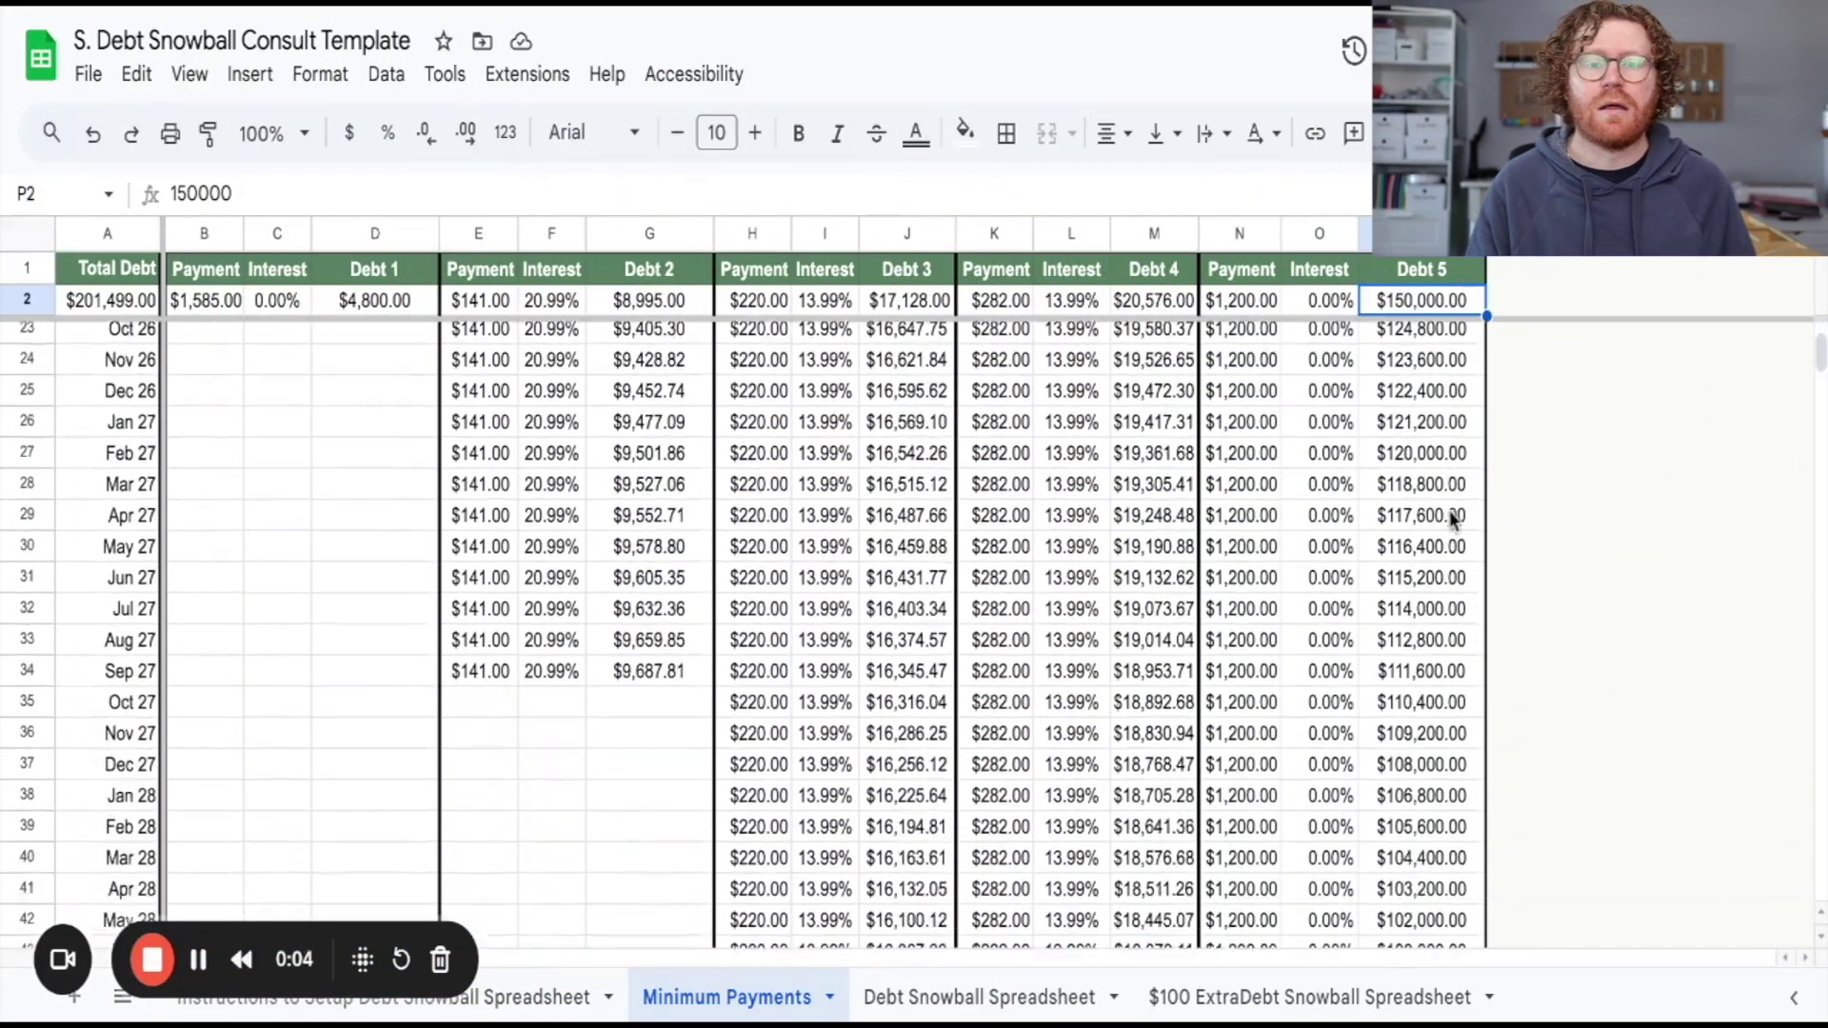
{"action": "scroll", "coordinate": [1447, 562], "scroll_direction": "down", "scroll_amount": 20}
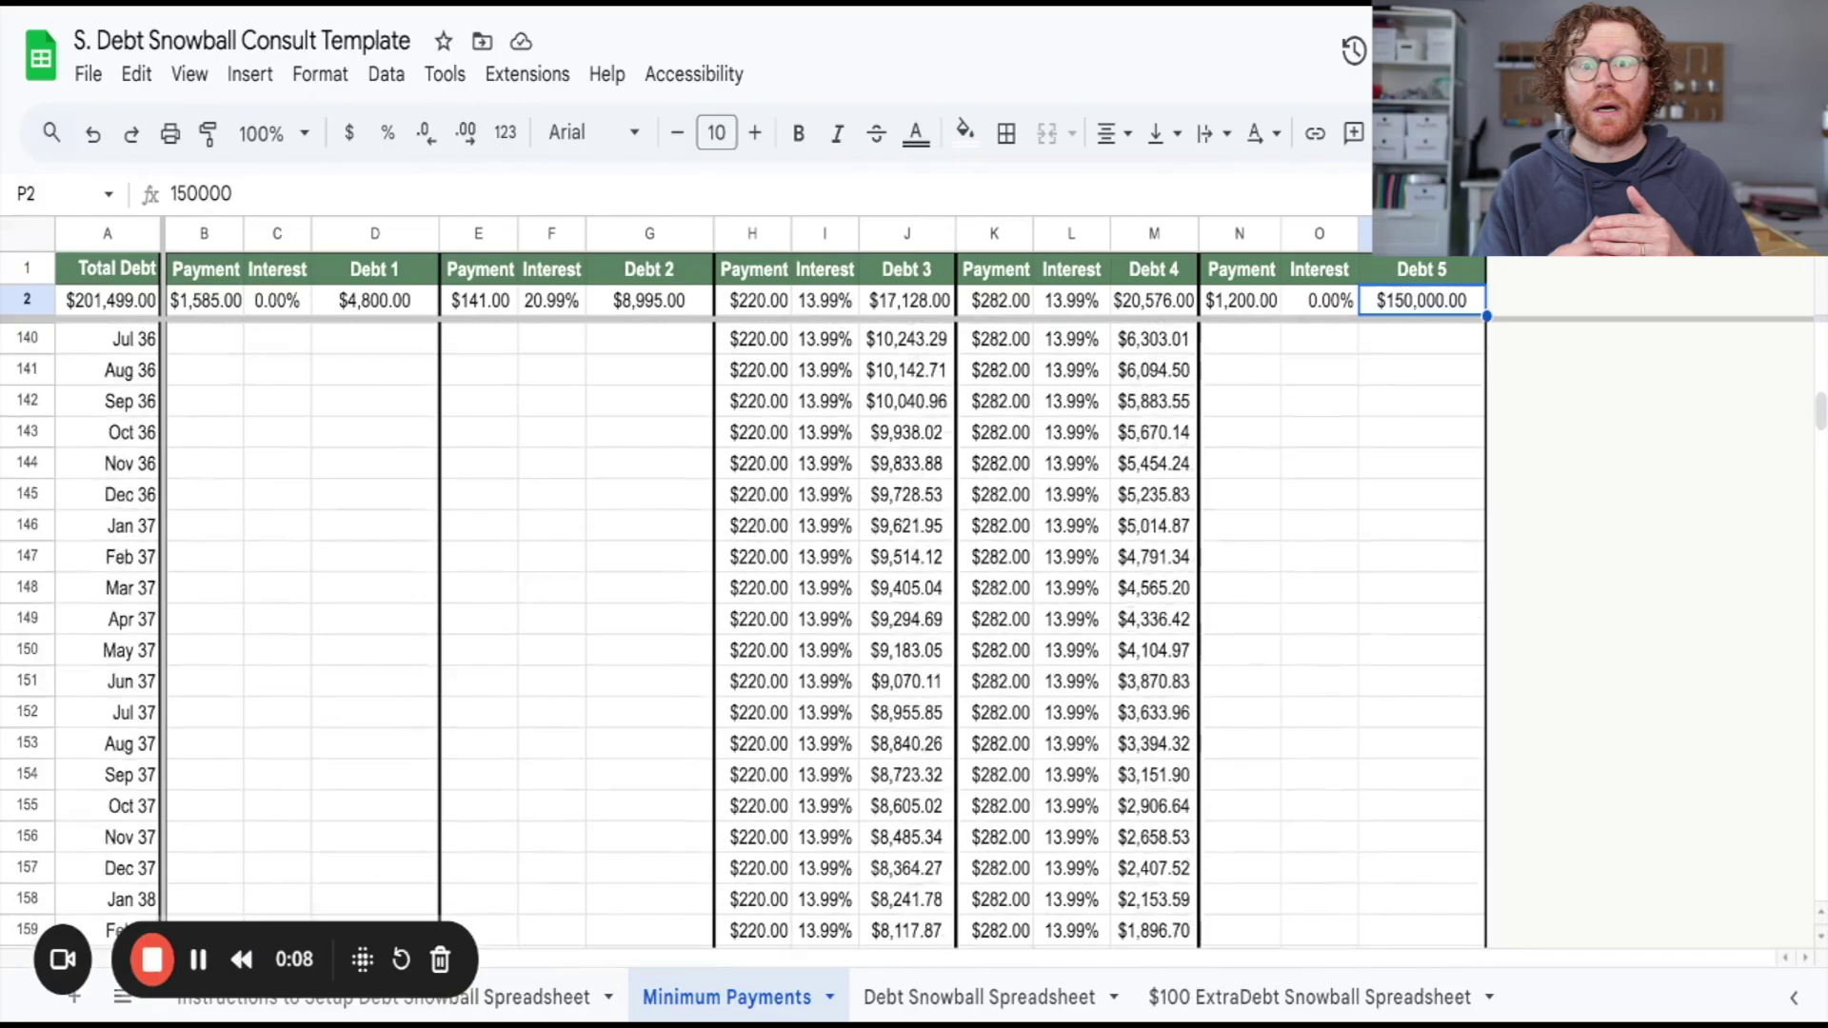
Step: Scroll the Minimum Payments sheet and select its green Mar 42 row
{"action": "left_click", "coordinate": [894, 700]}
{"action": "key", "text": "shift+space"}
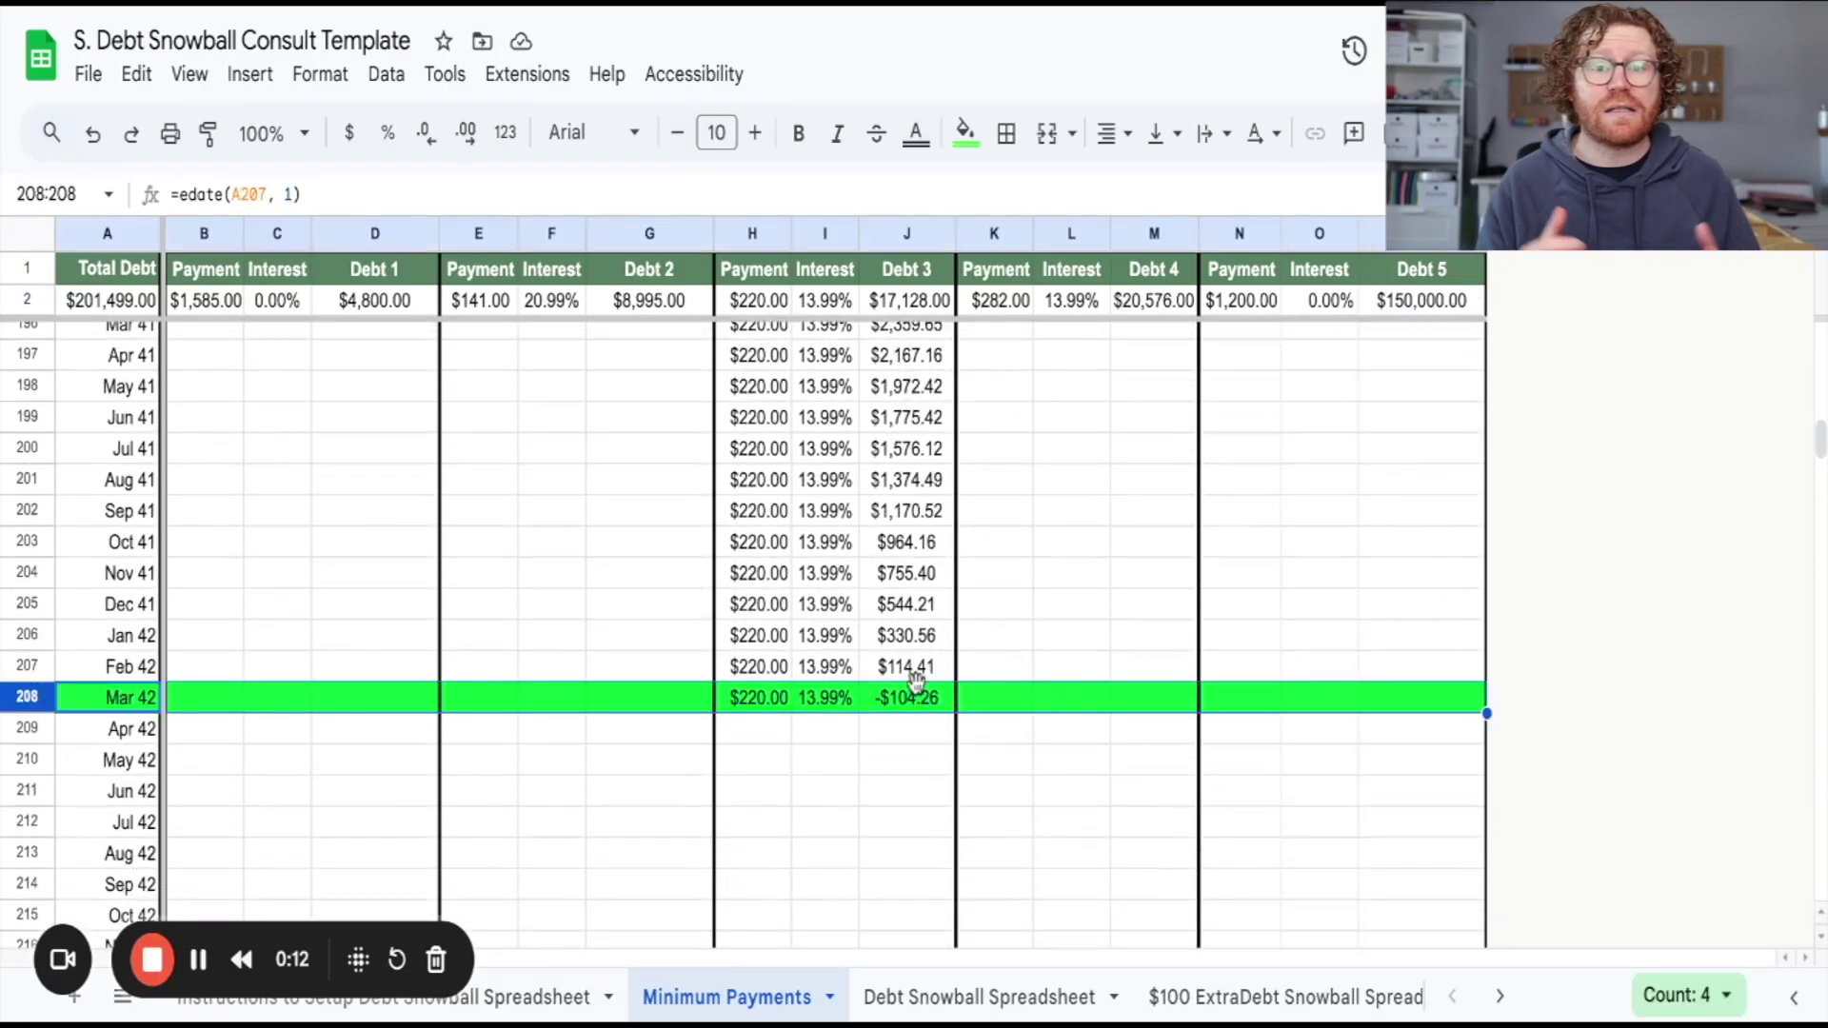
Step: Switch to the Debt Snowball Spreadsheet sheet and select its green debt-free Apr 30 row
{"action": "left_click", "coordinate": [980, 997]}
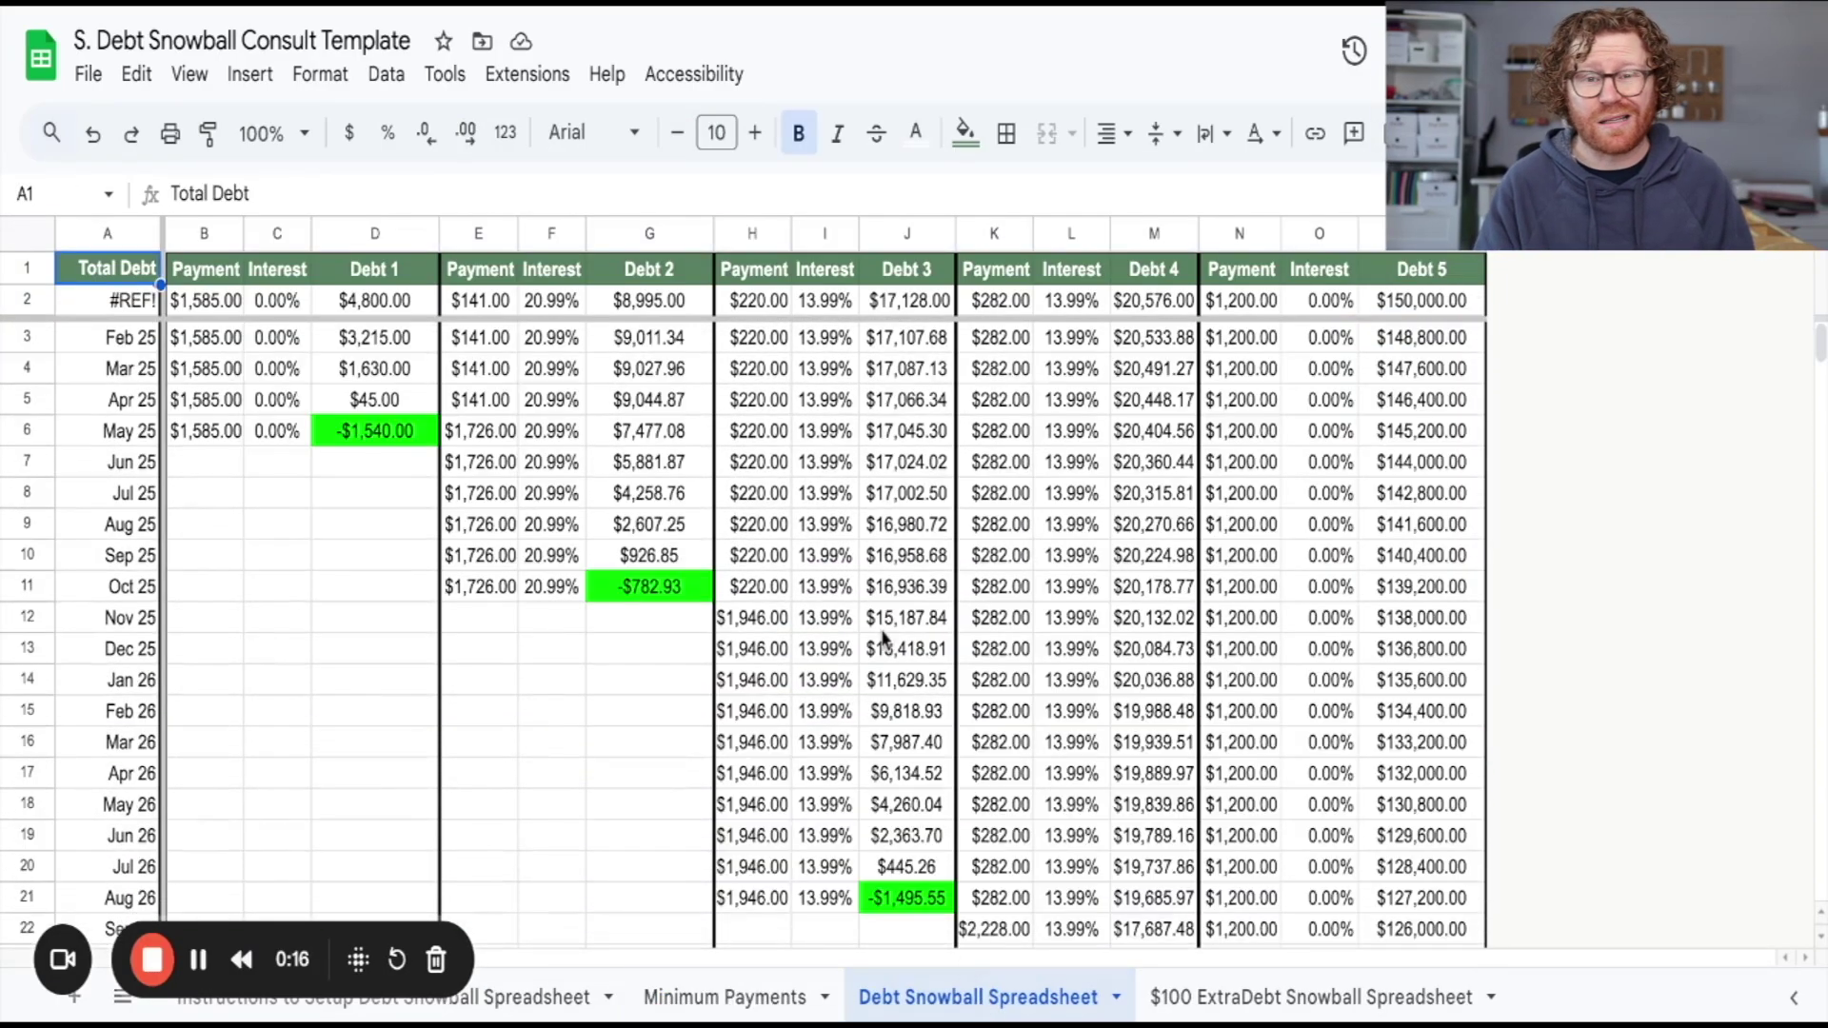
{"action": "scroll", "coordinate": [699, 490], "scroll_direction": "down", "scroll_amount": 16}
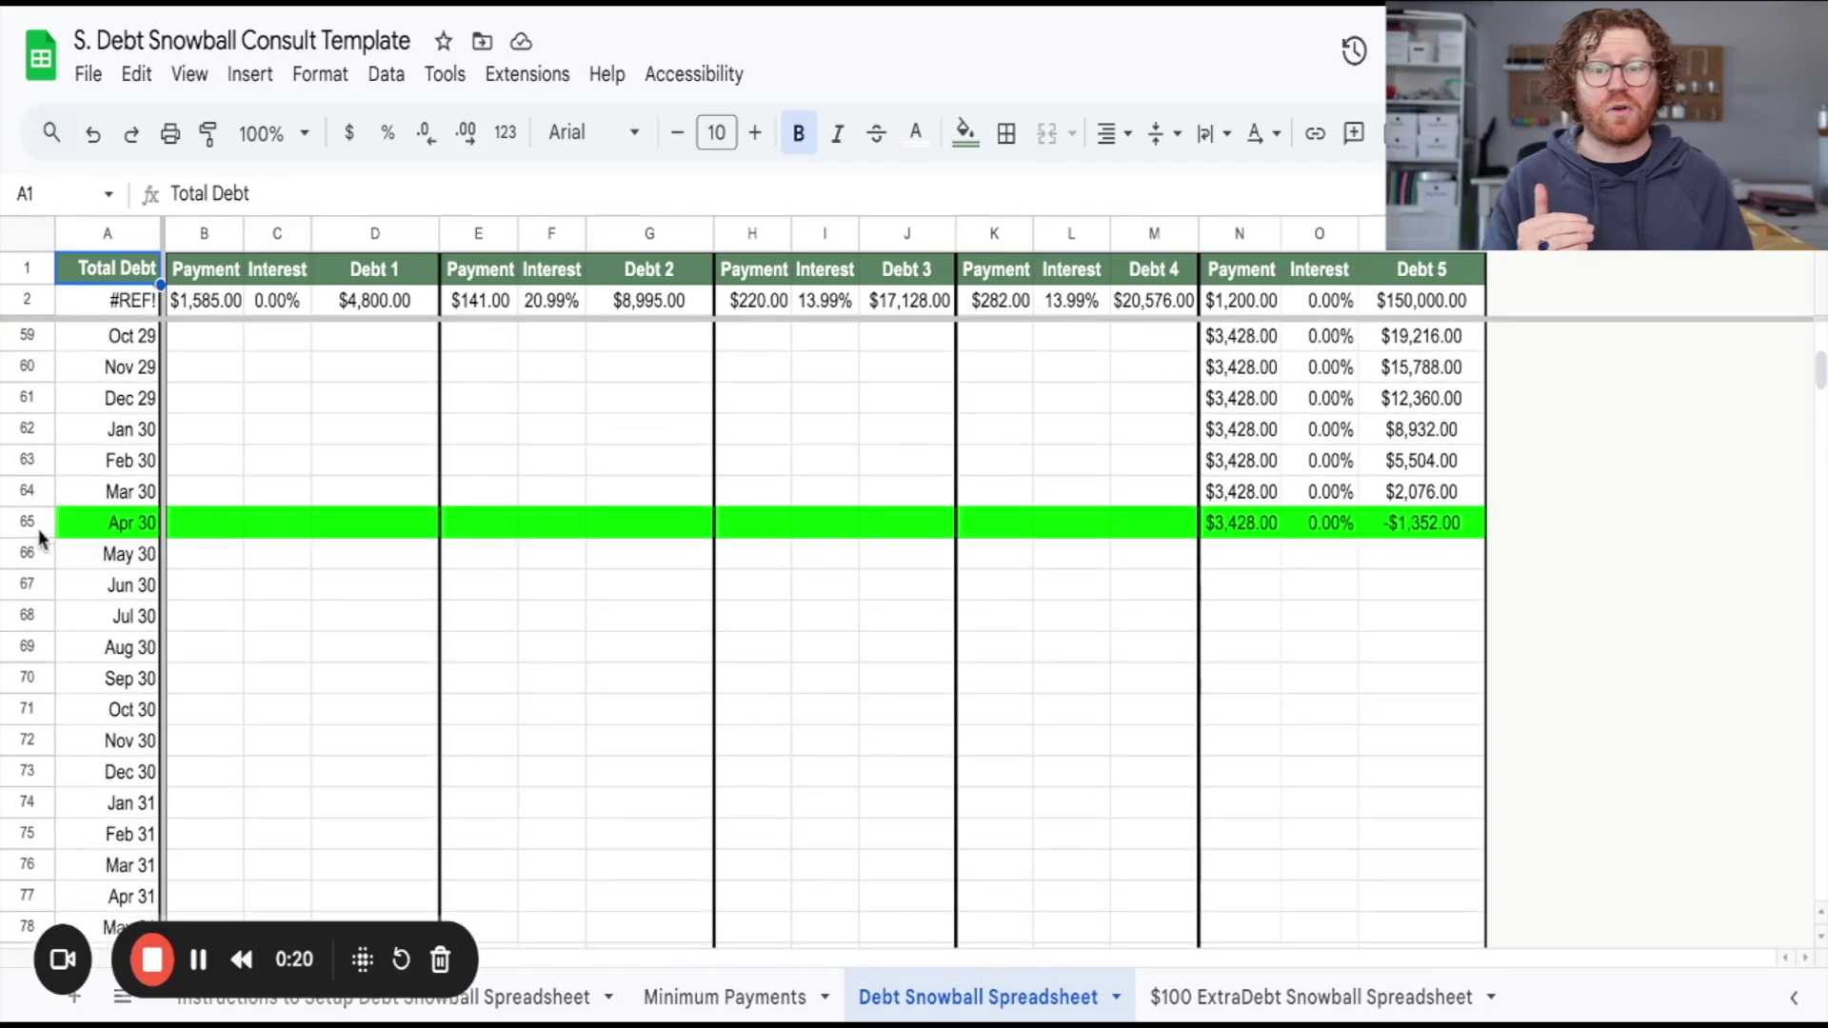
{"action": "left_click", "coordinate": [1433, 514]}
{"action": "key", "text": "shift+space"}
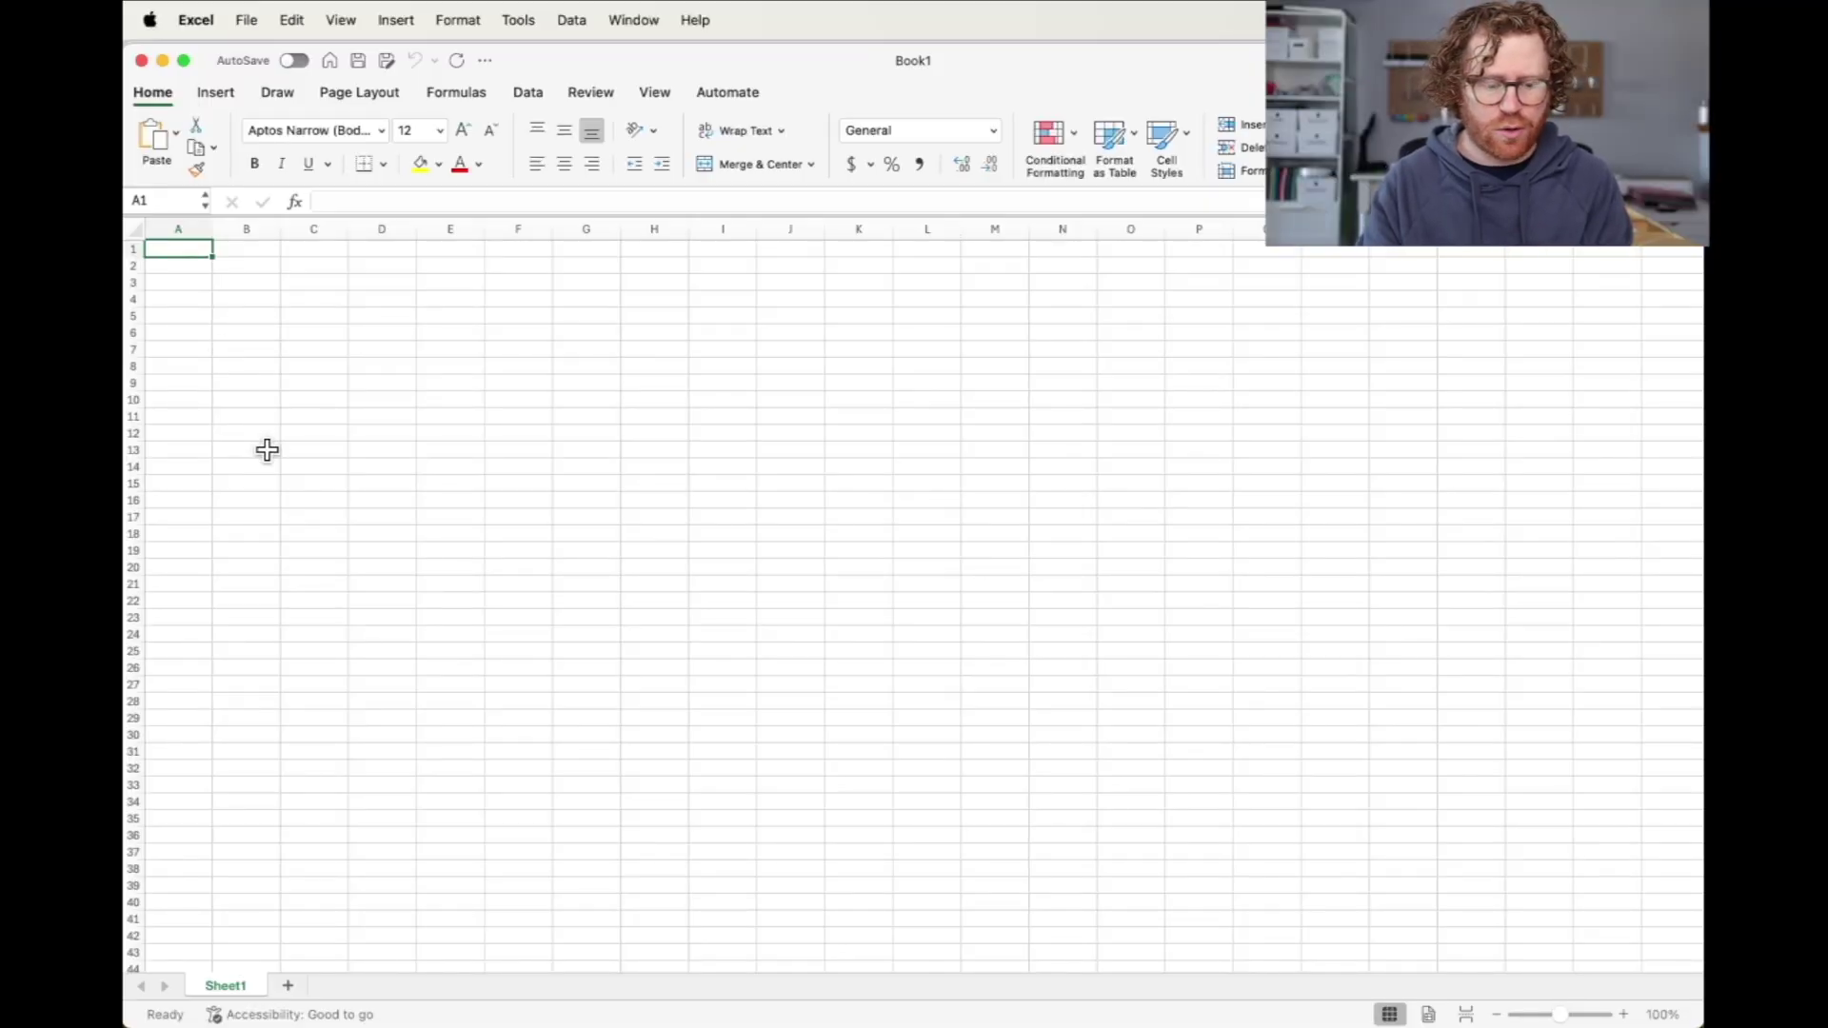
Step: Enter the headers Total Debt, Payment and Interest in A1:C1
{"action": "type", "text": "Total Debt"}
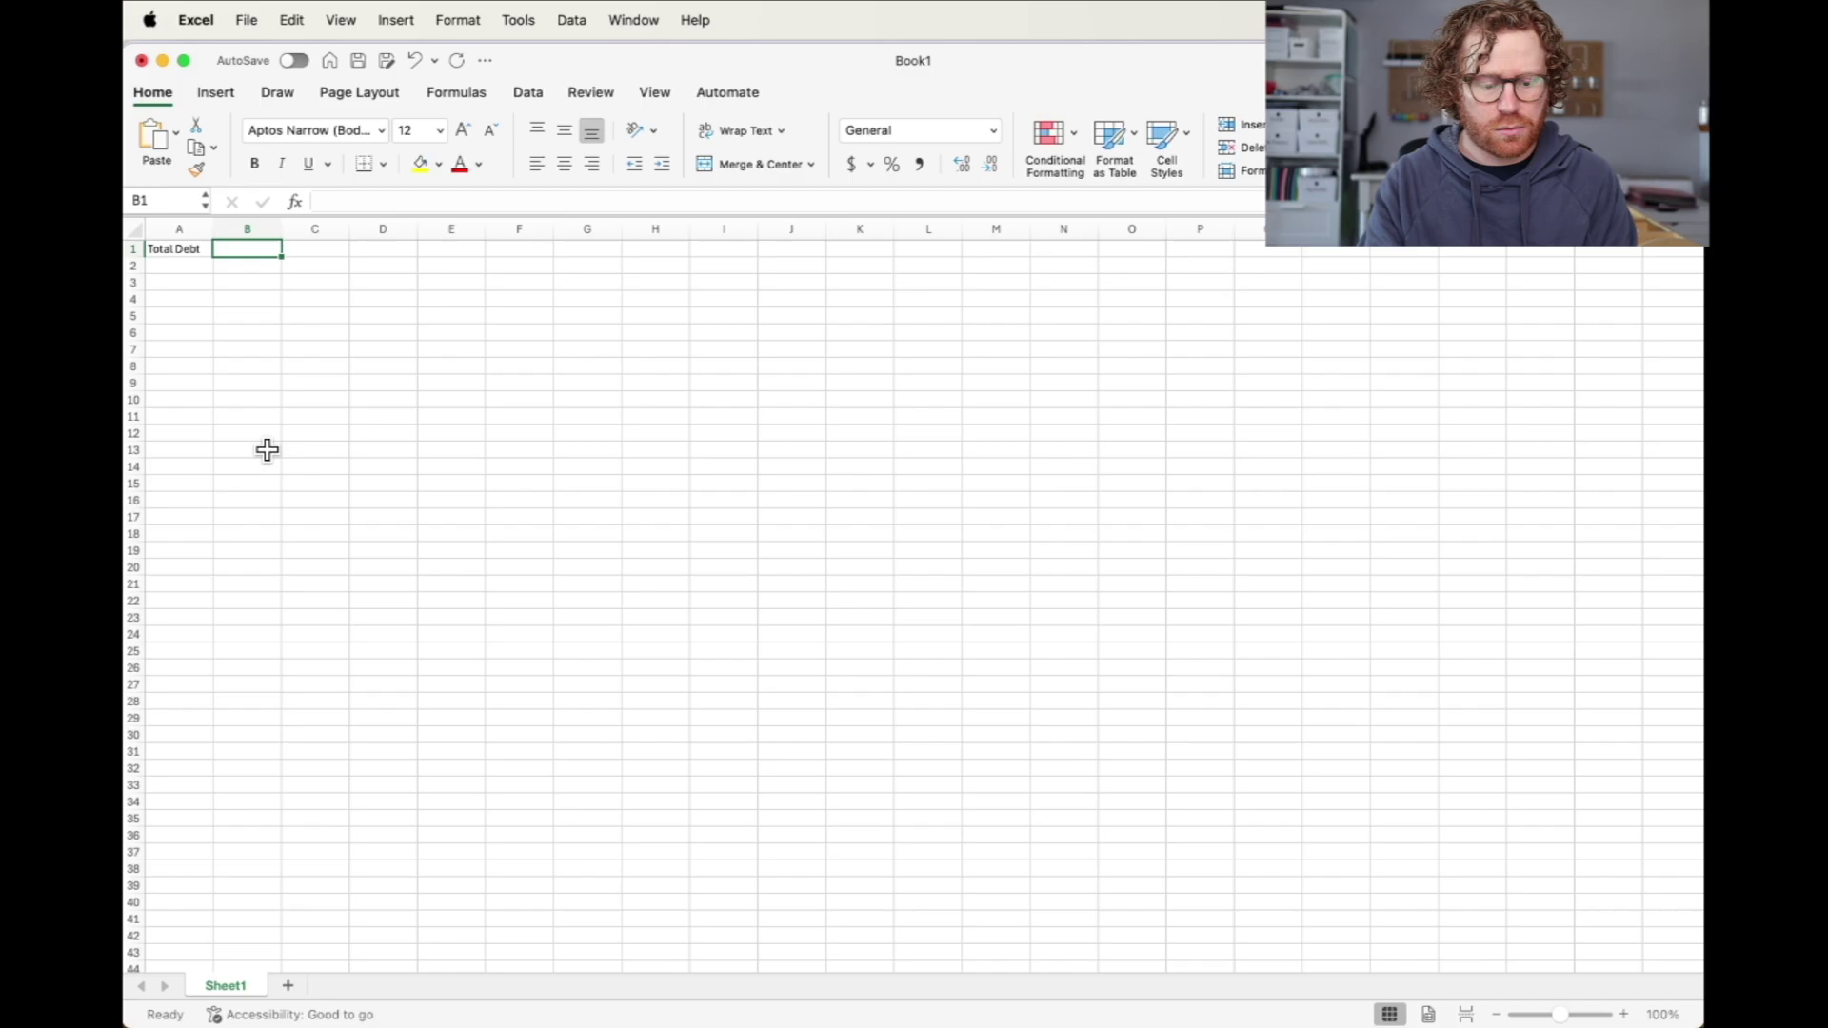
{"action": "type", "text": "Payment"}
{"action": "key", "text": "Tab"}
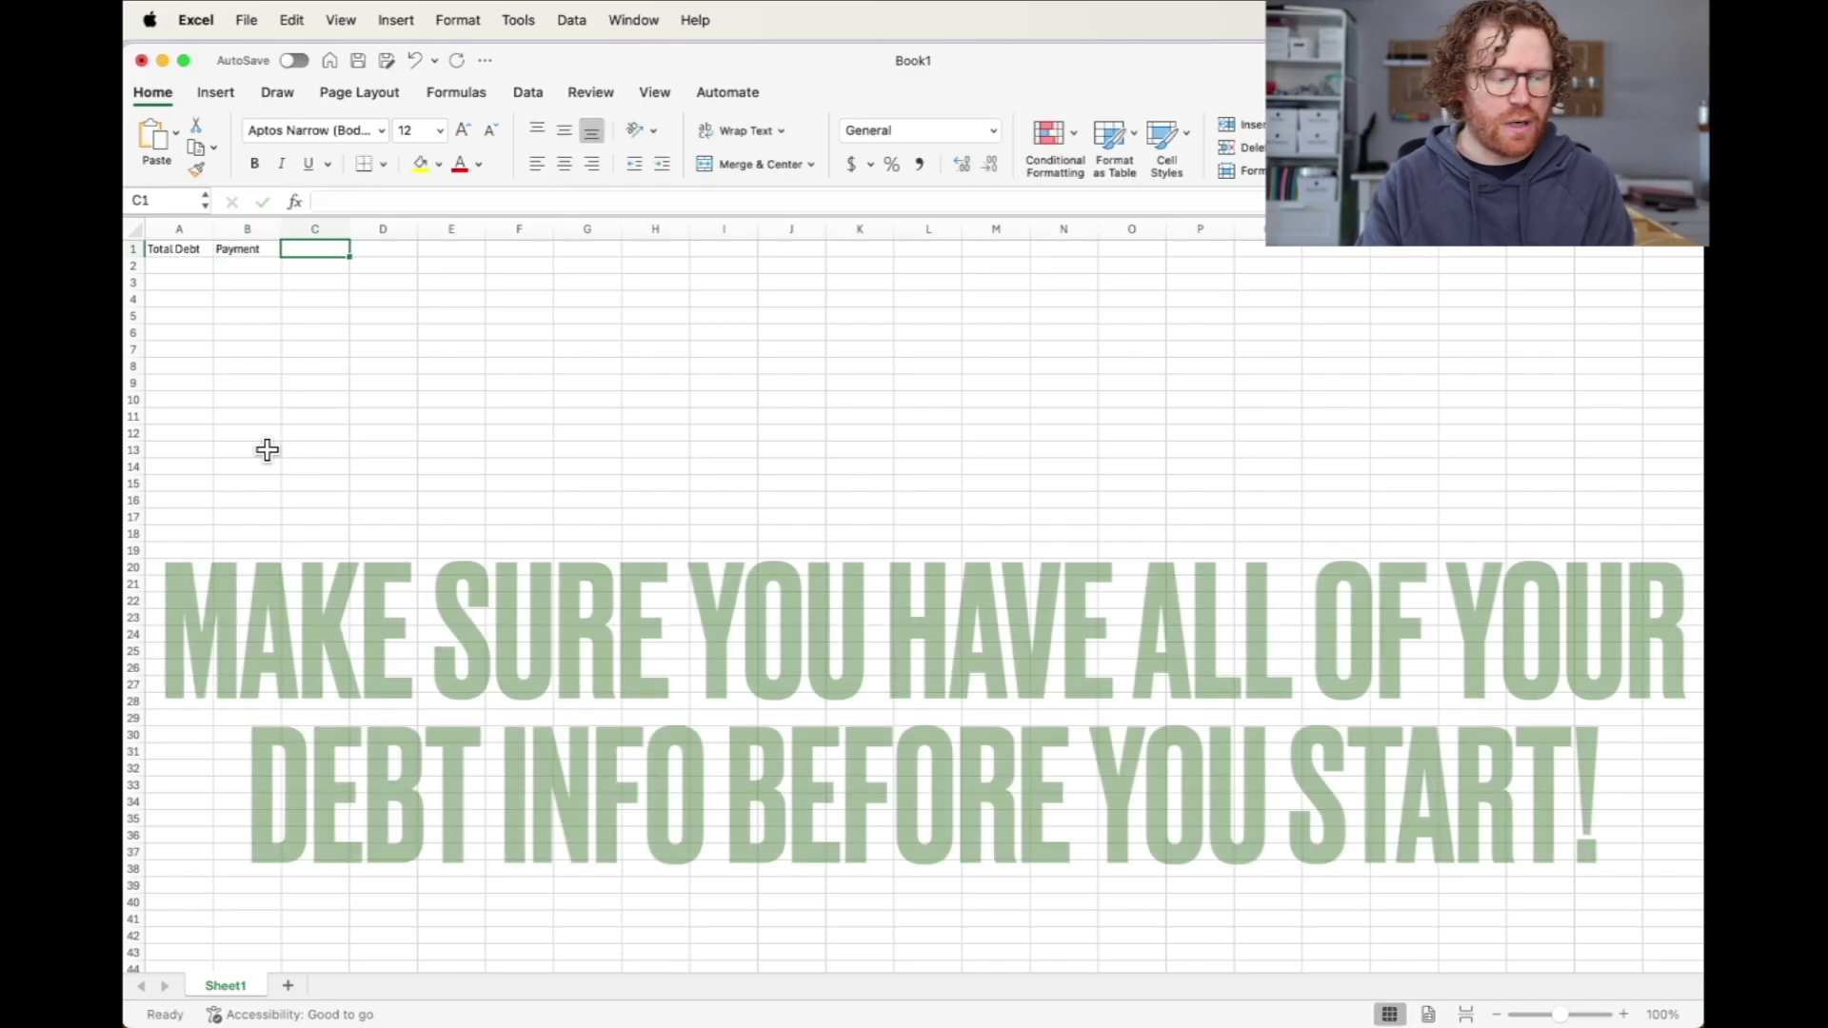
{"action": "type", "text": "Interest"}
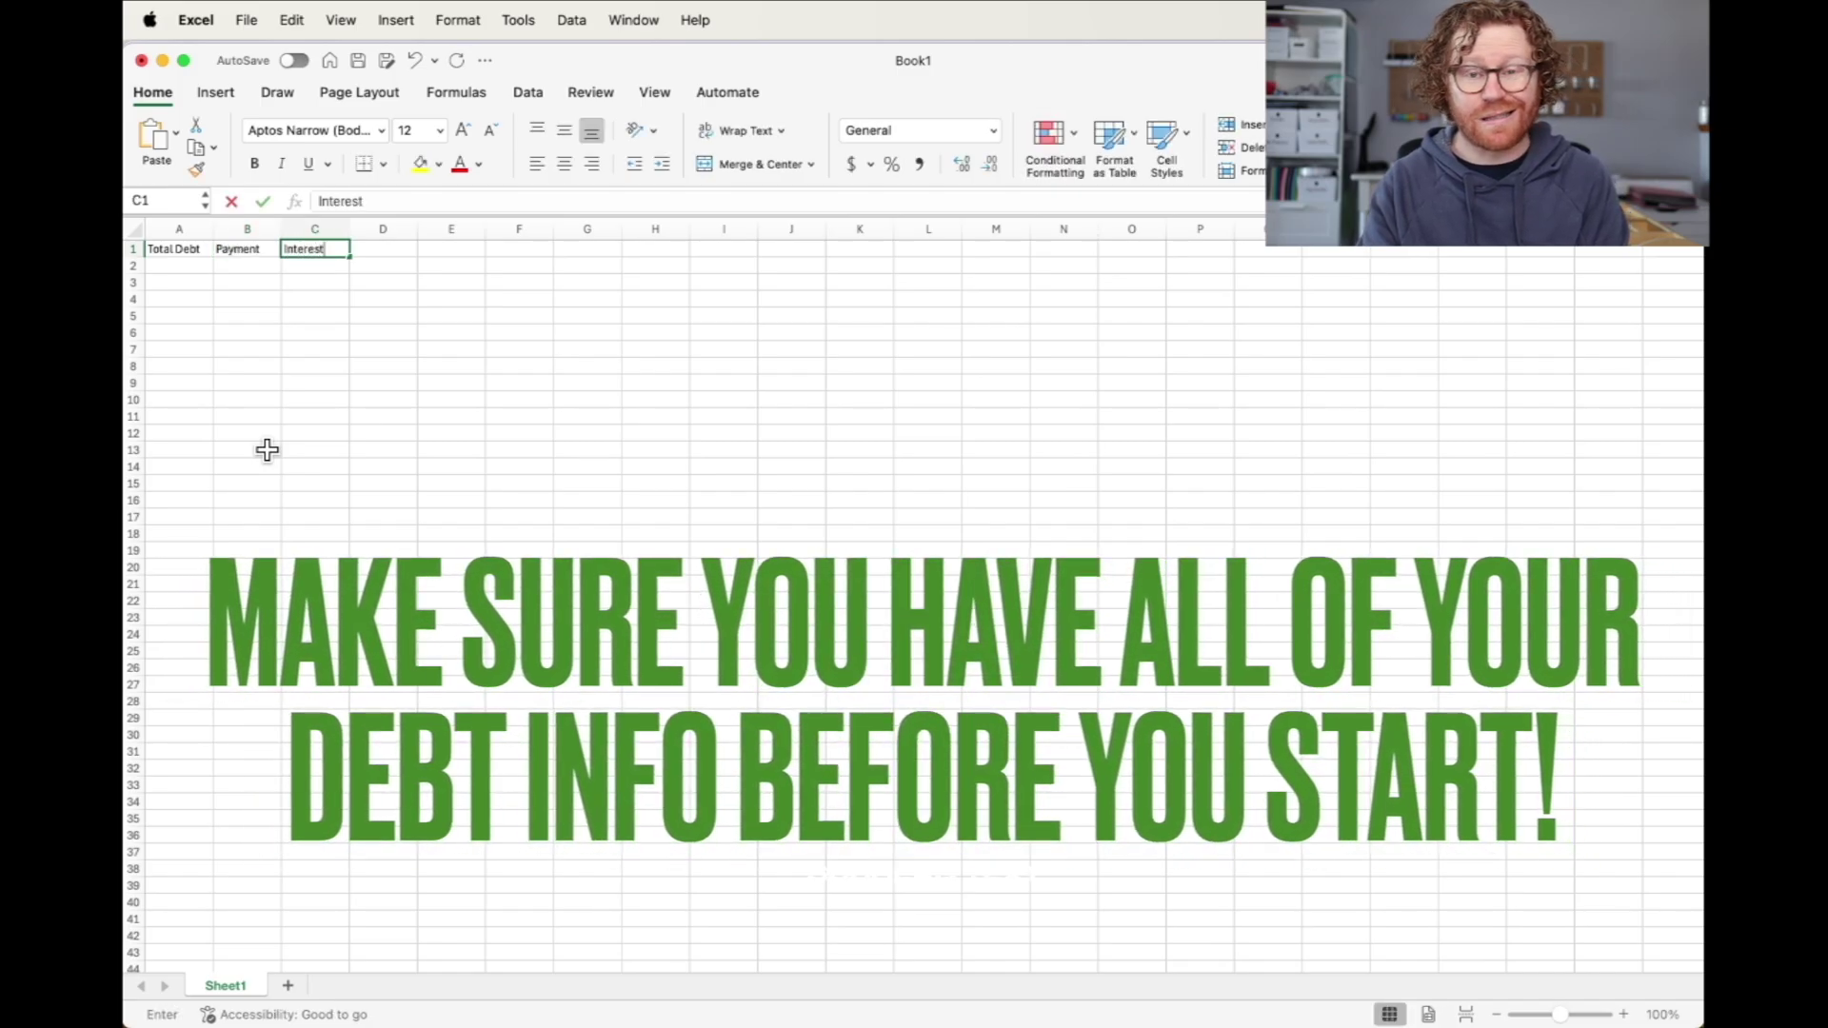
{"action": "key", "text": "Tab"}
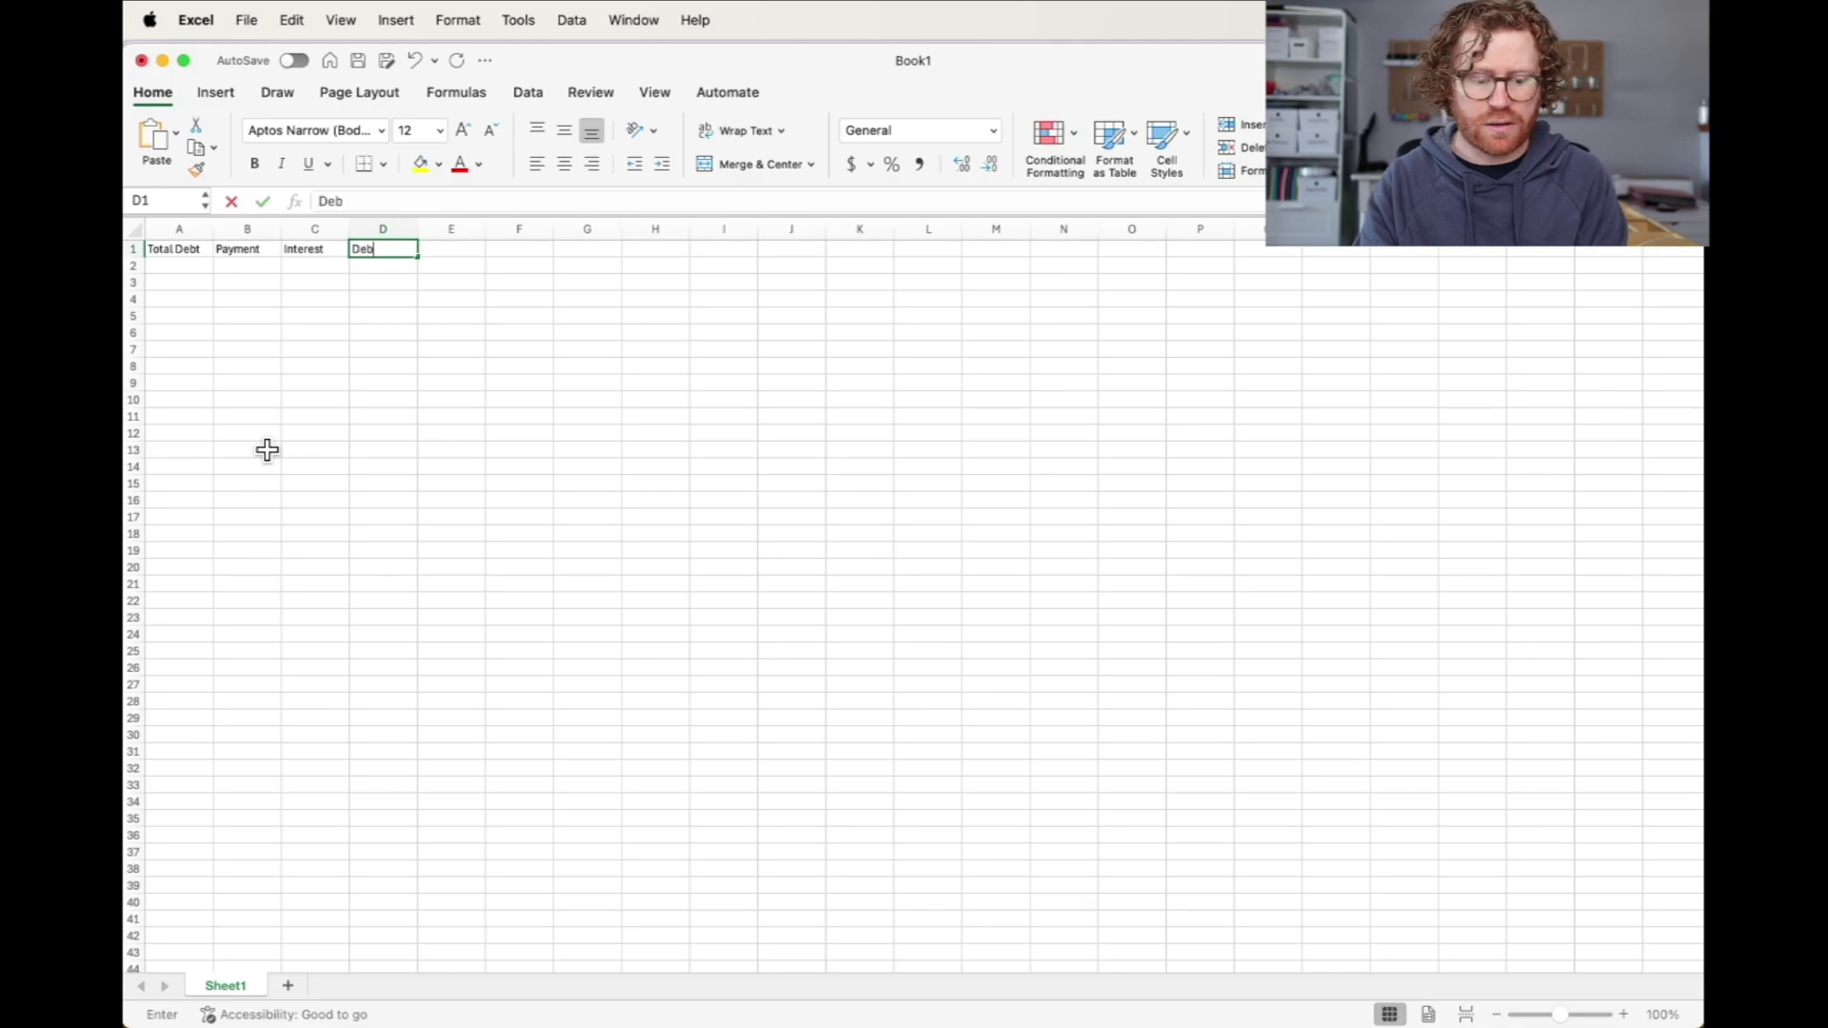
Step: Continue the headers with the Payment, Interest and Debt 1–3 columns, ending with 'Interest Debt 4' in L1
{"action": "type", "text": "Payment"}
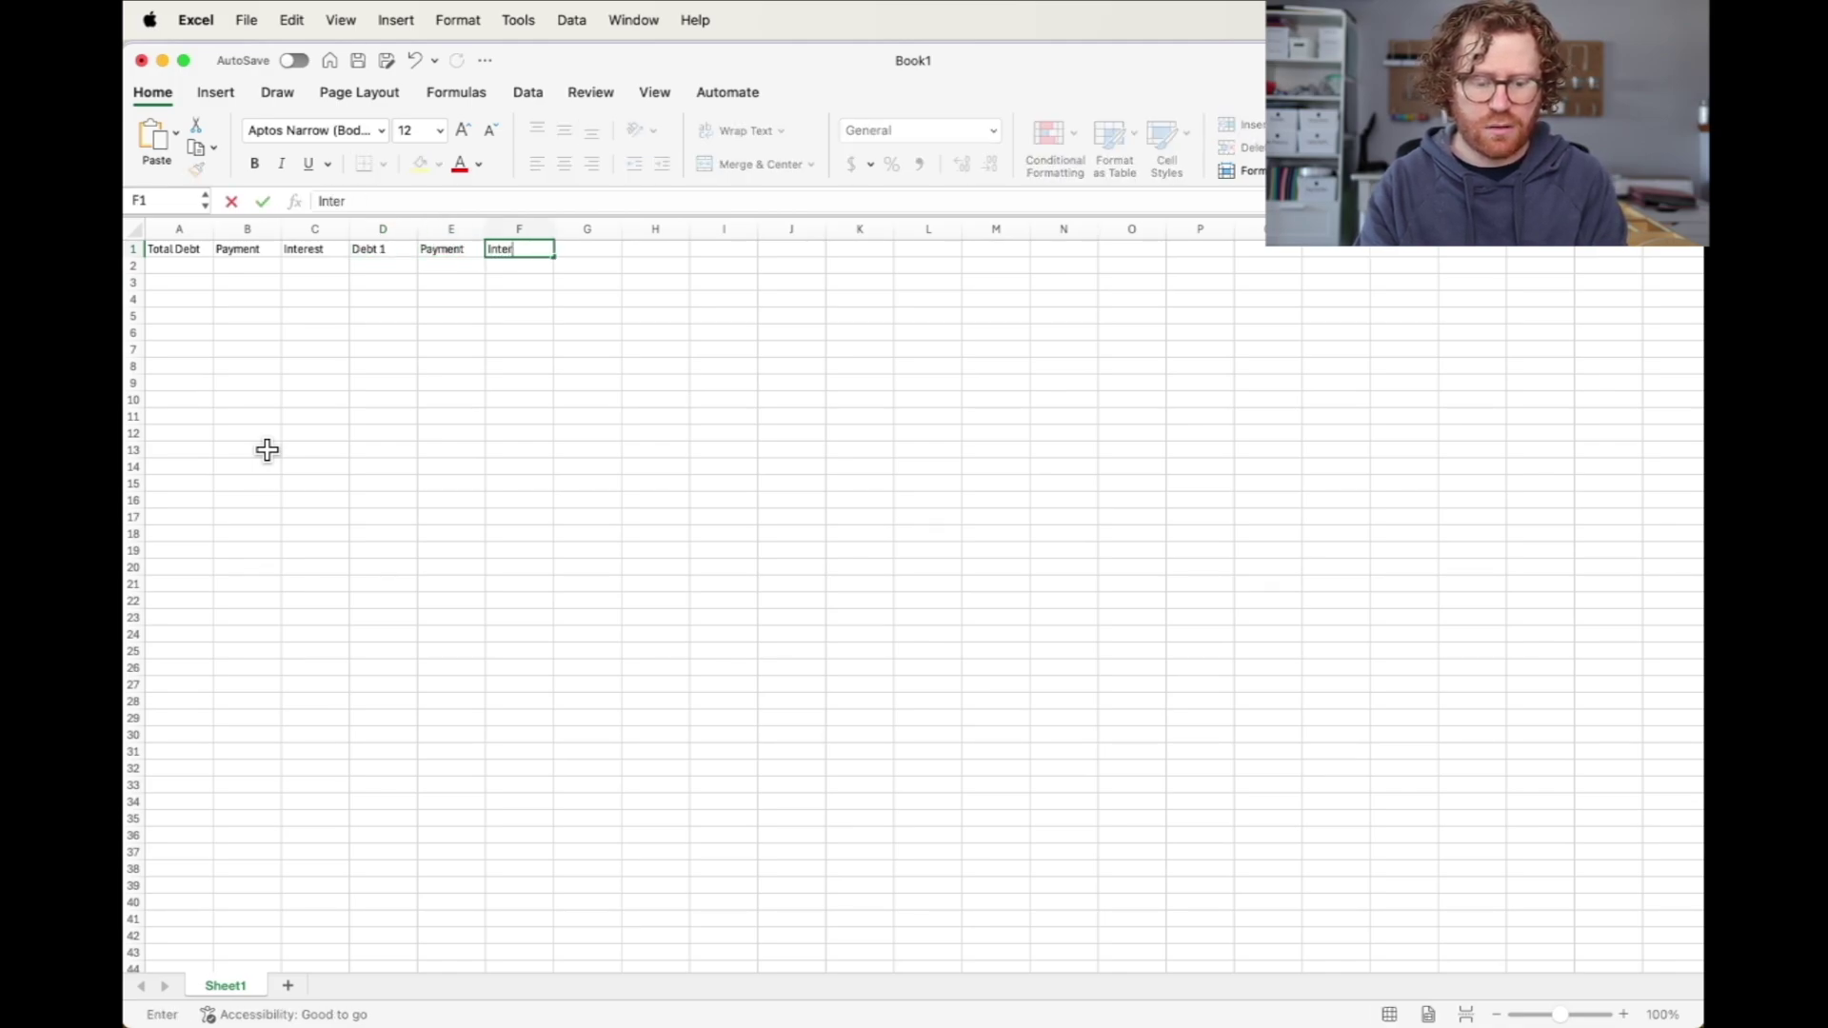
{"action": "key", "text": "Tab"}
{"action": "type", "text": "D"}
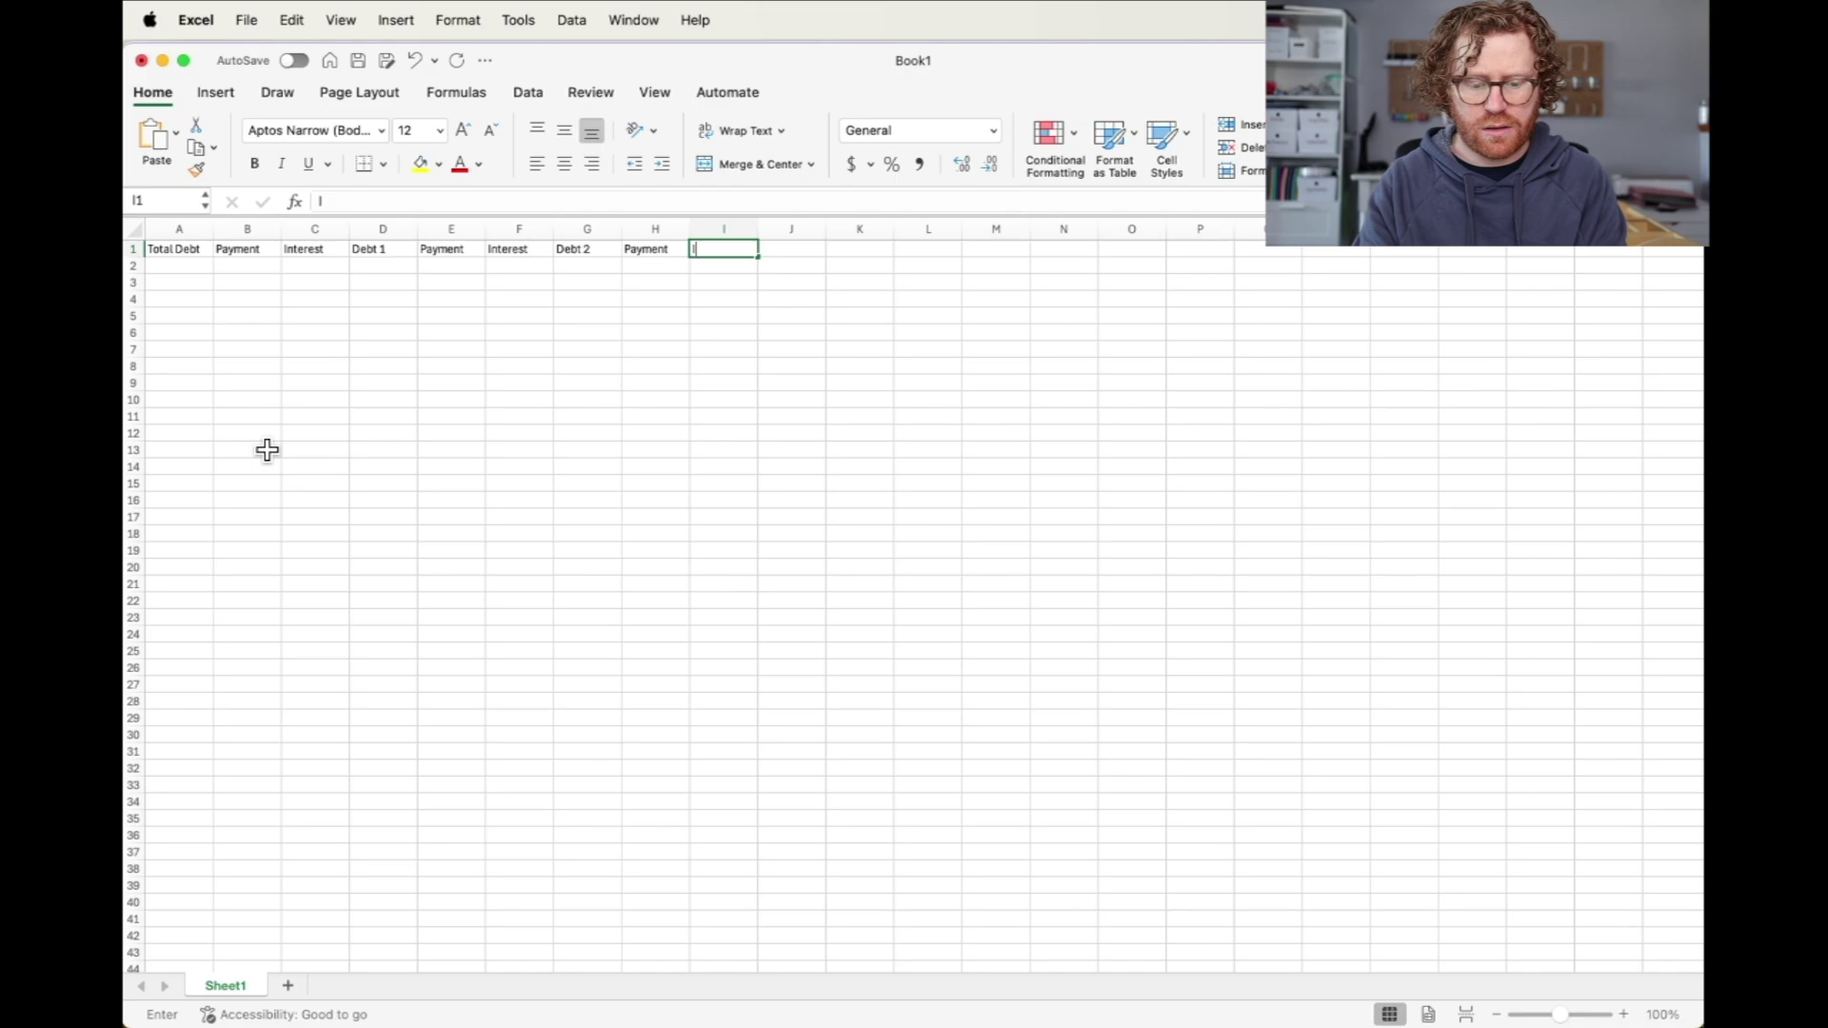
{"action": "key", "text": "Tab"}
{"action": "type", "text": "Deb"}
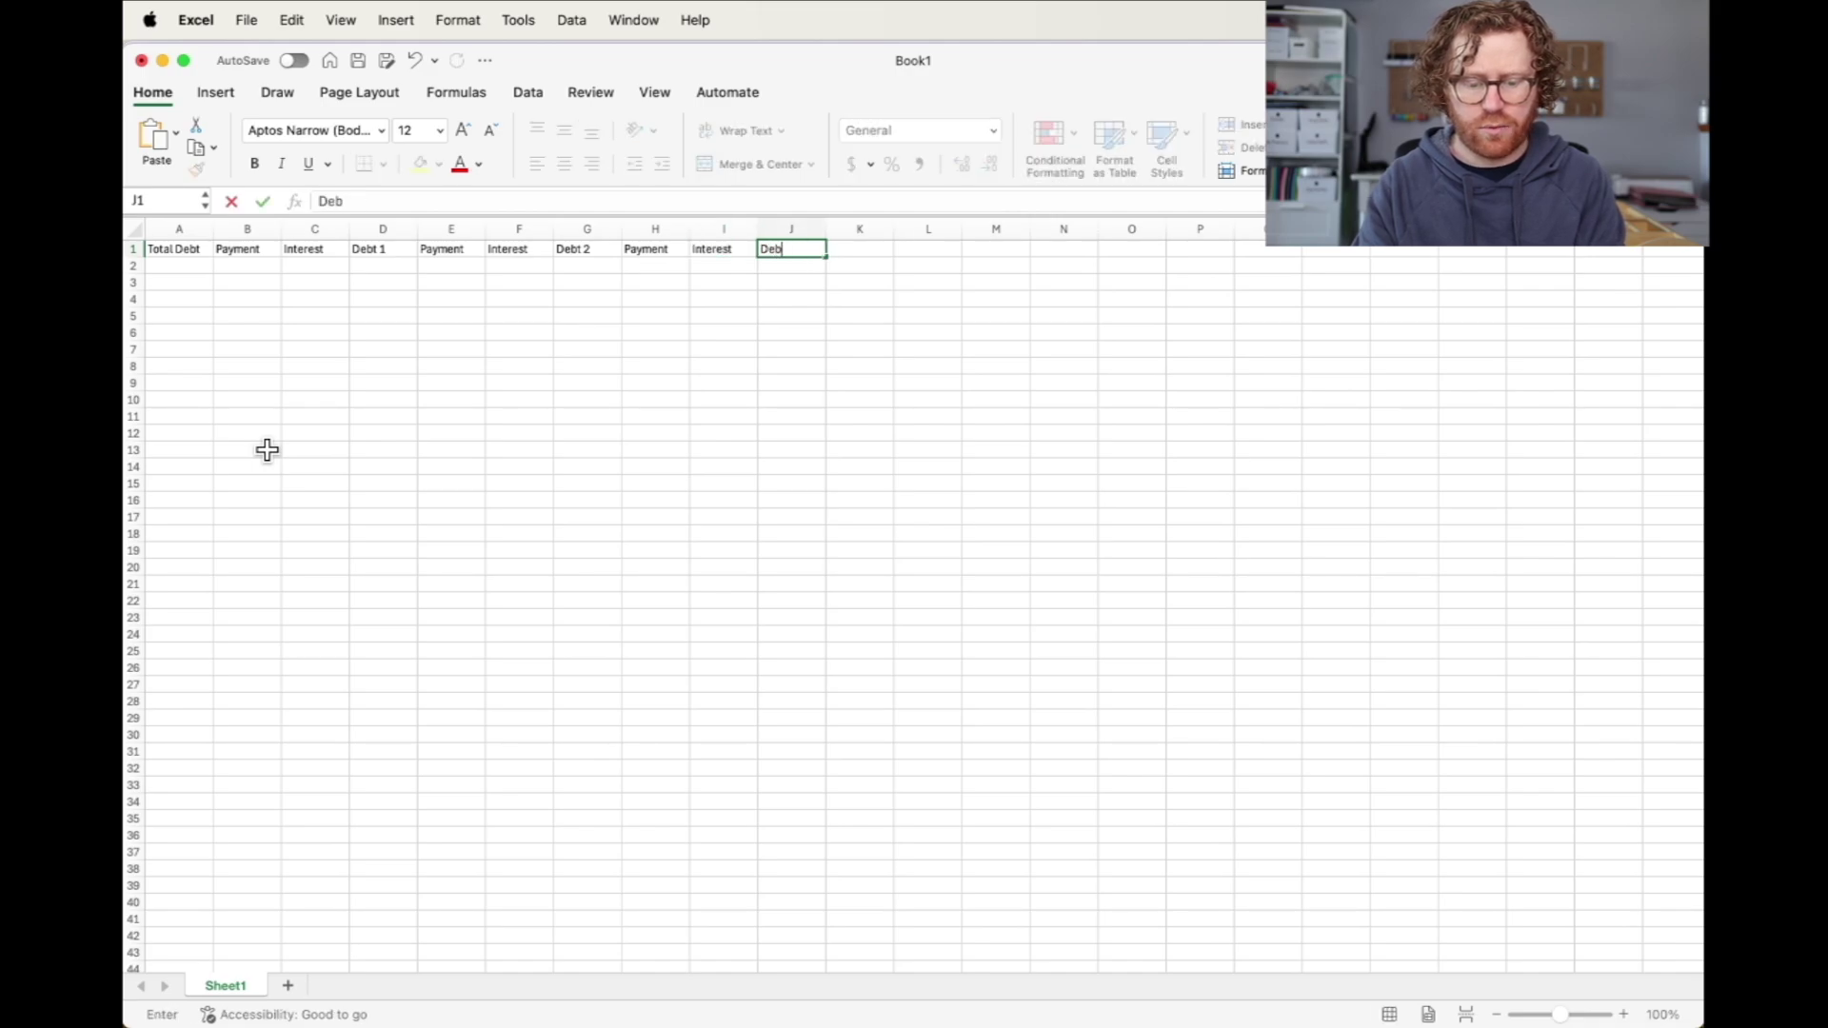
{"action": "type", "text": "t 3"}
{"action": "left_click", "coordinate": [869, 251]}
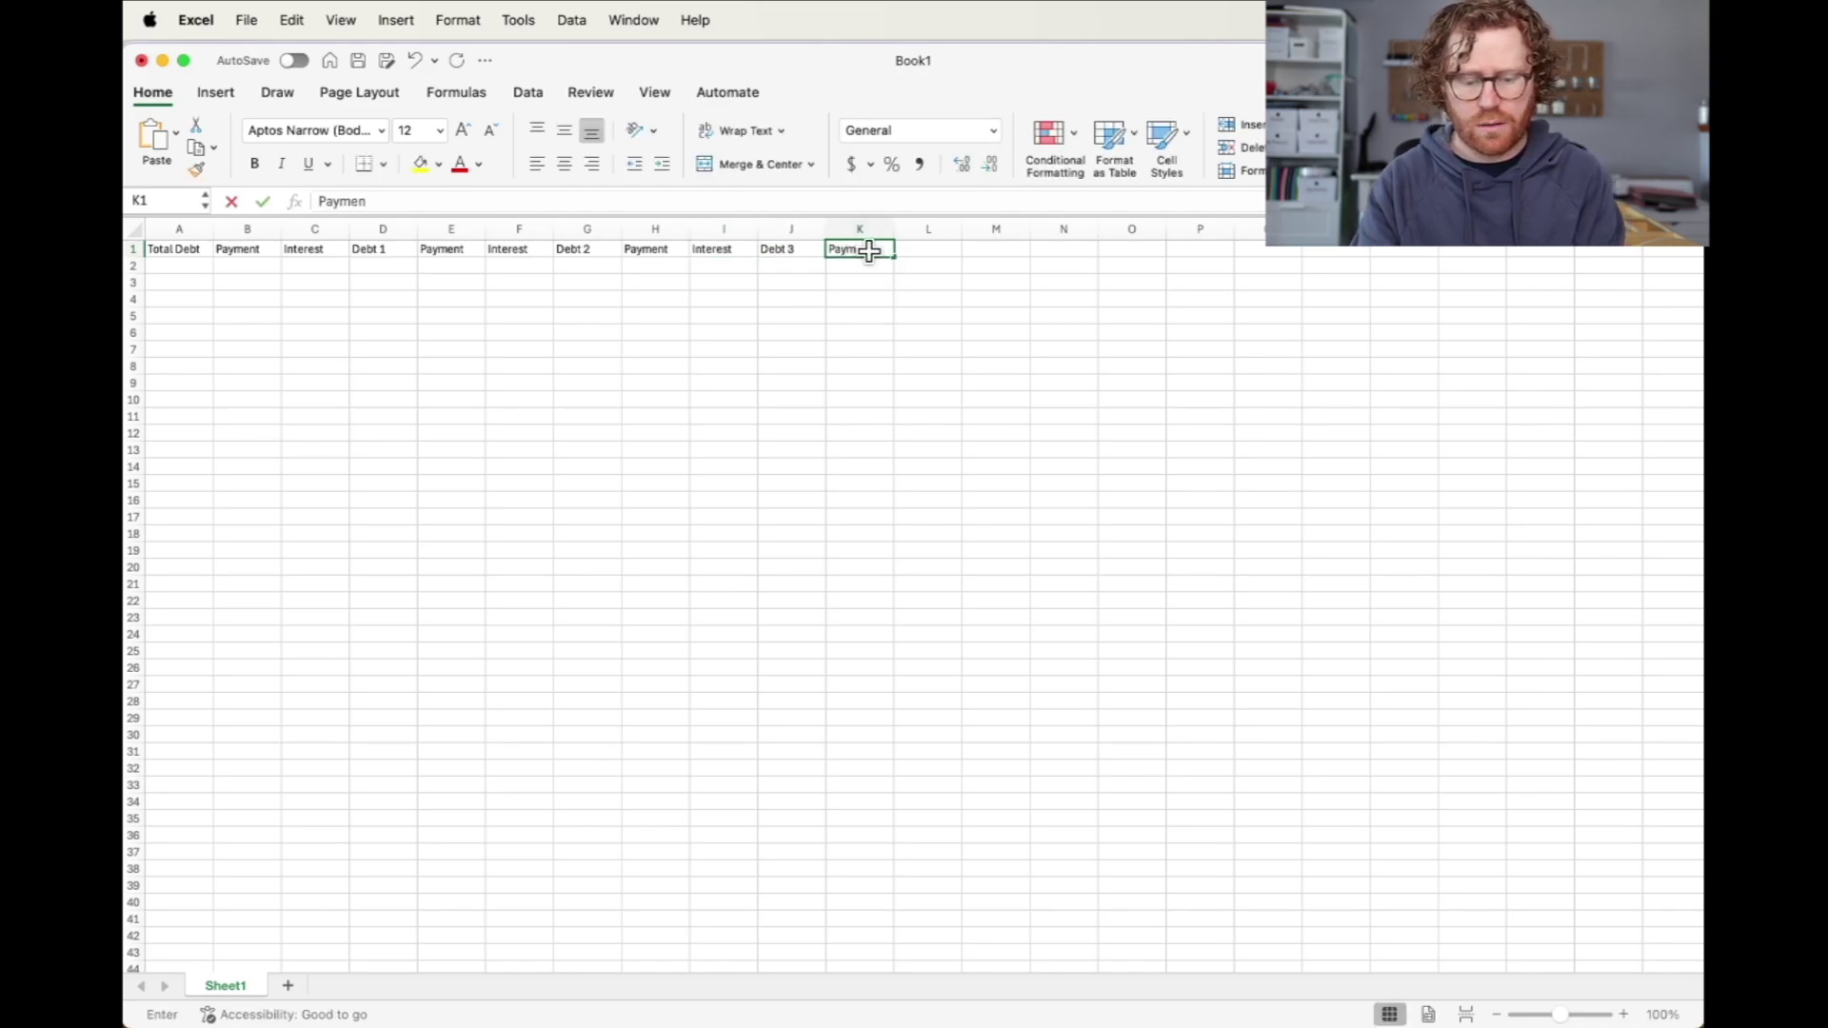
{"action": "key", "text": "Tab"}
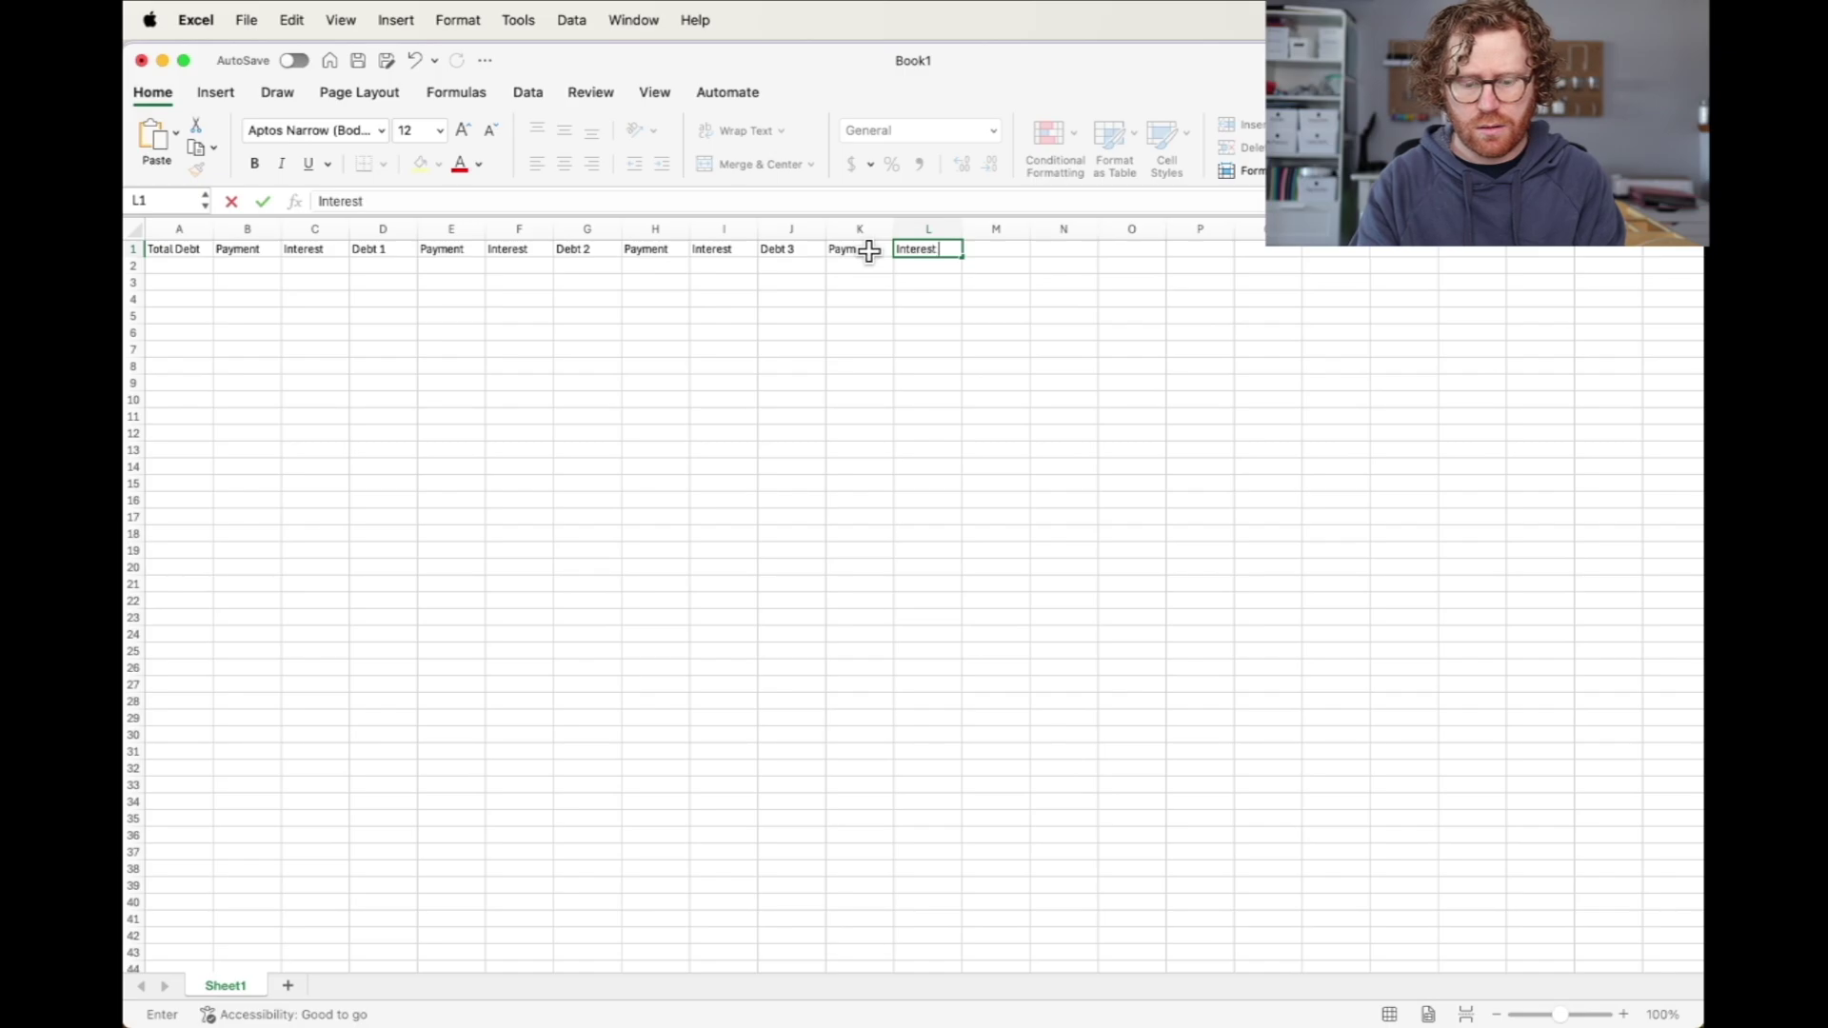
{"action": "type", "text": "Interest Debt 4"}
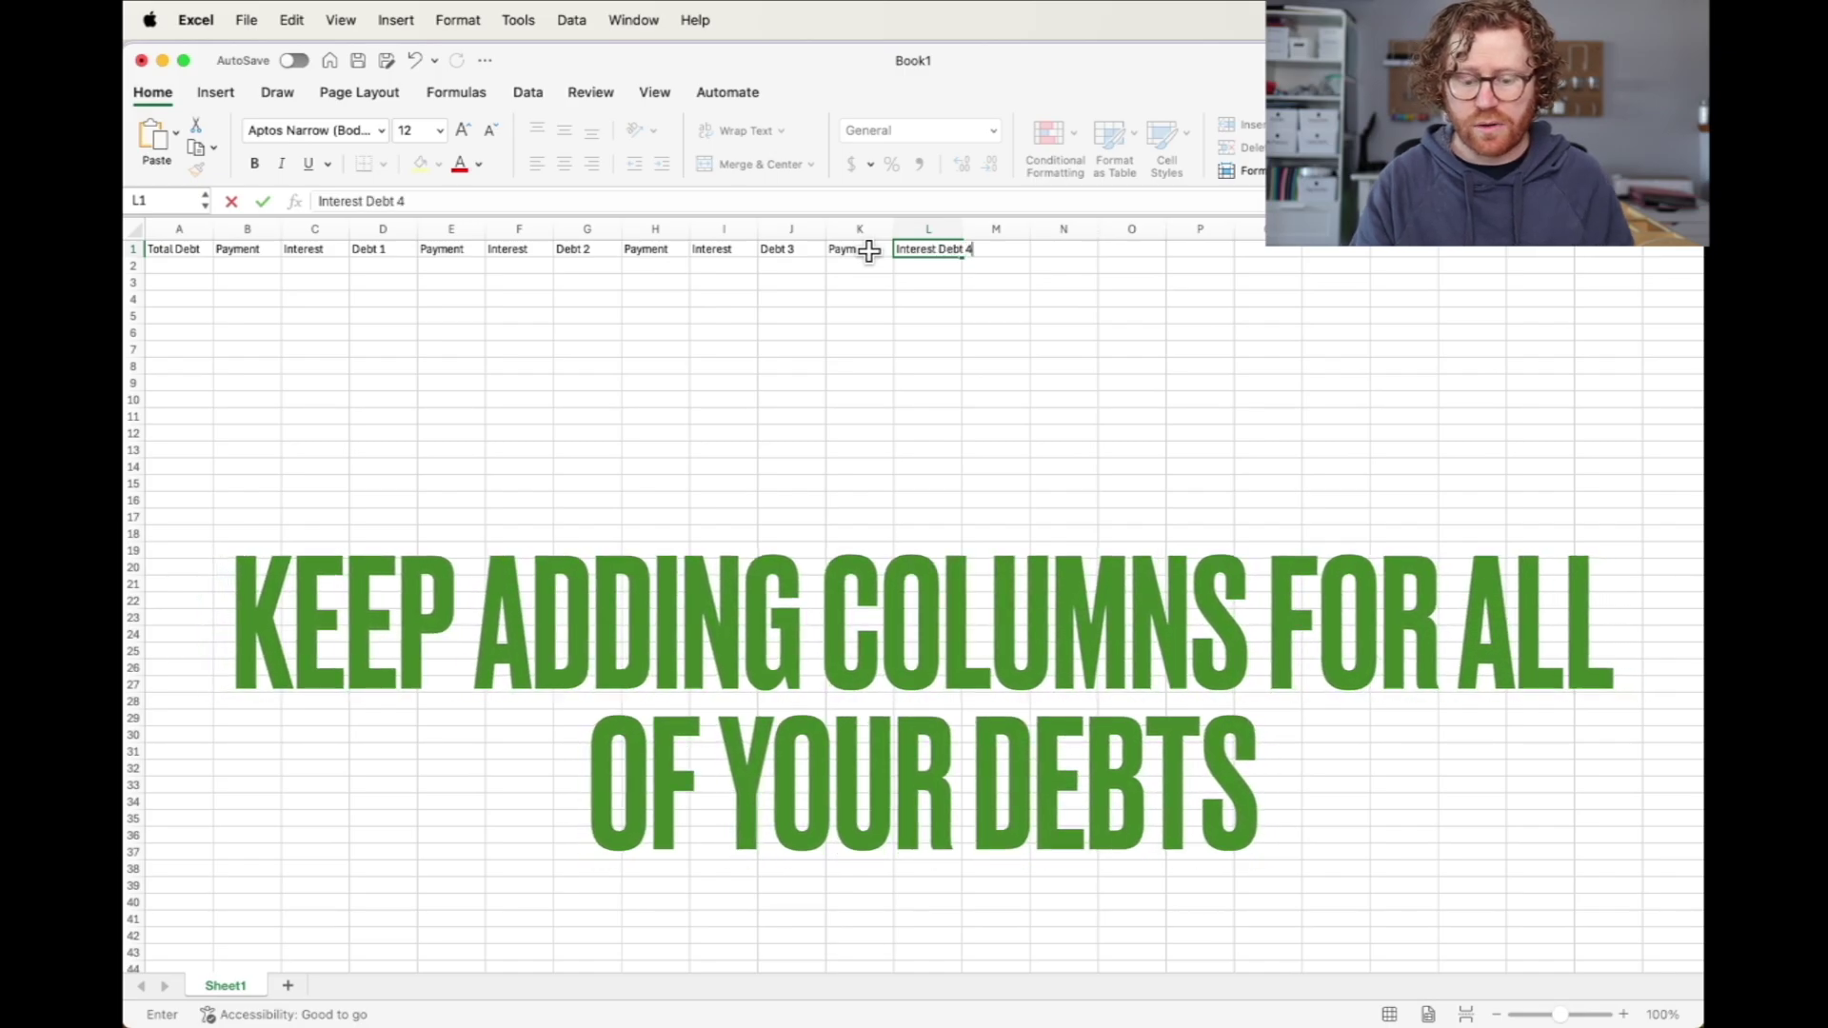
{"action": "key", "text": "Return"}
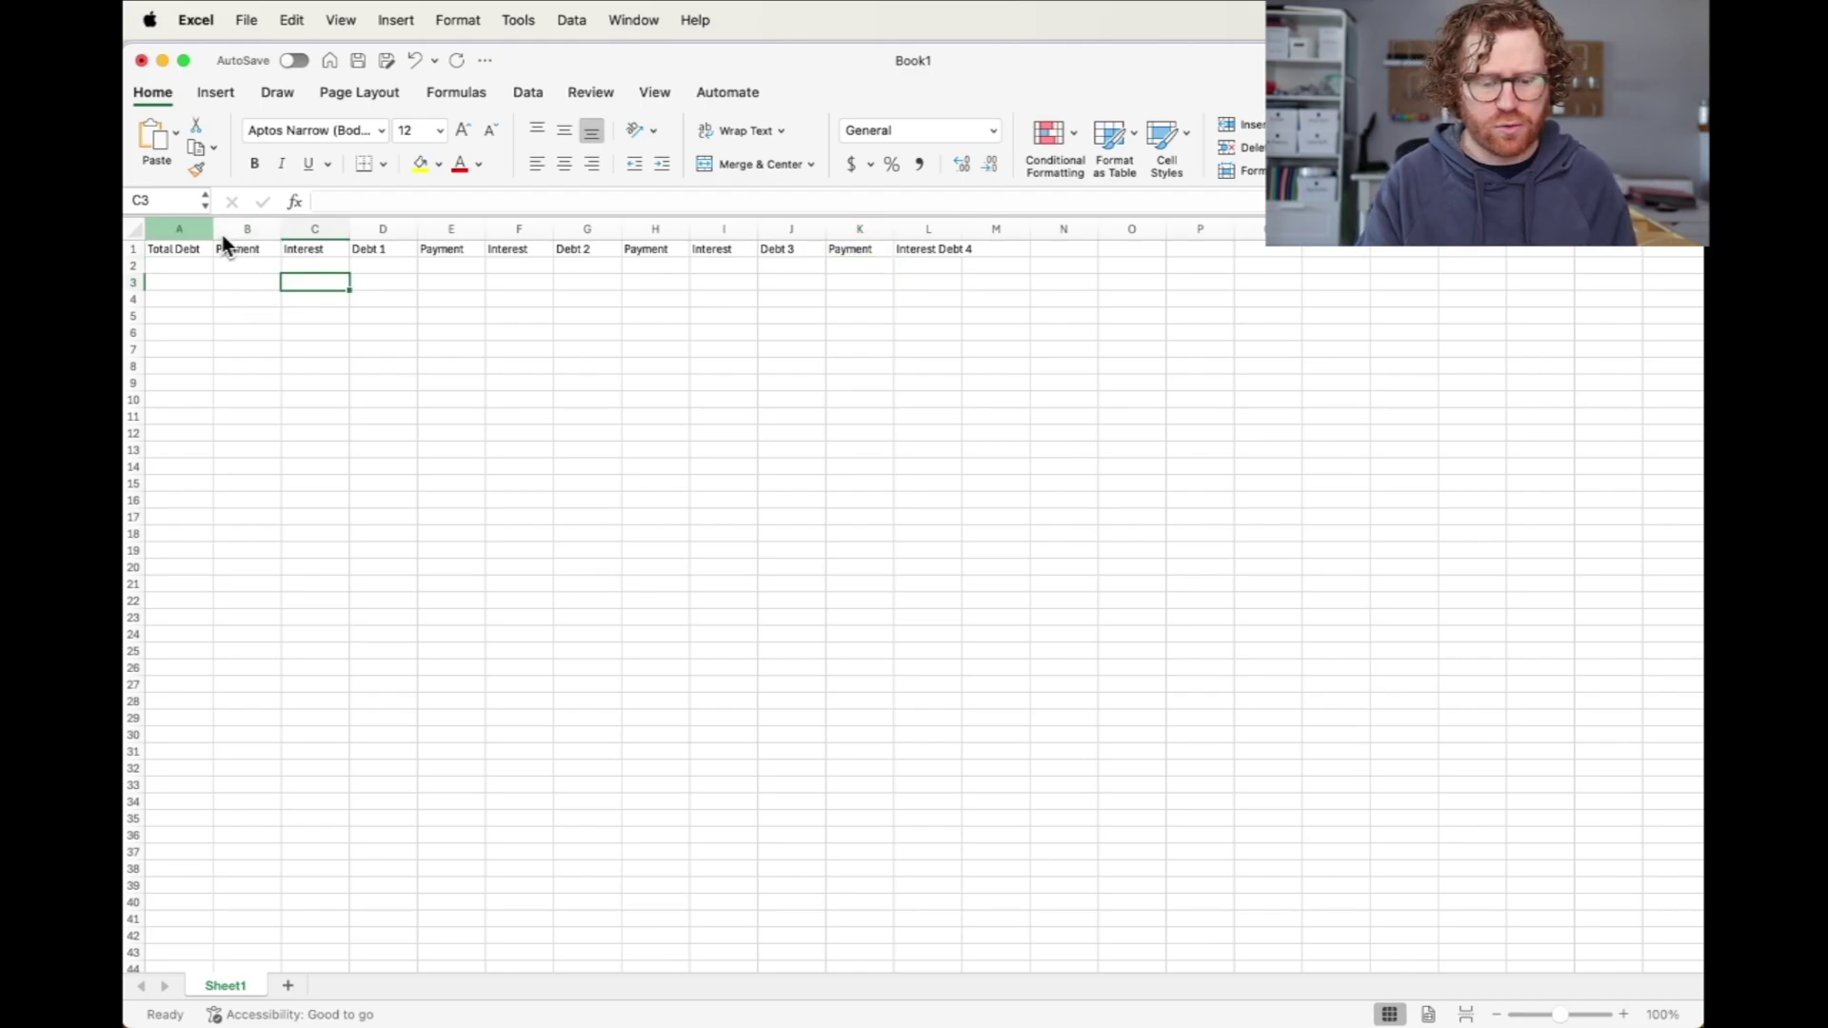
Step: Give columns A through L one equal width of 13.83
{"action": "left_click_drag", "start_coordinate": [203, 231], "coordinate": [919, 230]}
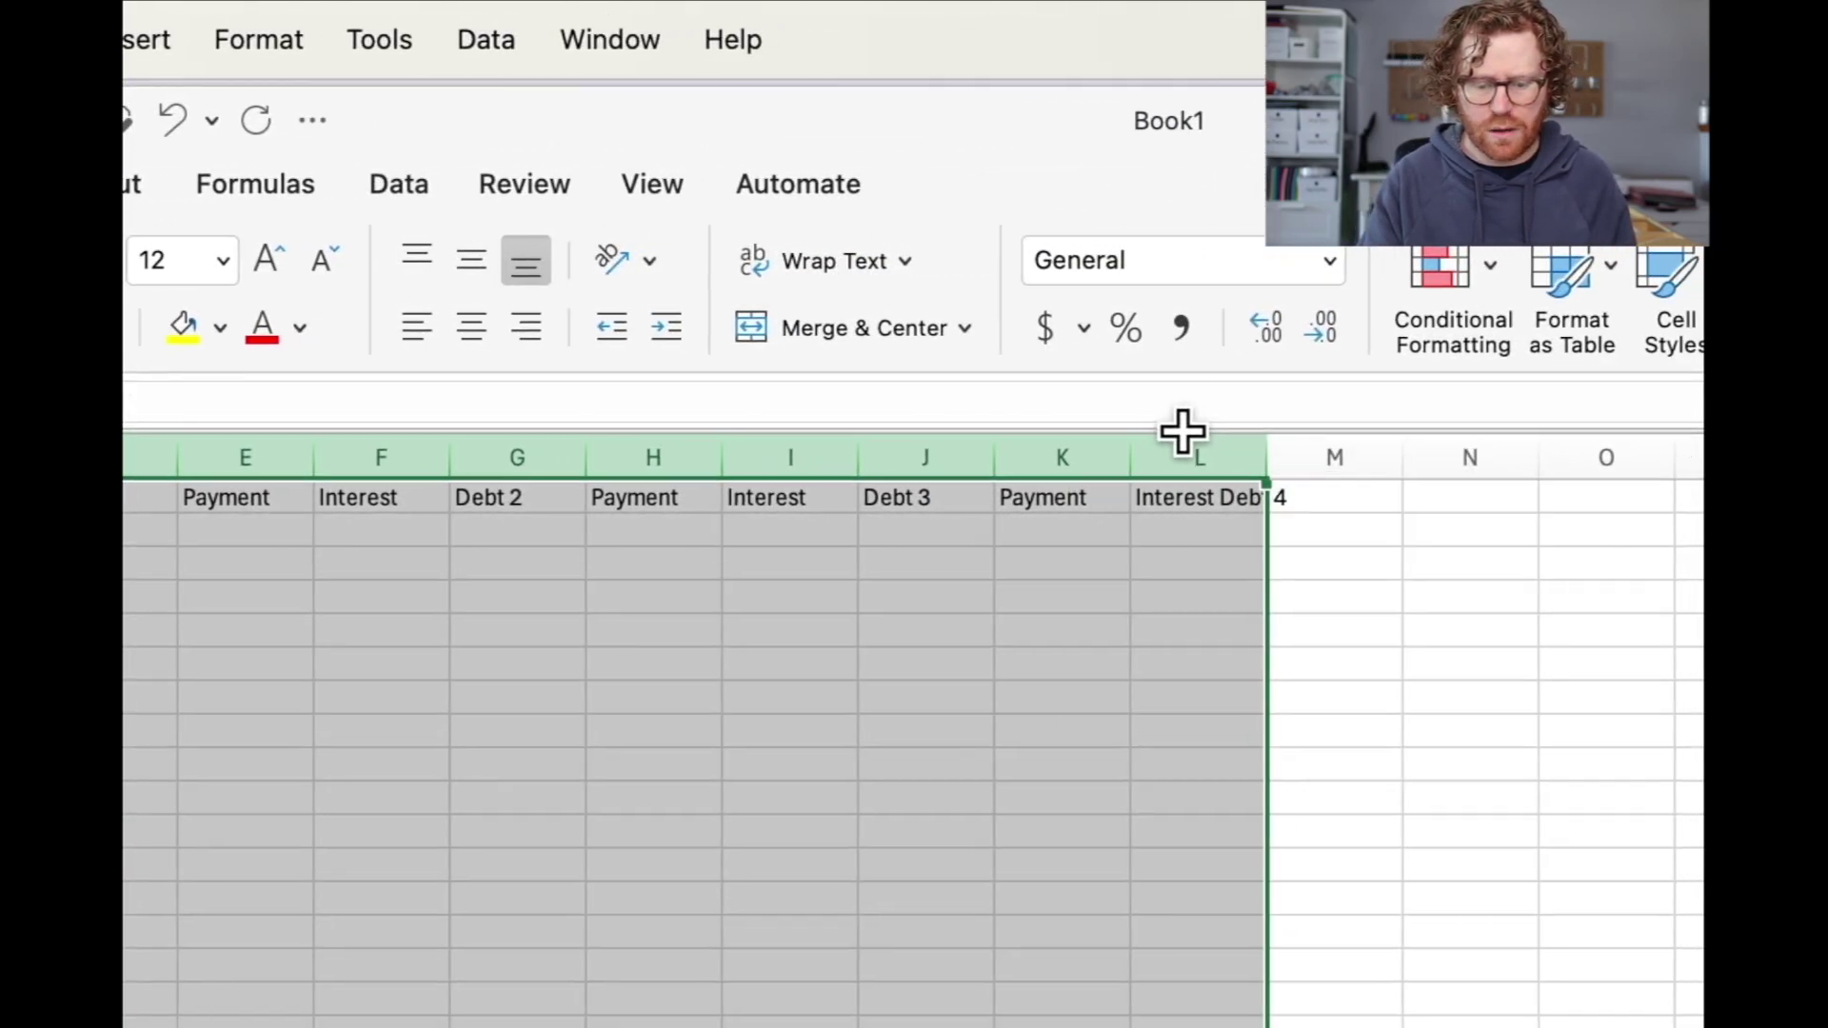
{"action": "double_click", "coordinate": [1129, 449]}
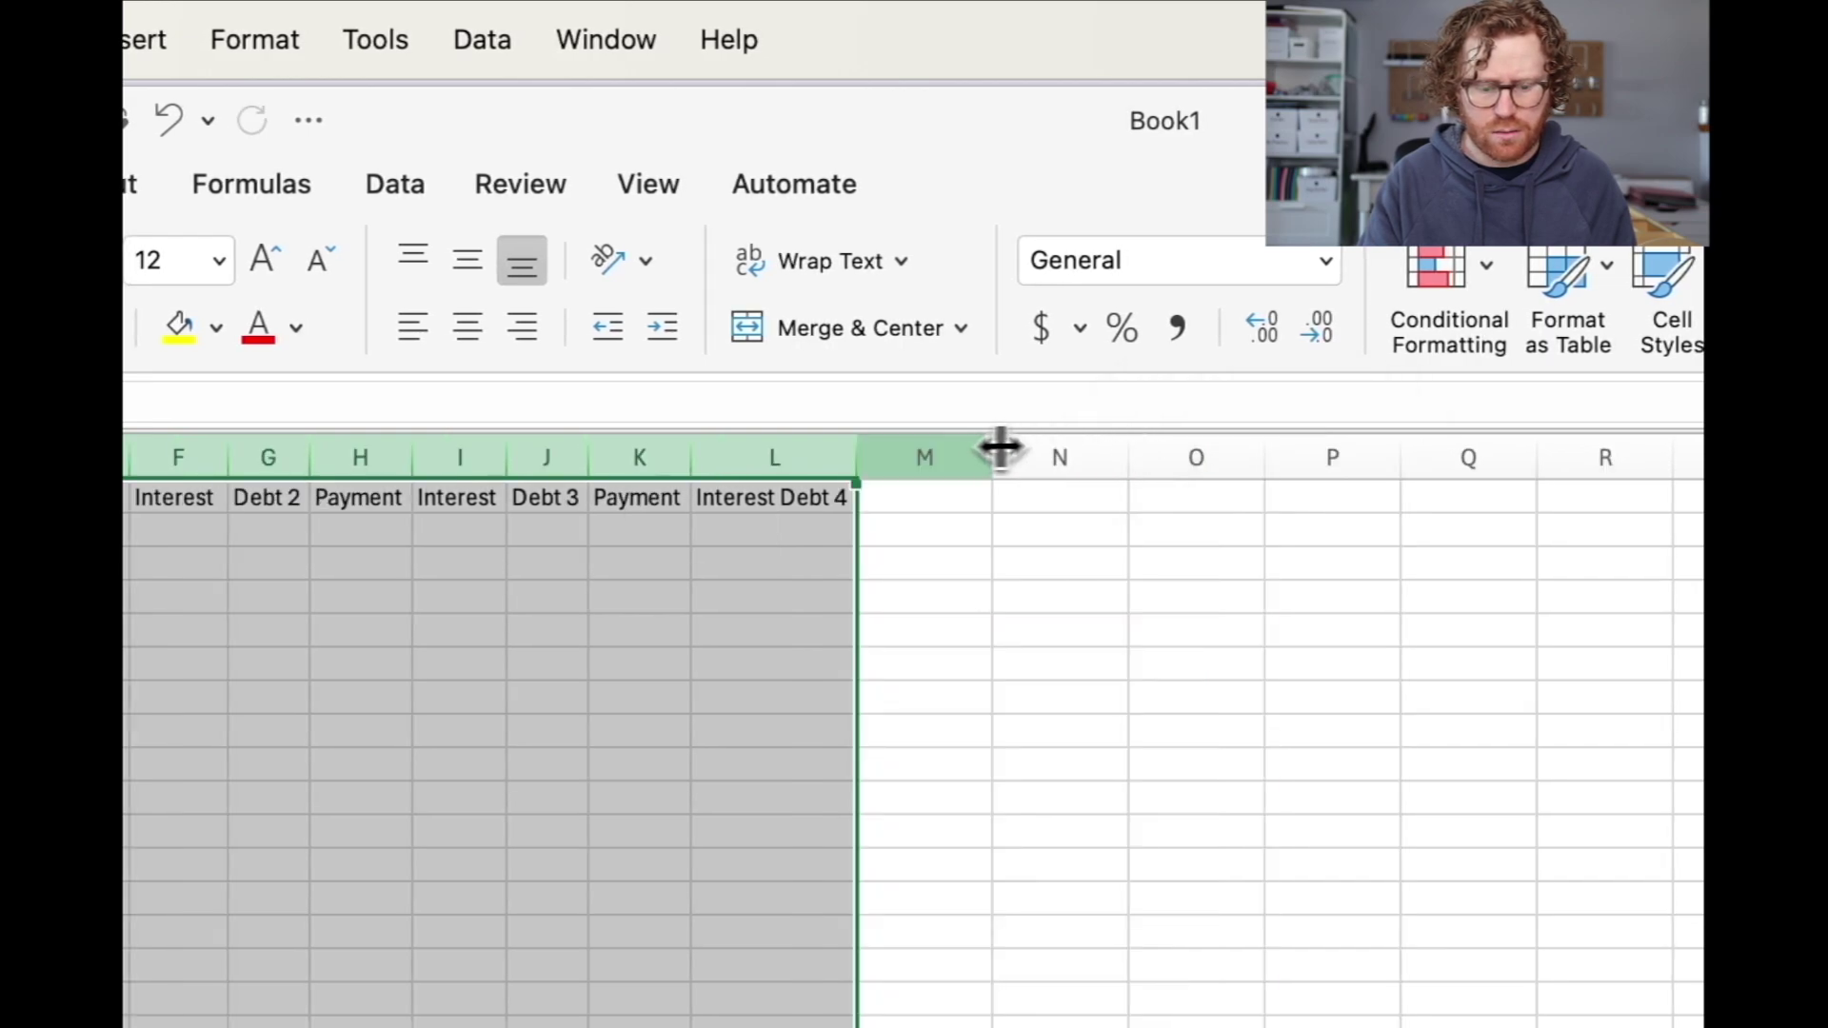
{"action": "left_click_drag", "start_coordinate": [853, 451], "coordinate": [1073, 448]}
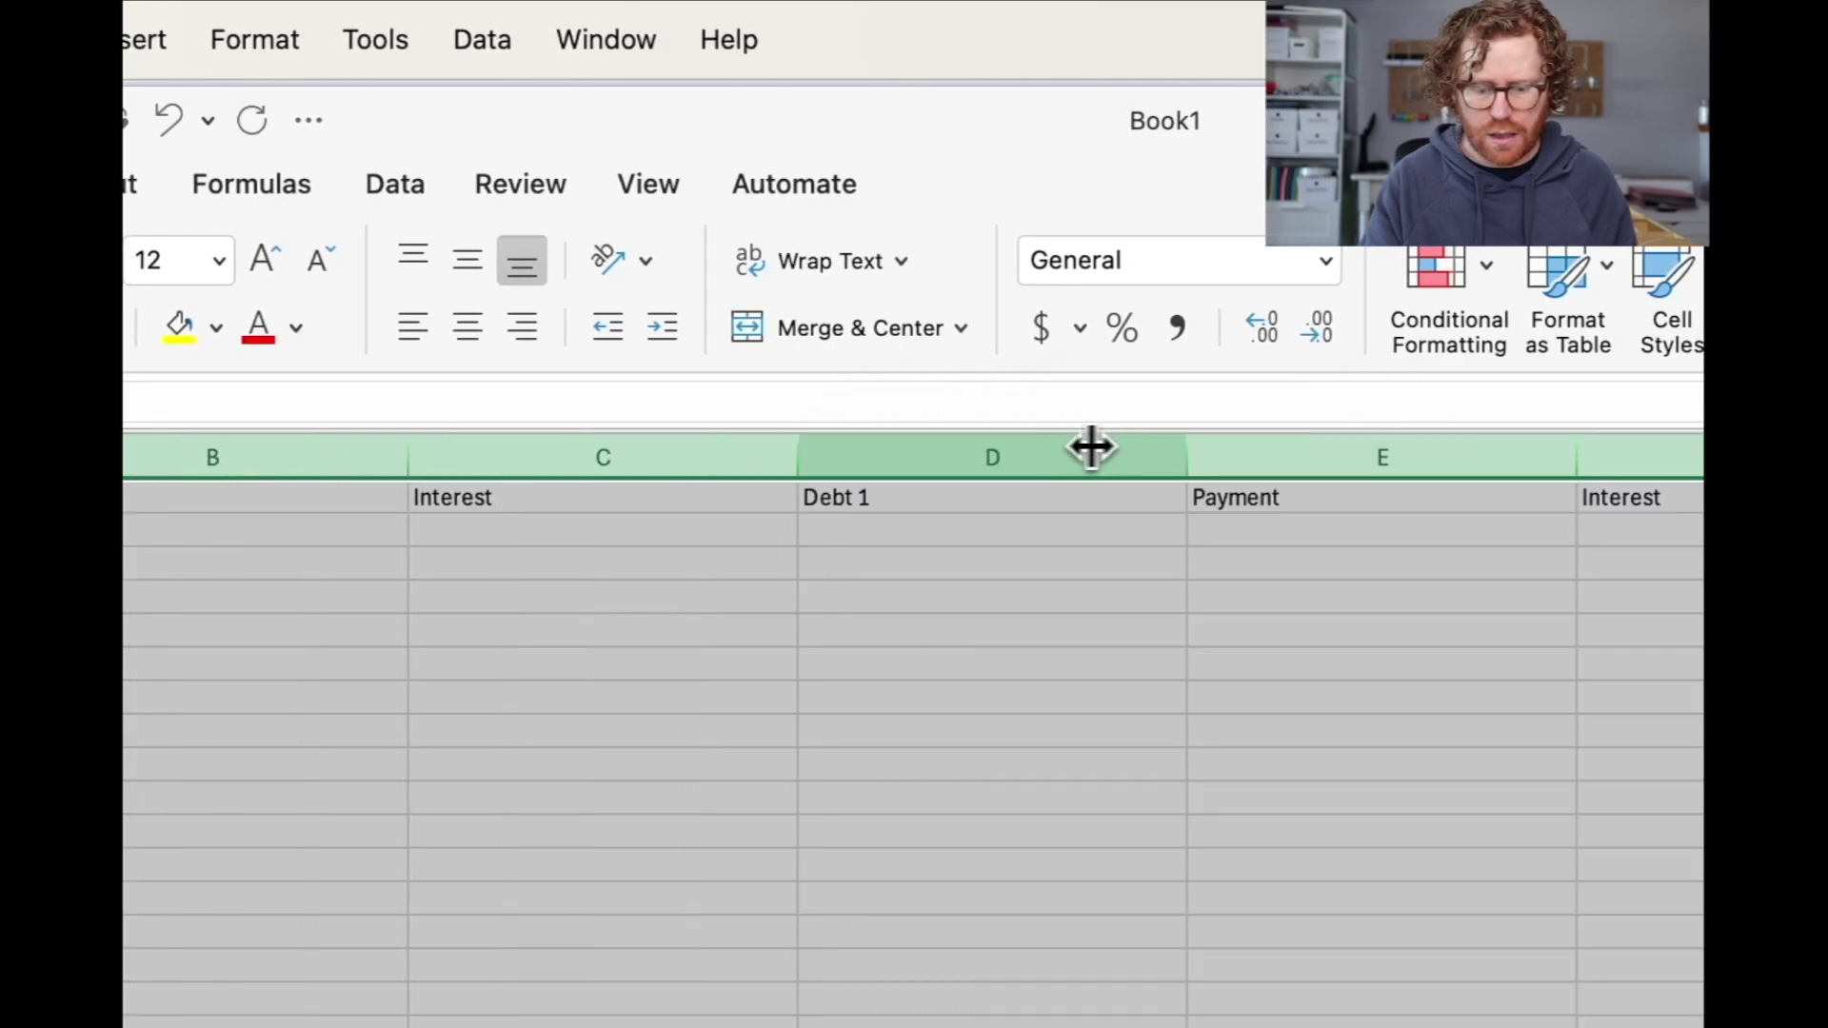
{"action": "left_click_drag", "start_coordinate": [1190, 447], "coordinate": [984, 445]}
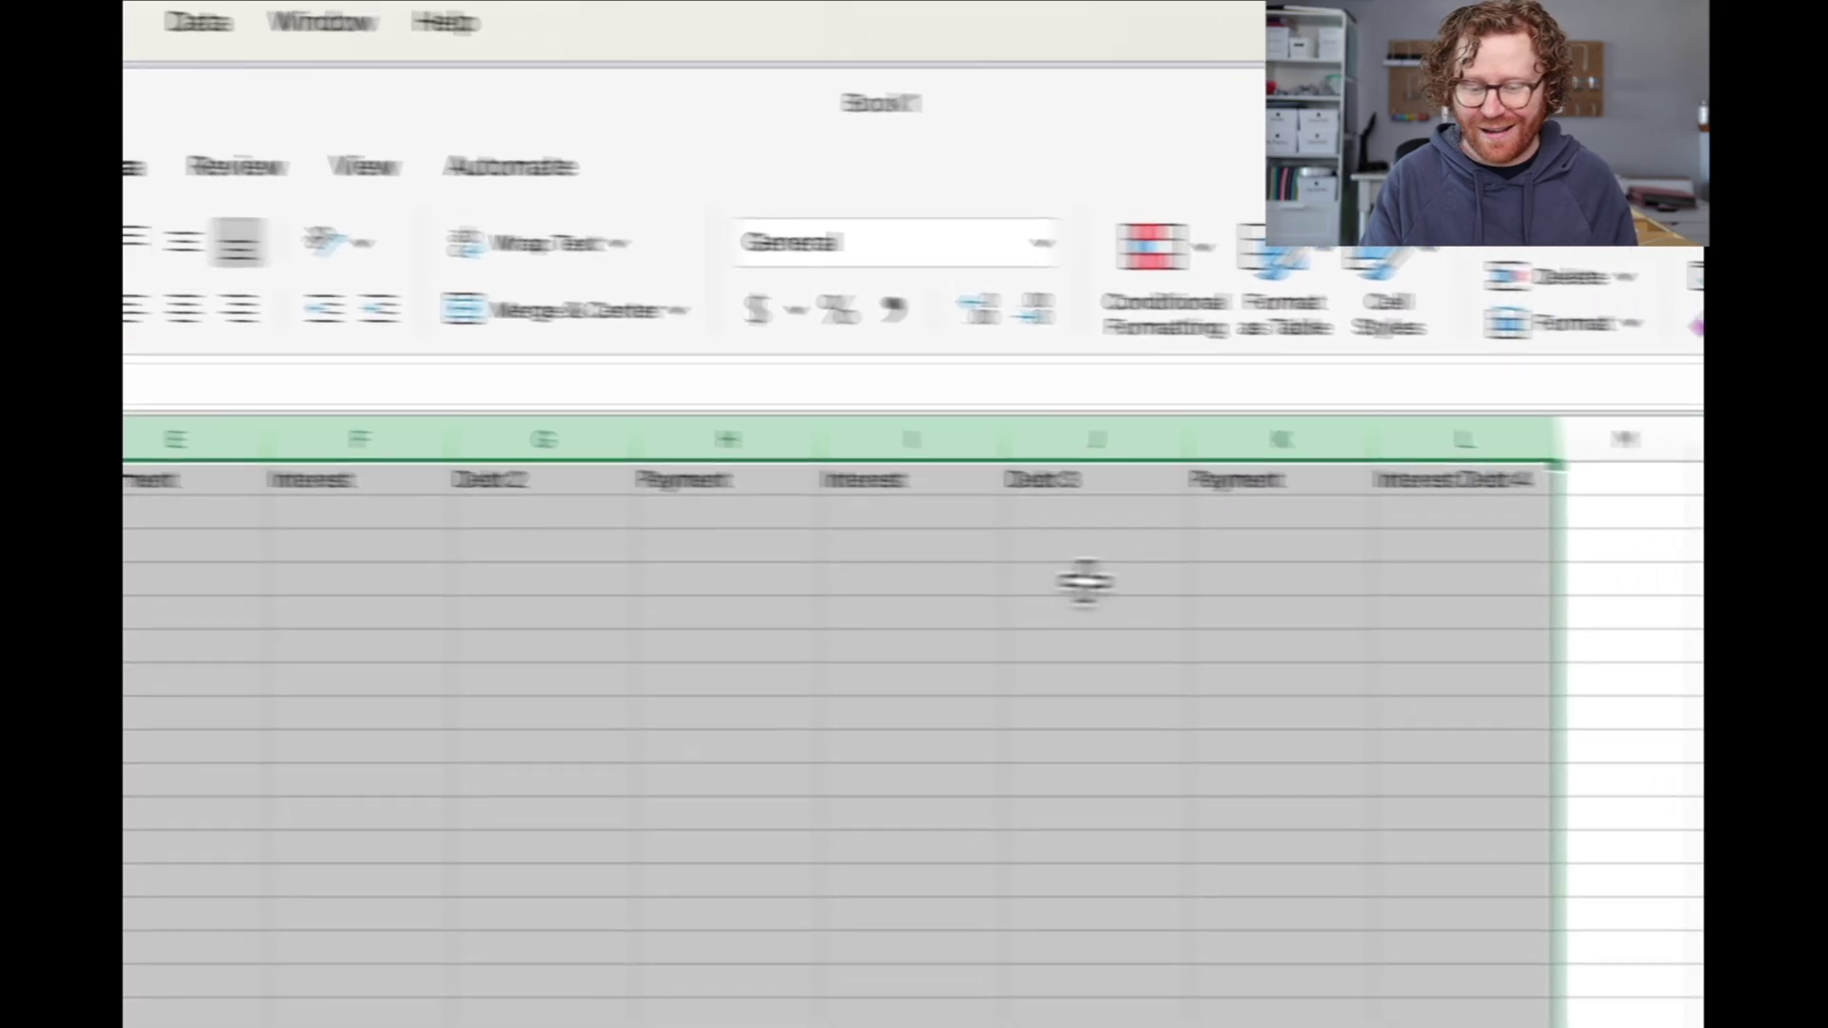
{"action": "left_click", "coordinate": [1422, 614]}
Step: Centre-align the header cells A1 through L1
{"action": "left_click", "coordinate": [1295, 466]}
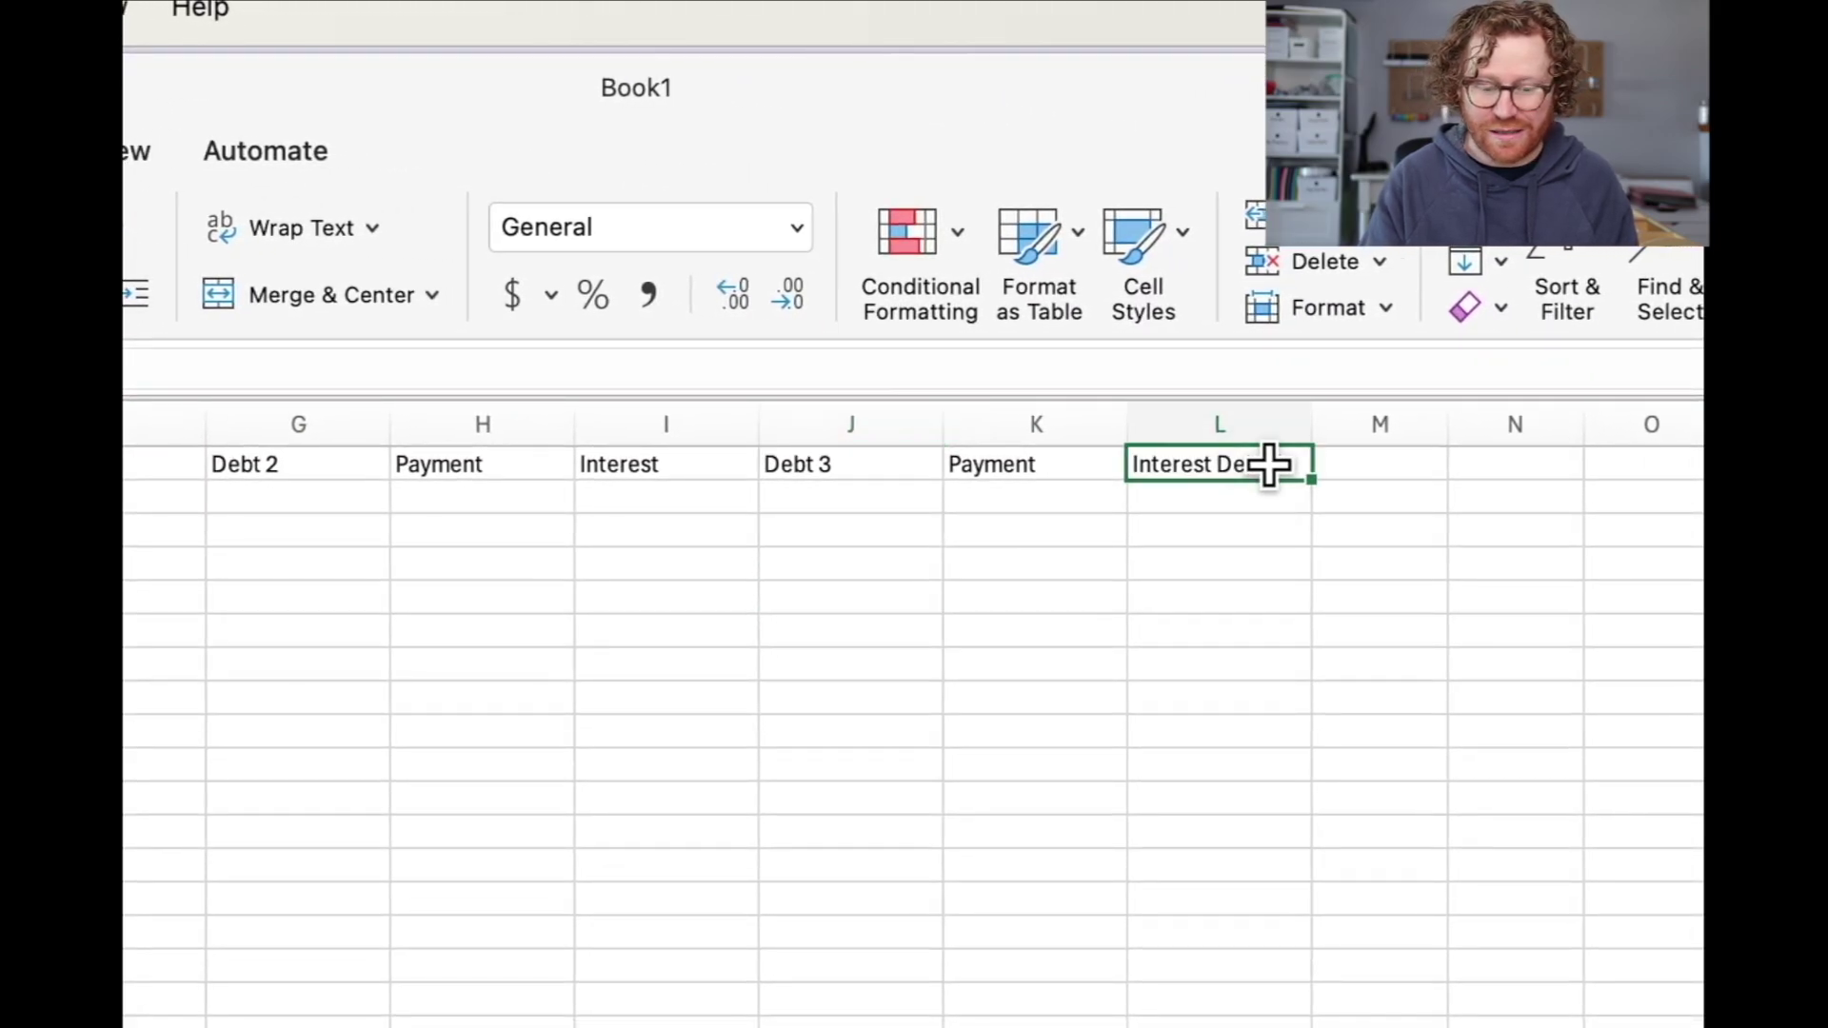
{"action": "left_click_drag", "start_coordinate": [1268, 464], "coordinate": [191, 257]}
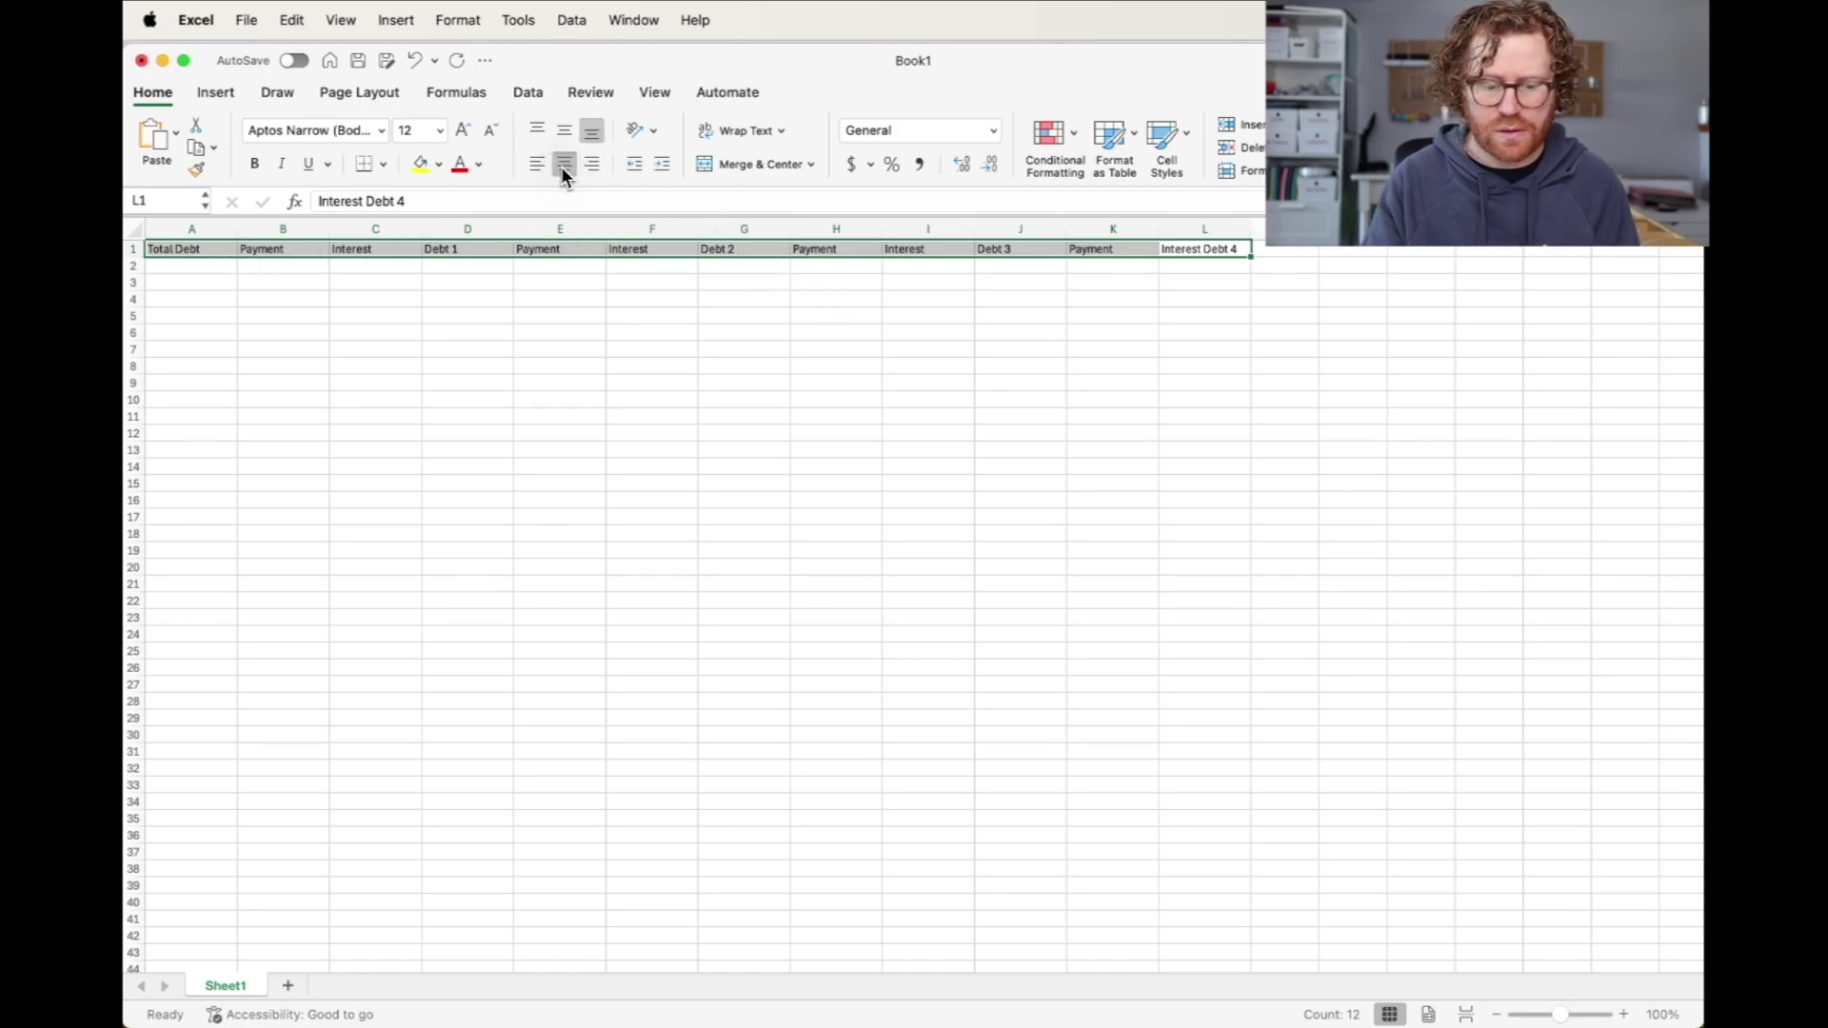
{"action": "left_click", "coordinate": [562, 168]}
{"action": "left_click", "coordinate": [816, 346]}
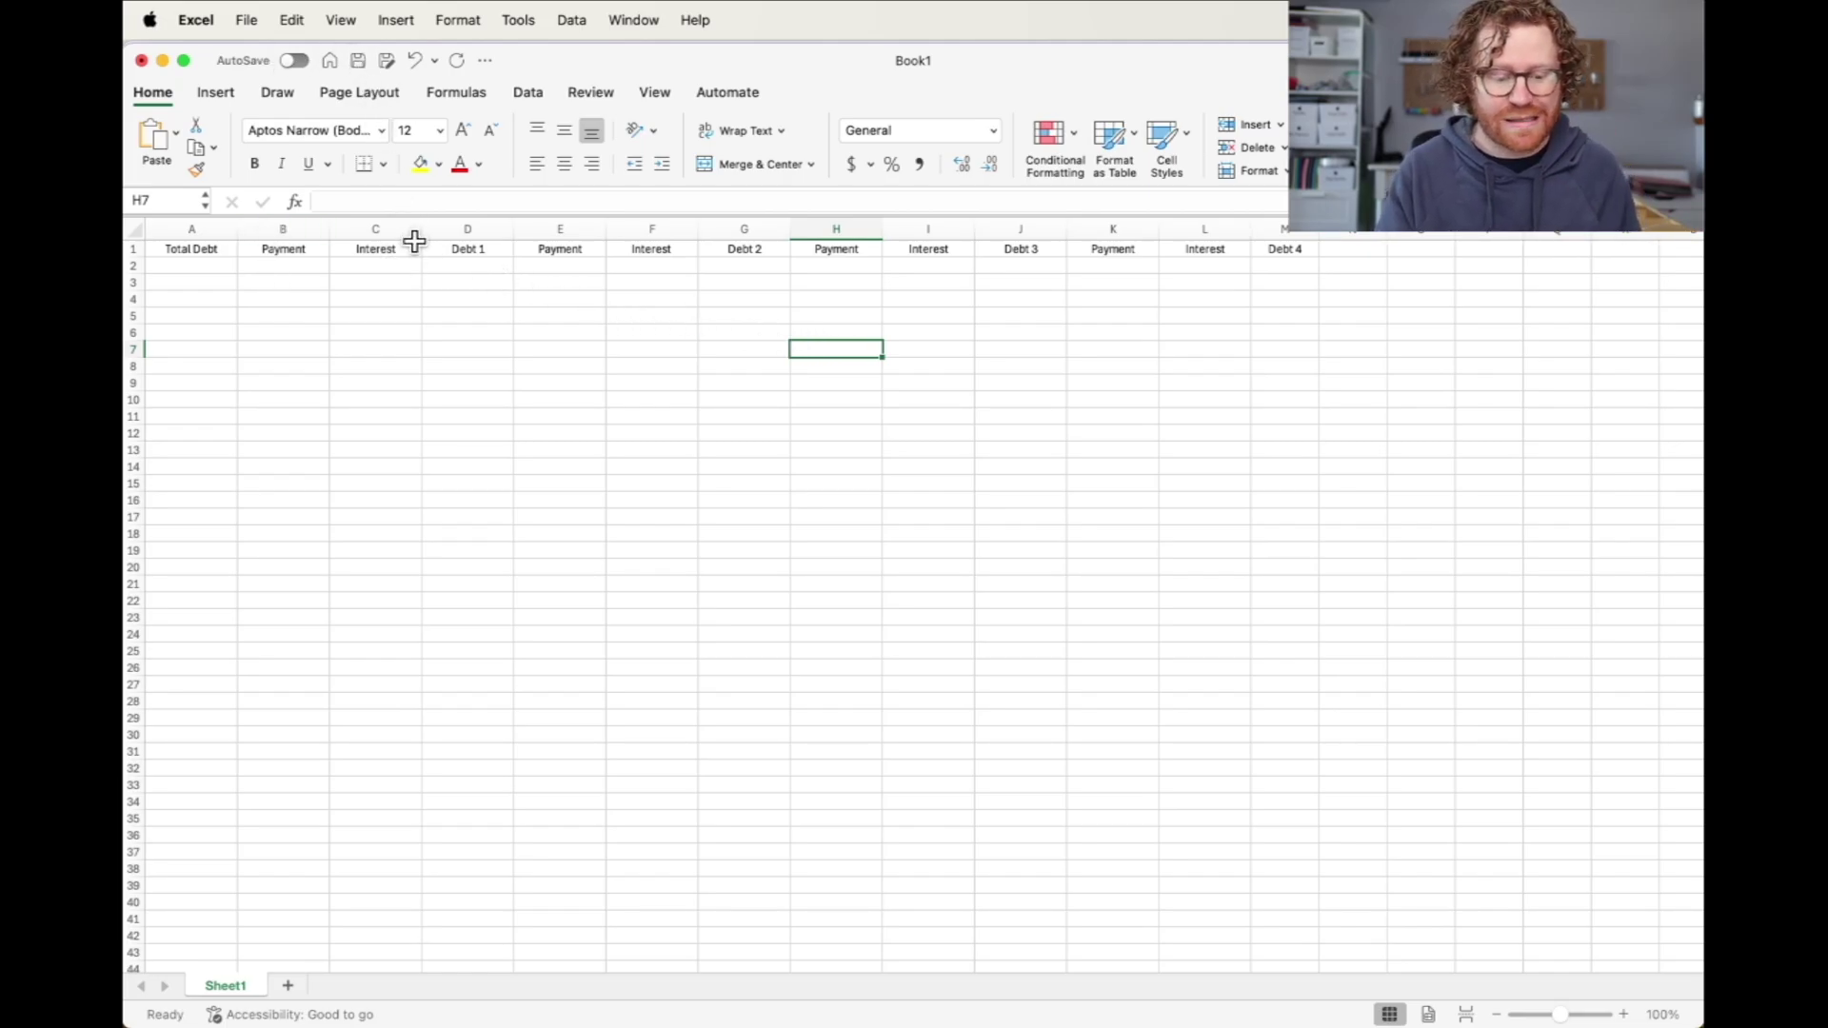
Step: Save the workbook as 'Debt Snowball Example' and freeze panes at B3 to lock rows 1–2 and column A
{"action": "left_click", "coordinate": [360, 59]}
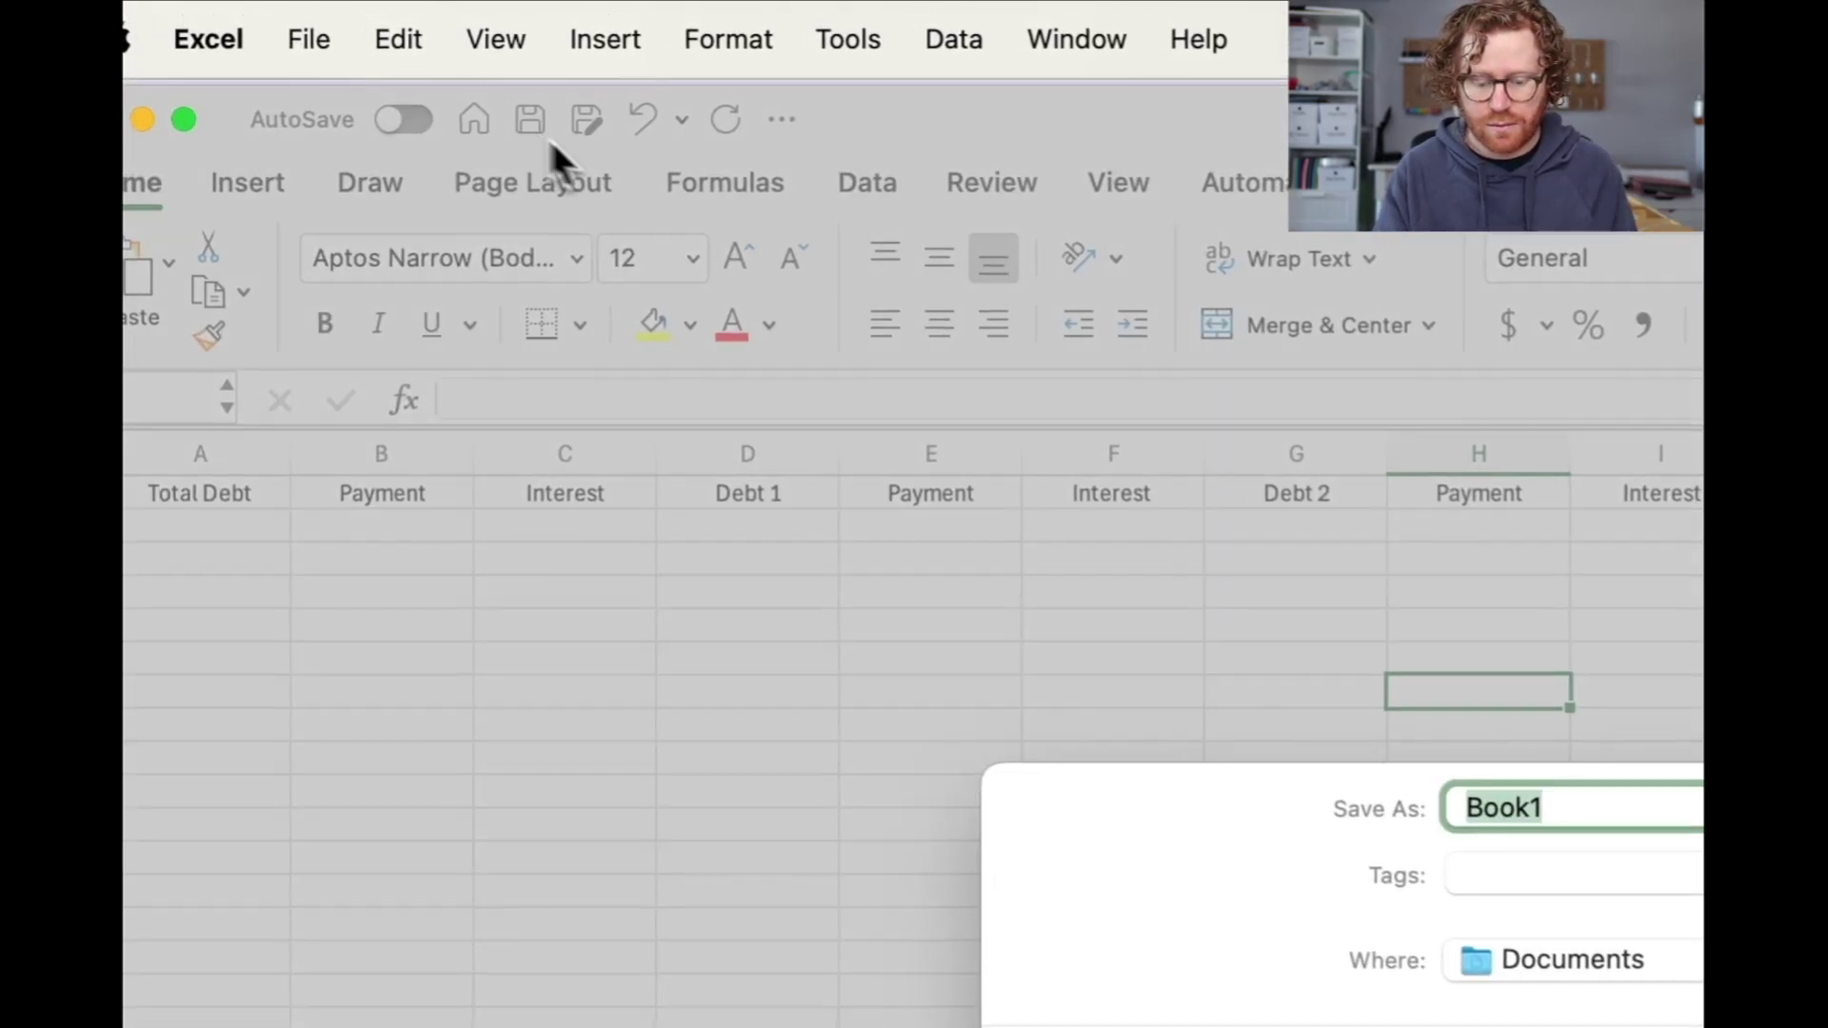
{"action": "type", "text": "Debt Snow"}
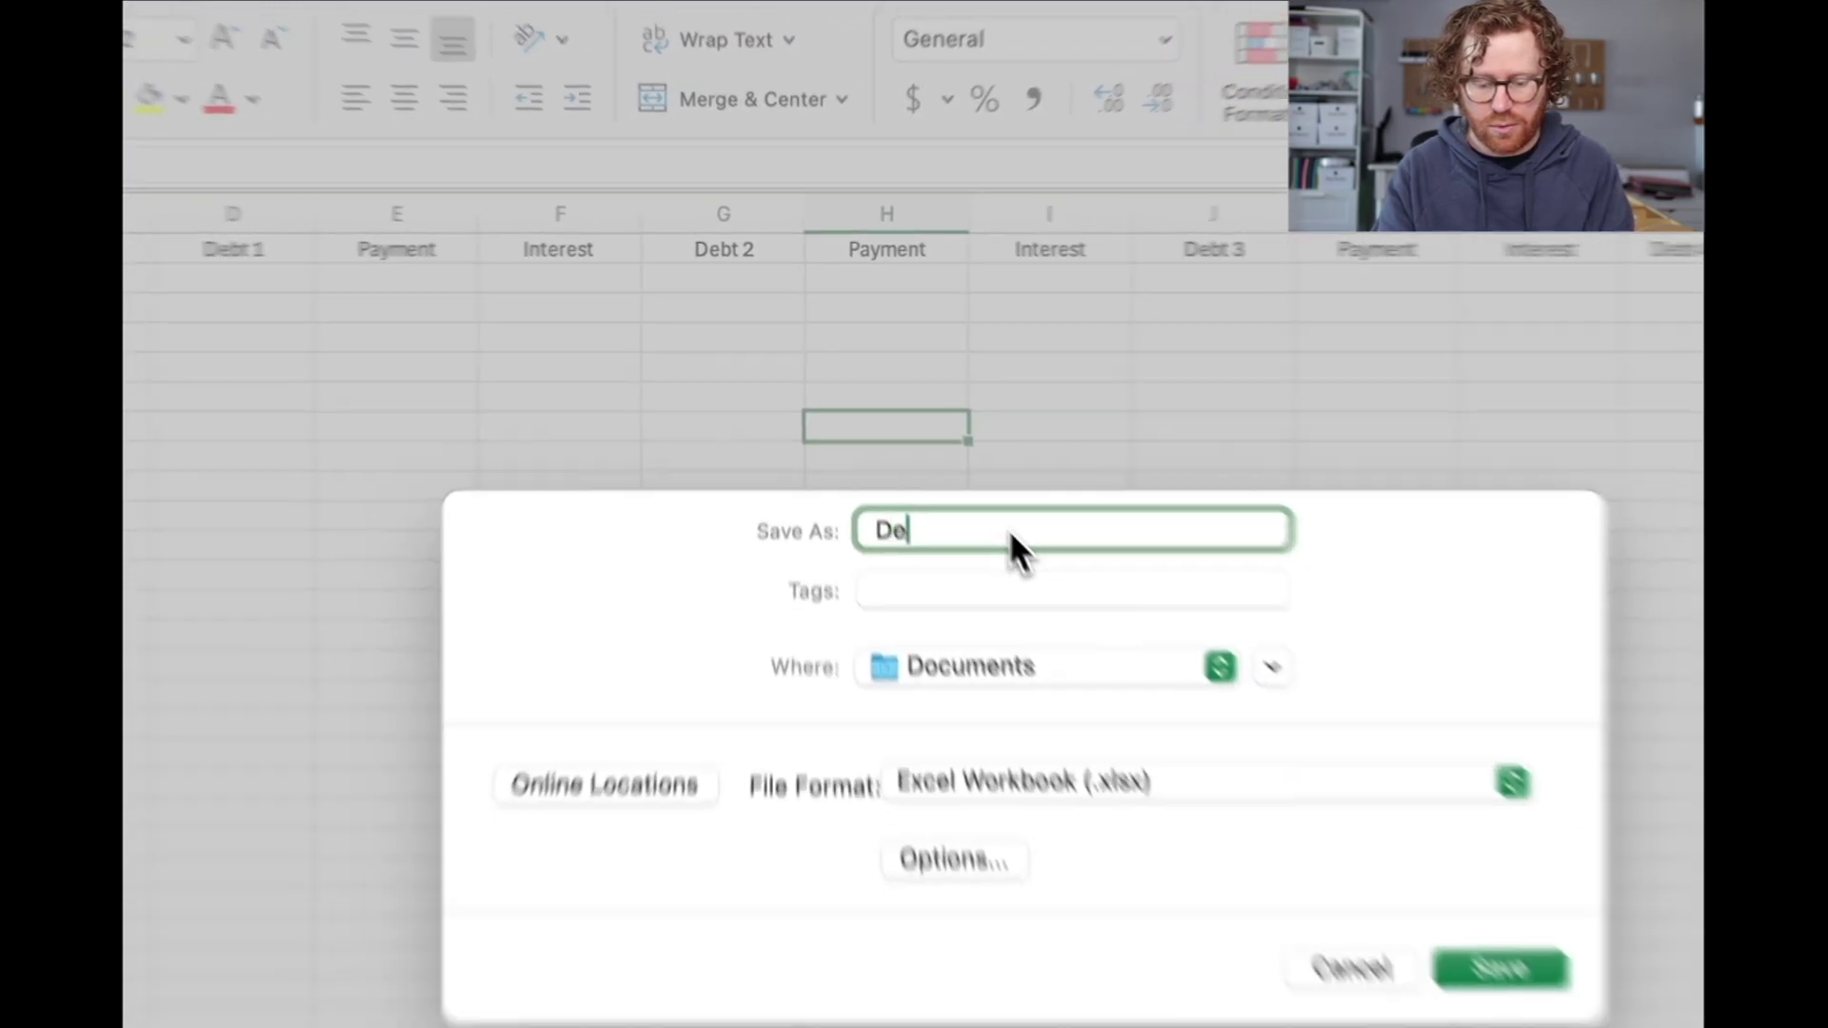
{"action": "type", "text": "ball E"}
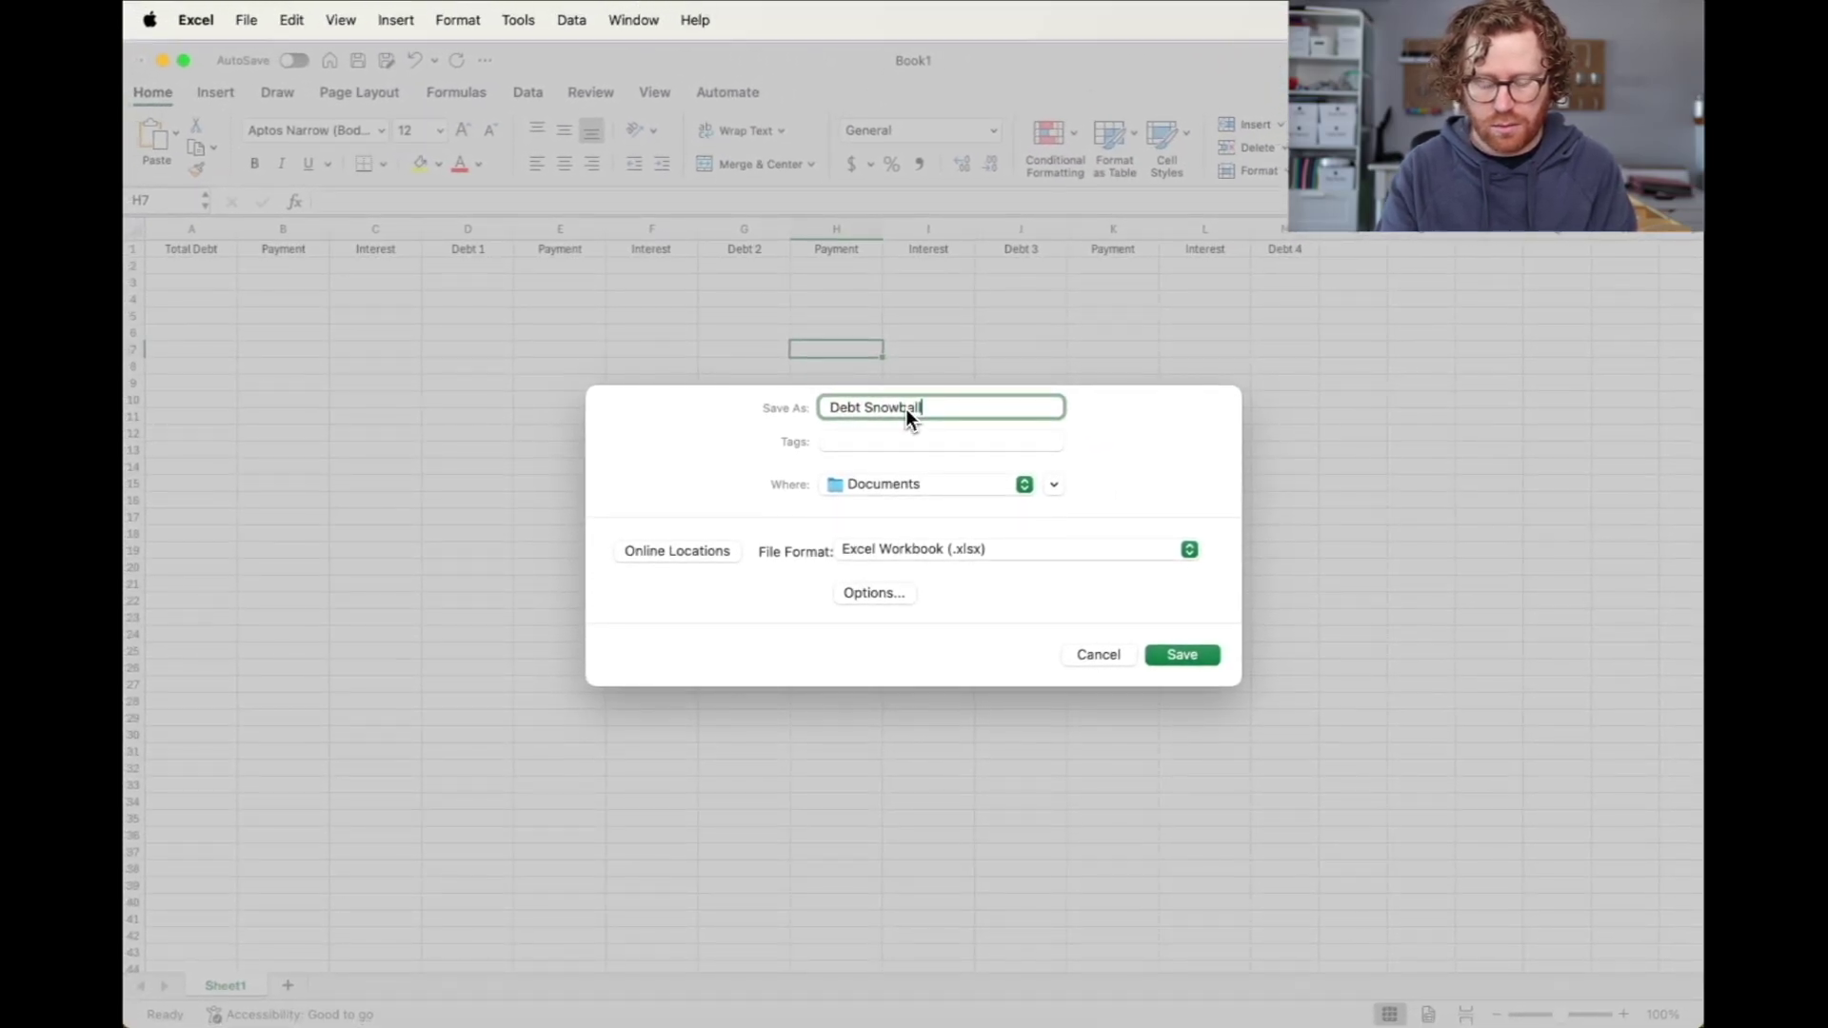
{"action": "type", "text": "xample"}
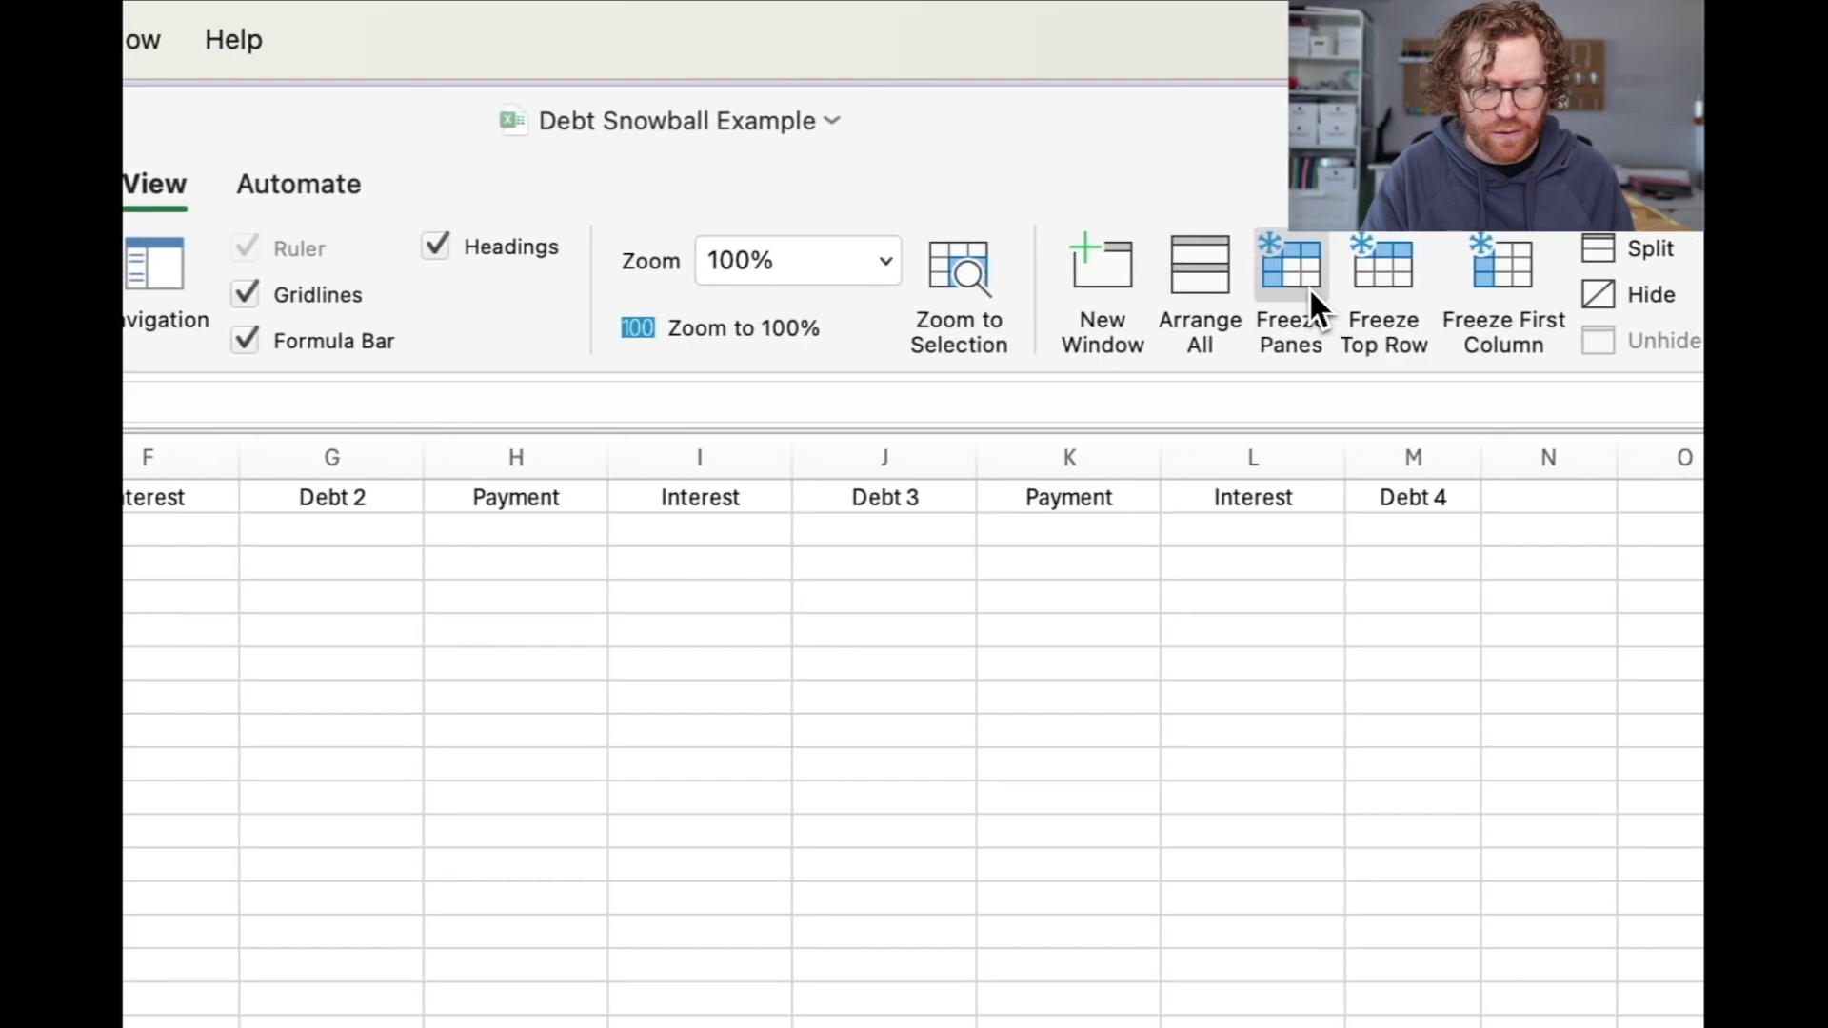
{"action": "left_click", "coordinate": [1308, 288]}
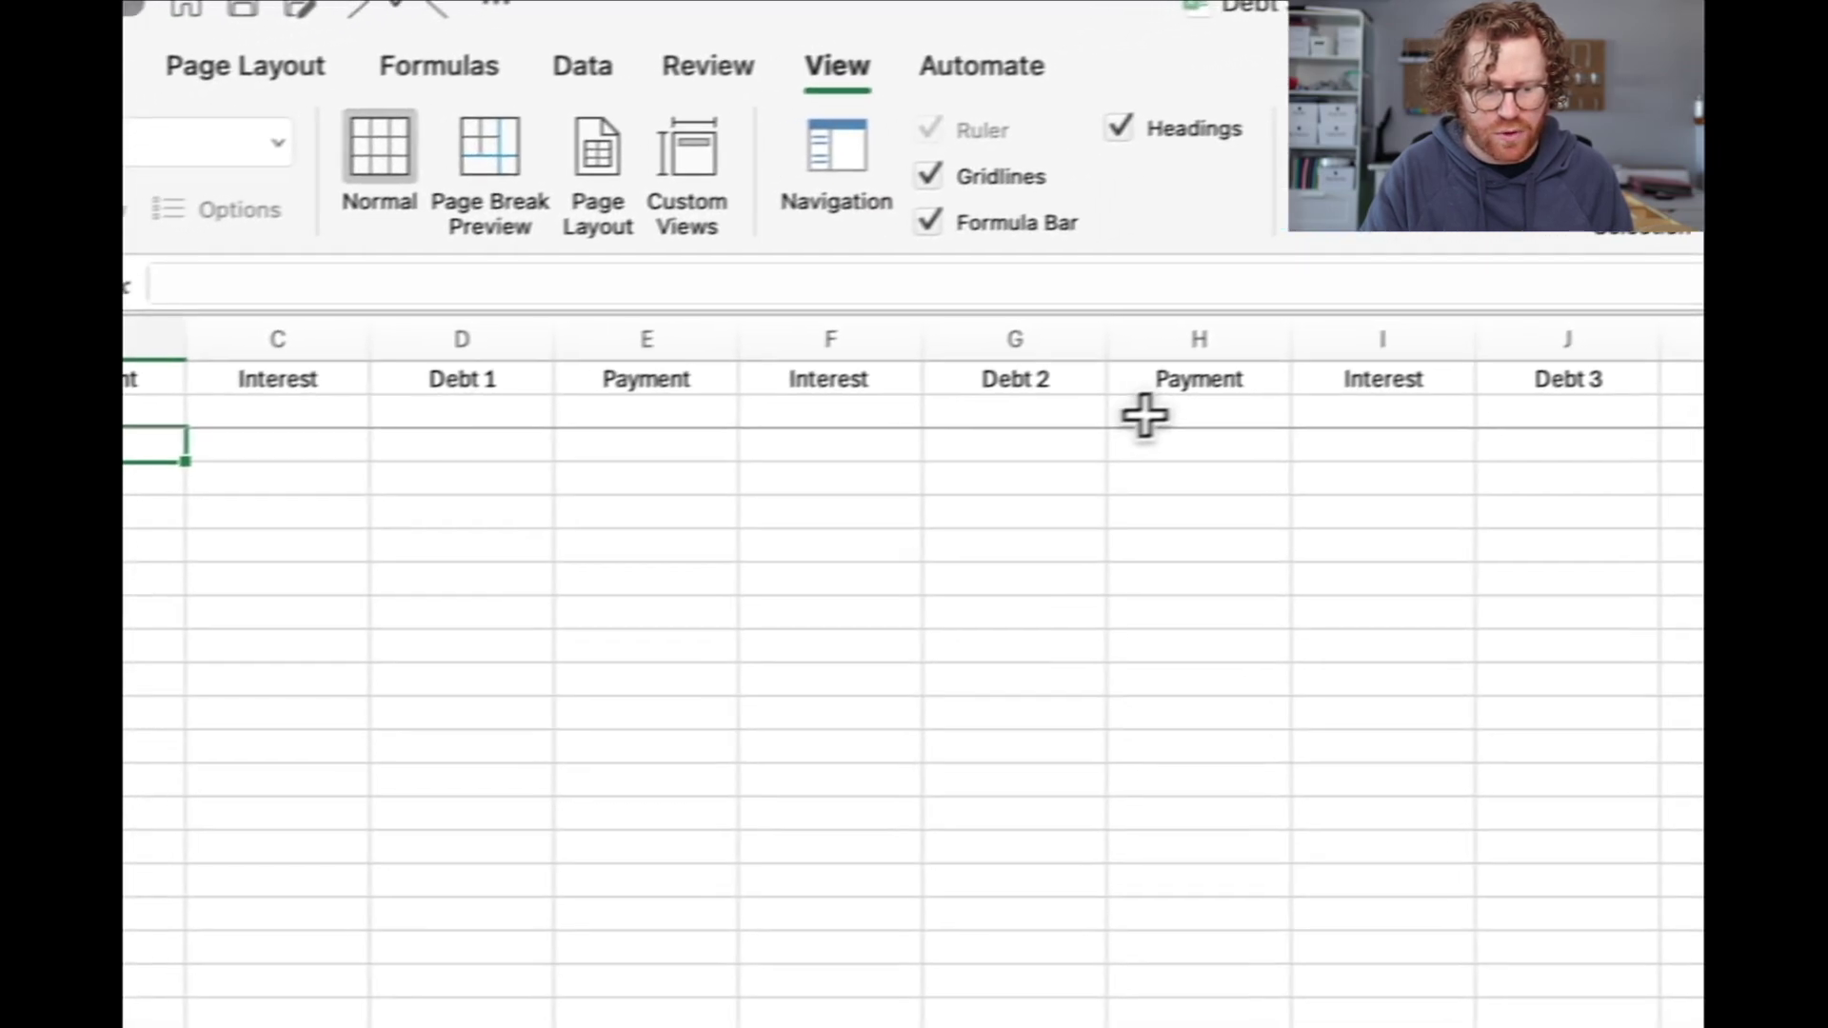
{"action": "scroll", "coordinate": [193, 412], "scroll_direction": "down", "scroll_amount": 3}
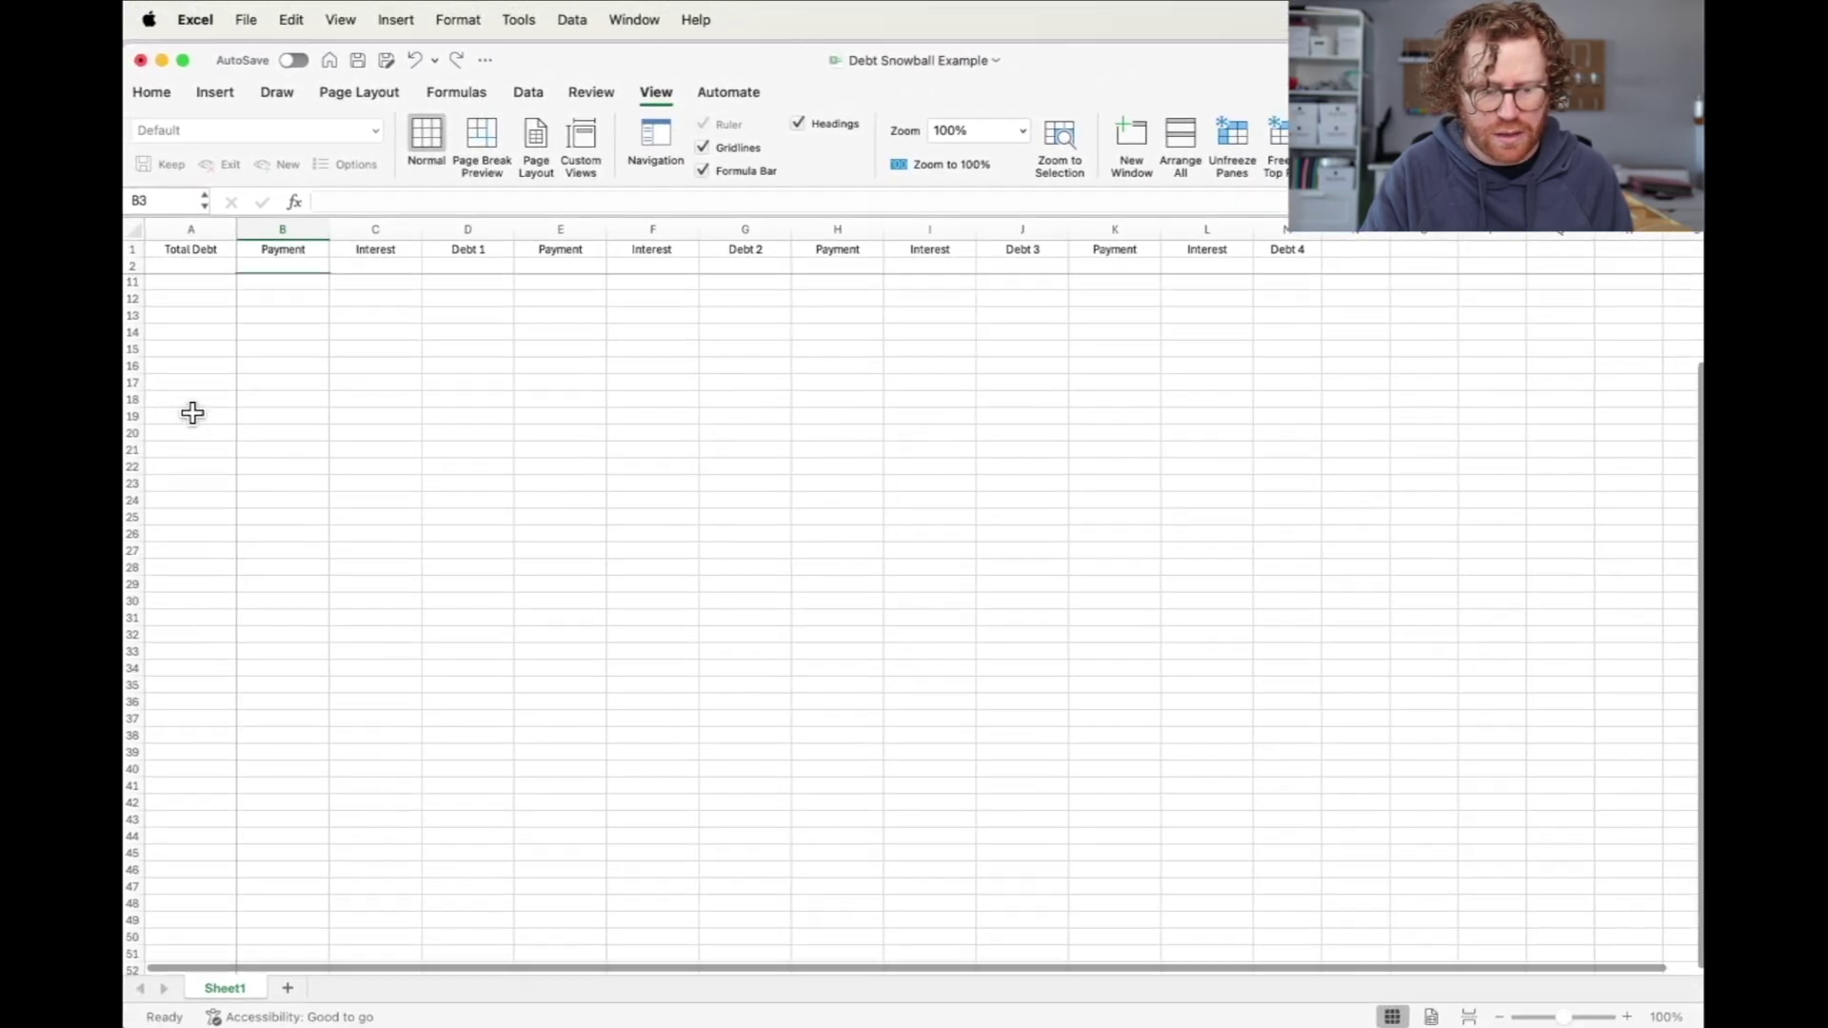
{"action": "scroll", "coordinate": [193, 412], "scroll_direction": "up", "scroll_amount": 3}
{"action": "scroll", "coordinate": [466, 375], "scroll_direction": "right", "scroll_amount": 2}
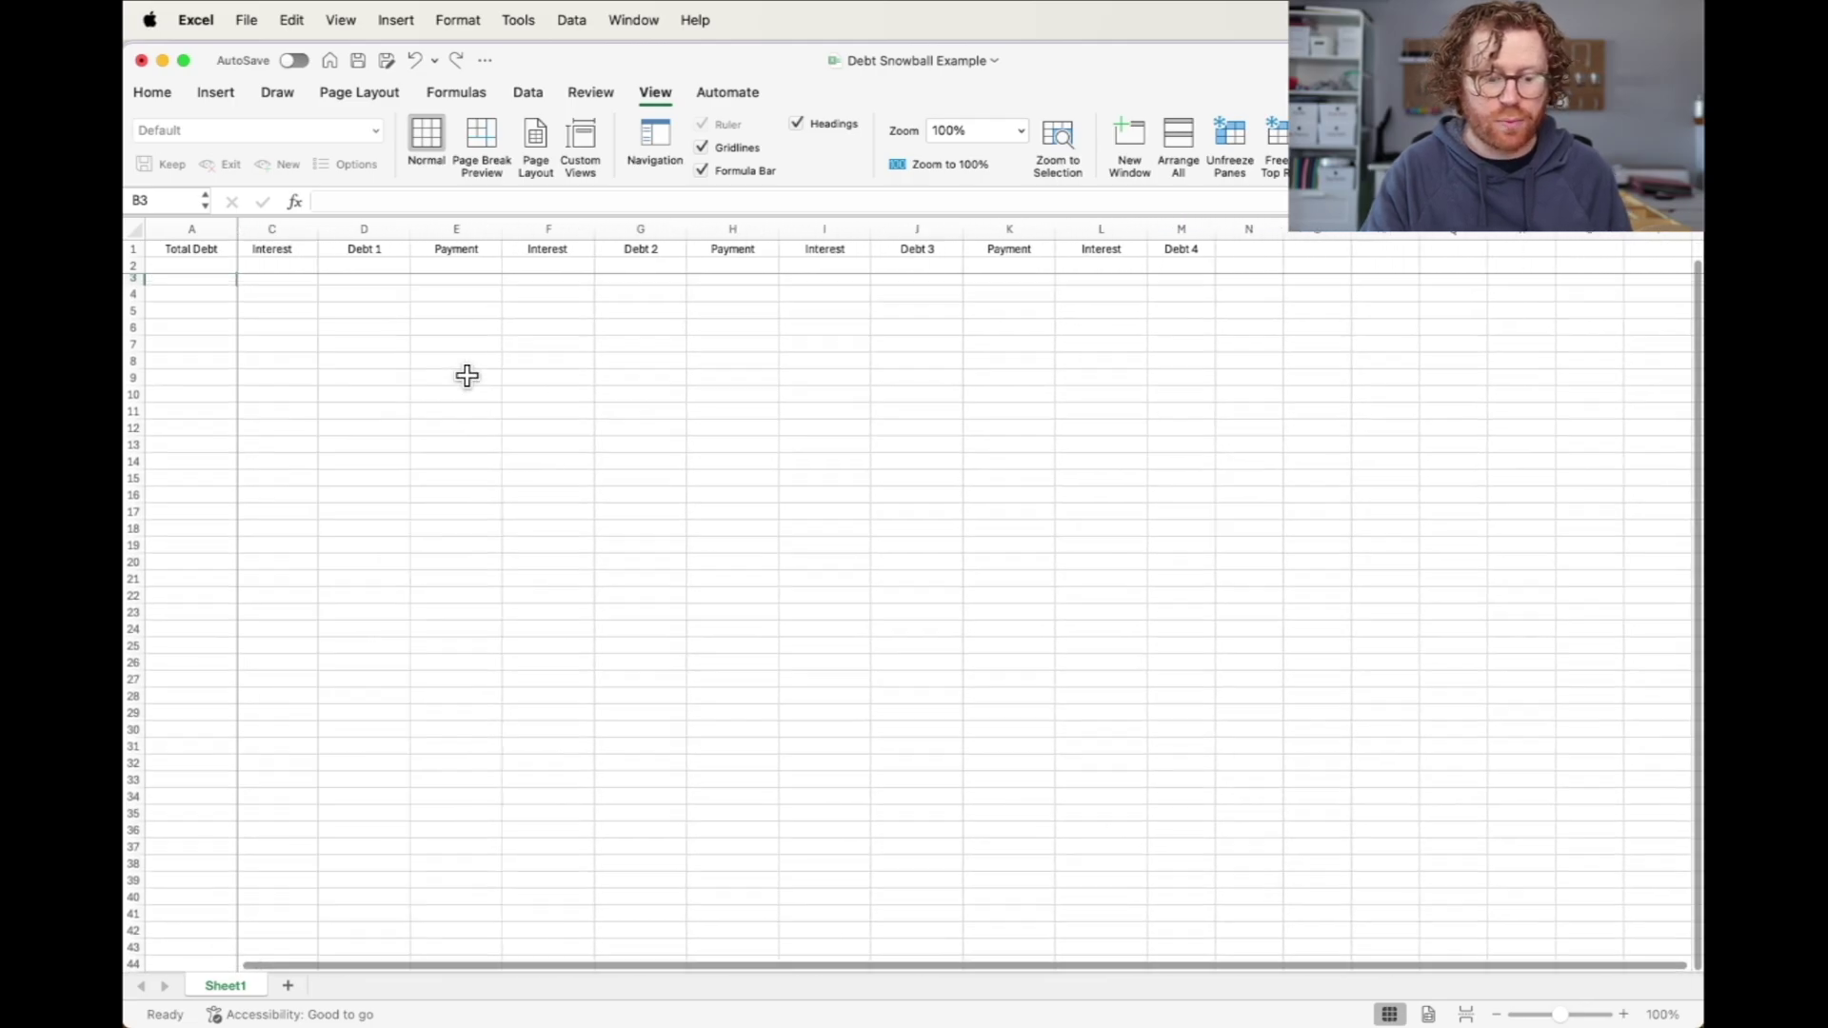
{"action": "scroll", "coordinate": [467, 376], "scroll_direction": "left", "scroll_amount": 2}
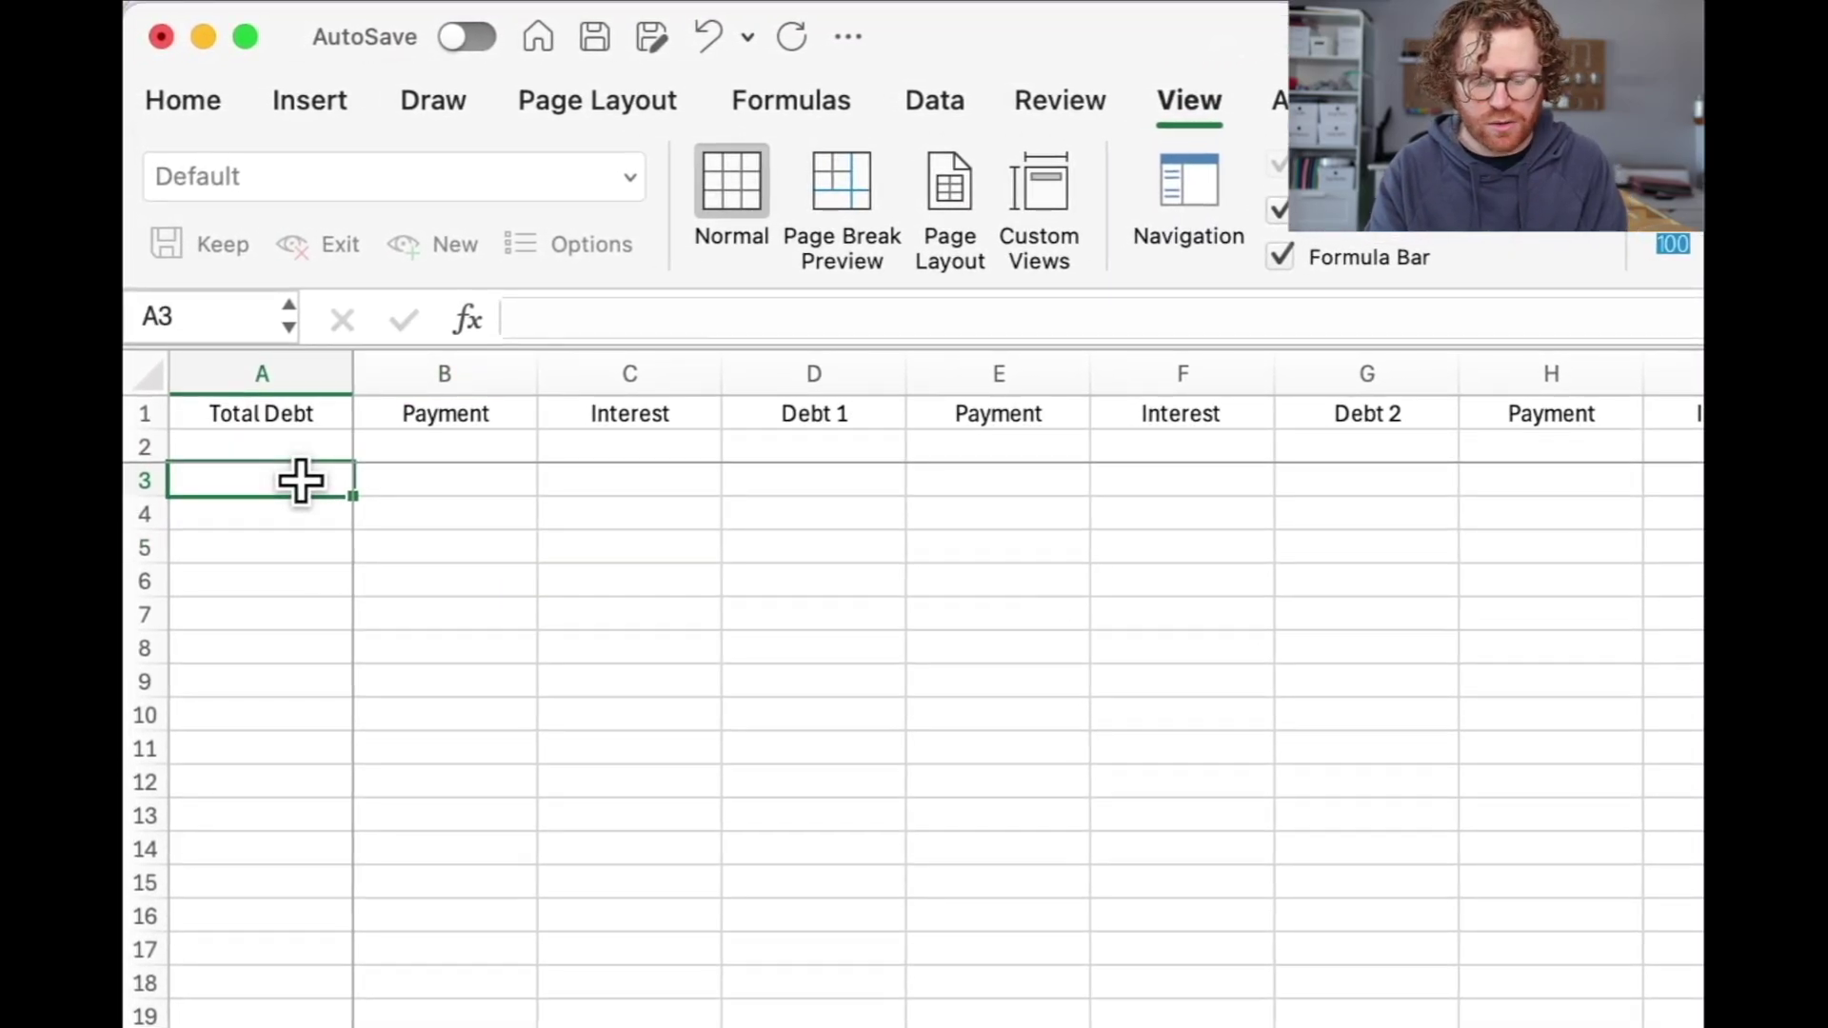
Step: Enter the start date 'feb 25' (2/25/2025) in A3 and begin =EDATE(A3, in A4
{"action": "type", "text": "fe"}
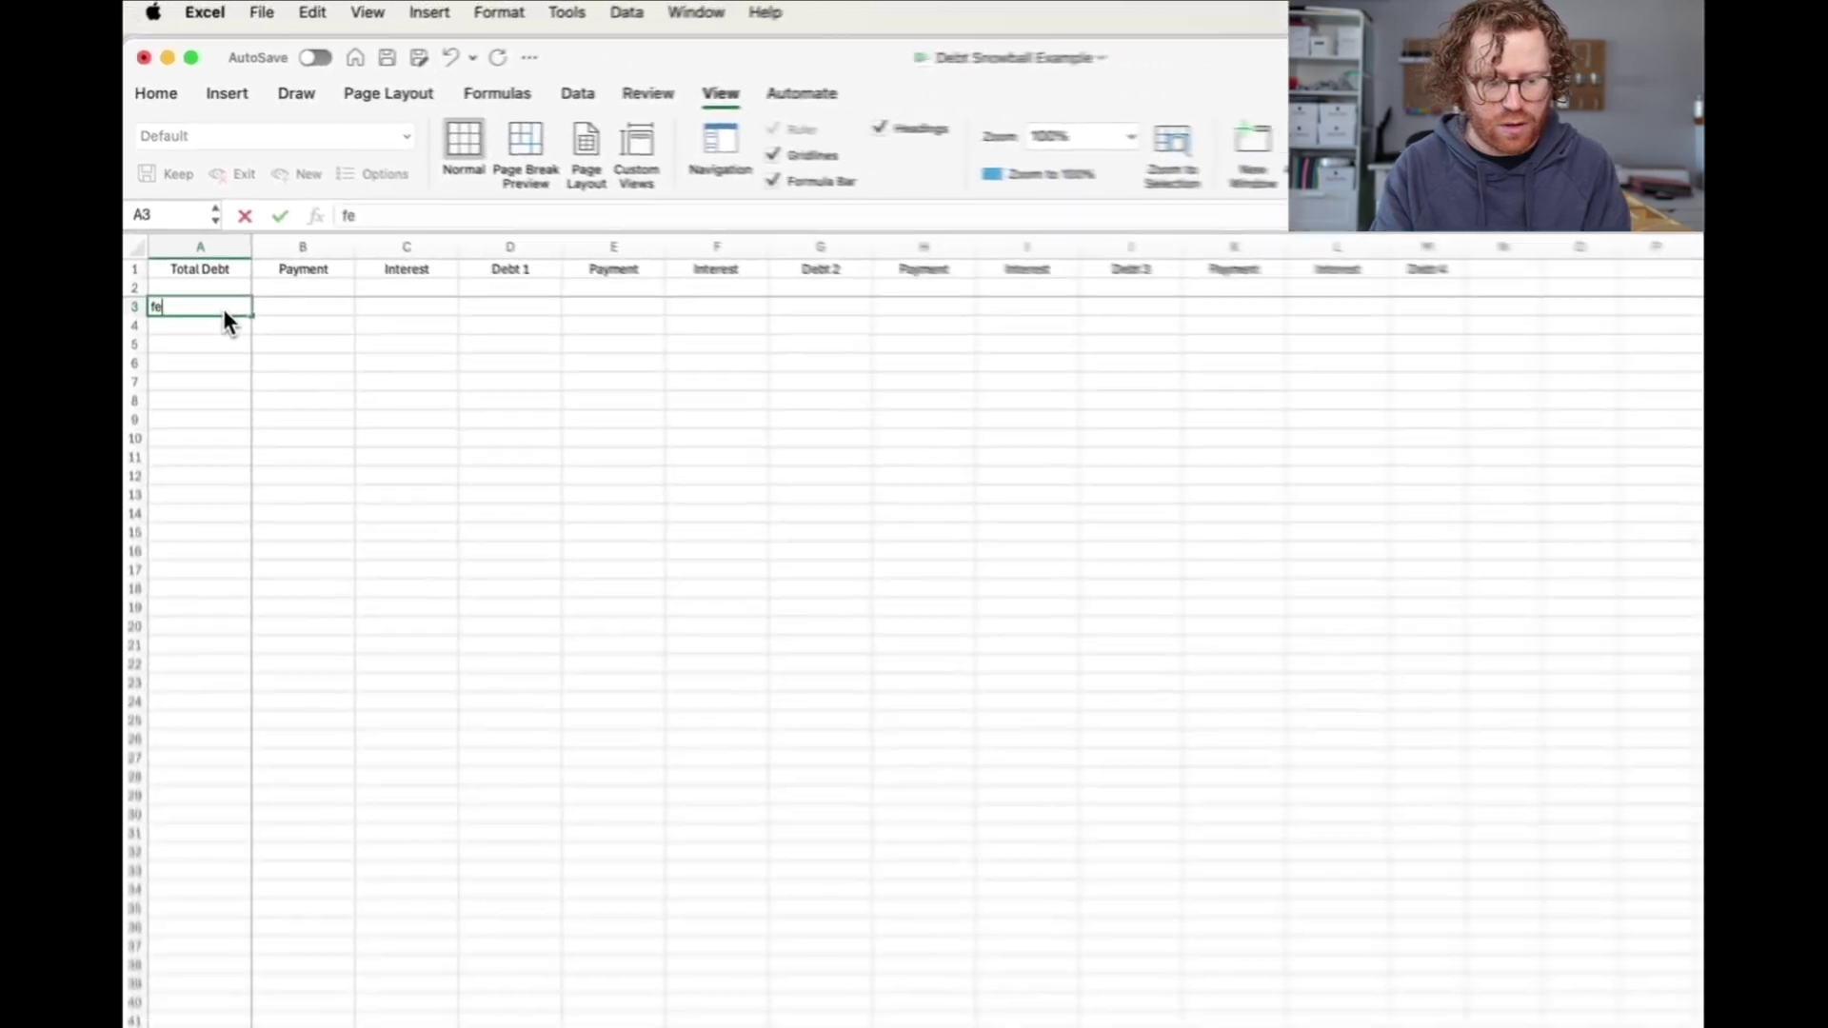
{"action": "type", "text": "b 25"}
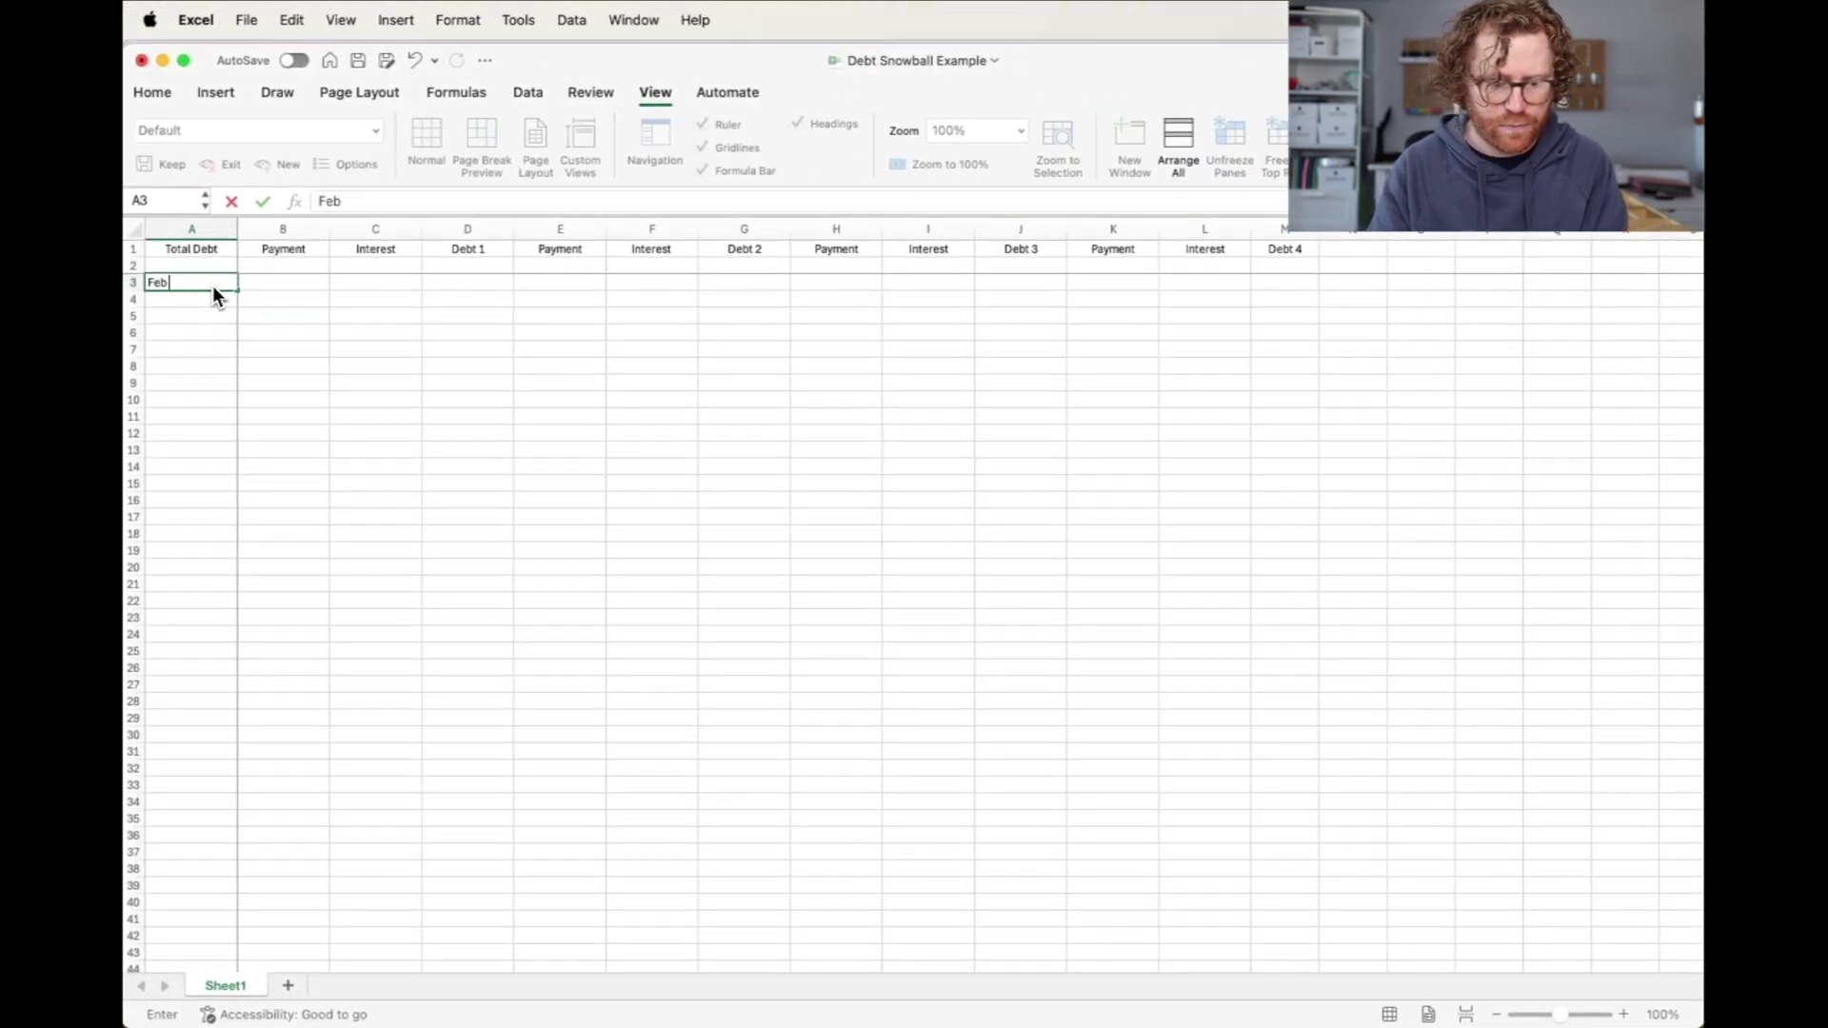
{"action": "key", "text": "Return"}
{"action": "double_click", "coordinate": [271, 425]}
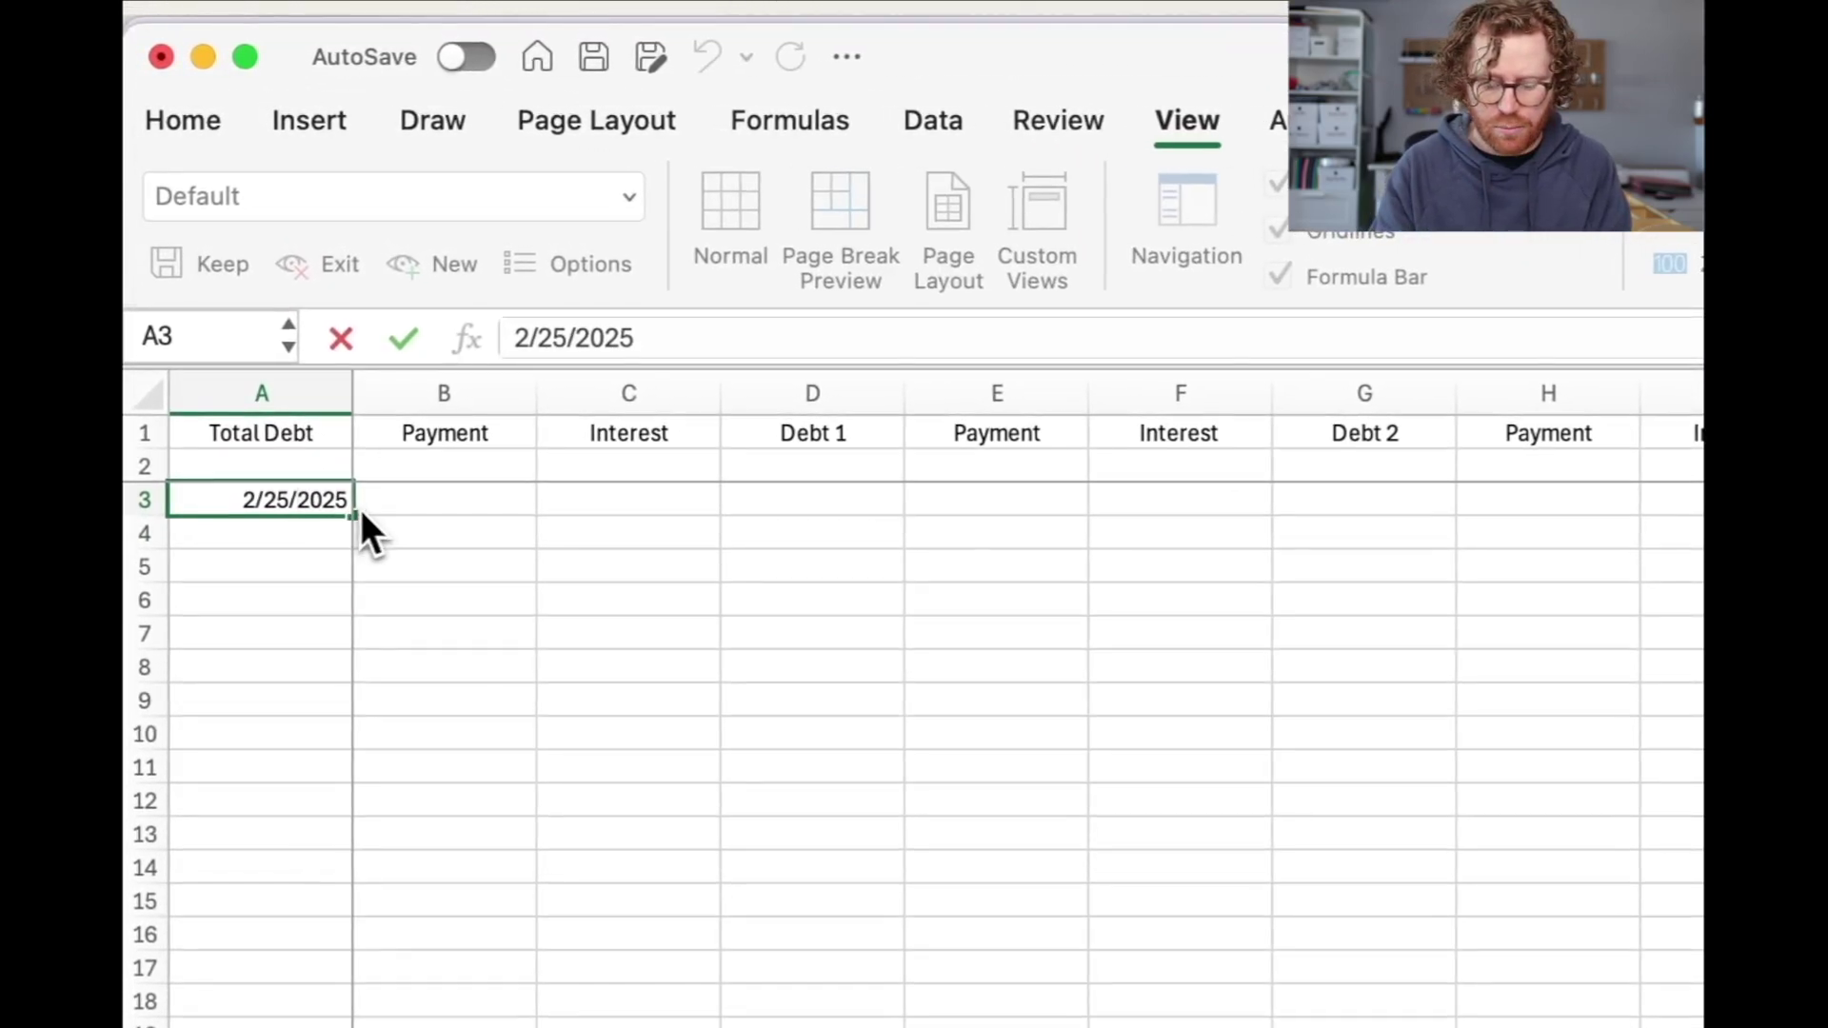
{"action": "left_click", "coordinate": [271, 439]}
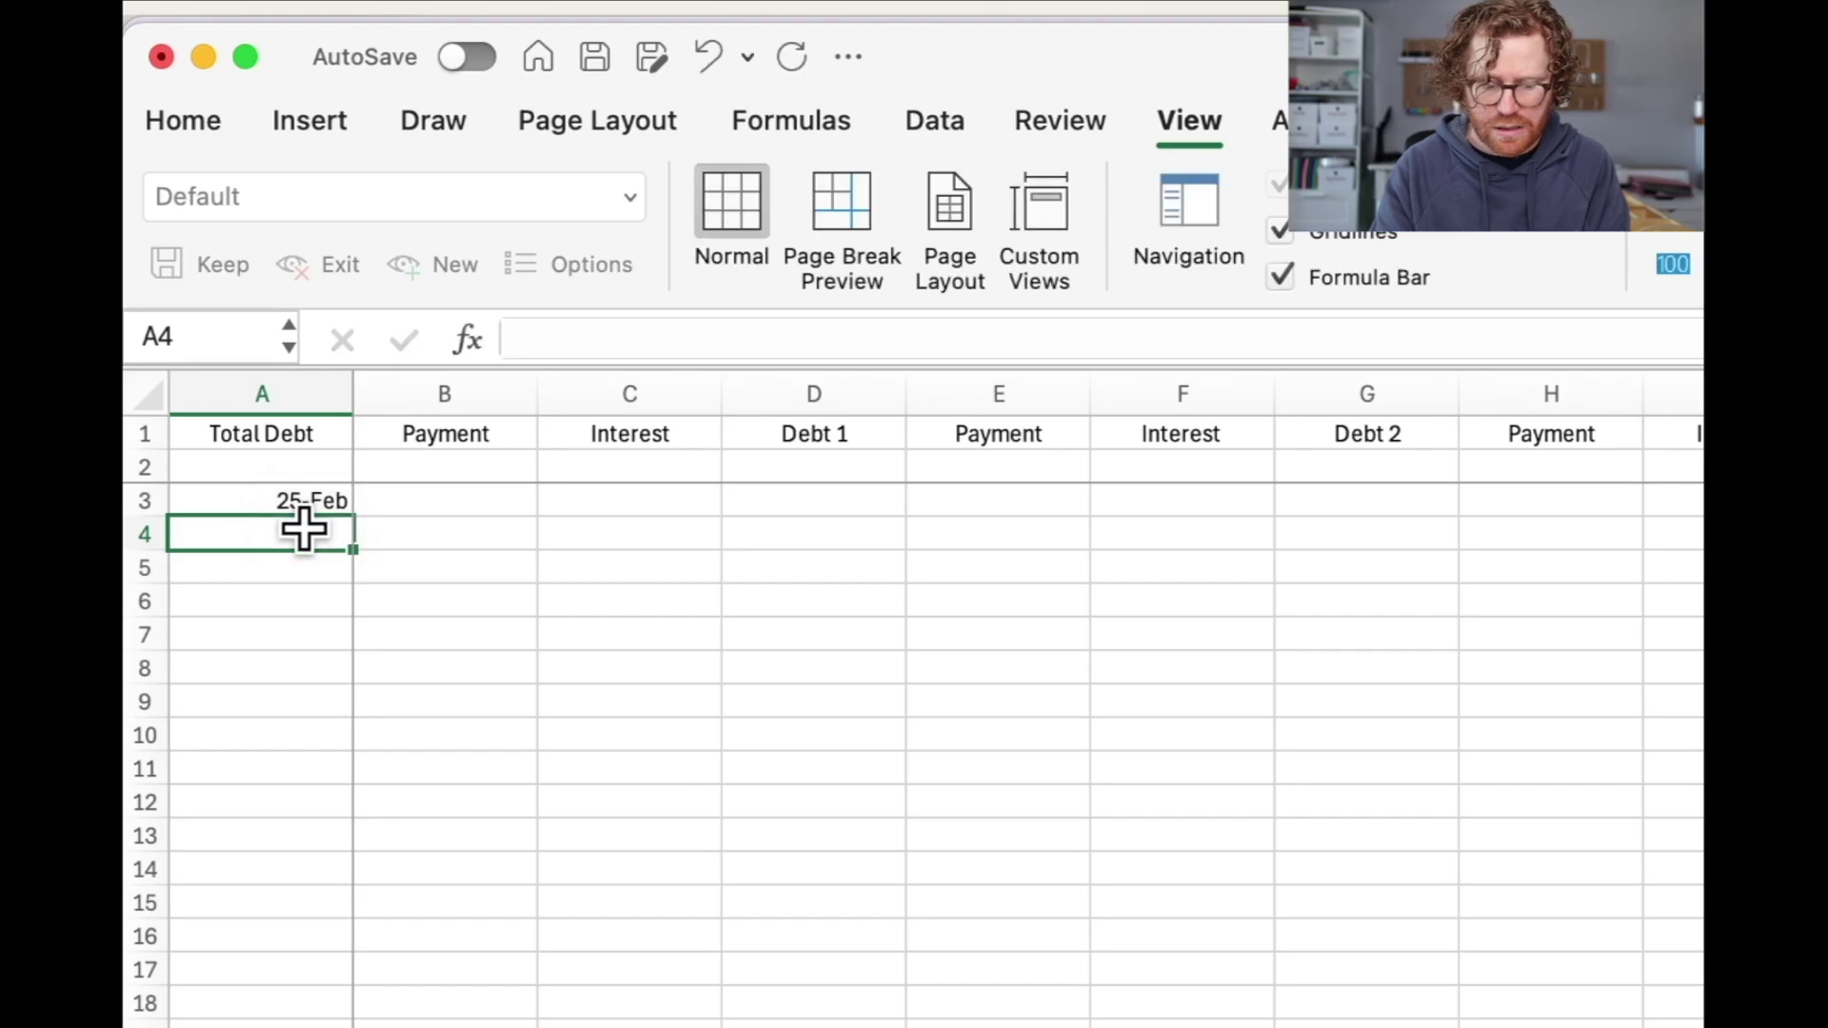
{"action": "type", "text": "=edate("}
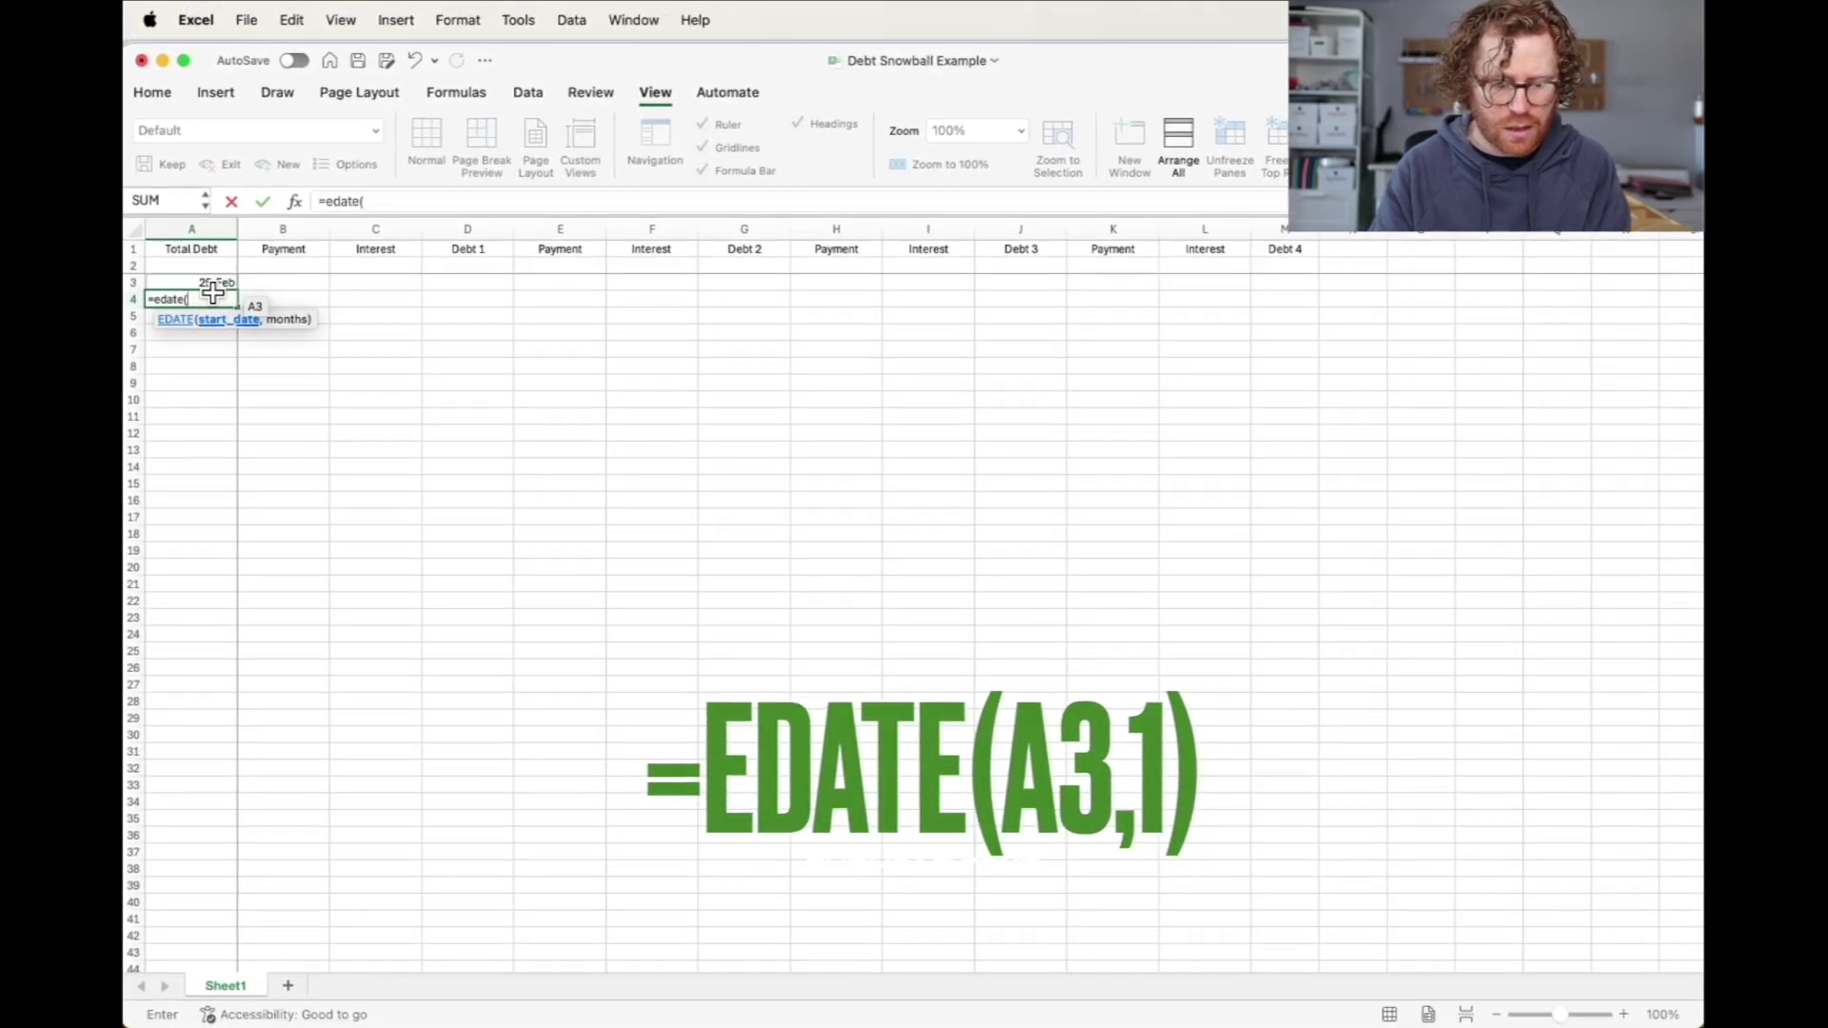
{"action": "left_click", "coordinate": [214, 282]}
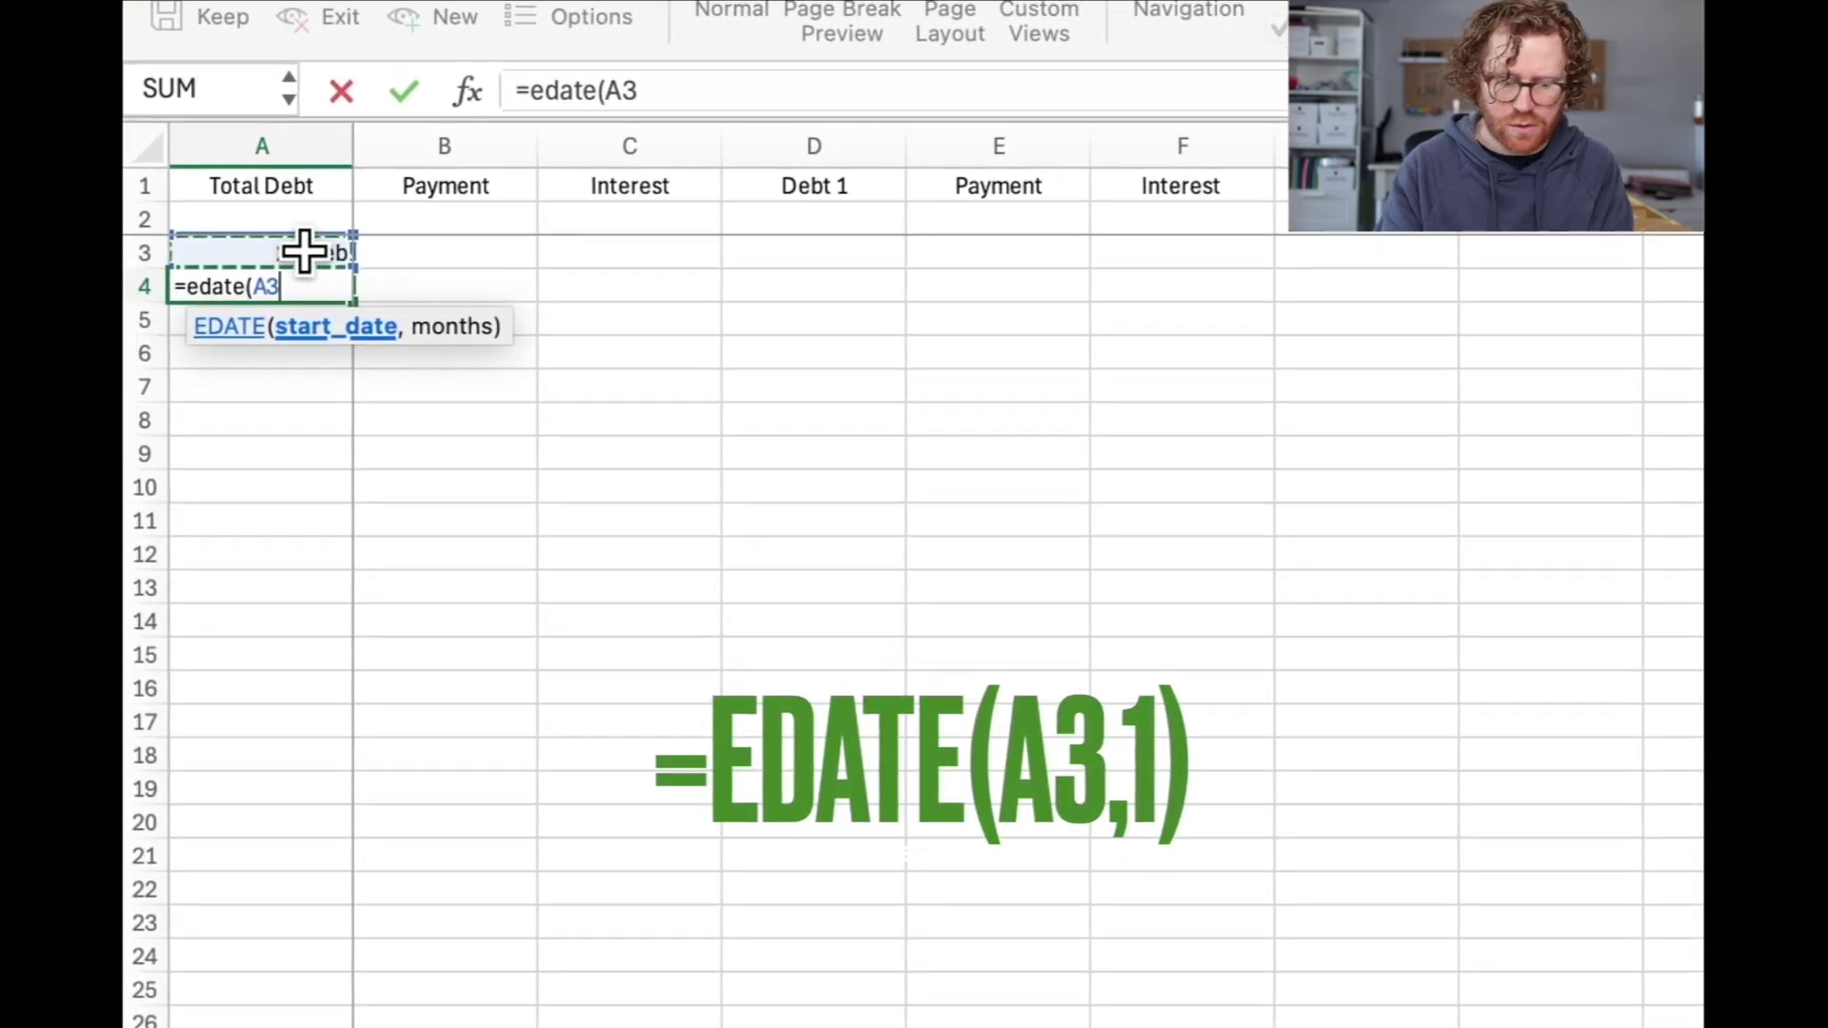
Step: Complete A4 as =EDATE(A3,1) and format column A's dates in the Mar-12 month-year style
{"action": "type", "text": ","}
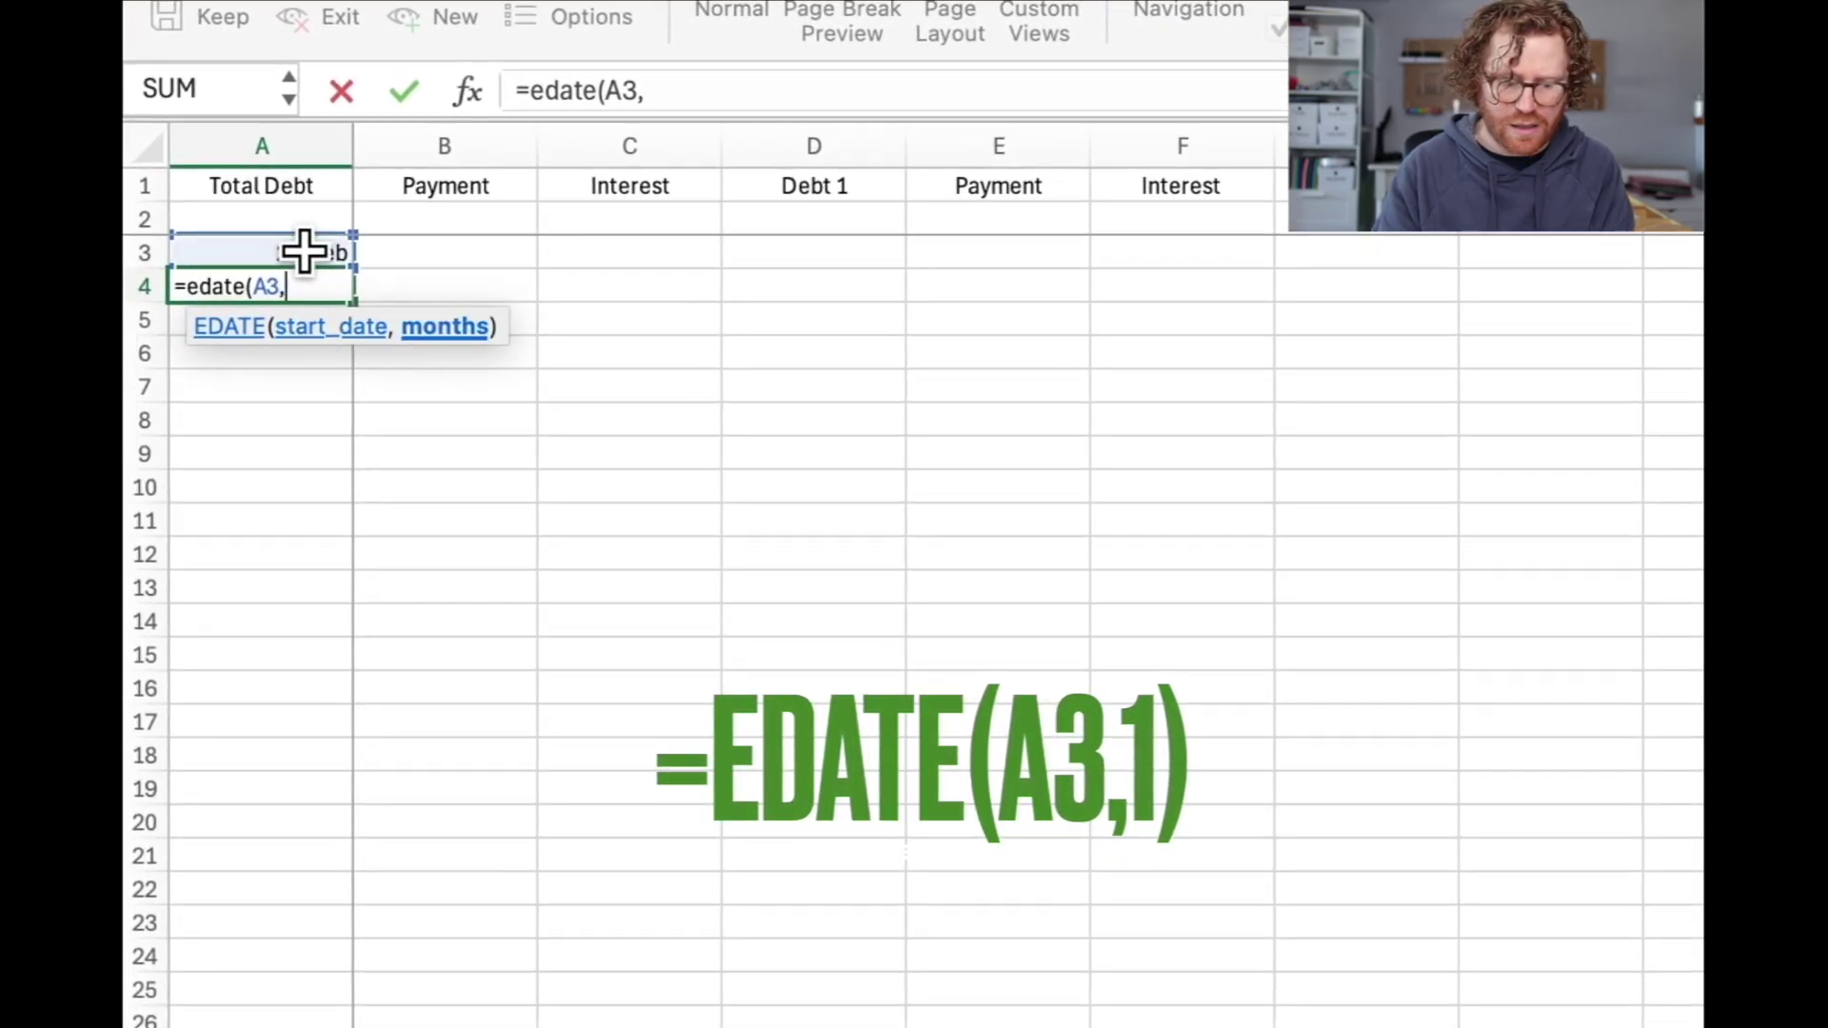
{"action": "type", "text": "1)"}
{"action": "key", "text": "Return"}
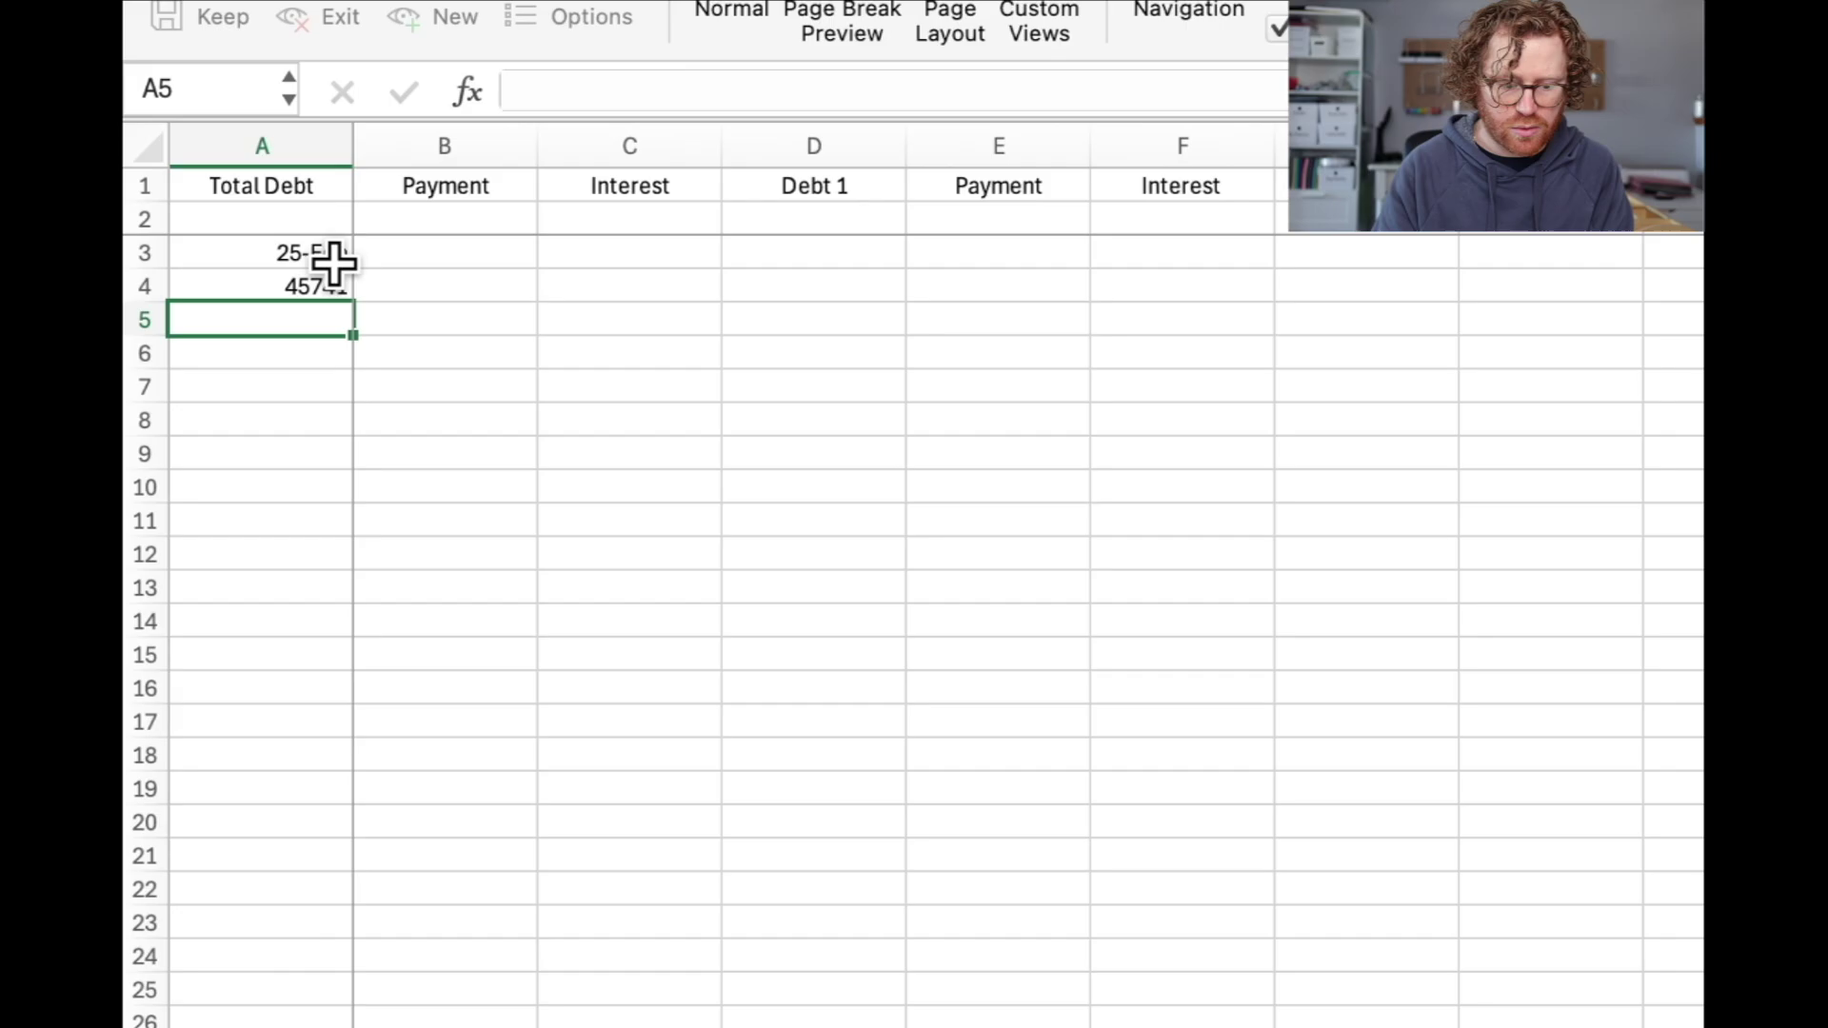
{"action": "left_click", "coordinate": [330, 283]}
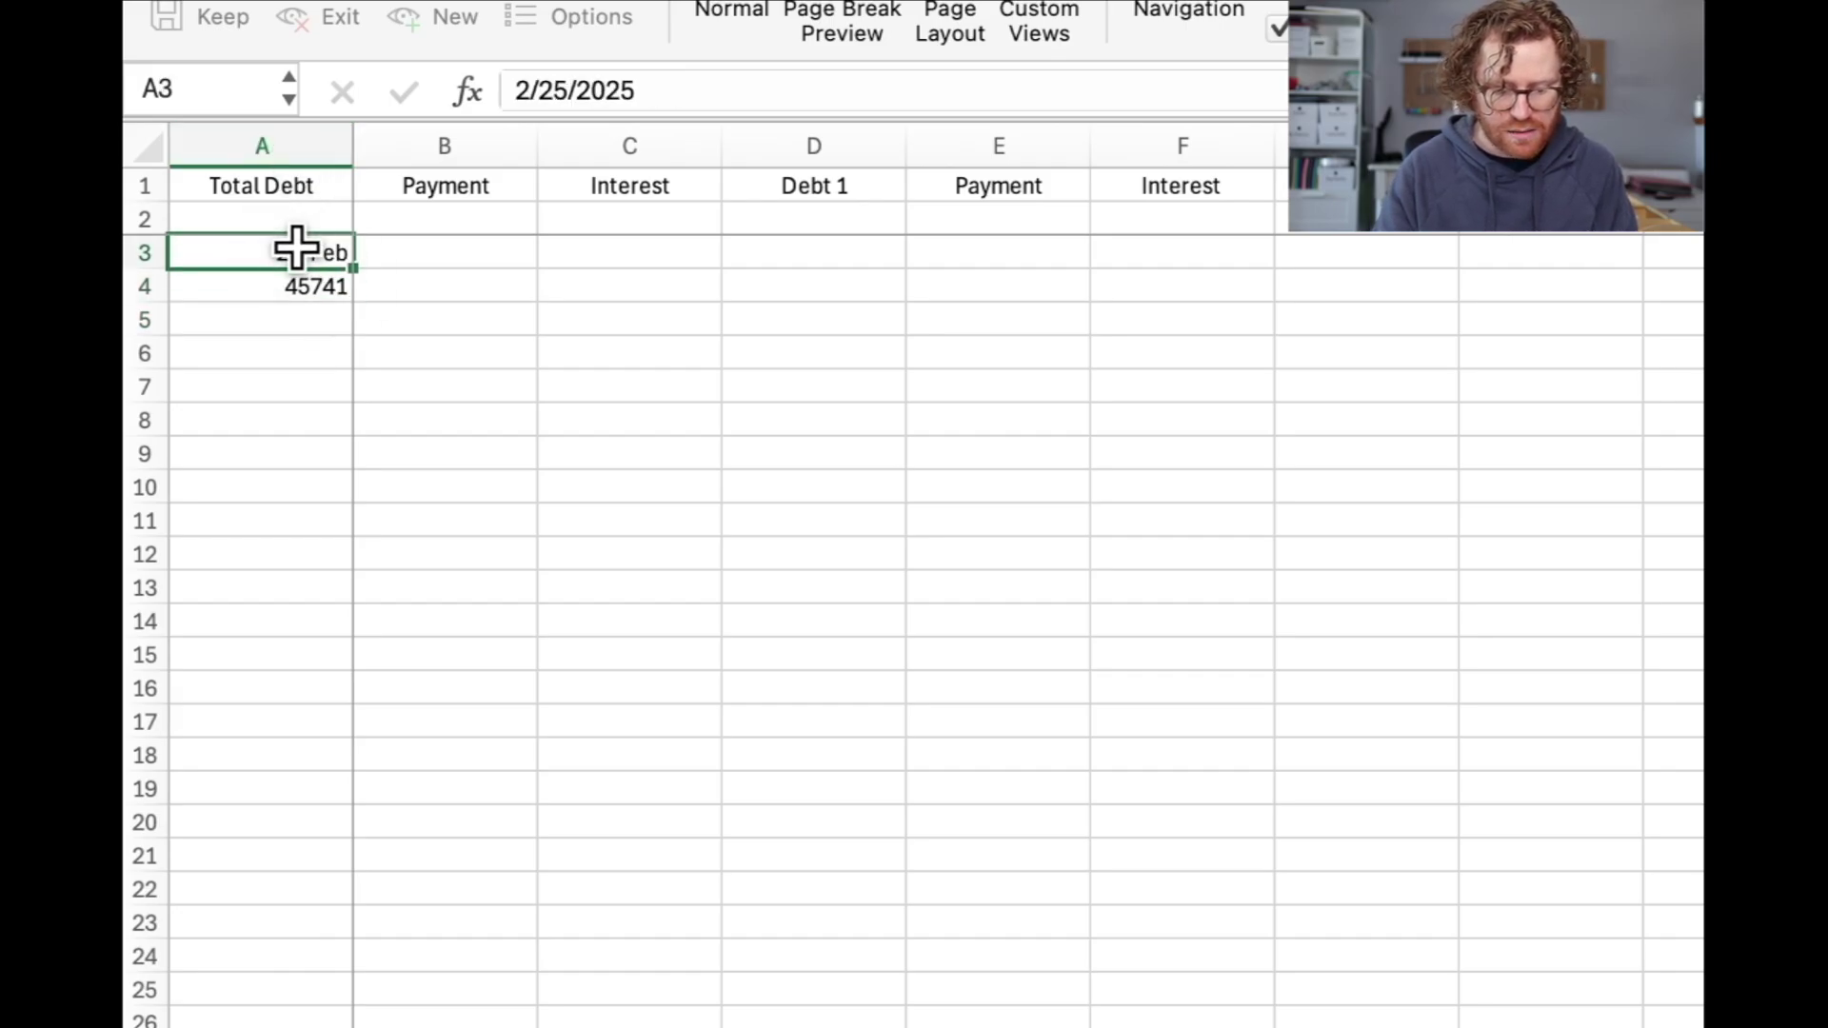
{"action": "left_click_drag", "start_coordinate": [297, 248], "coordinate": [254, 530]}
{"action": "left_click", "coordinate": [788, 38]}
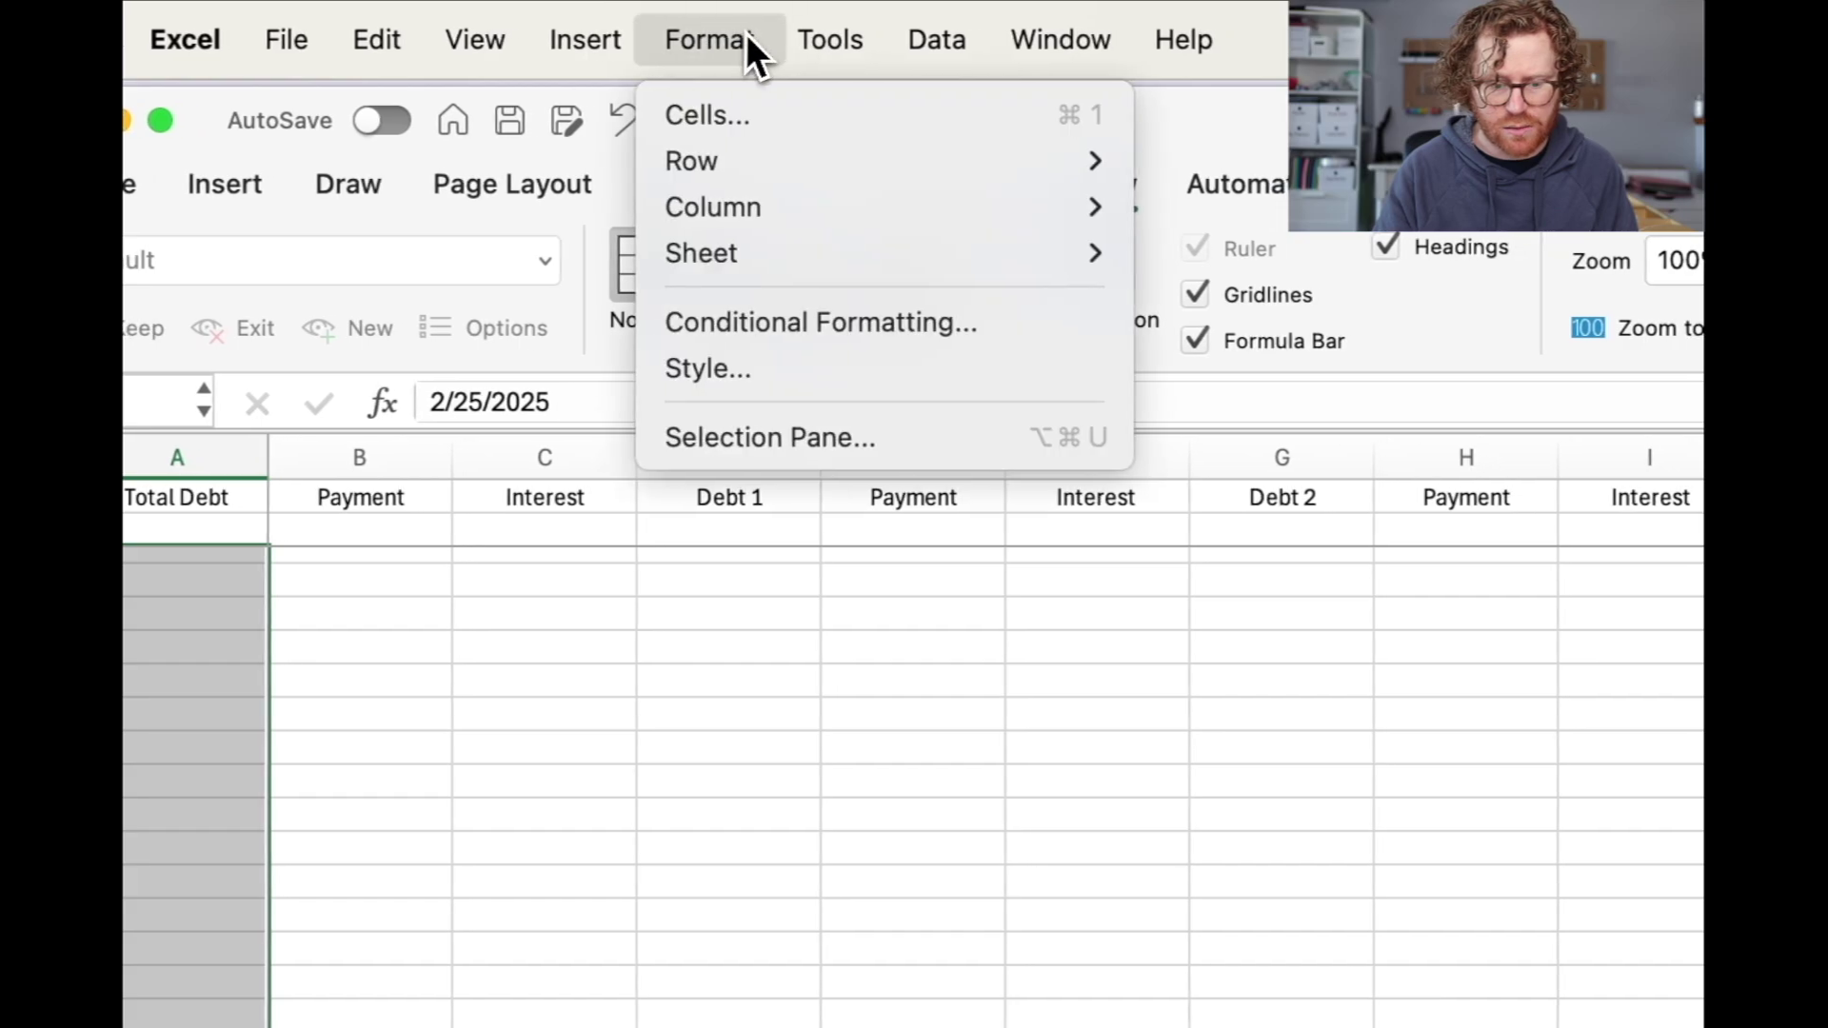
{"action": "left_click", "coordinate": [1020, 126]}
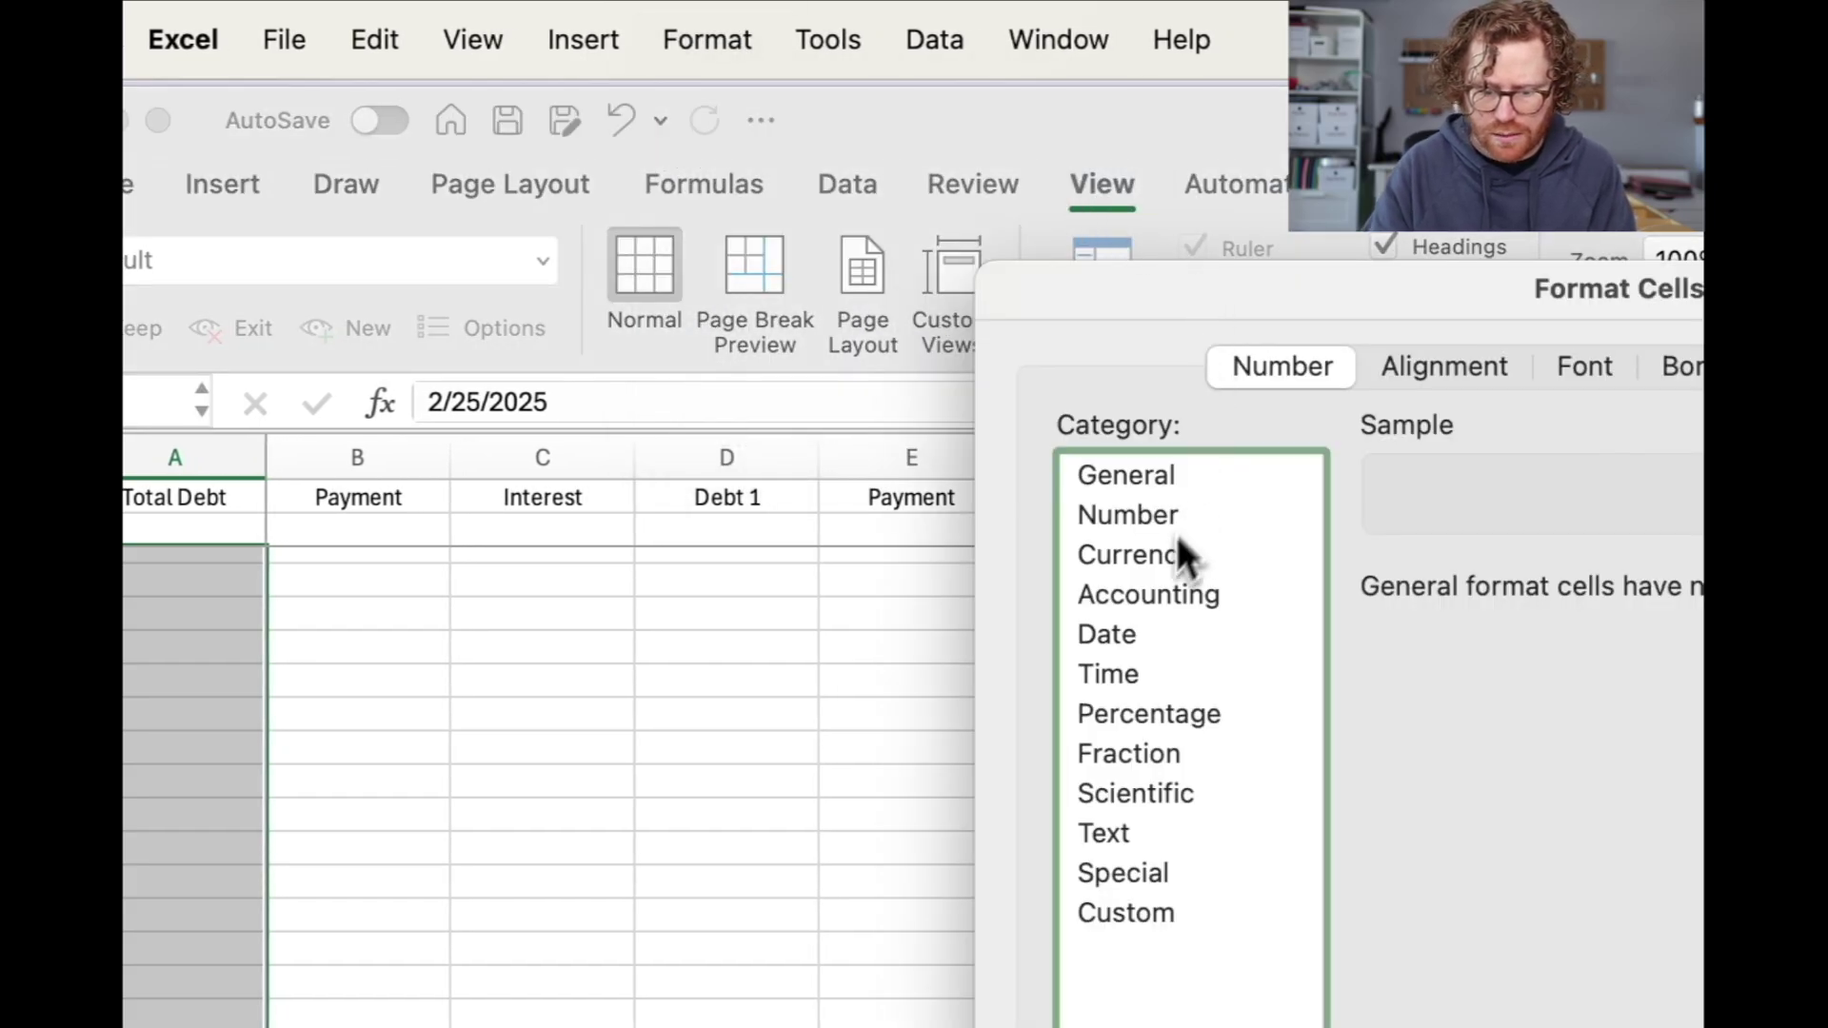
{"action": "left_click", "coordinate": [1128, 634]}
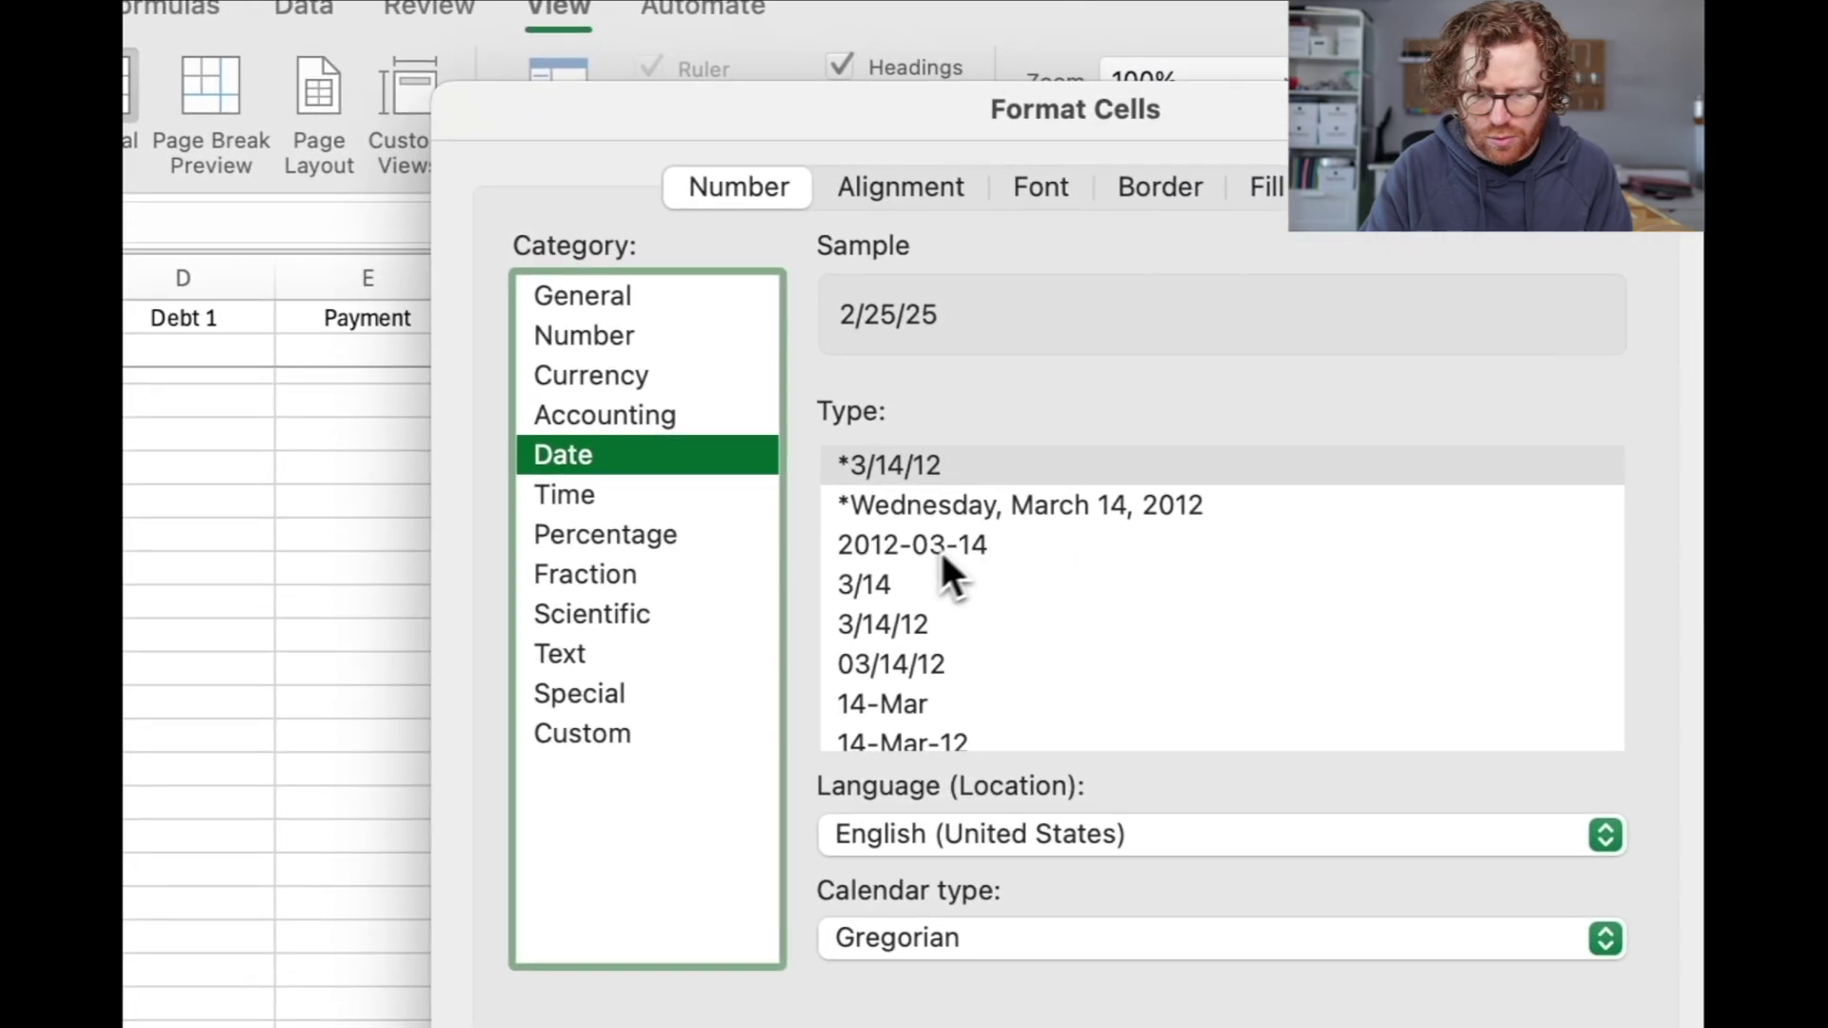
{"action": "scroll", "coordinate": [914, 571], "scroll_direction": "down", "scroll_amount": 3}
{"action": "scroll", "coordinate": [834, 394], "scroll_direction": "down", "scroll_amount": 2}
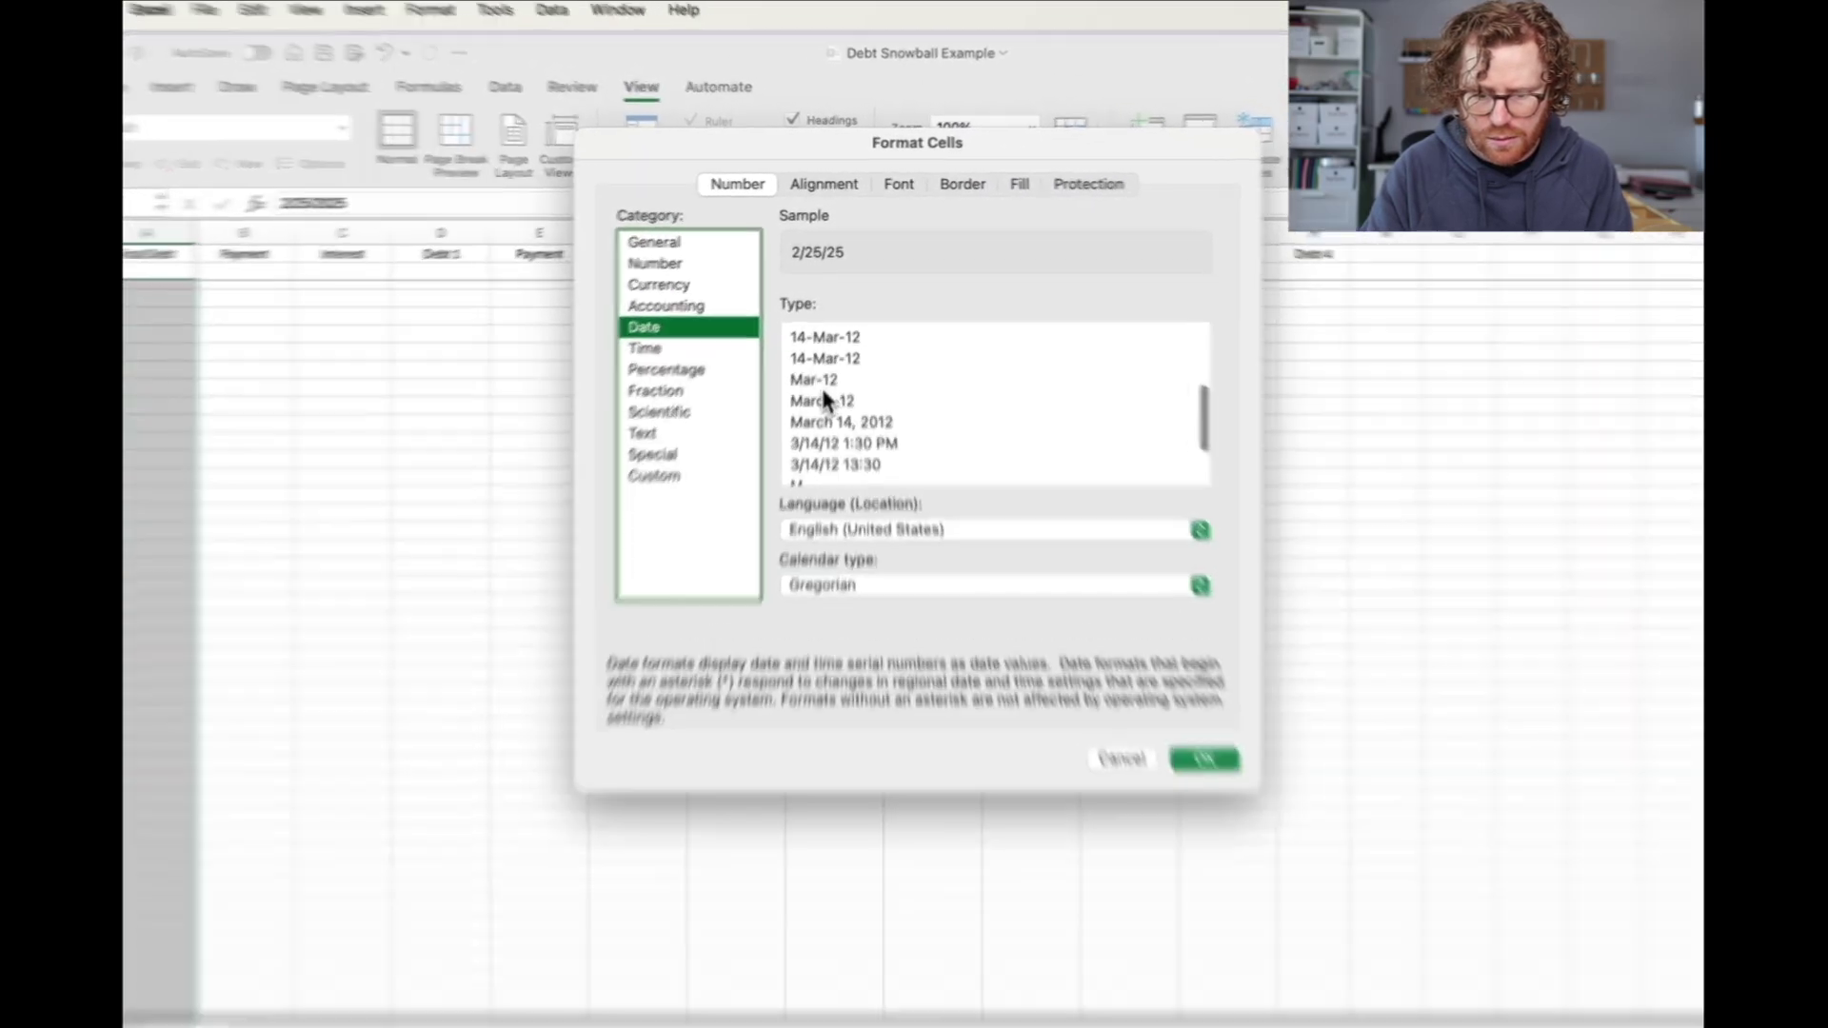
{"action": "left_click", "coordinate": [821, 380]}
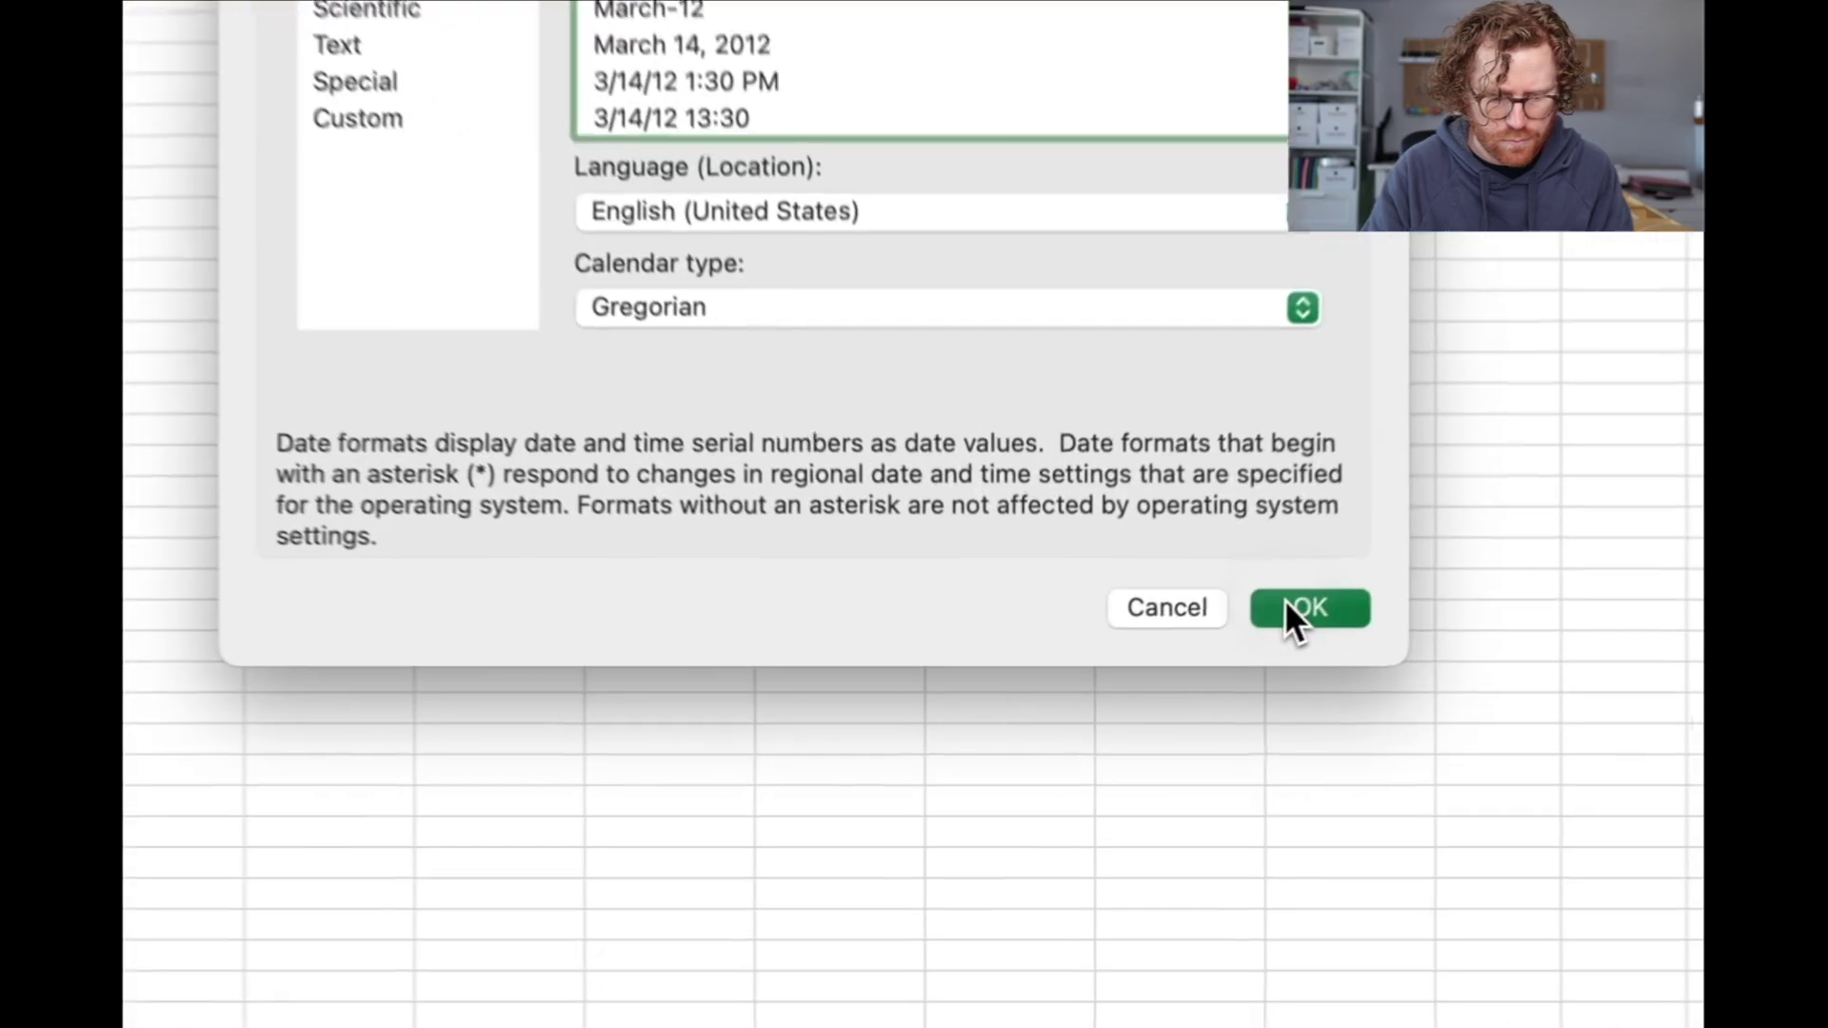
{"action": "left_click", "coordinate": [1204, 759]}
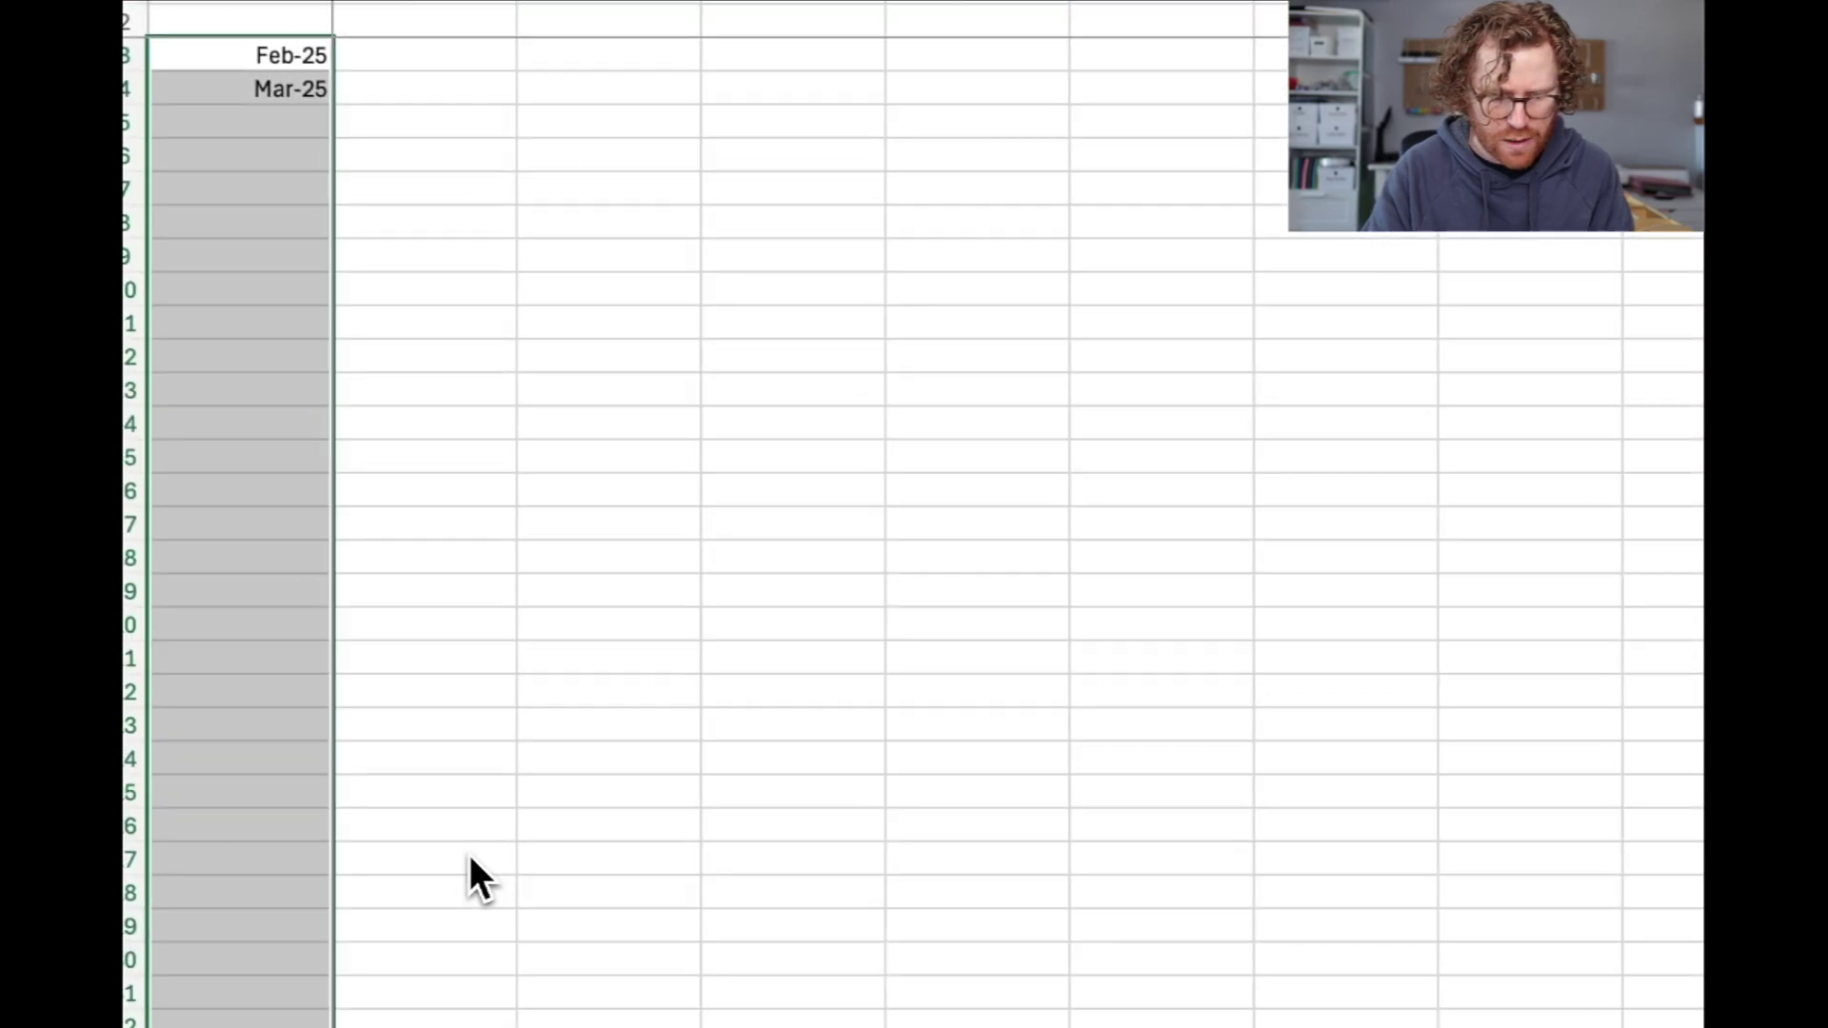
Step: Fill A4's EDATE formula down to row 367 so the dates run from Feb-25 to Jun-55
{"action": "left_click", "coordinate": [257, 636]}
{"action": "left_click", "coordinate": [338, 207]}
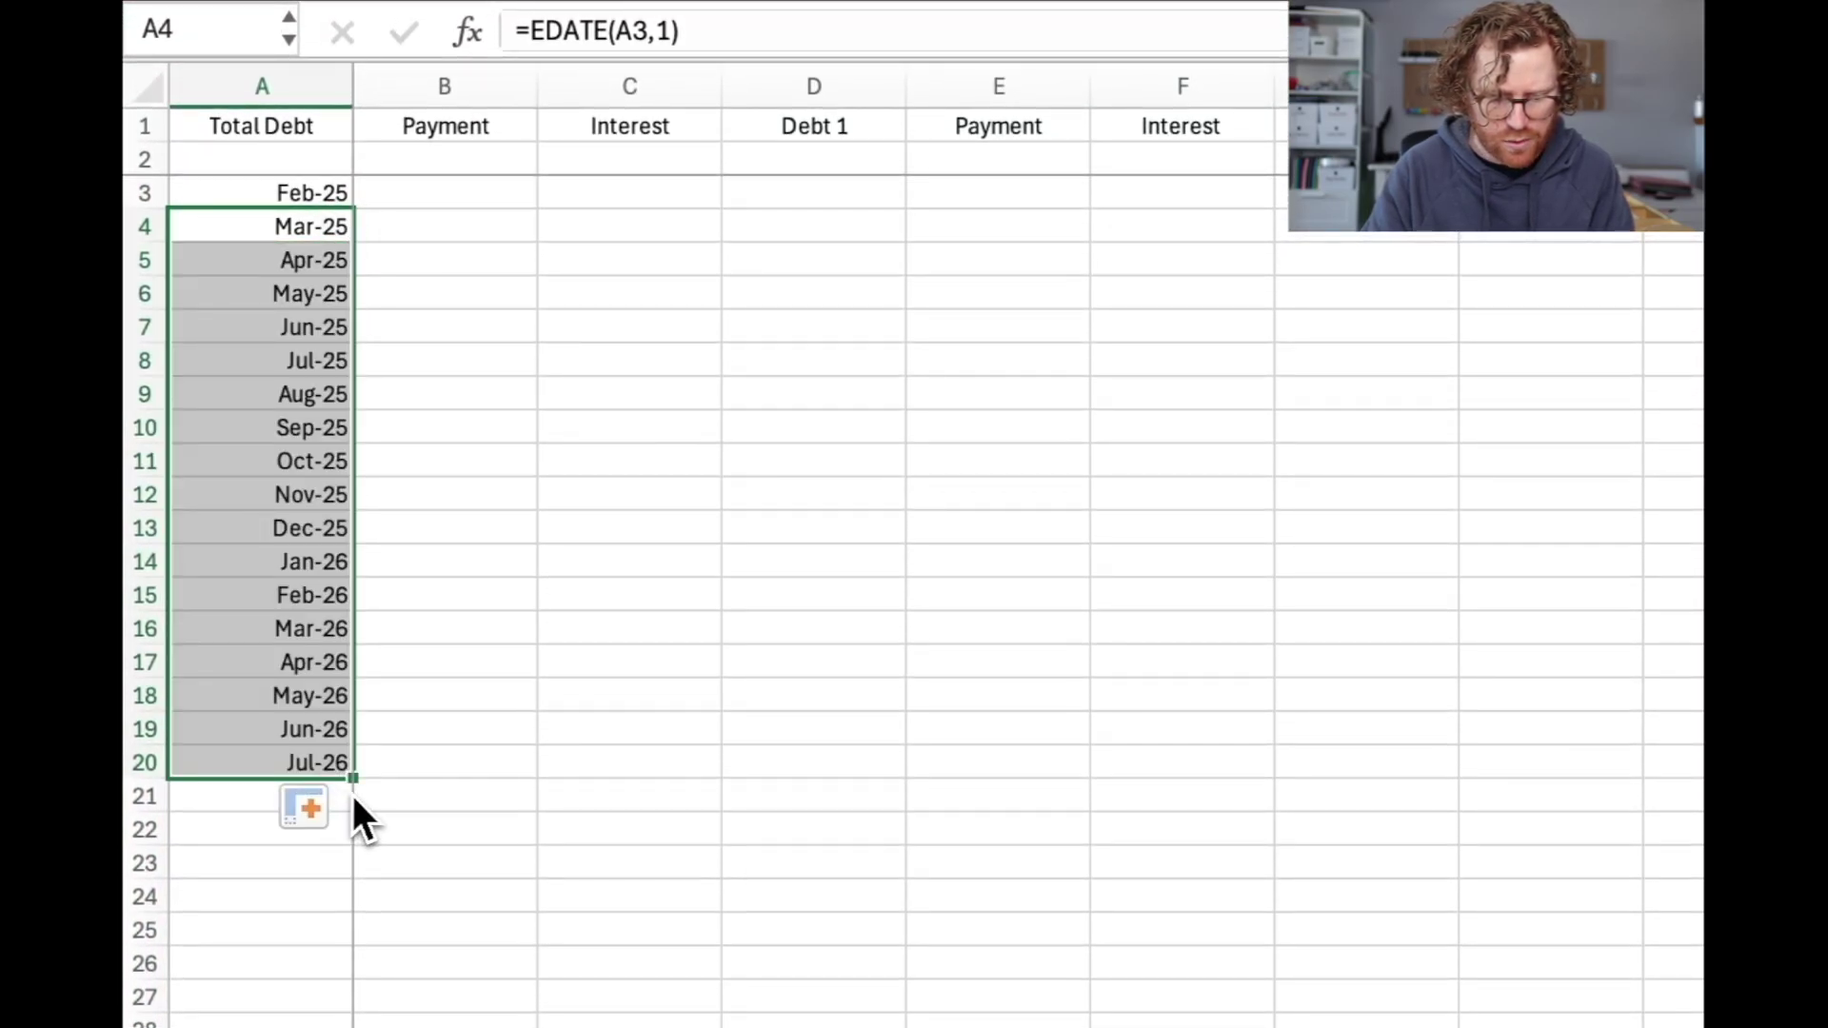
{"action": "left_click_drag", "start_coordinate": [352, 782], "coordinate": [285, 752]}
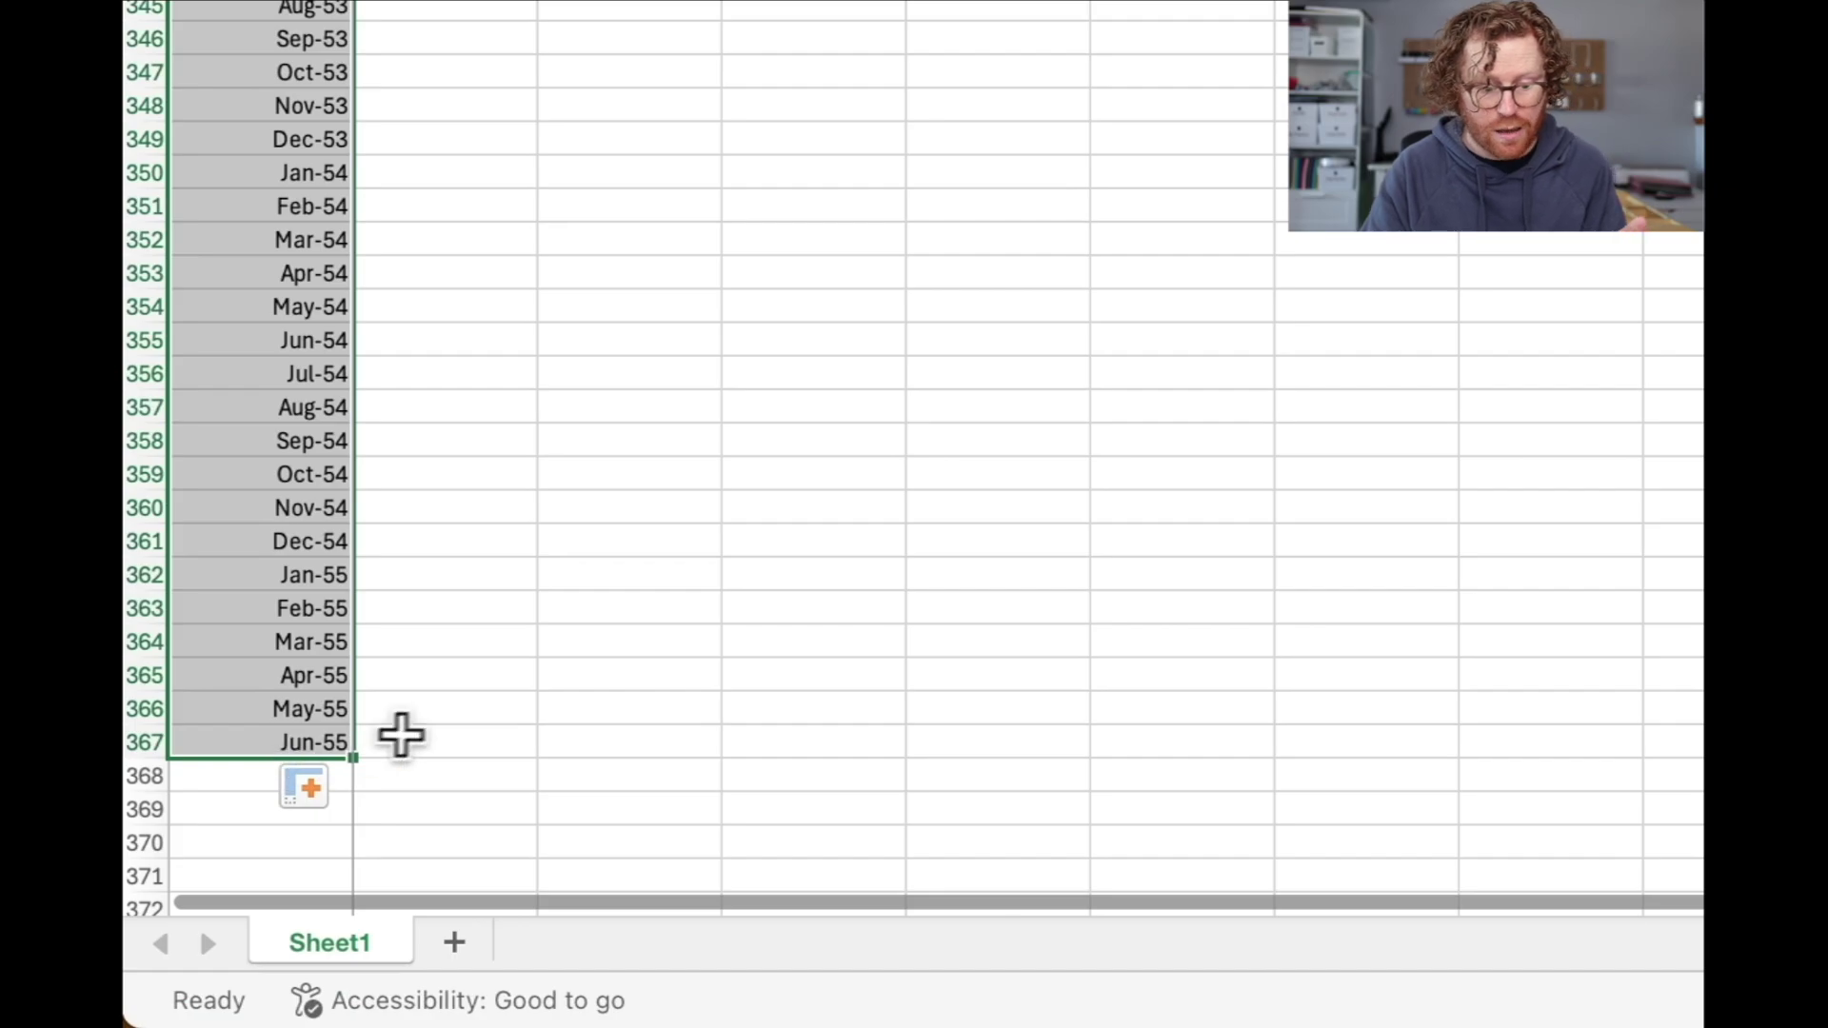
{"action": "left_click", "coordinate": [423, 738]}
{"action": "scroll", "coordinate": [285, 610], "scroll_direction": "up", "scroll_amount": 20}
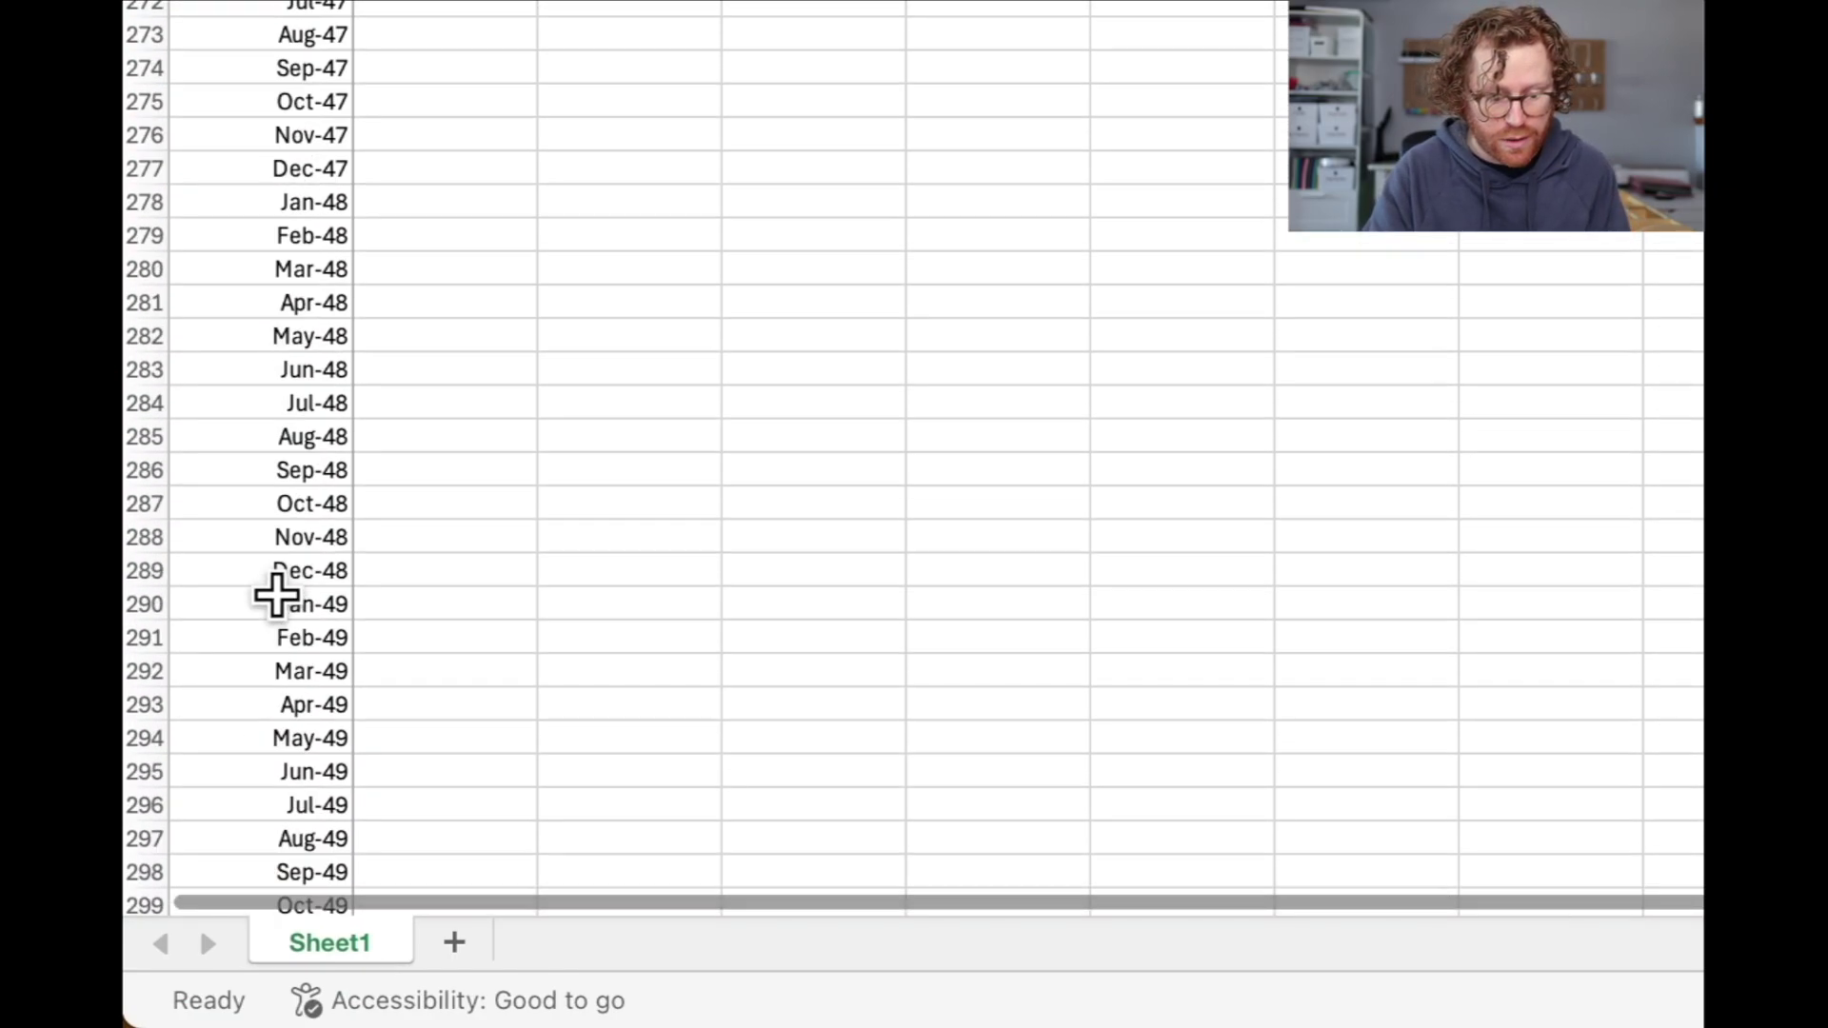
{"action": "scroll", "coordinate": [274, 493], "scroll_direction": "up", "scroll_amount": 3}
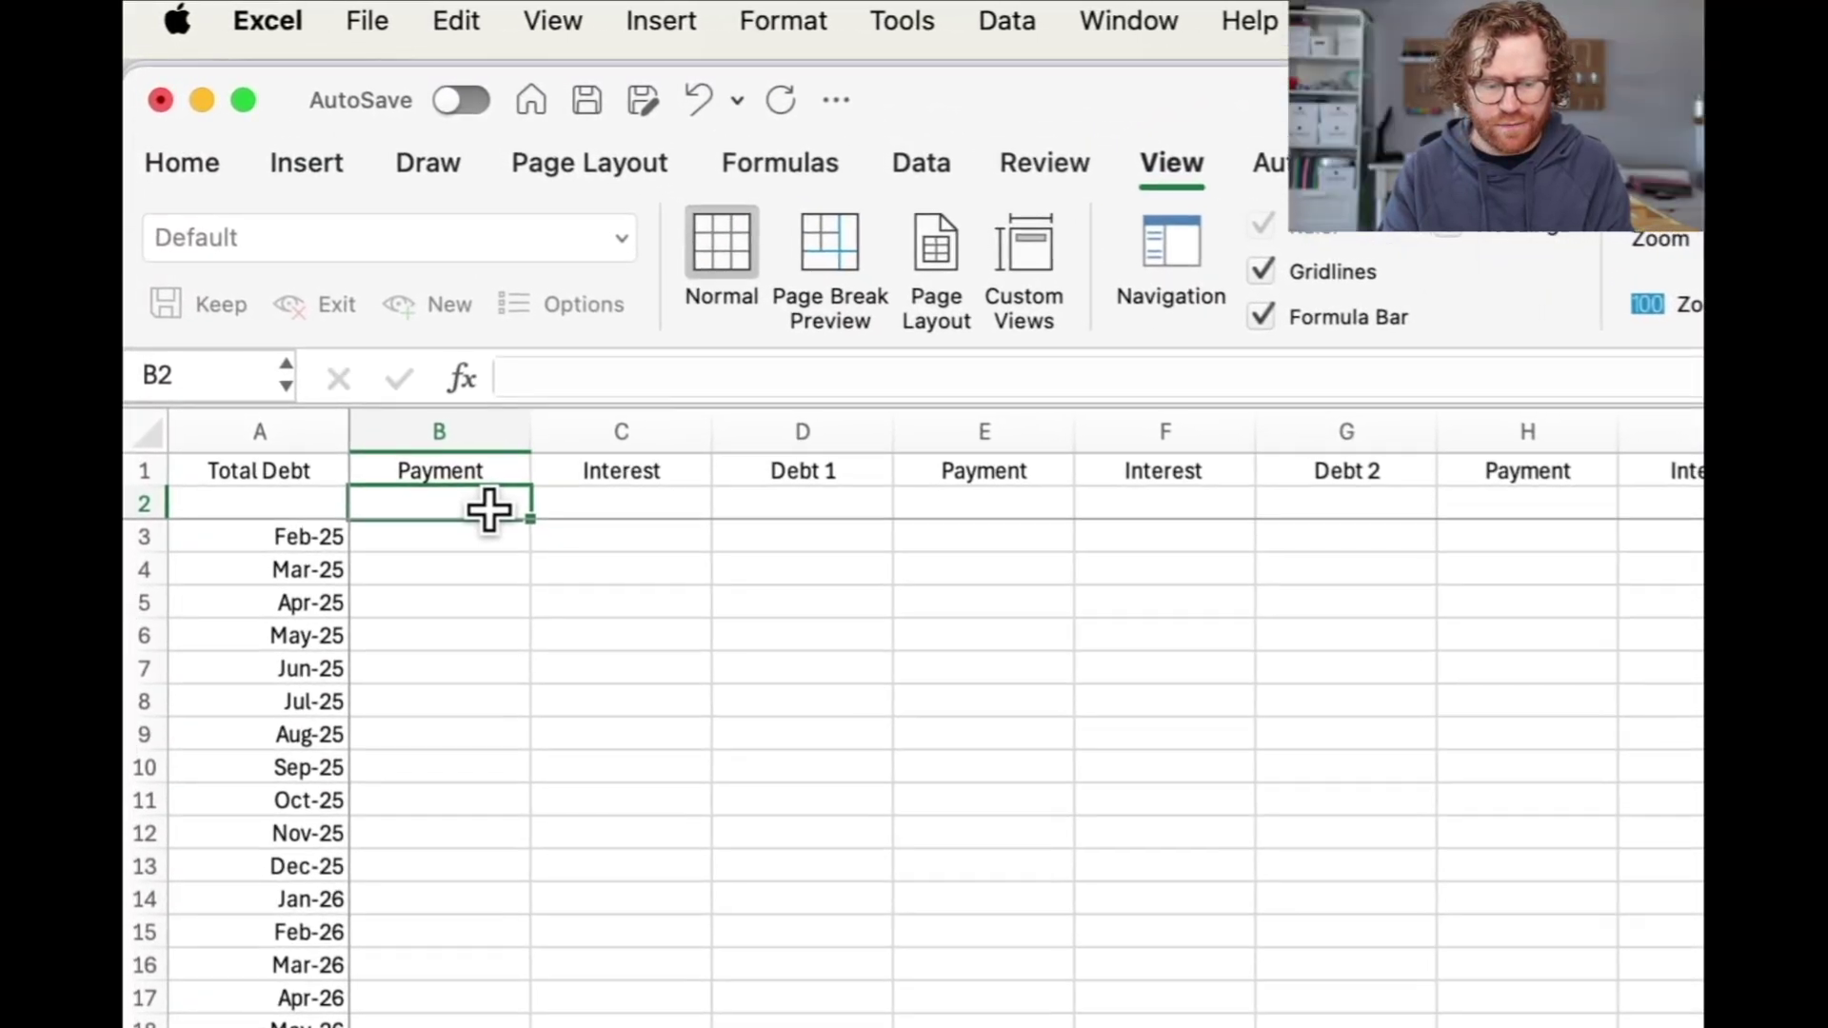
Step: Enter Debt 1's 5000 balance in D2, 75 payment in B2 and 0.15 interest in C2
{"action": "left_click", "coordinate": [804, 516]}
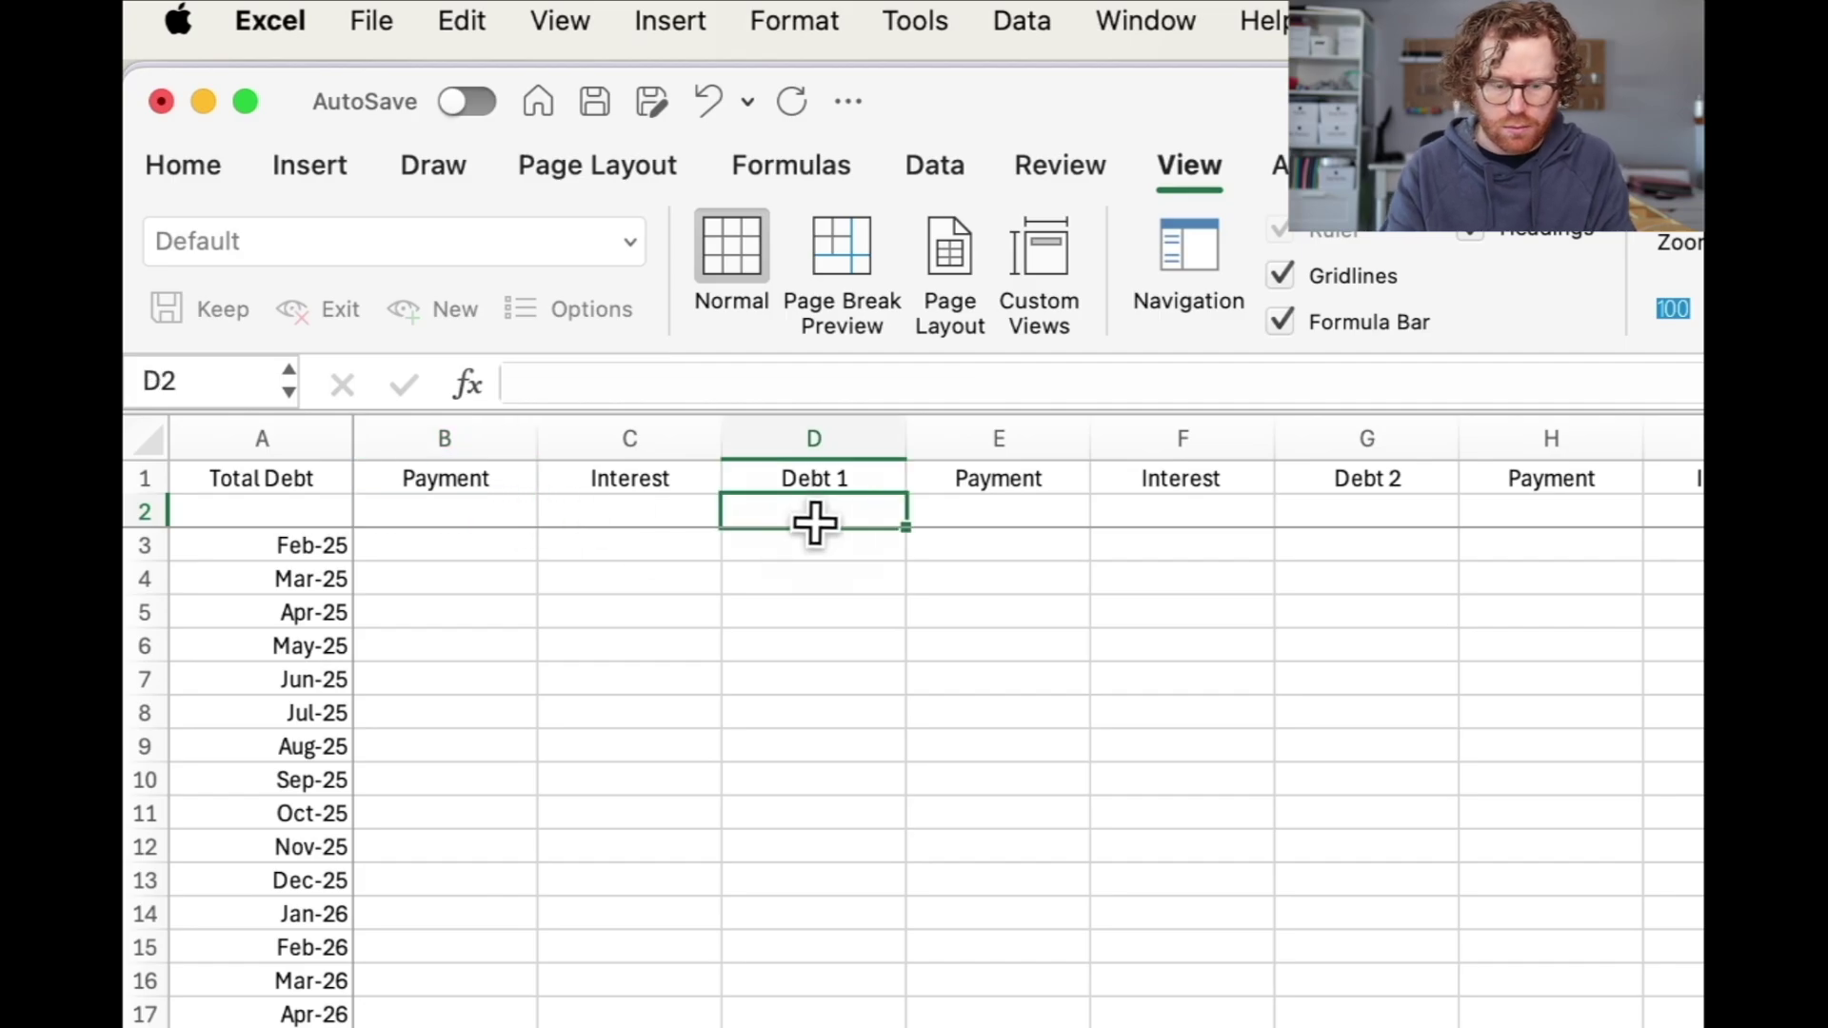
{"action": "type", "text": "5000"}
{"action": "key", "text": "Left"}
{"action": "key", "text": "Left"}
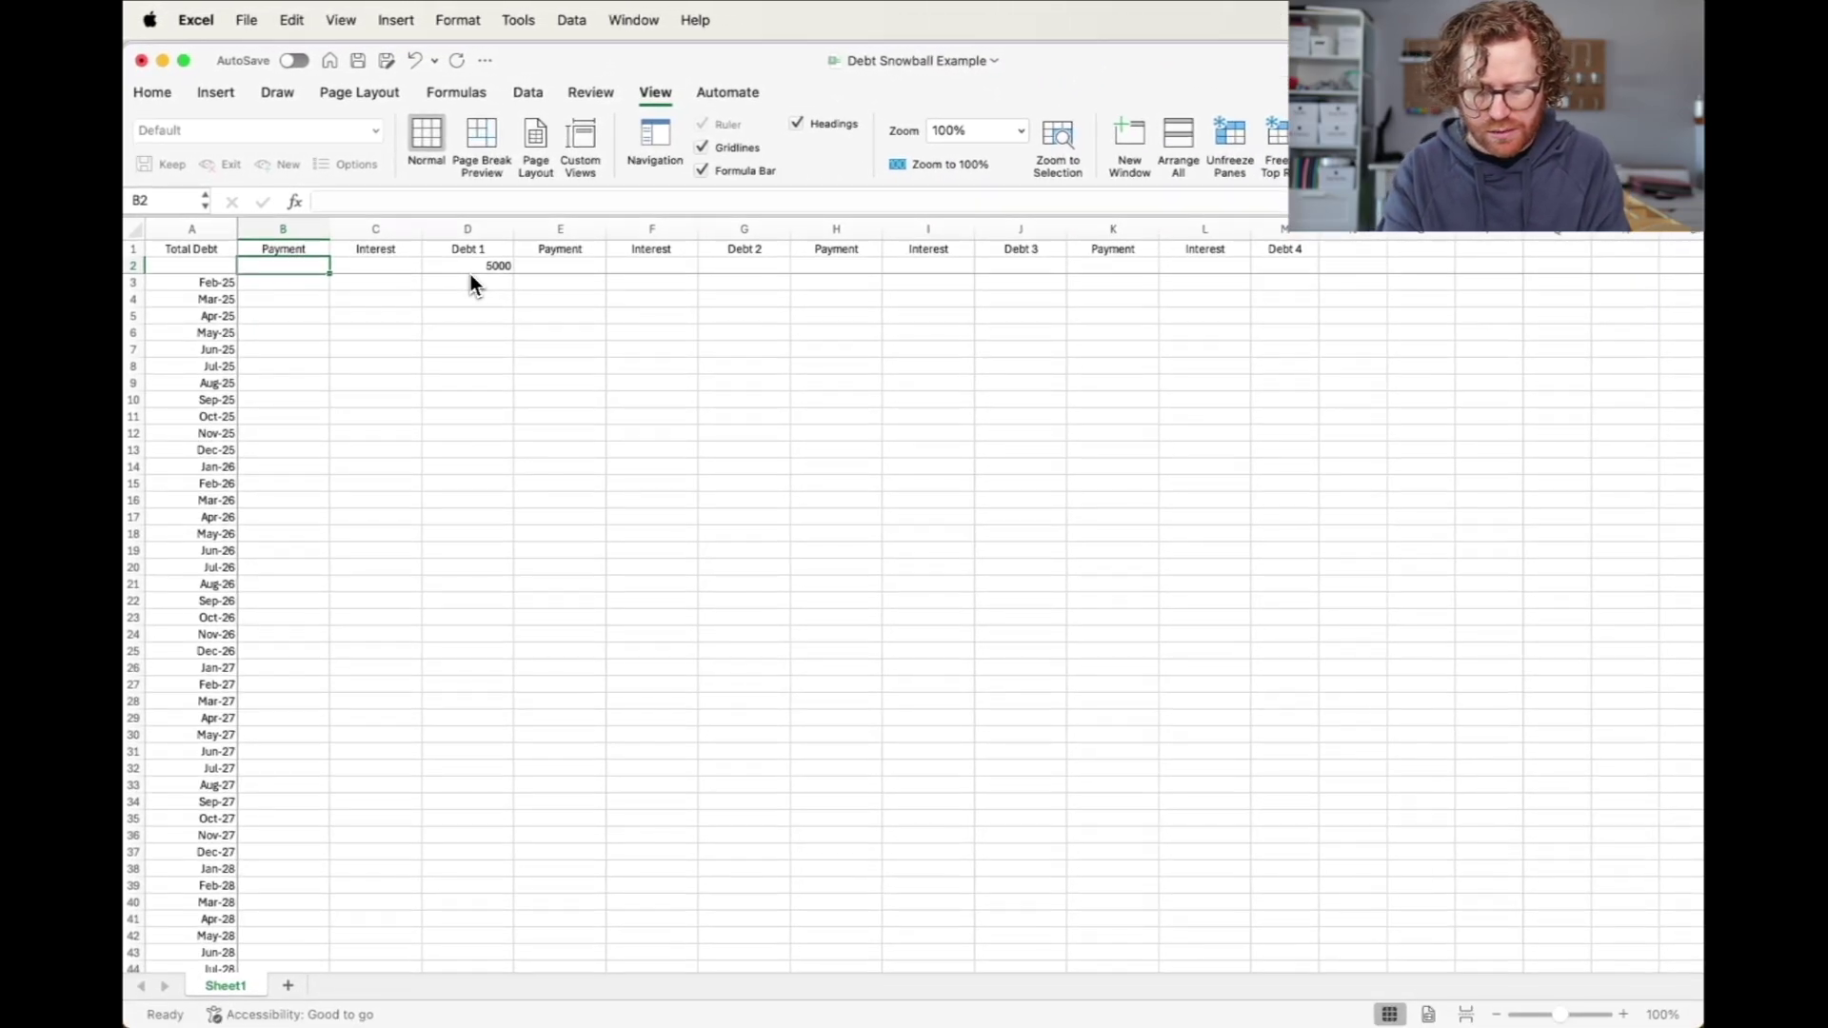
{"action": "key", "text": "BackSpace"}
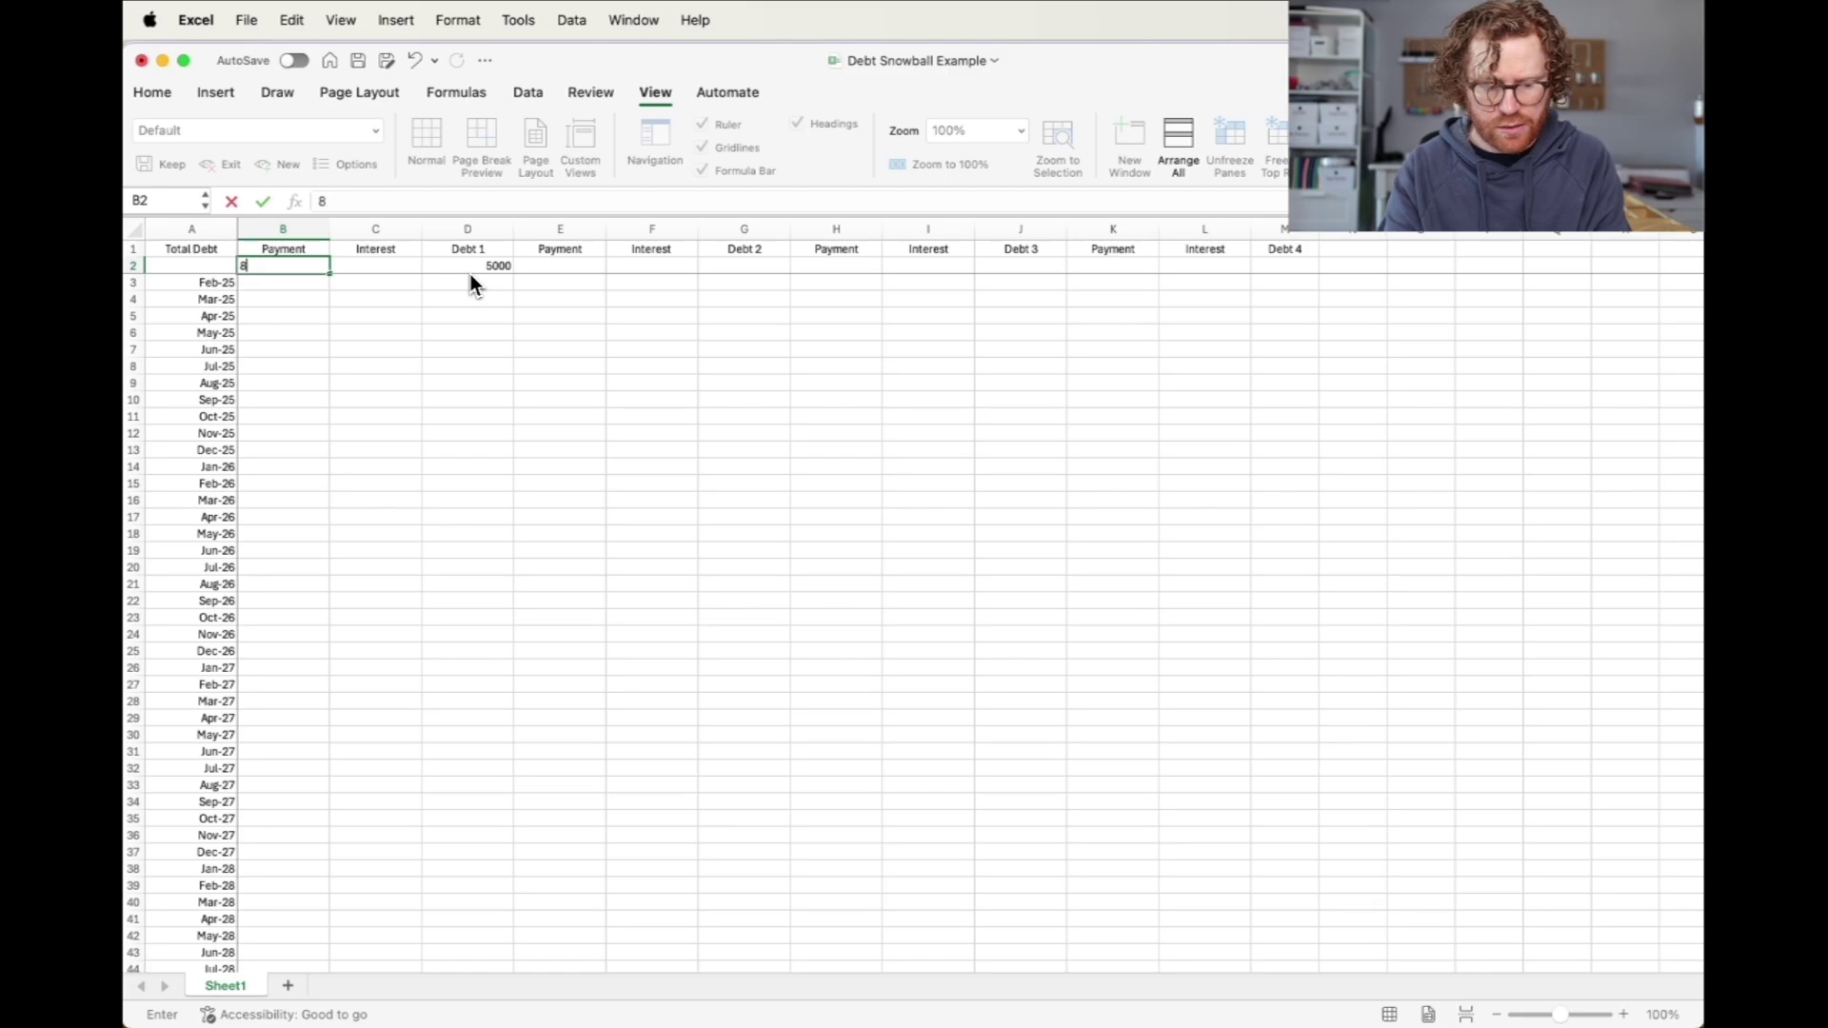
{"action": "type", "text": "75"}
{"action": "key", "text": "Right"}
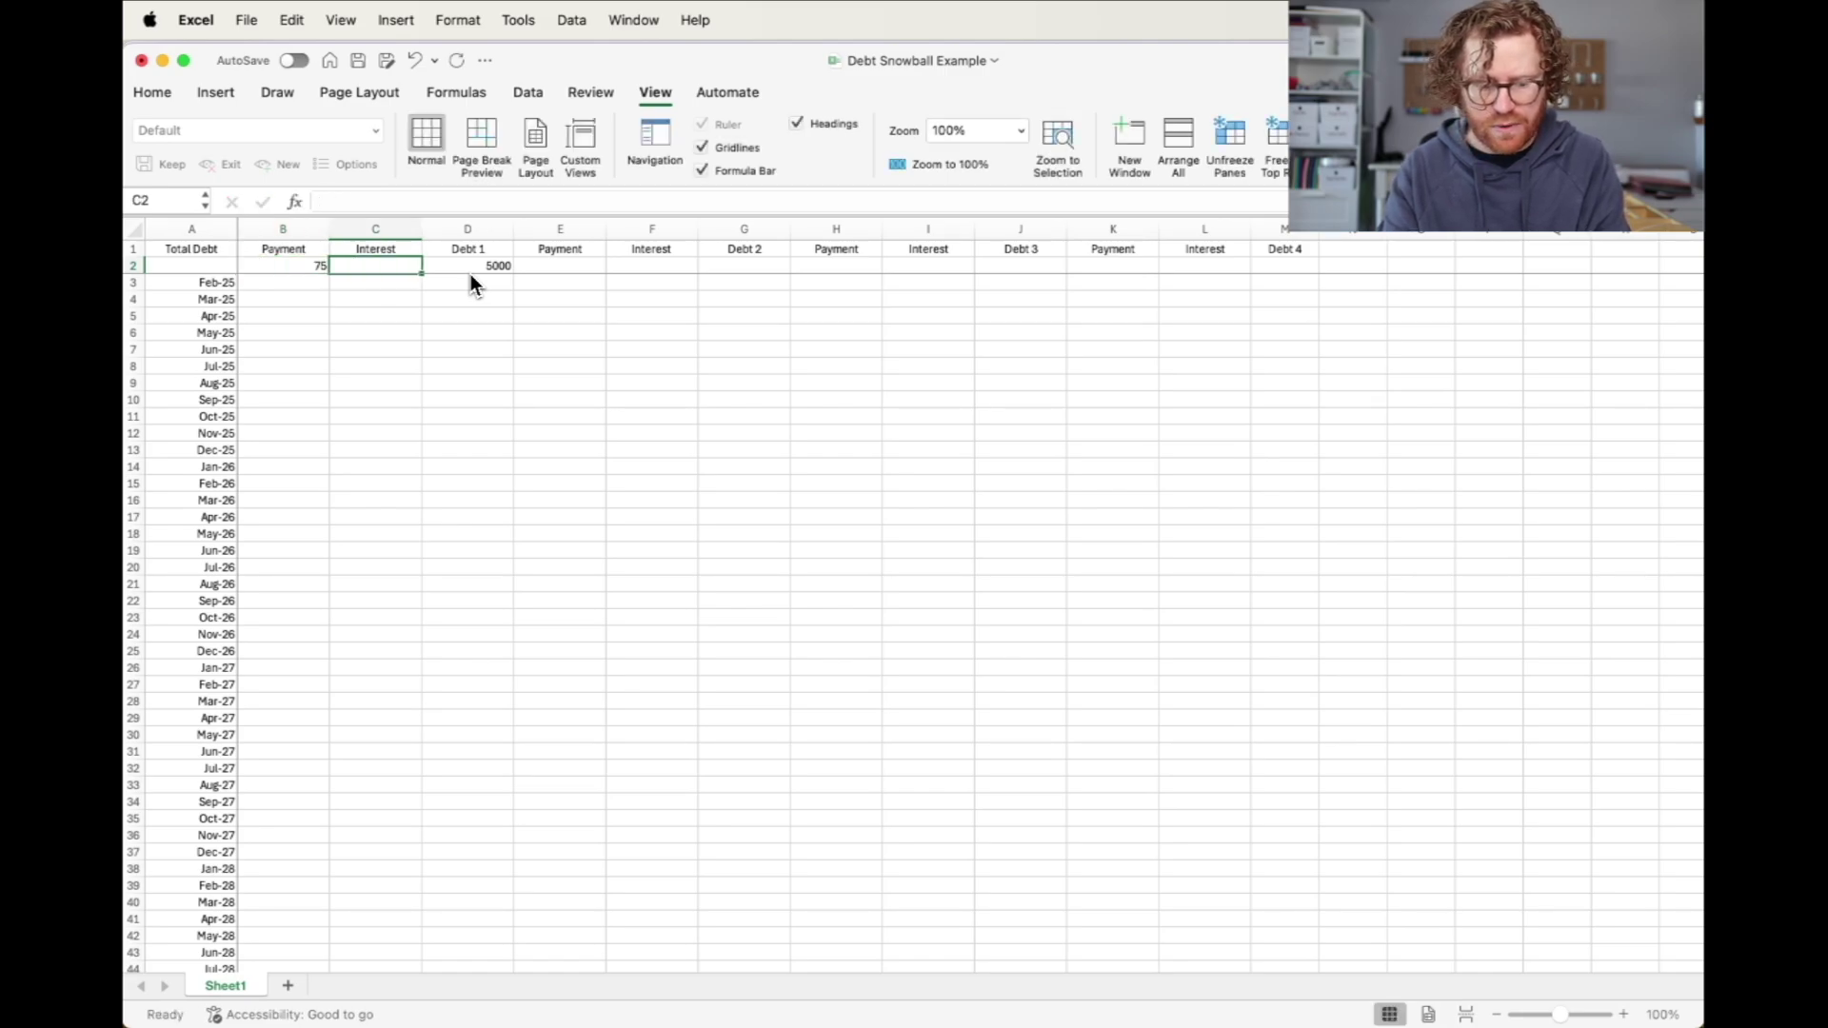
{"action": "type", "text": "1"}
{"action": "key", "text": "BackSpace"}
{"action": "type", "text": ".15"}
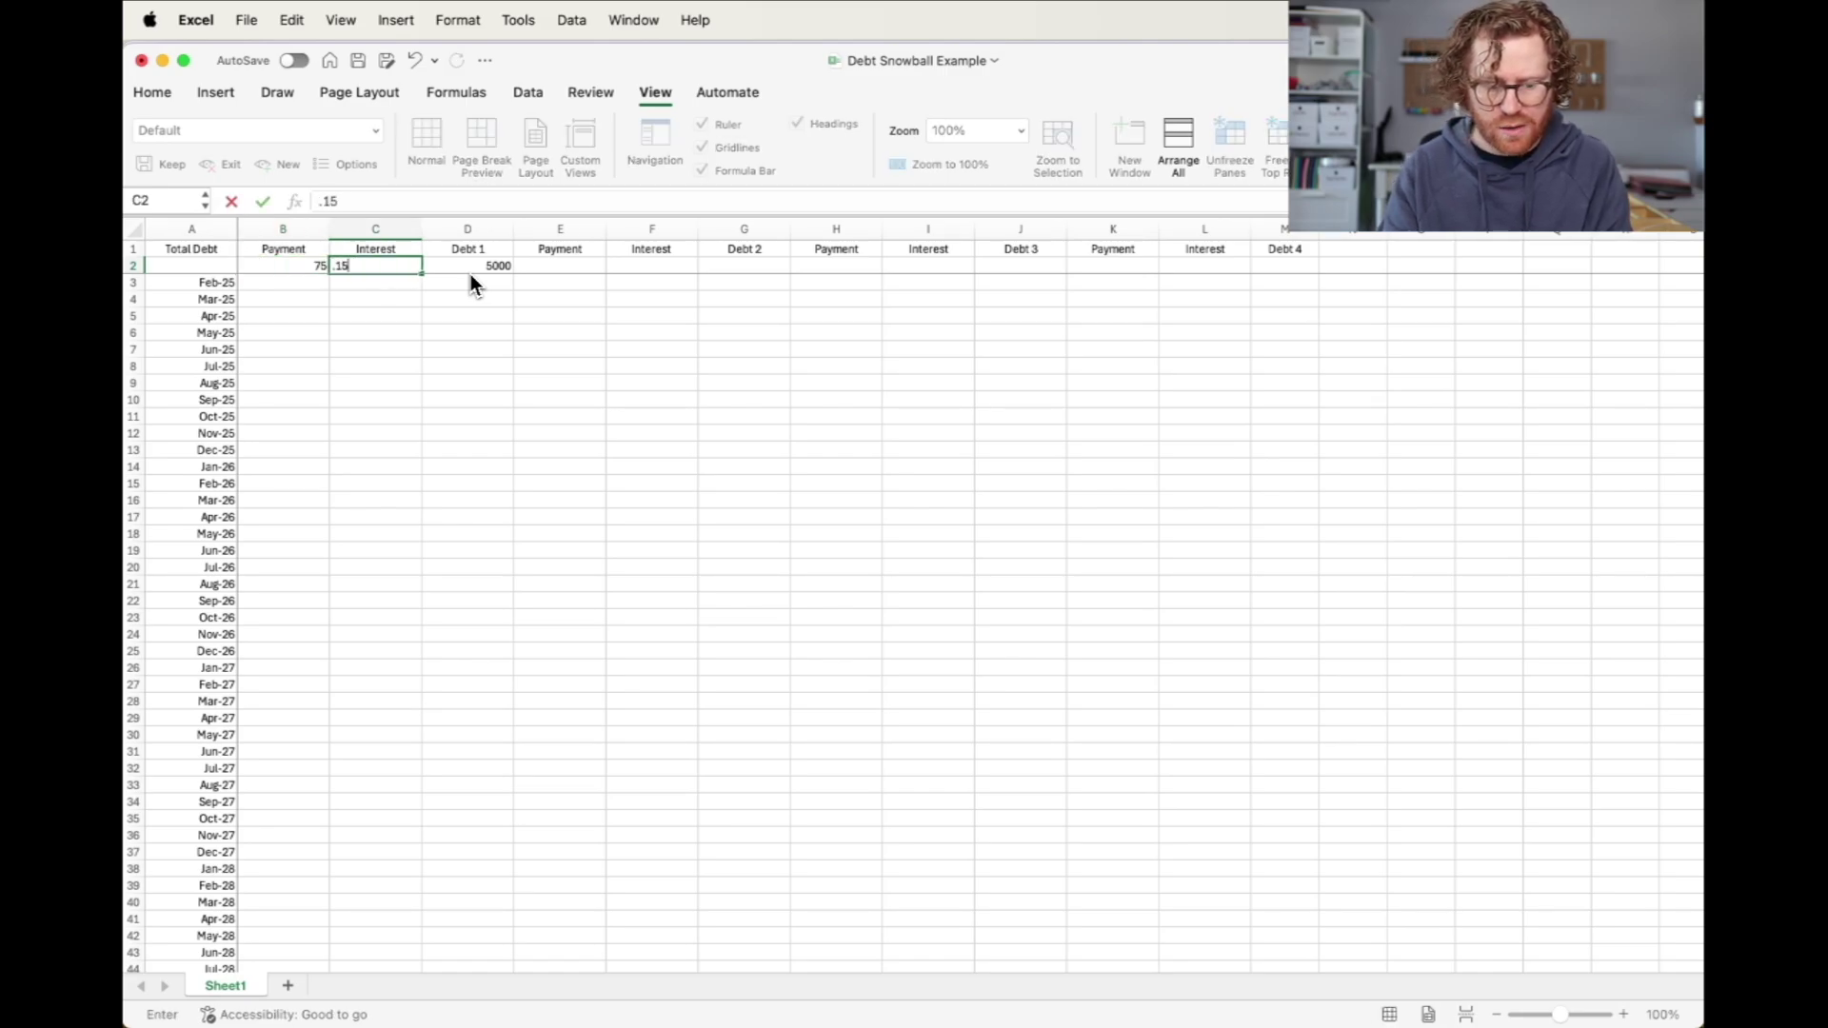
{"action": "key", "text": "Return"}
Step: Format the Interest columns C, F, I and L as percentages so C2 shows 15.00%
{"action": "left_click", "coordinate": [401, 229]}
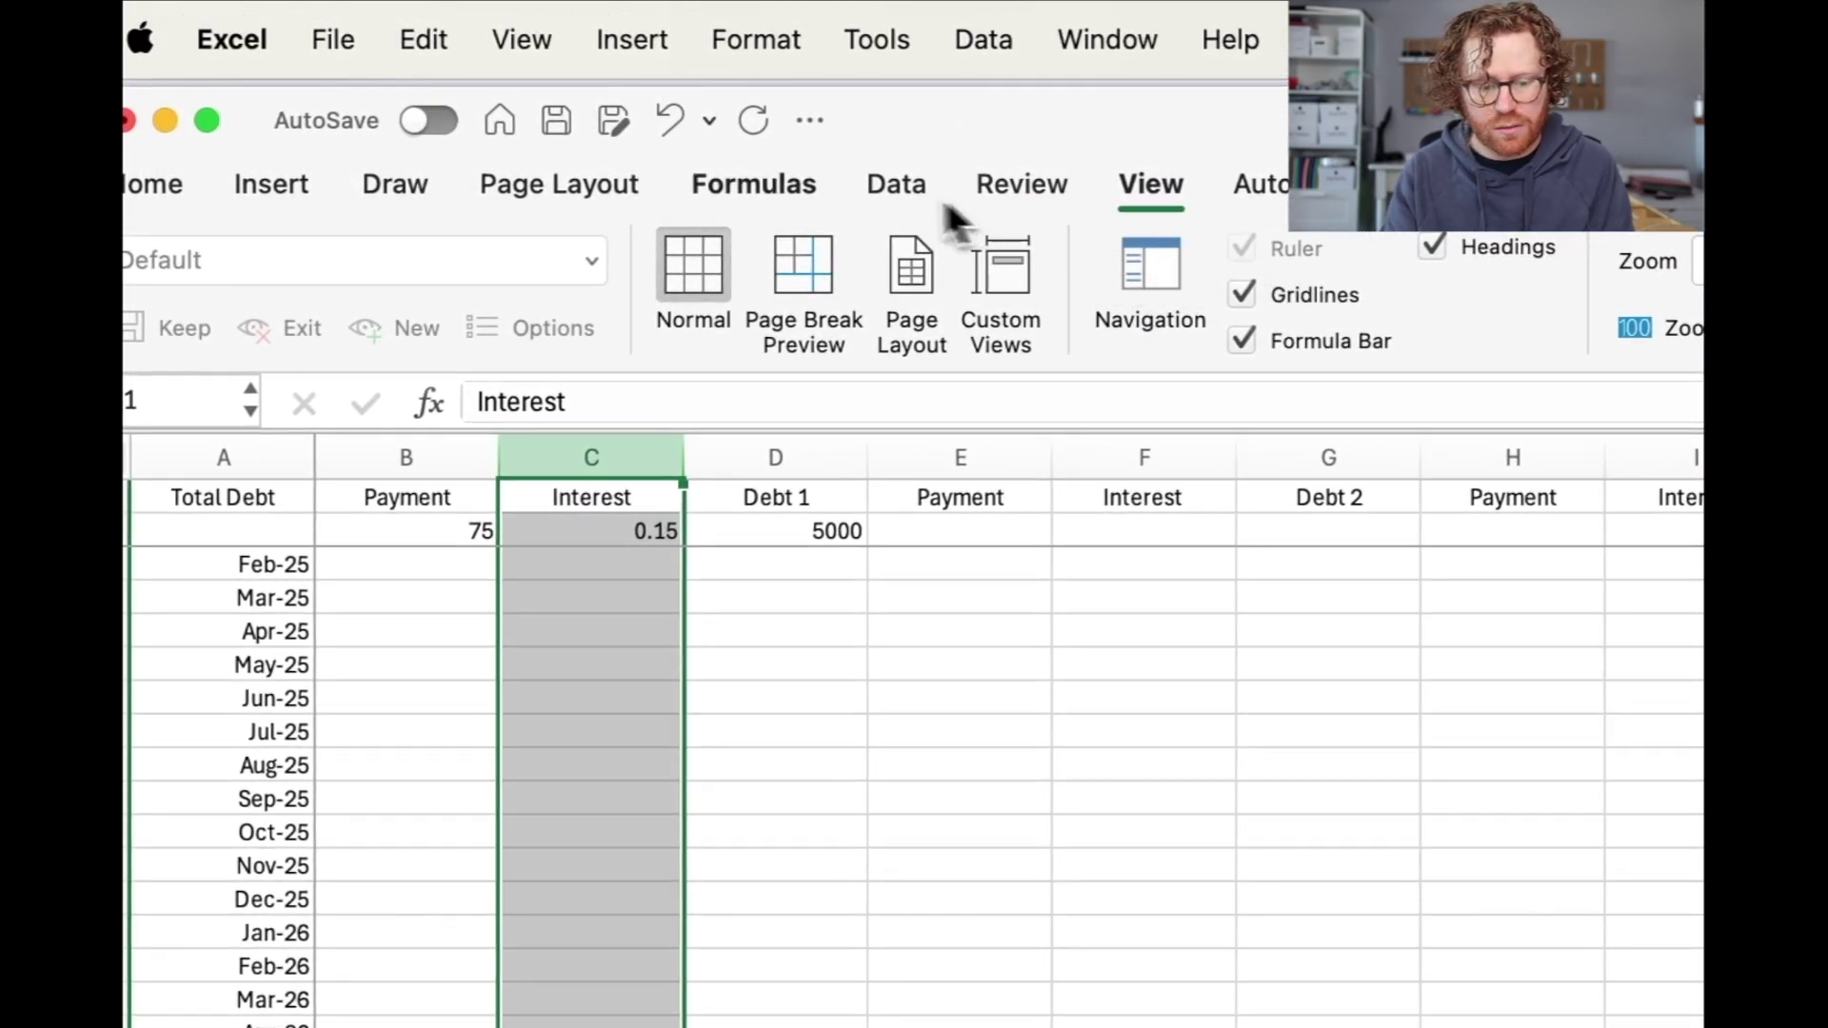
{"action": "left_click", "coordinate": [751, 39]}
{"action": "left_click", "coordinate": [971, 116]}
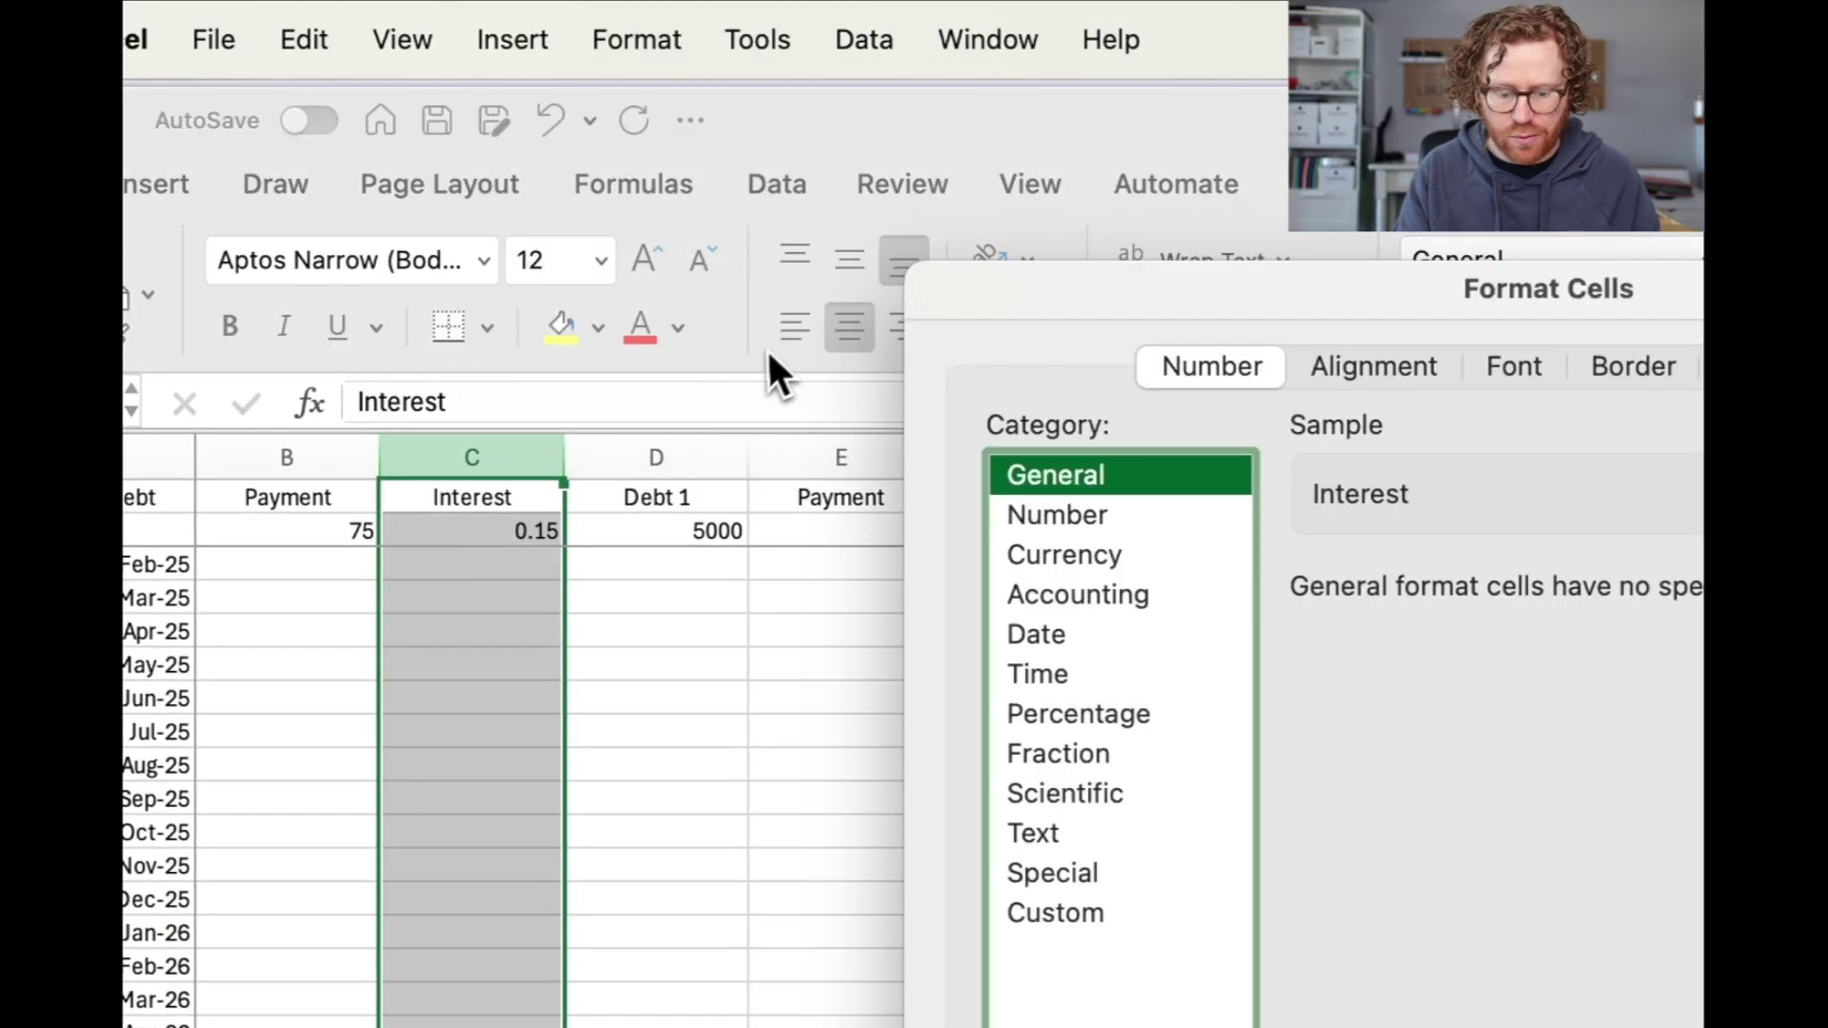
{"action": "left_click", "coordinate": [1069, 709]}
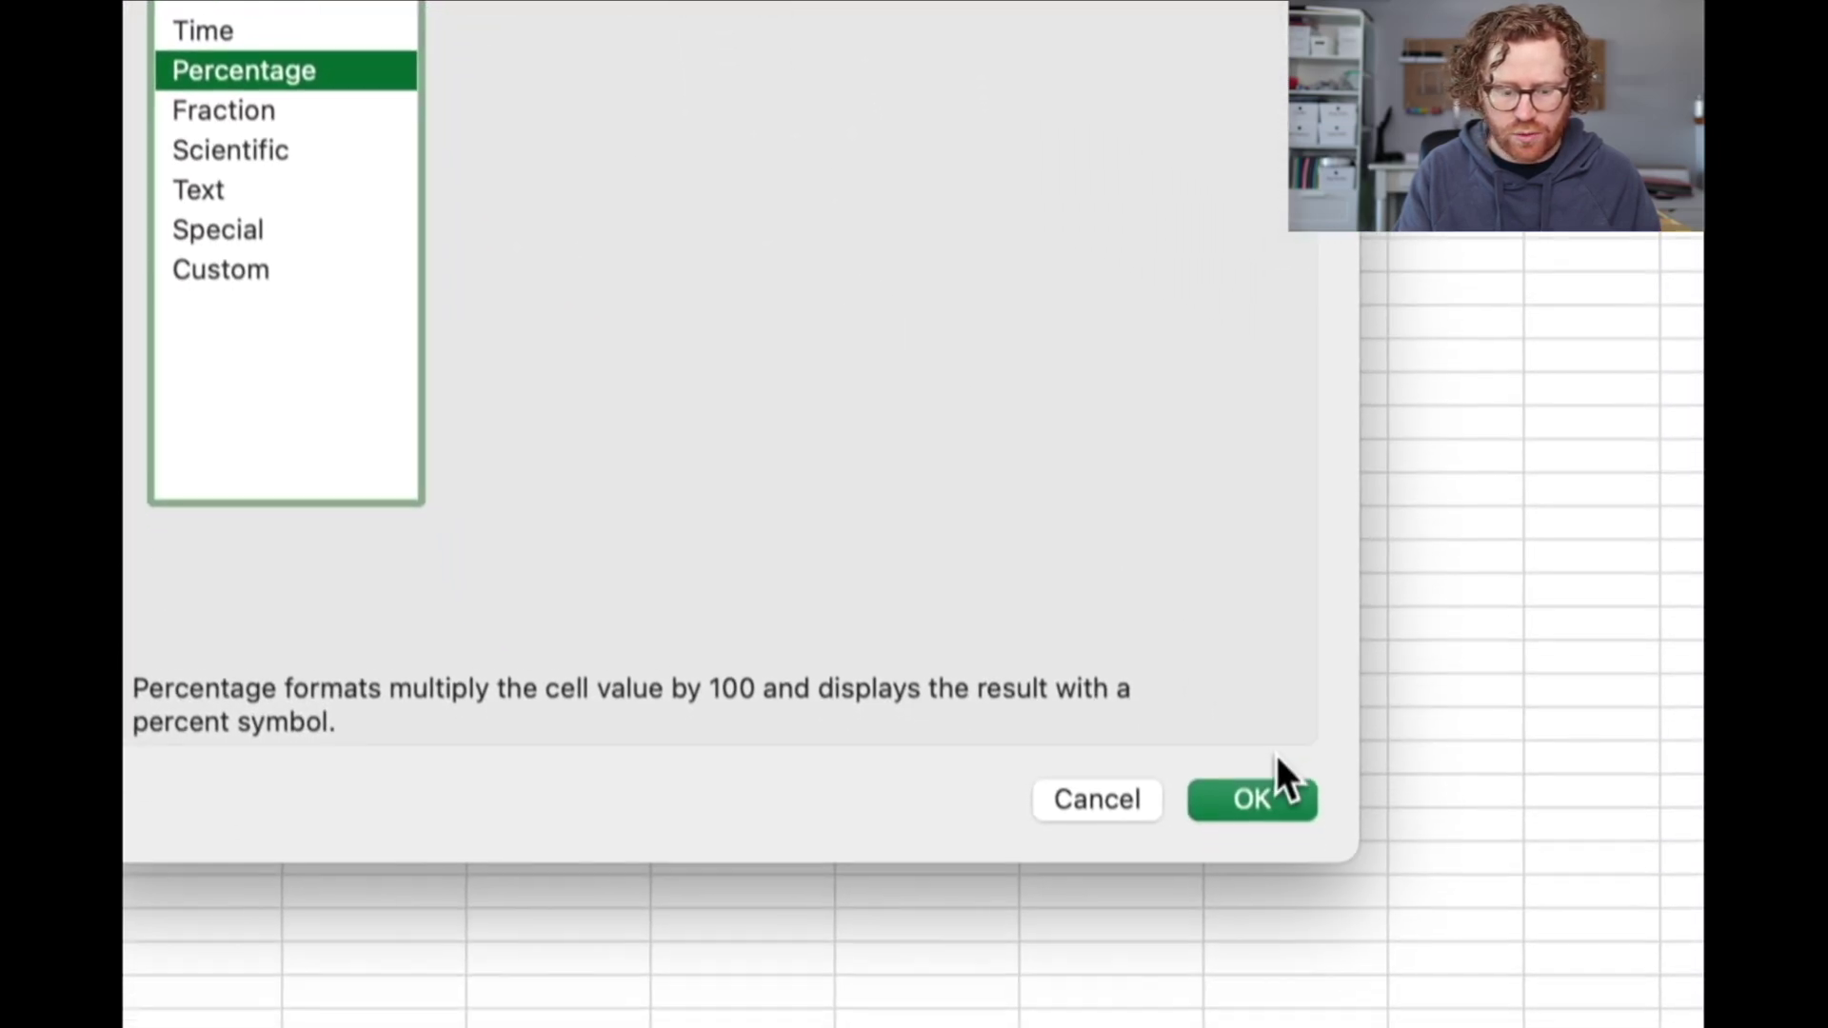
{"action": "left_click", "coordinate": [1258, 800]}
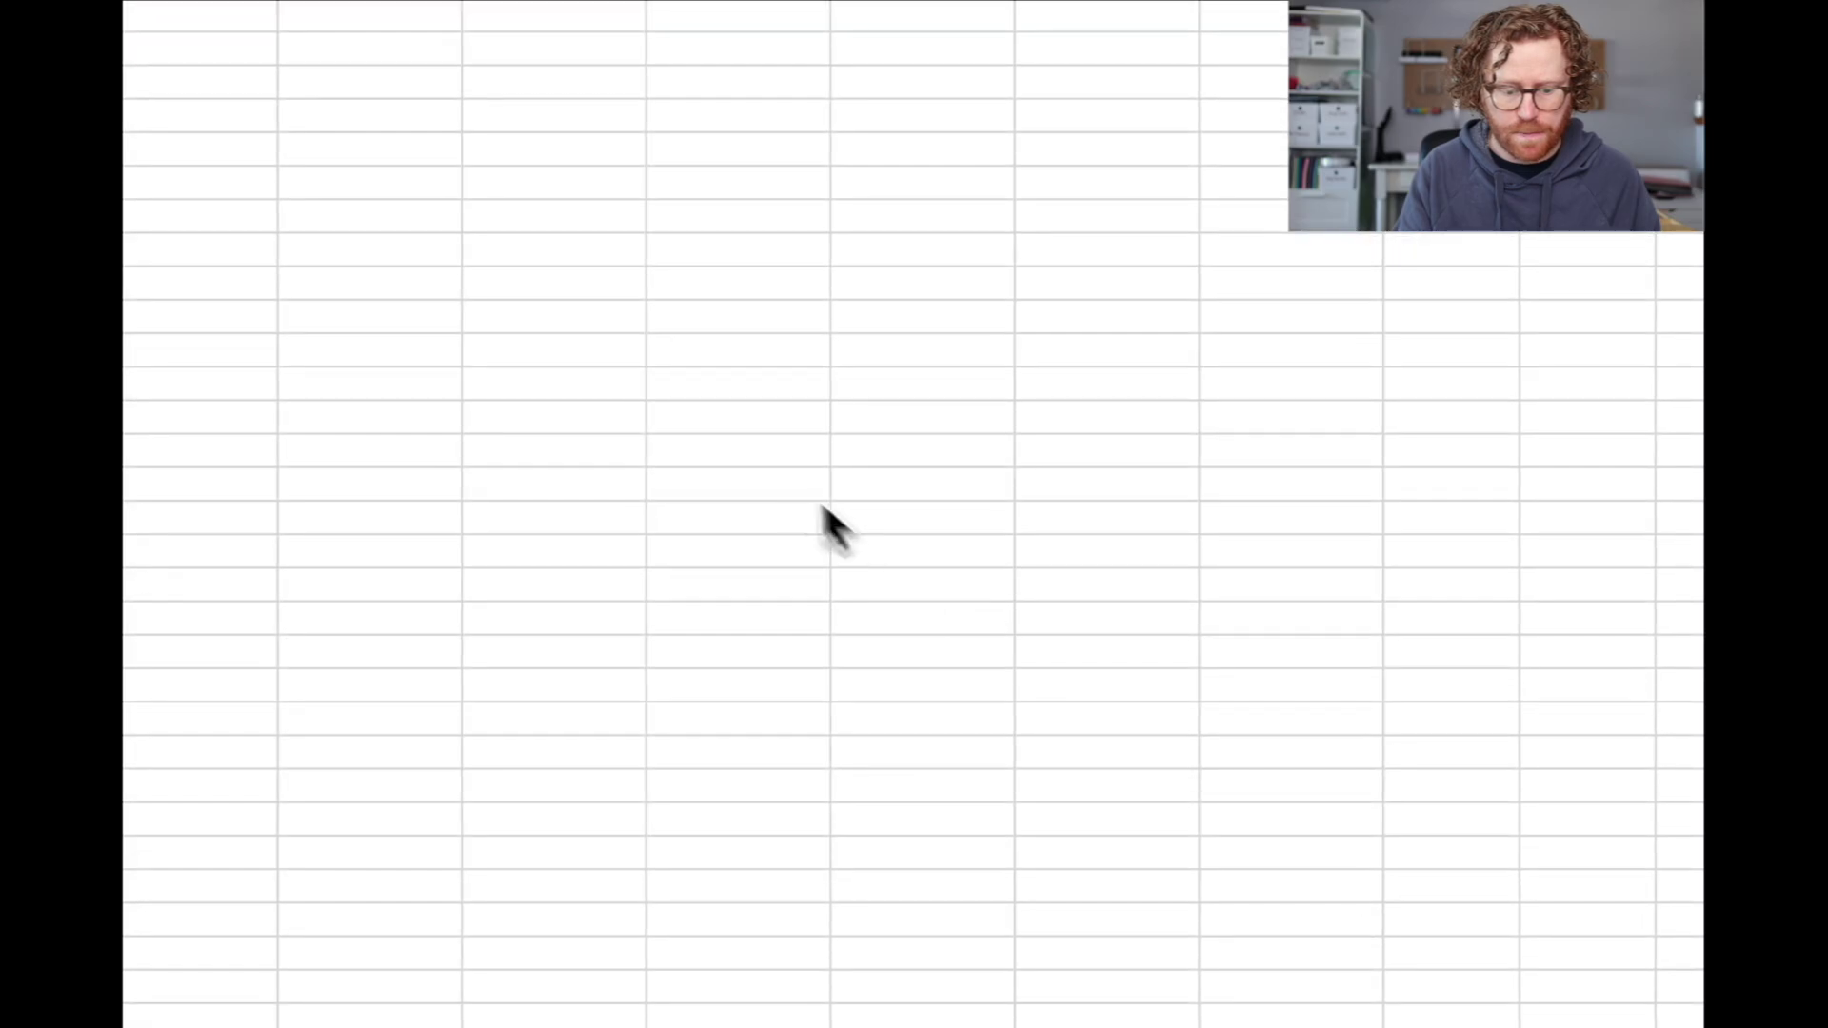
{"action": "left_click", "coordinate": [532, 301]}
{"action": "left_click", "coordinate": [699, 298]}
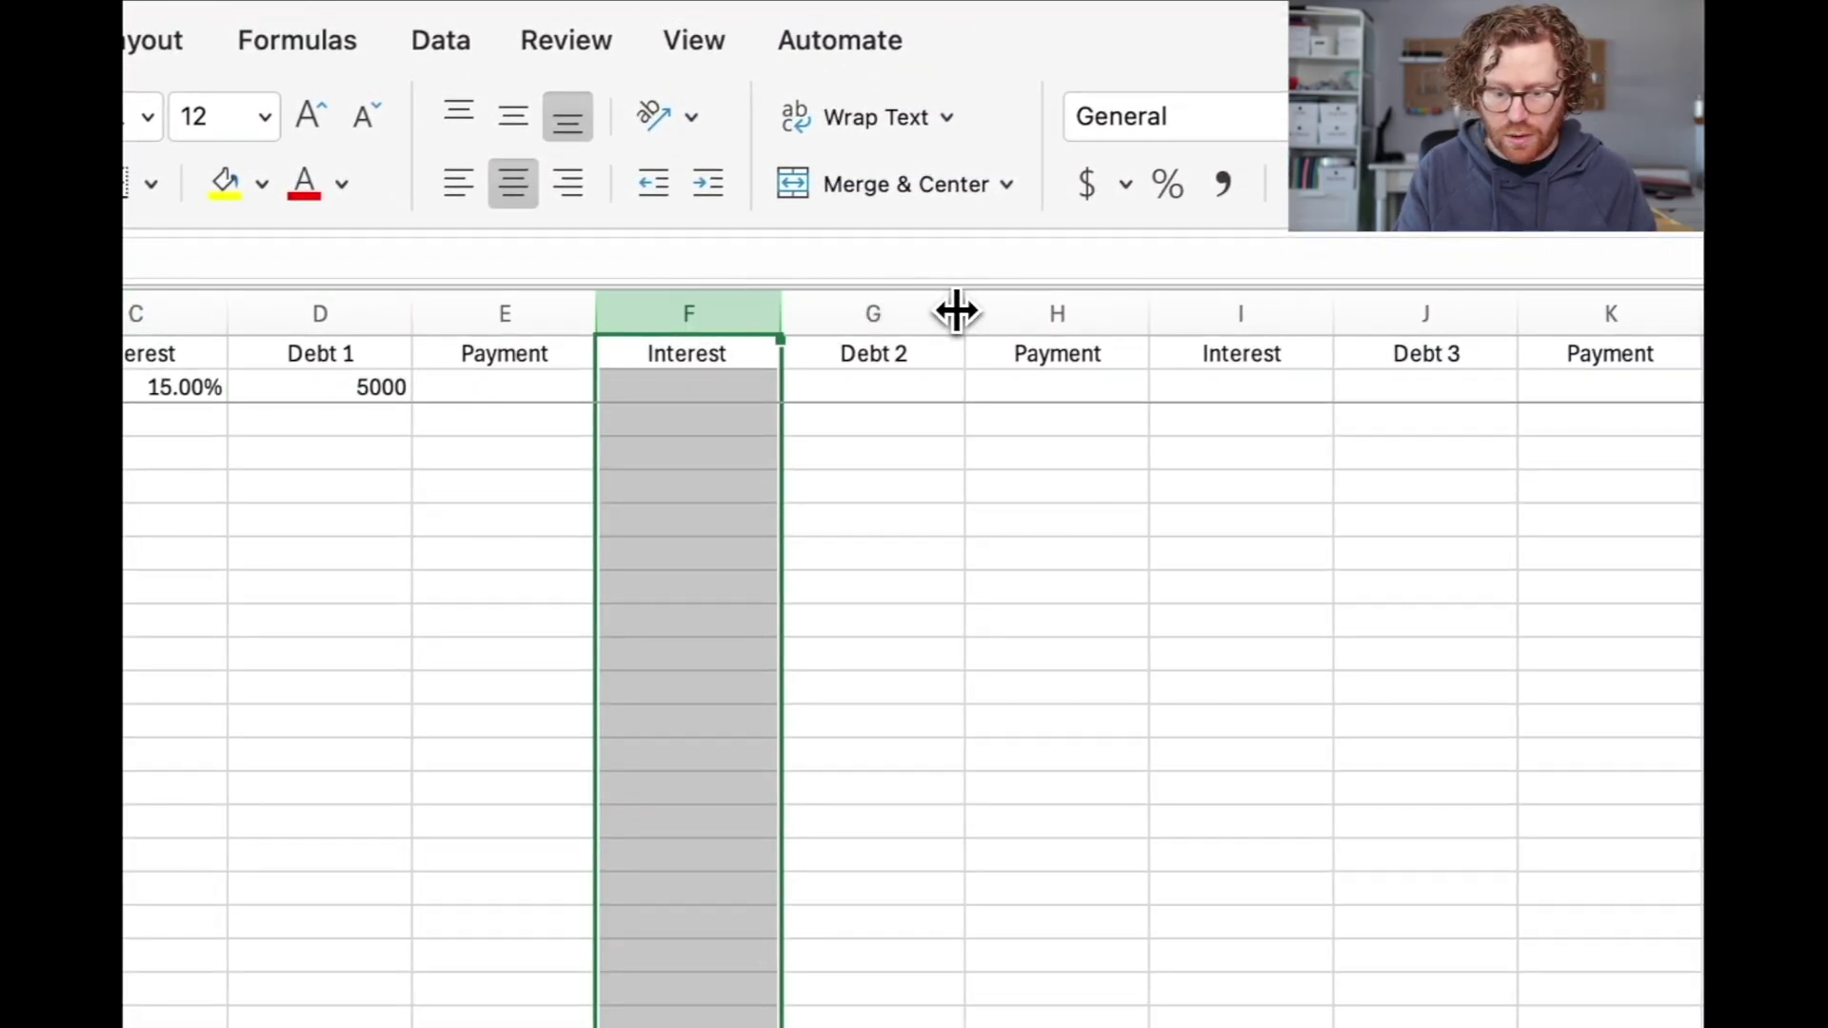
{"action": "left_click", "coordinate": [1243, 324], "text": "super"}
{"action": "left_click", "coordinate": [1757, 309], "text": "super"}
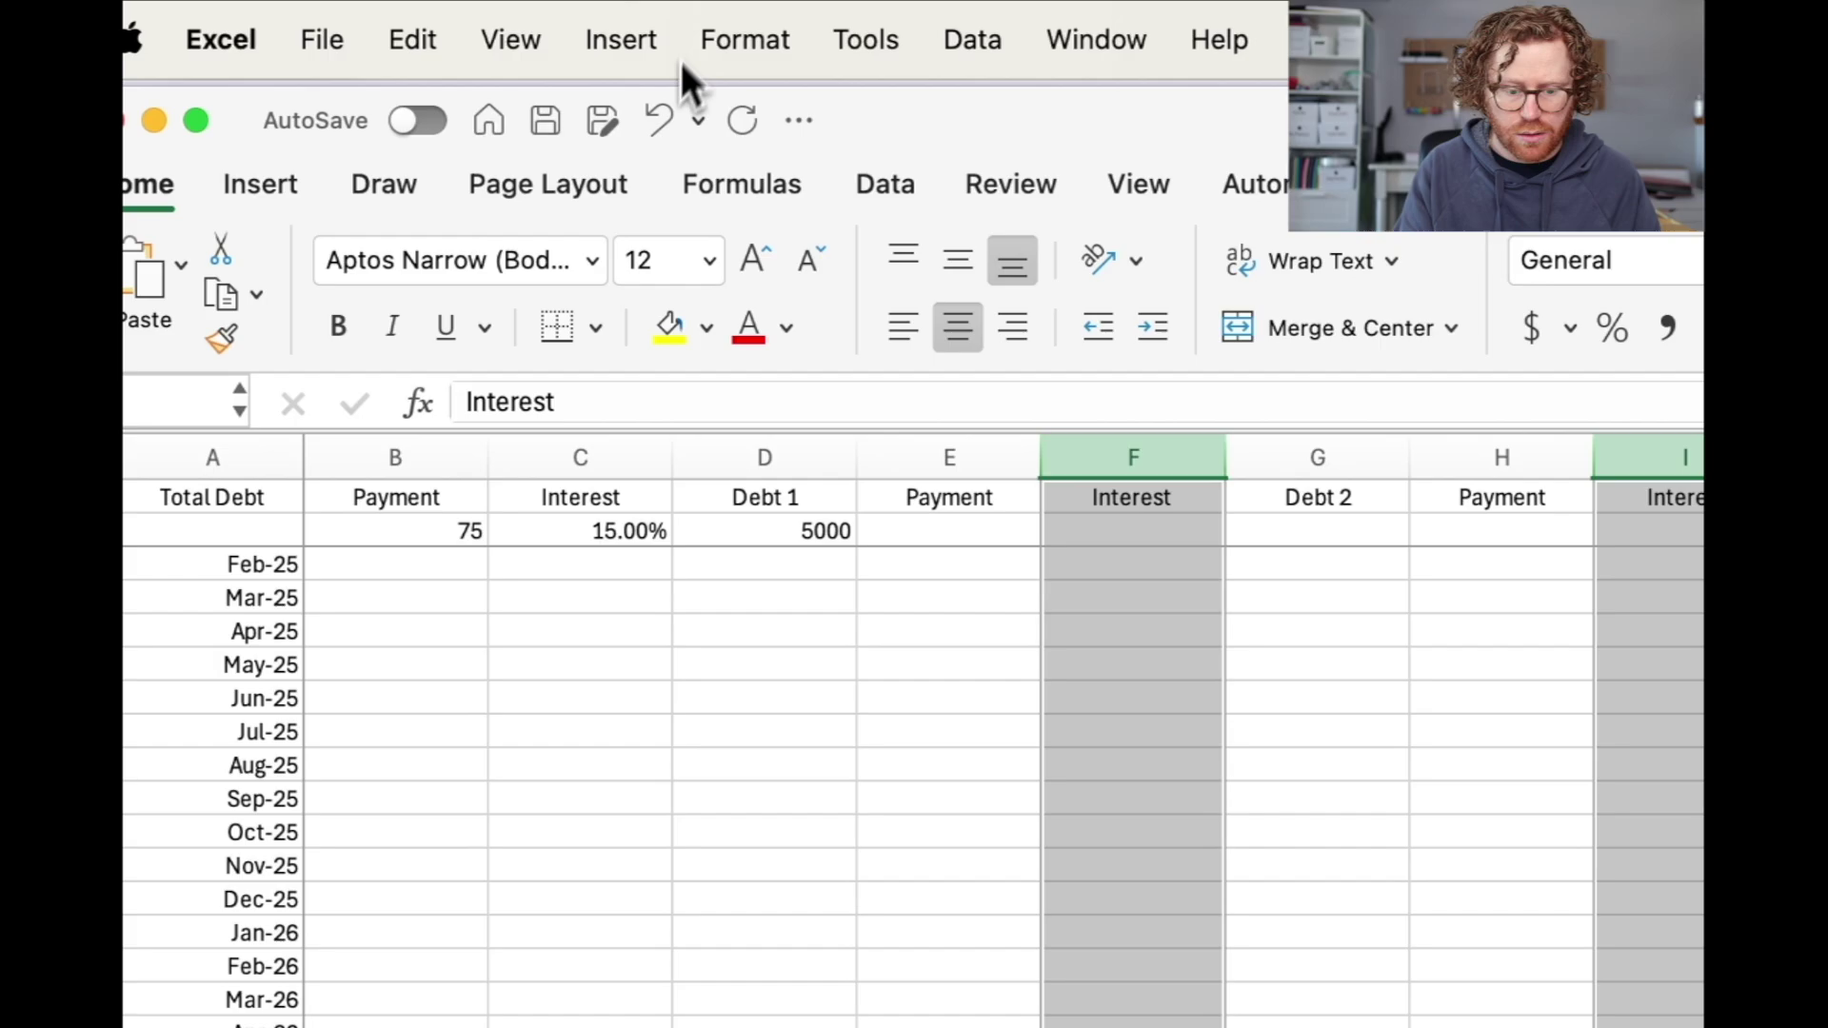
{"action": "left_click", "coordinate": [763, 40]}
{"action": "left_click", "coordinate": [822, 114]}
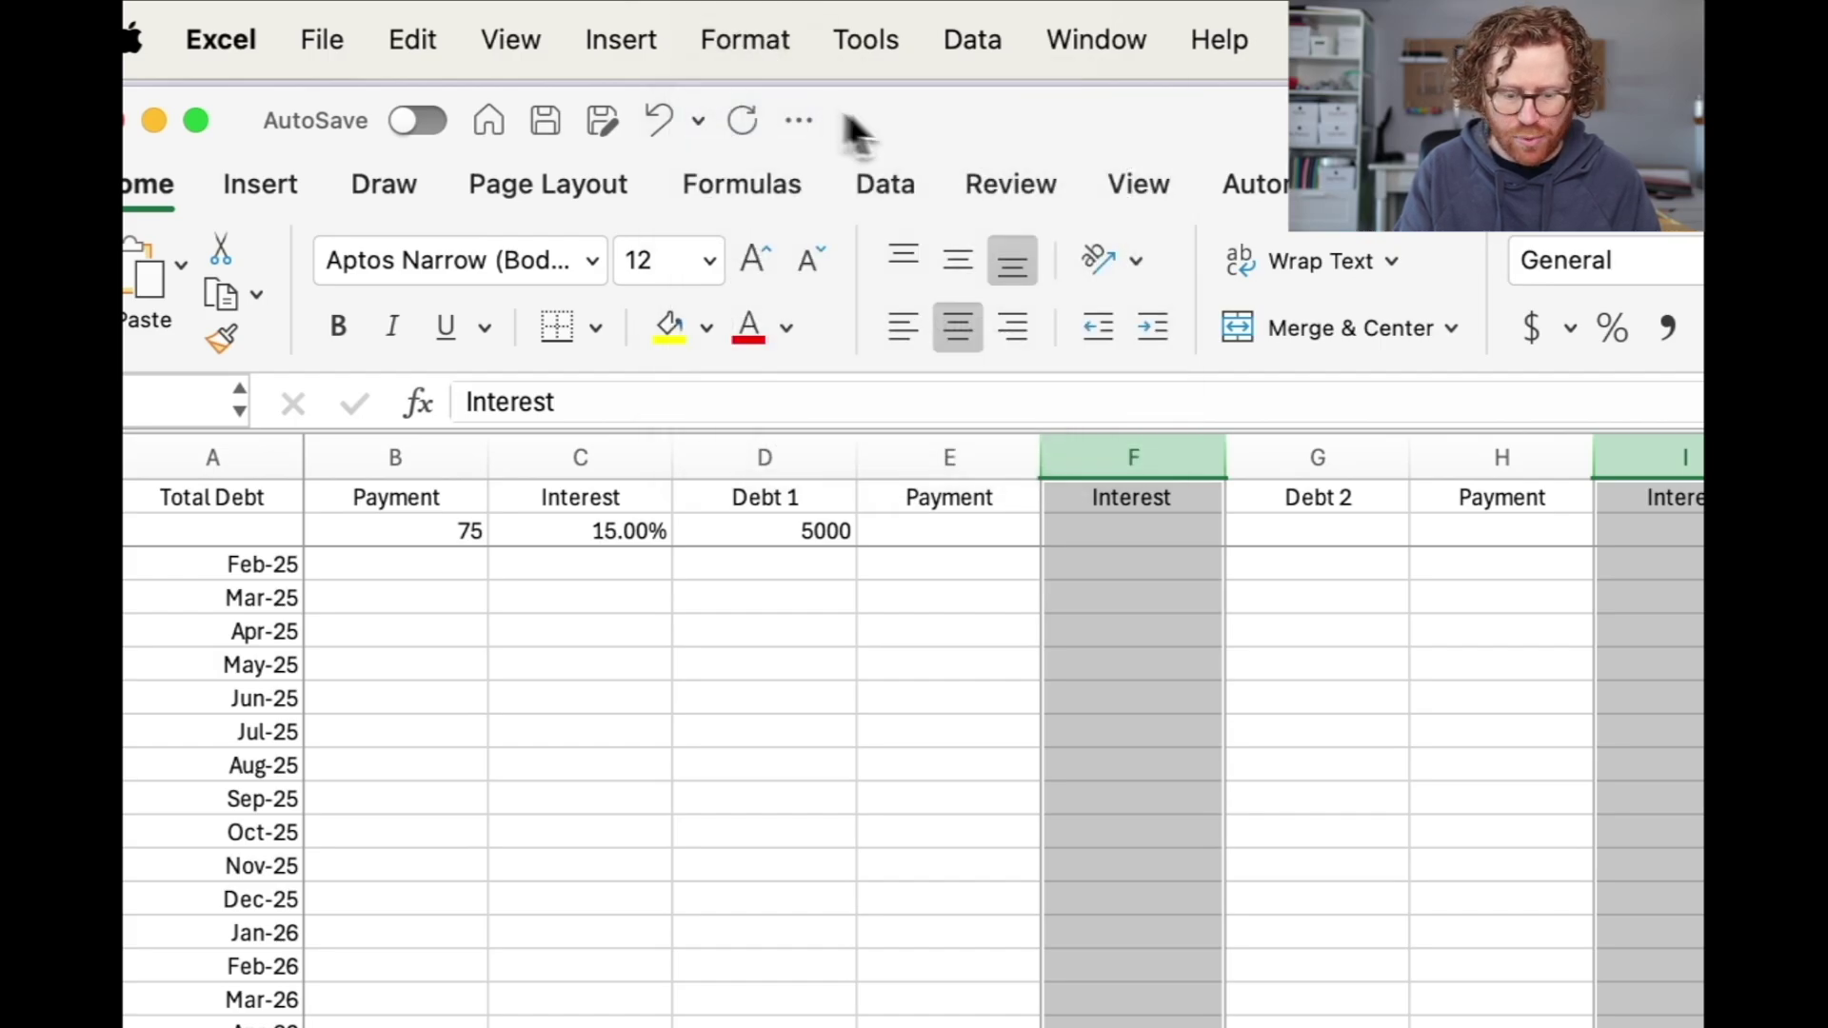
{"action": "left_click", "coordinate": [1158, 716]}
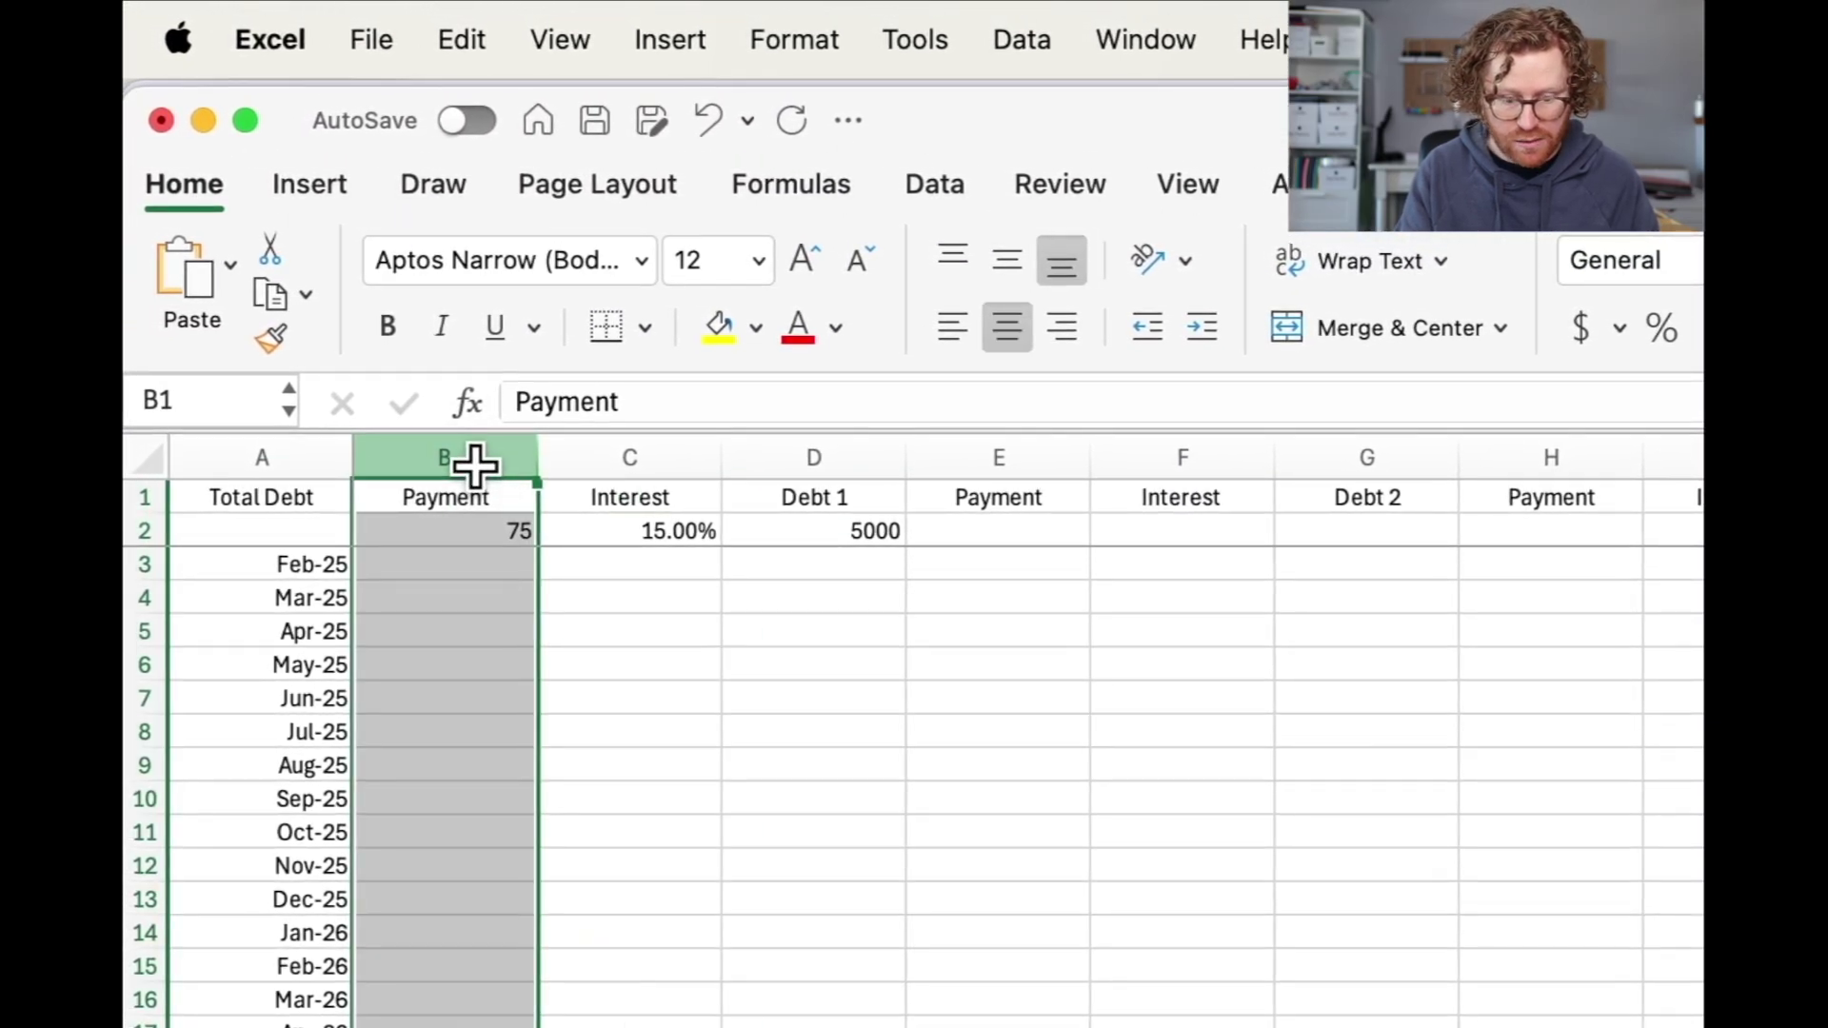
Step: Format the Payment and Debt columns as currency so B2 reads $75.00 and D2 $5,000.00
{"action": "left_click", "coordinate": [795, 452], "text": "super"}
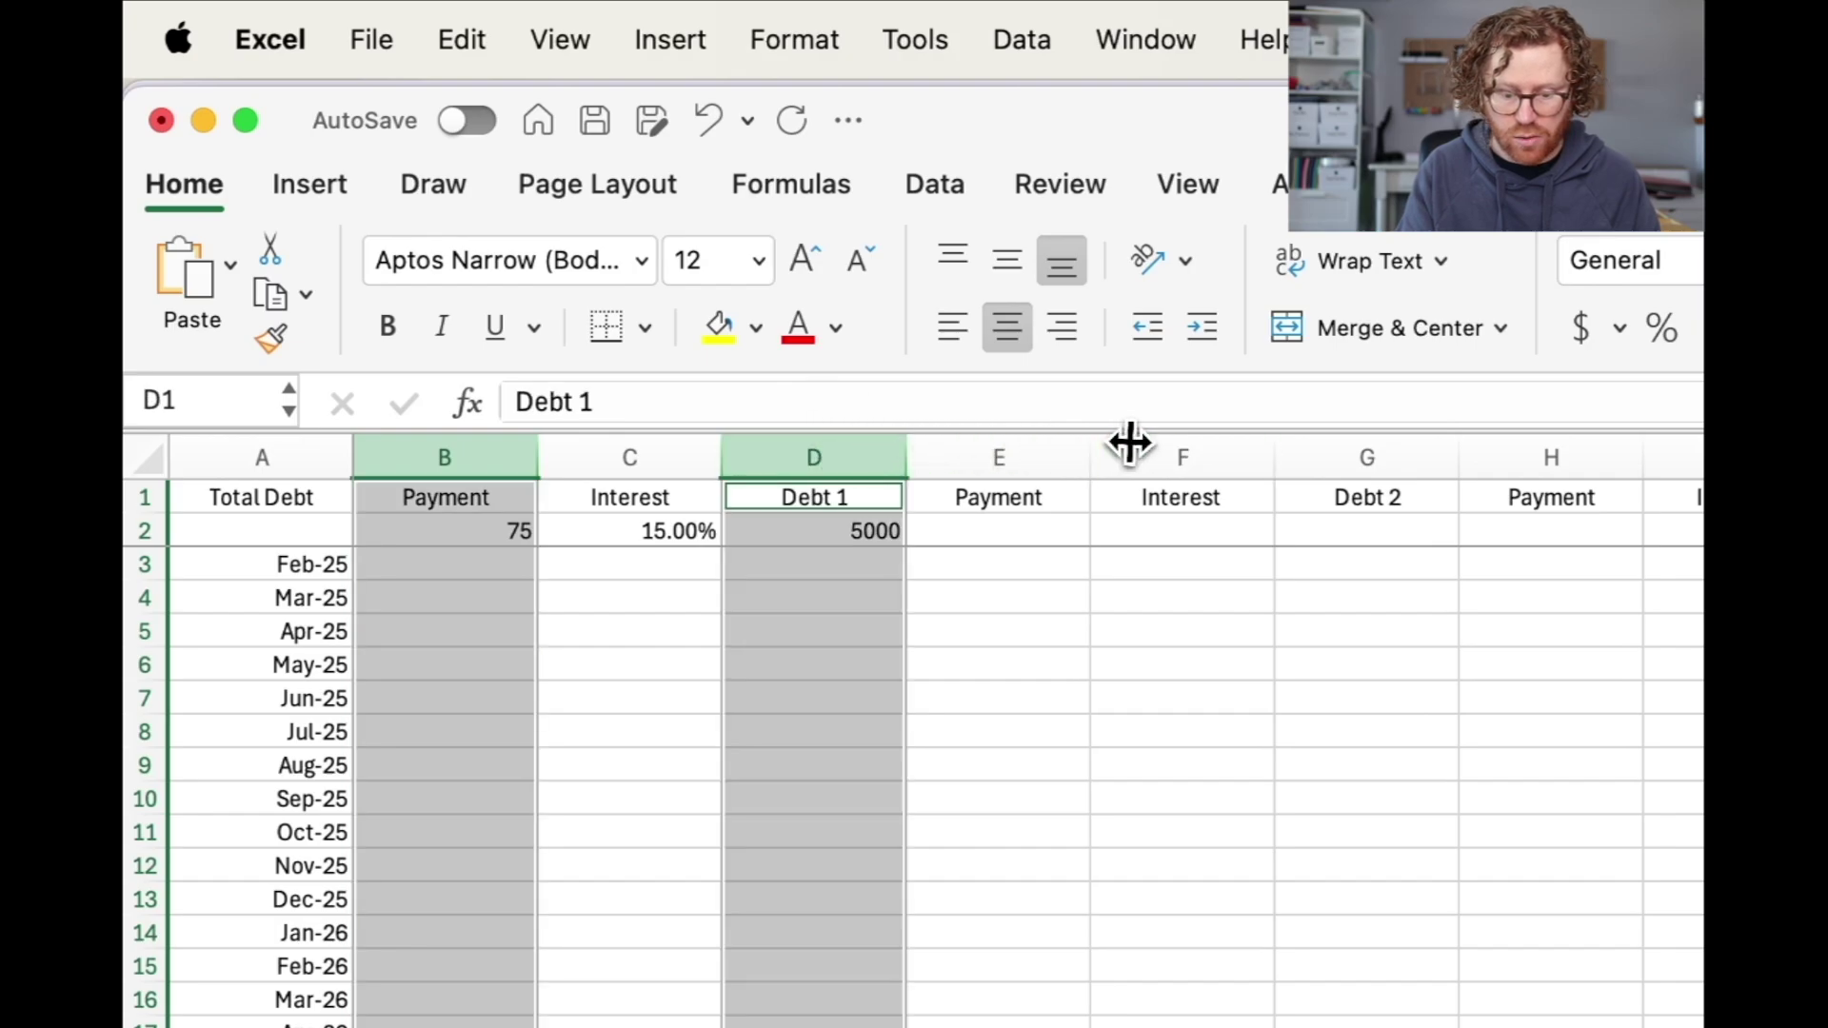
{"action": "left_click", "coordinate": [1055, 450], "text": "super"}
{"action": "left_click", "coordinate": [1367, 456], "text": "super"}
{"action": "left_click", "coordinate": [1551, 457], "text": "super"}
{"action": "left_click", "coordinate": [1167, 457], "text": "super"}
{"action": "left_click", "coordinate": [1350, 457], "text": "super"}
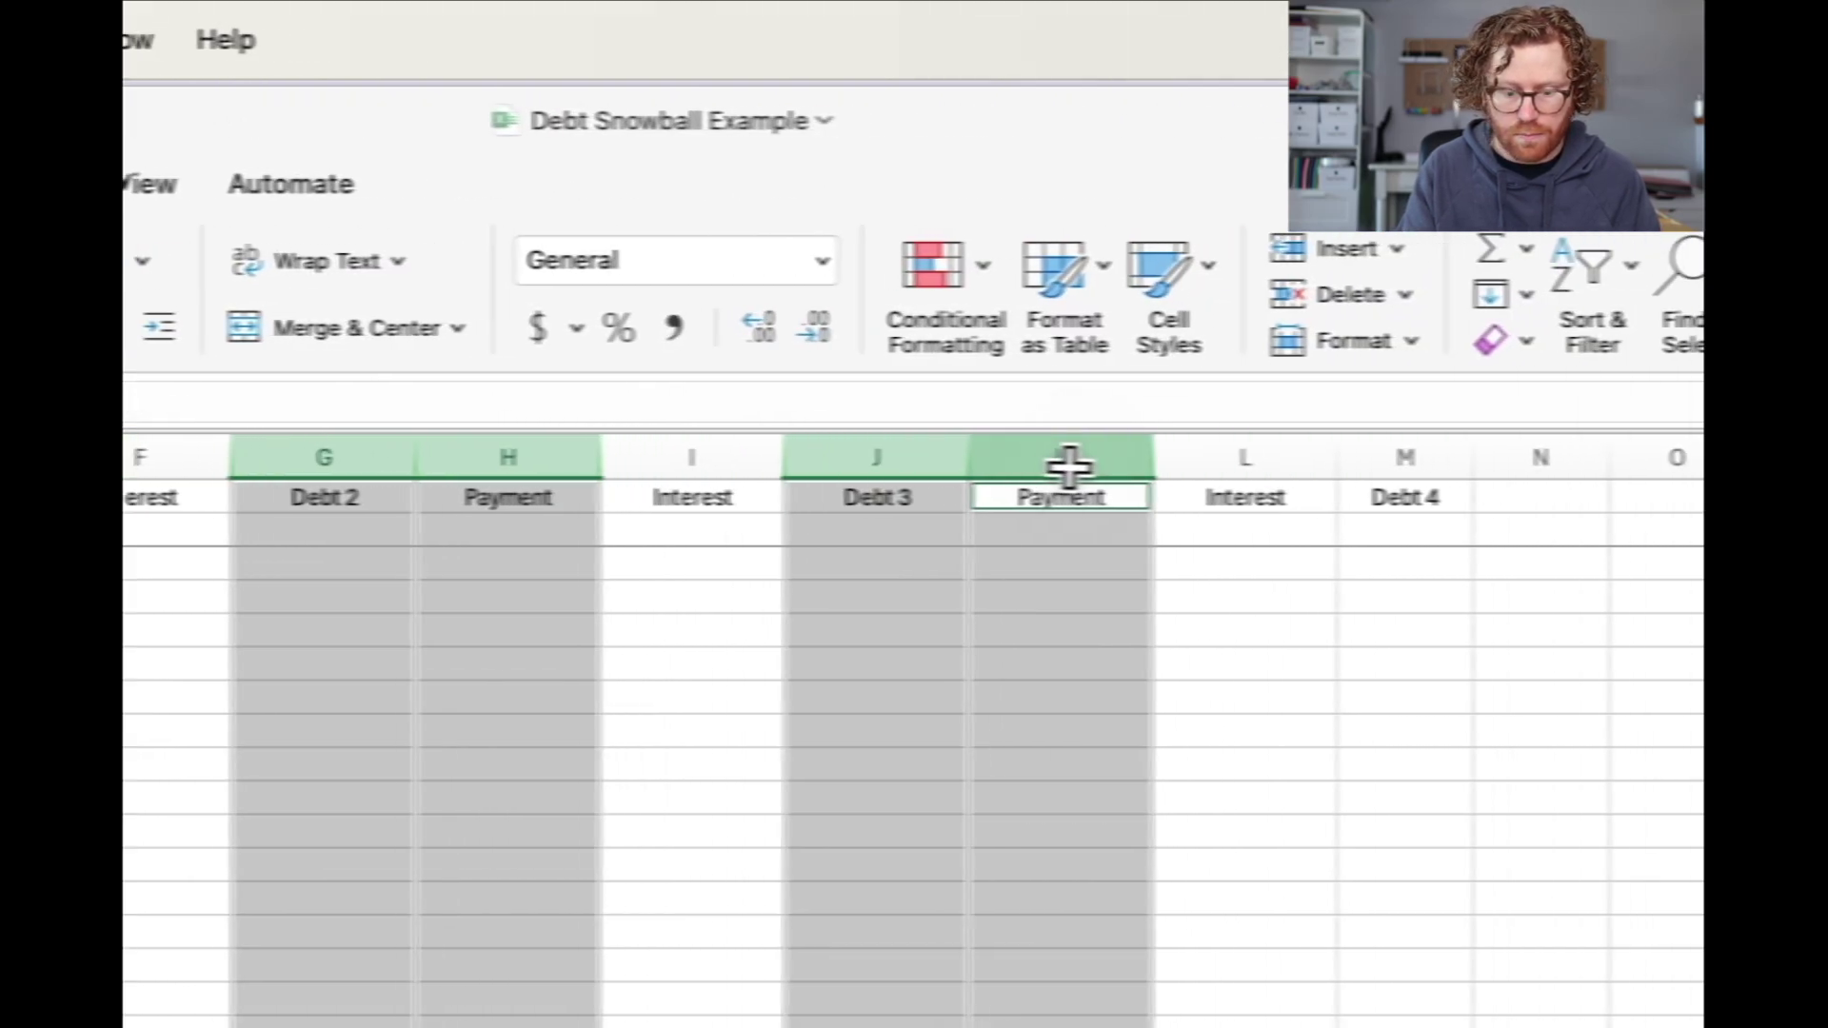
{"action": "left_click", "coordinate": [1403, 457], "text": "super"}
{"action": "left_click", "coordinate": [557, 32]}
{"action": "left_click", "coordinate": [693, 112]}
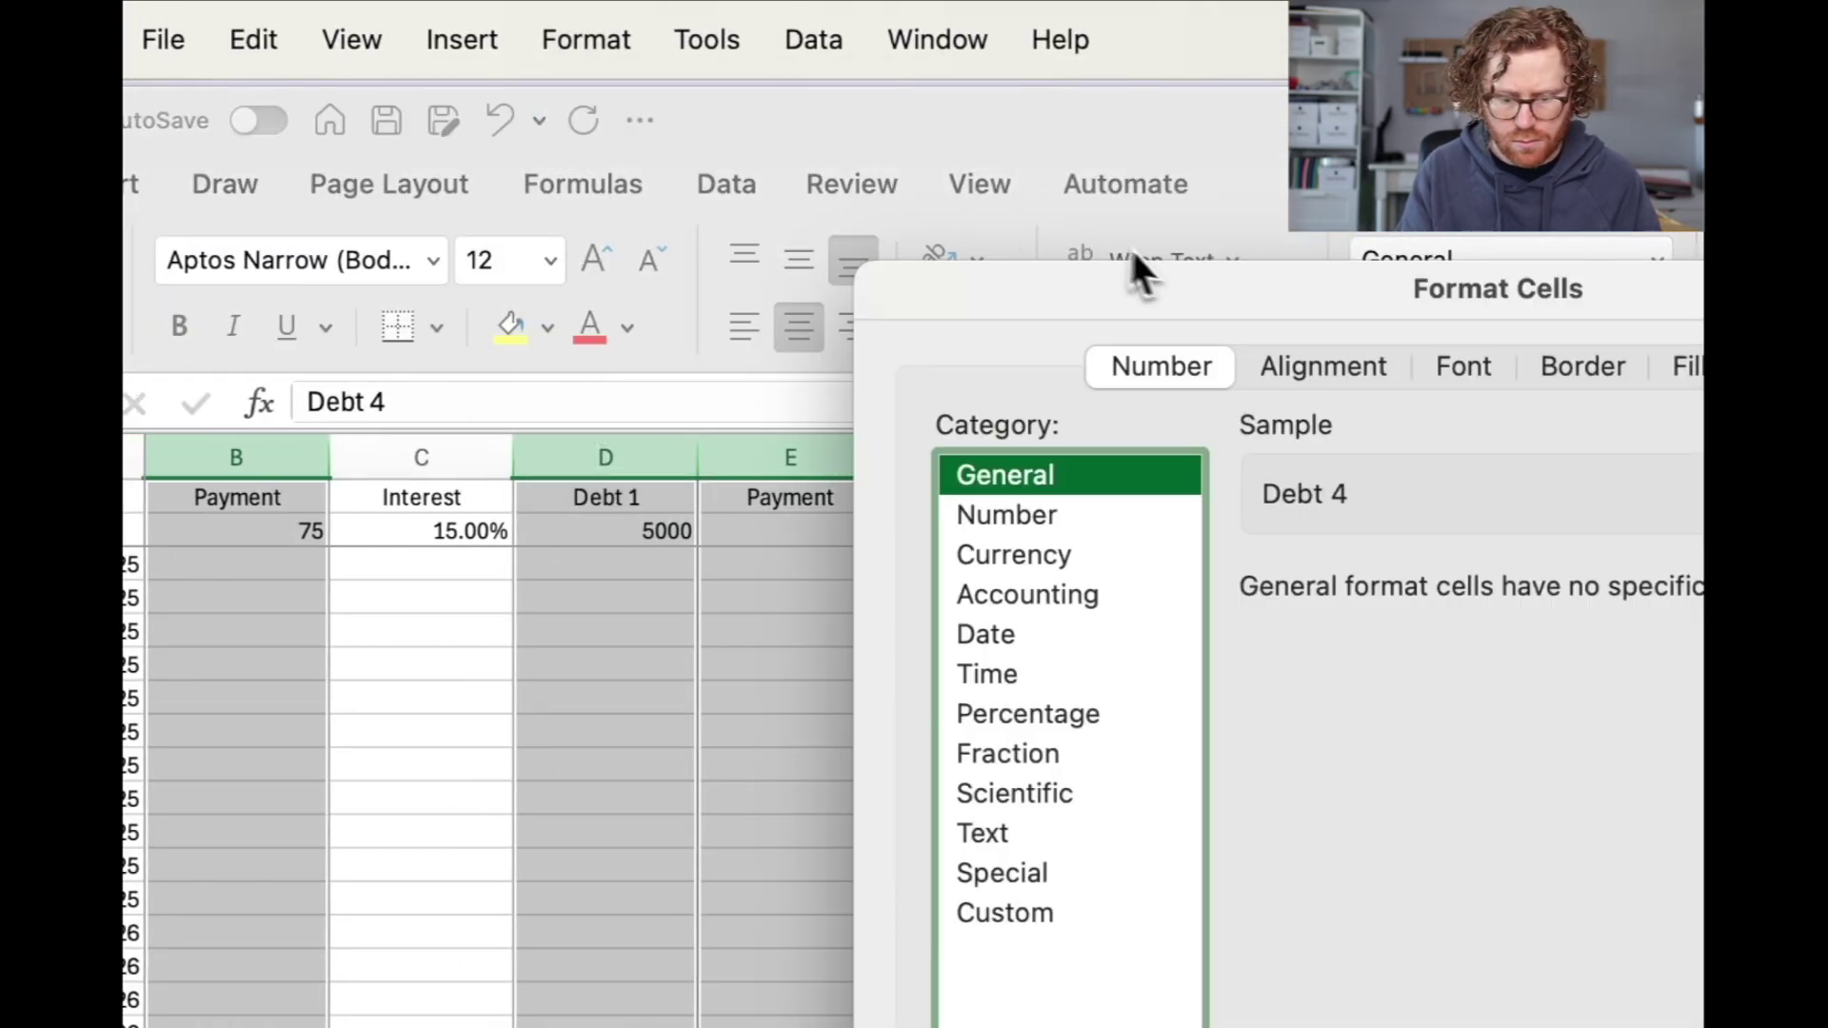
{"action": "left_click", "coordinate": [1104, 555]}
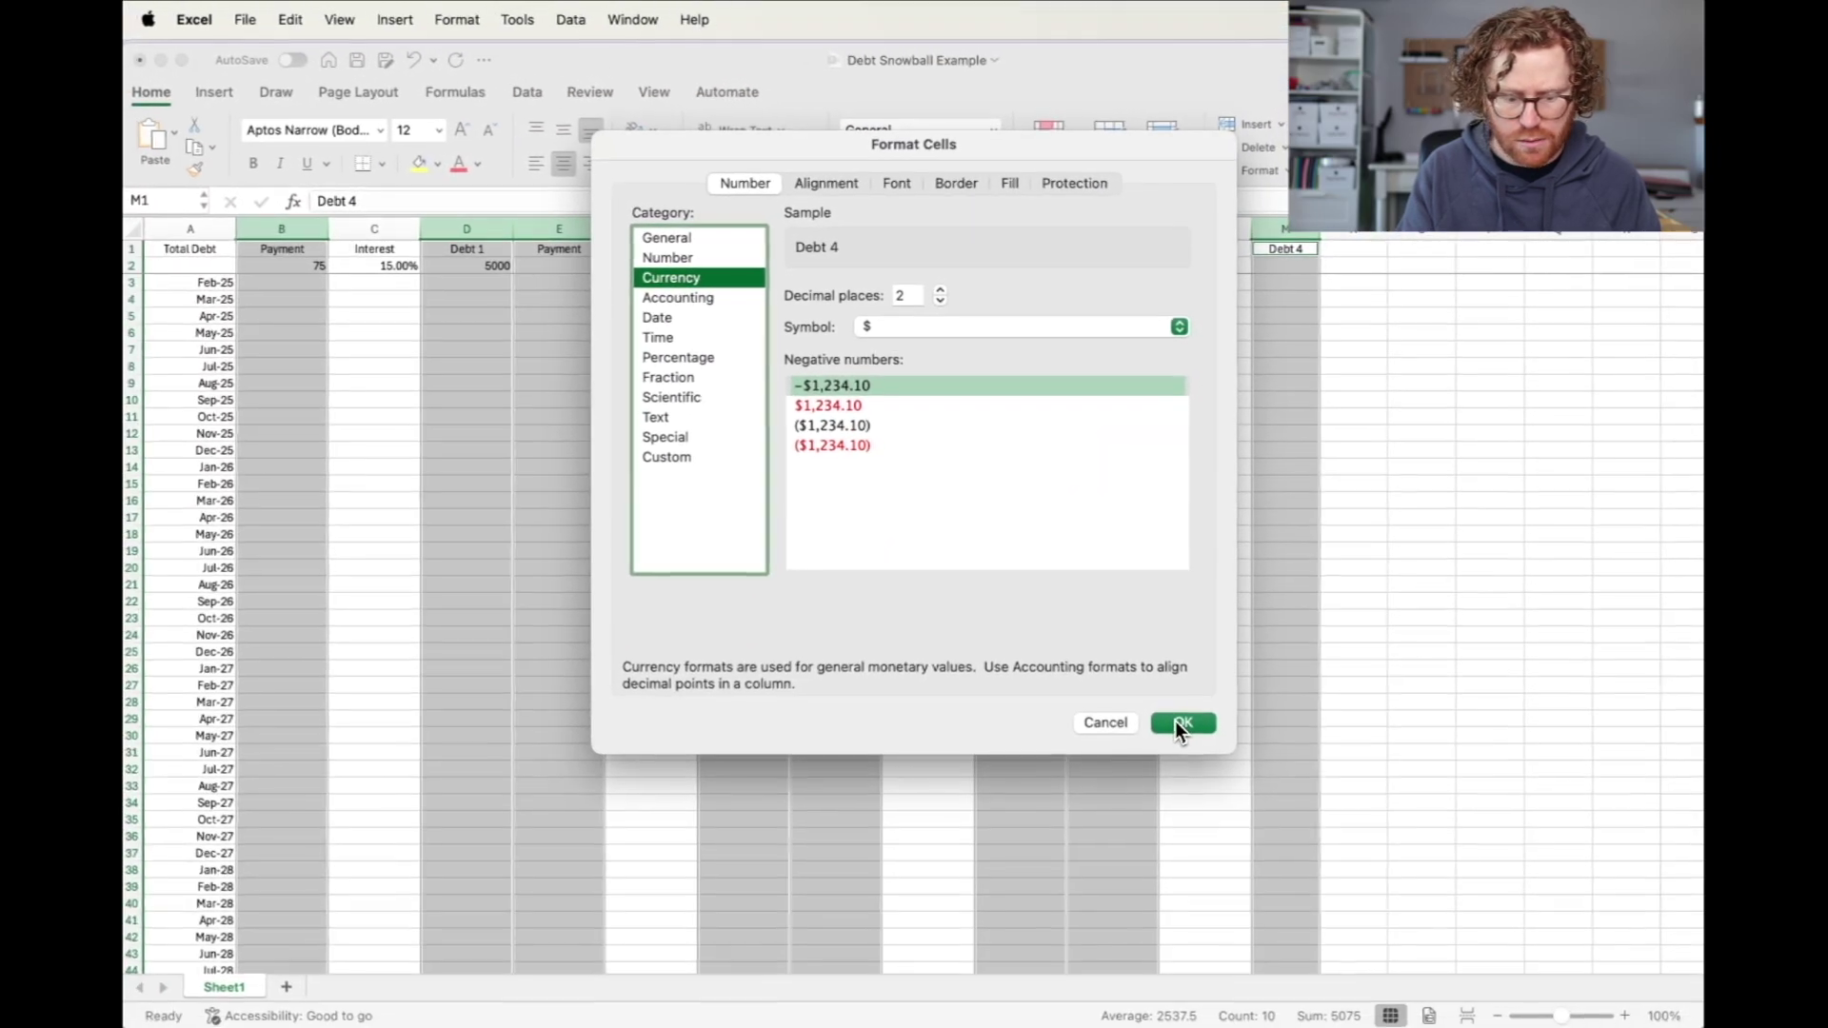
{"action": "left_click", "coordinate": [1181, 722]}
{"action": "left_click", "coordinate": [832, 614]}
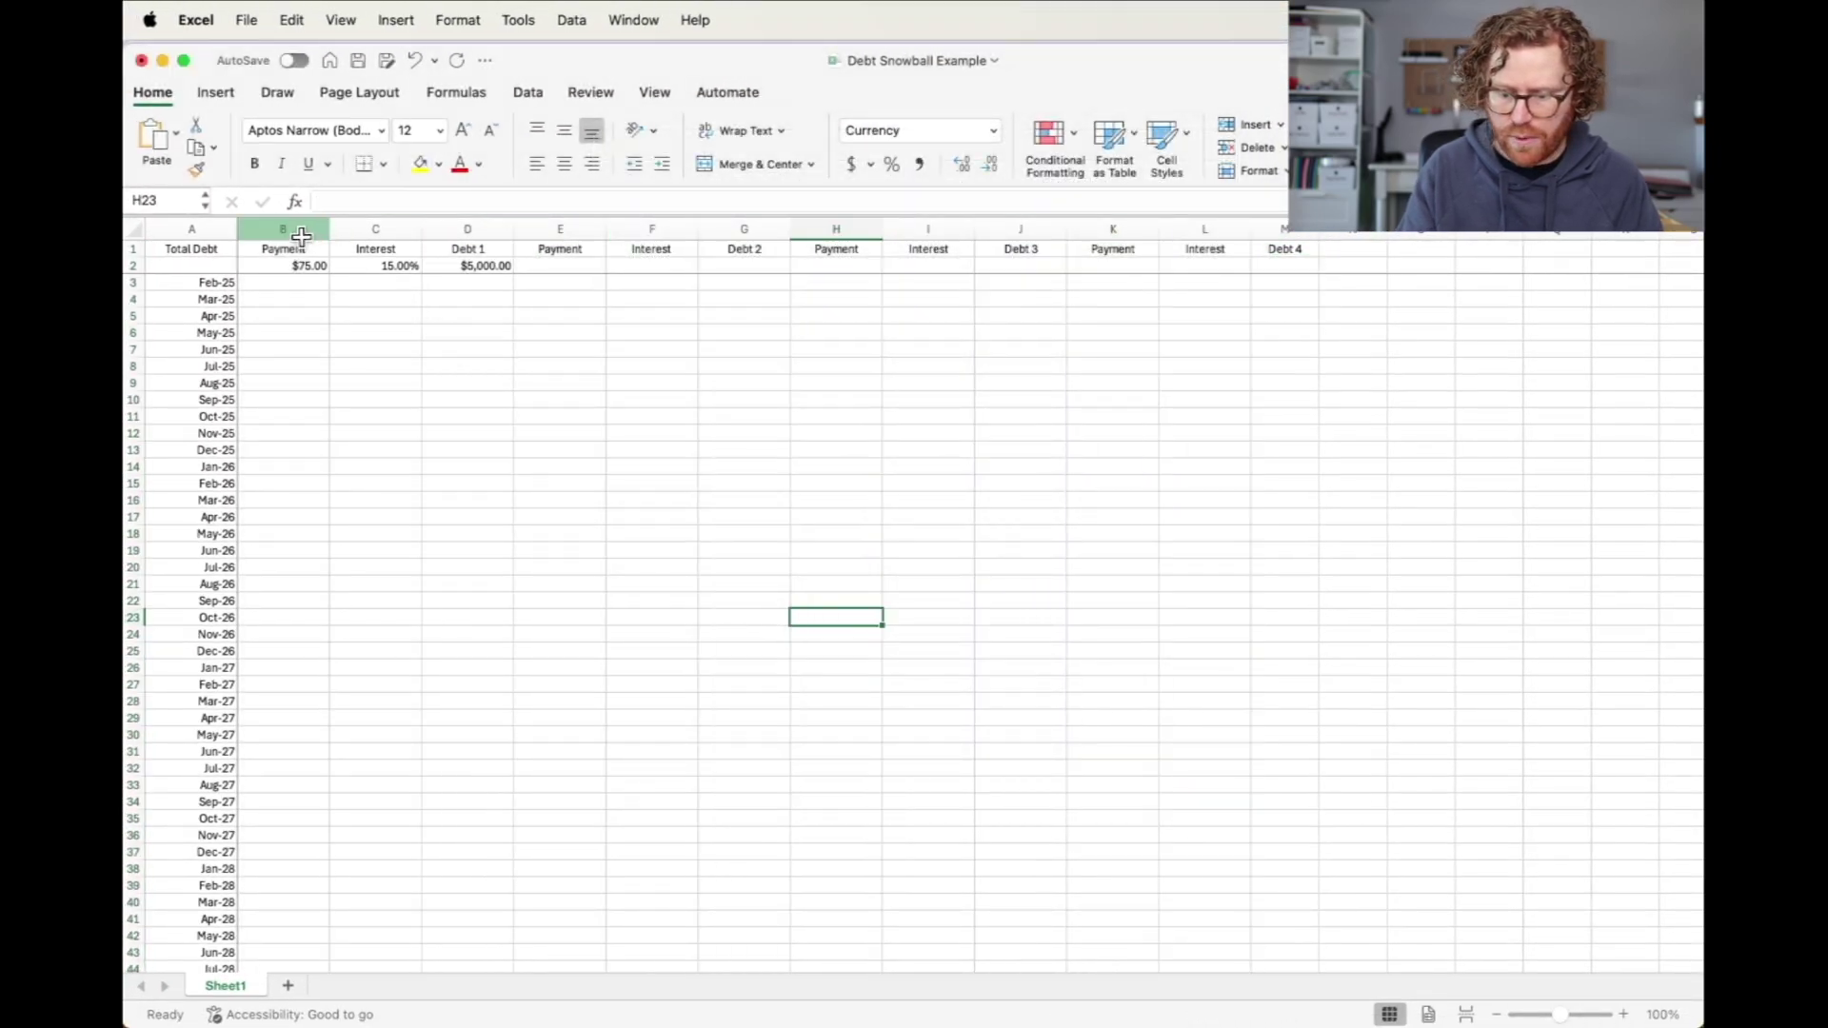
{"action": "left_click_drag", "start_coordinate": [283, 230], "coordinate": [1234, 250]}
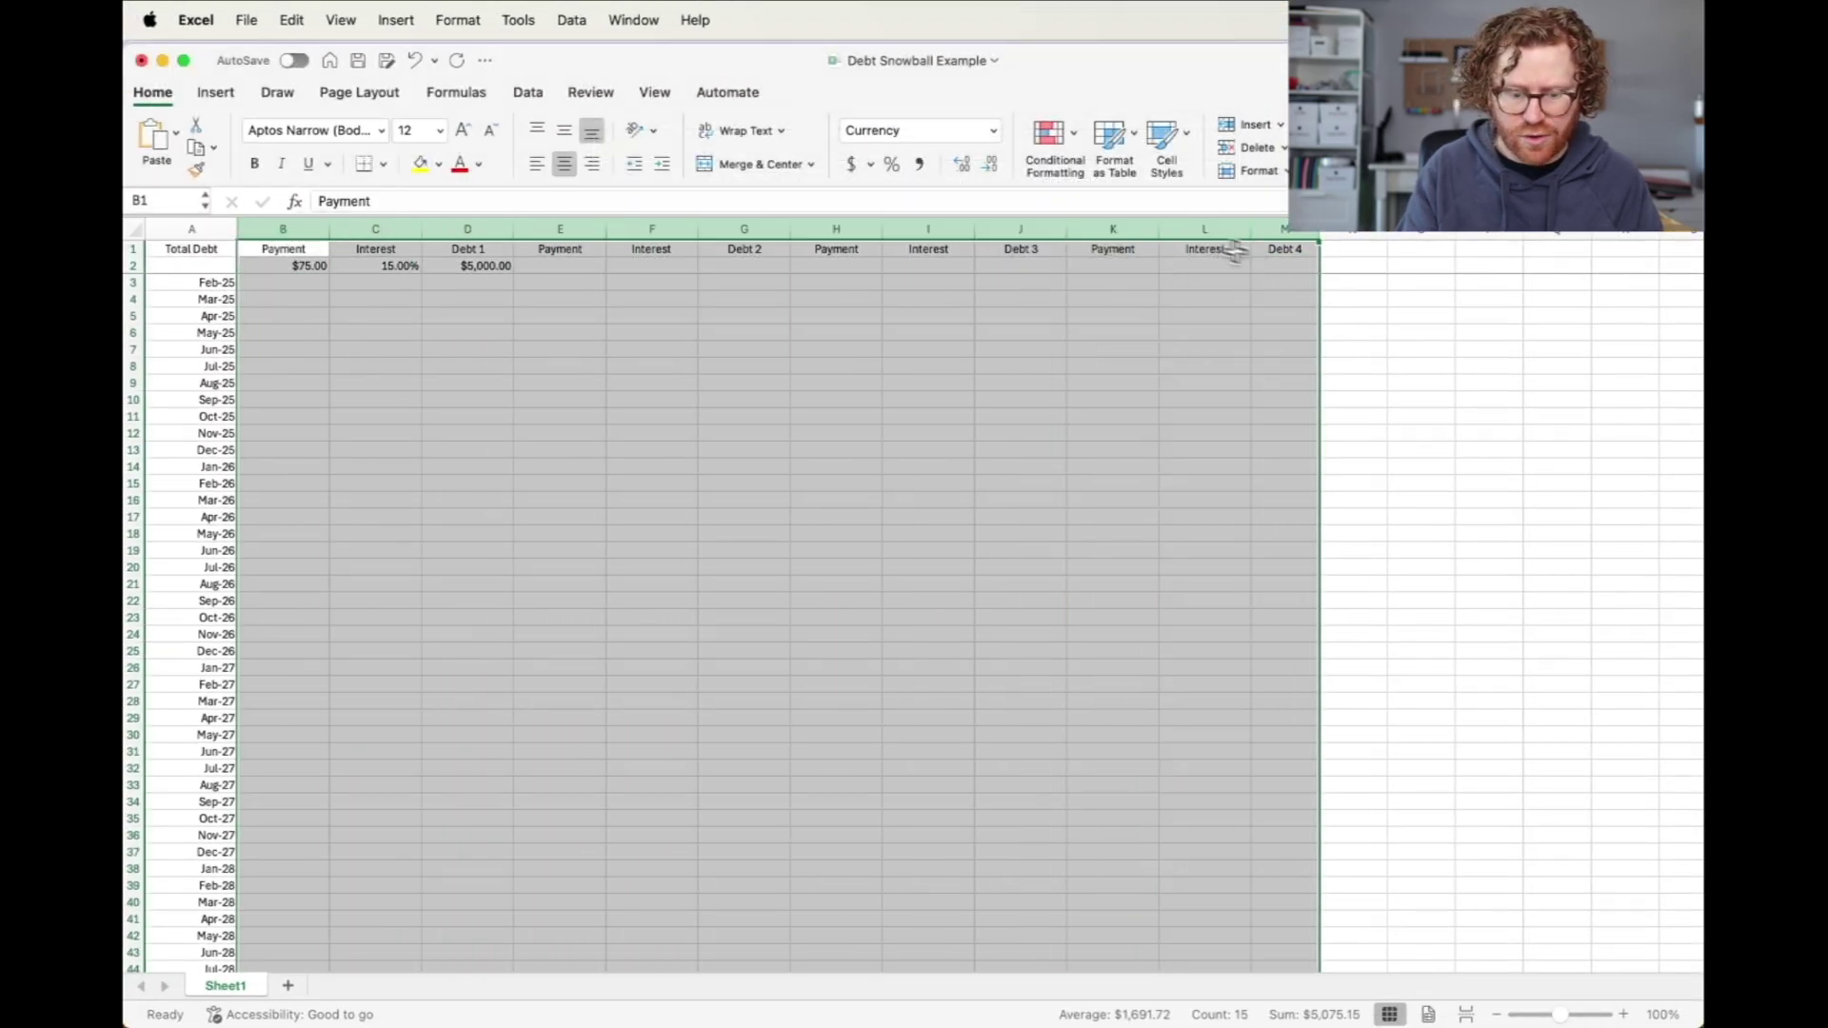
Step: Centre the contents of columns B through M
{"action": "left_click", "coordinate": [638, 163]}
{"action": "key", "text": "super+e"}
{"action": "left_click", "coordinate": [547, 265]}
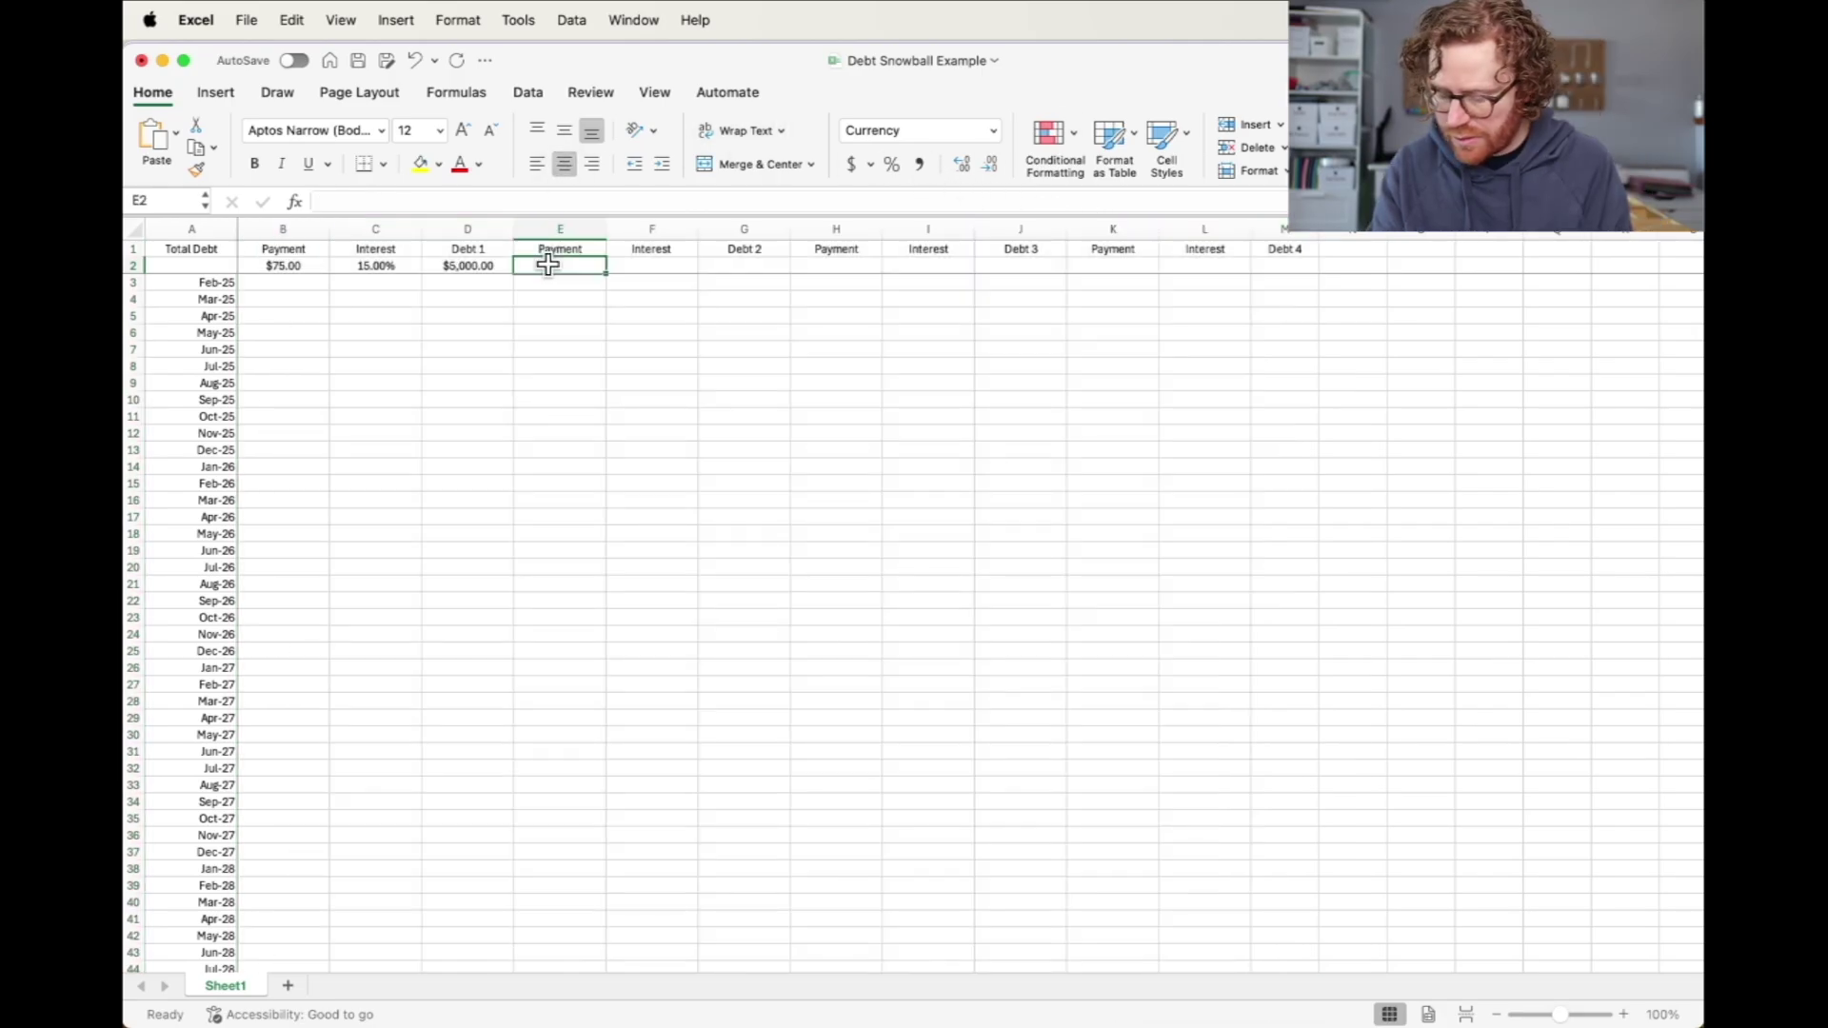
Step: Enter Debt 2's figures: 200 payment, 5% interest and 10000 balance in E2:G2
{"action": "type", "text": "200"}
{"action": "key", "text": "Tab"}
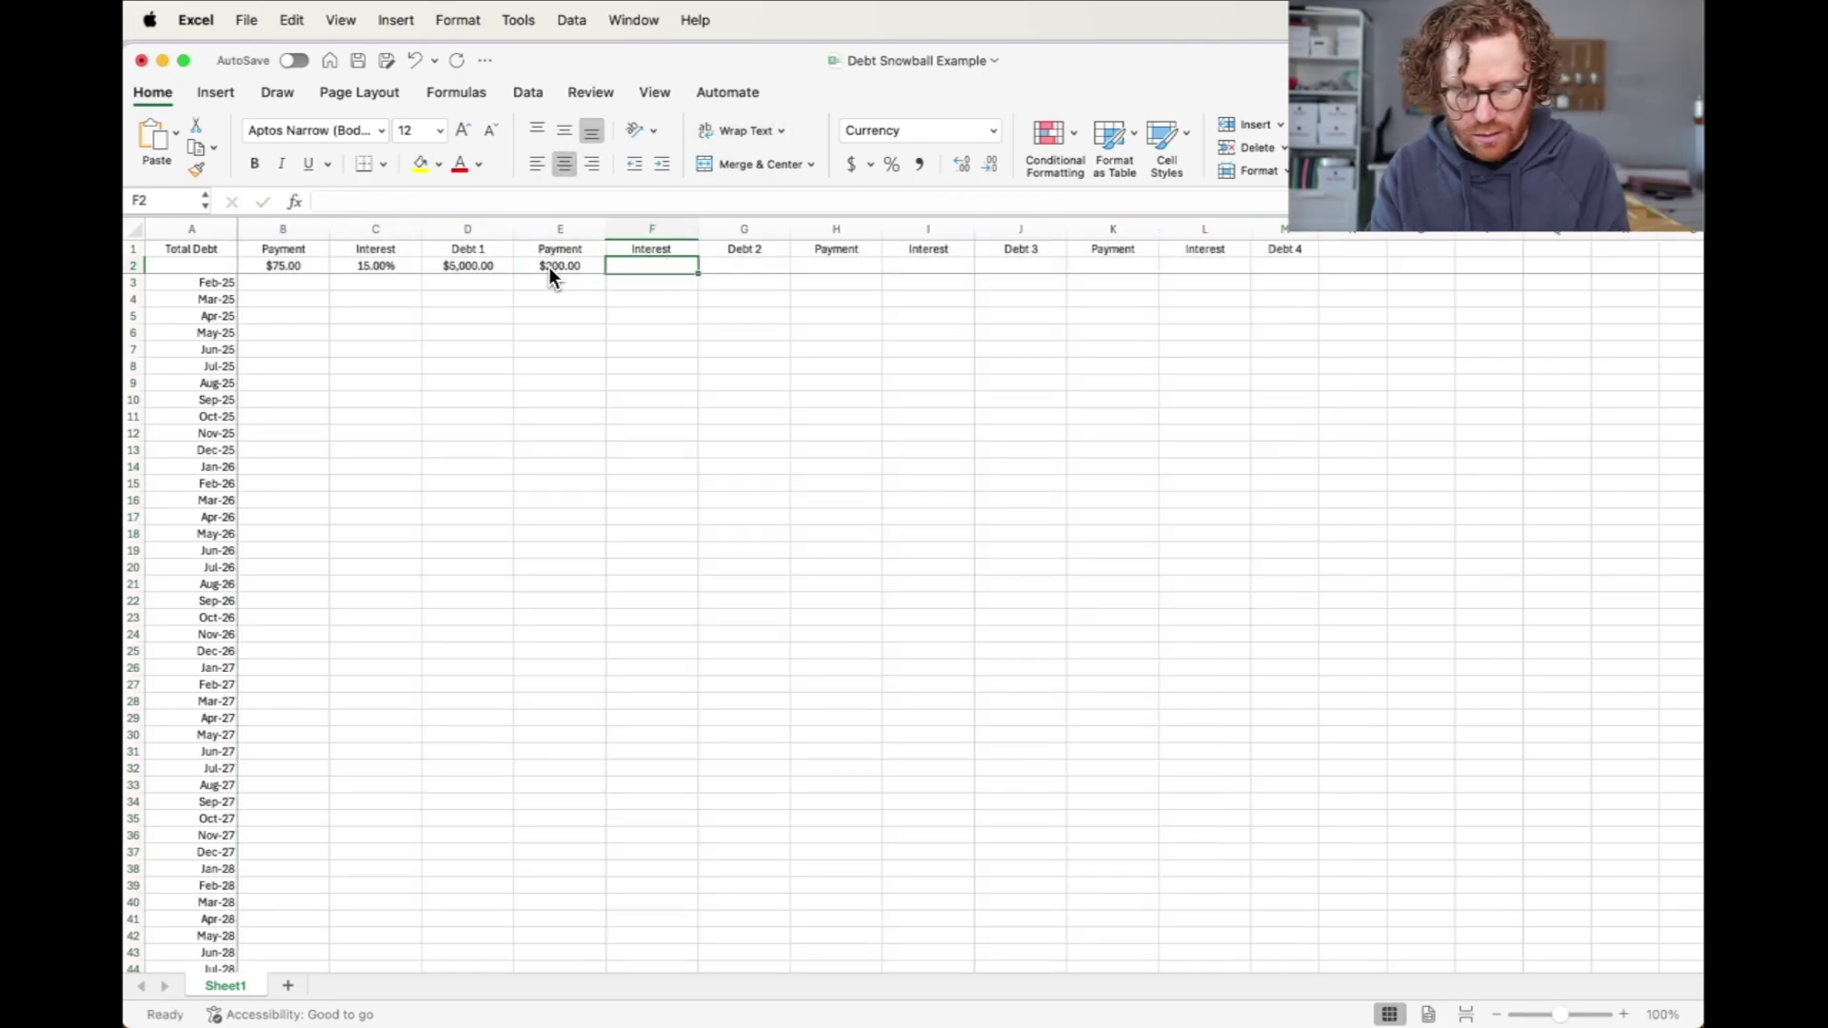
{"action": "type", "text": "5"}
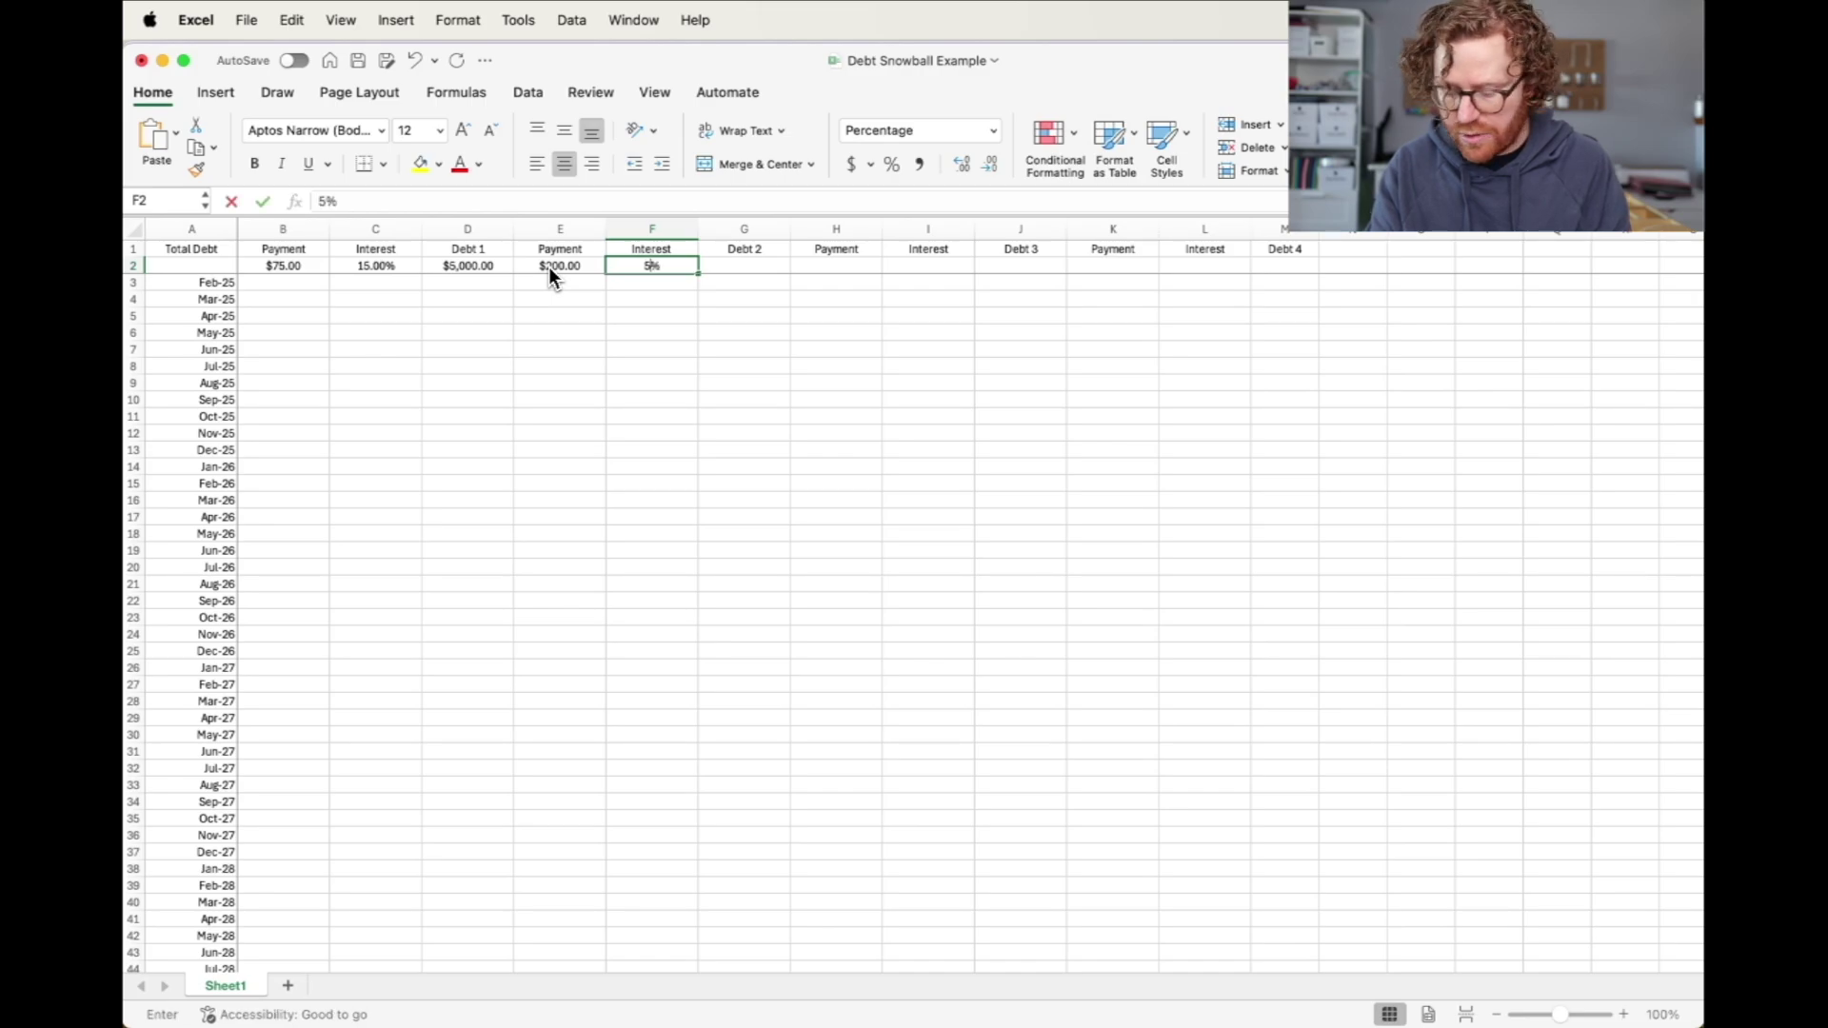
{"action": "key", "text": "Tab"}
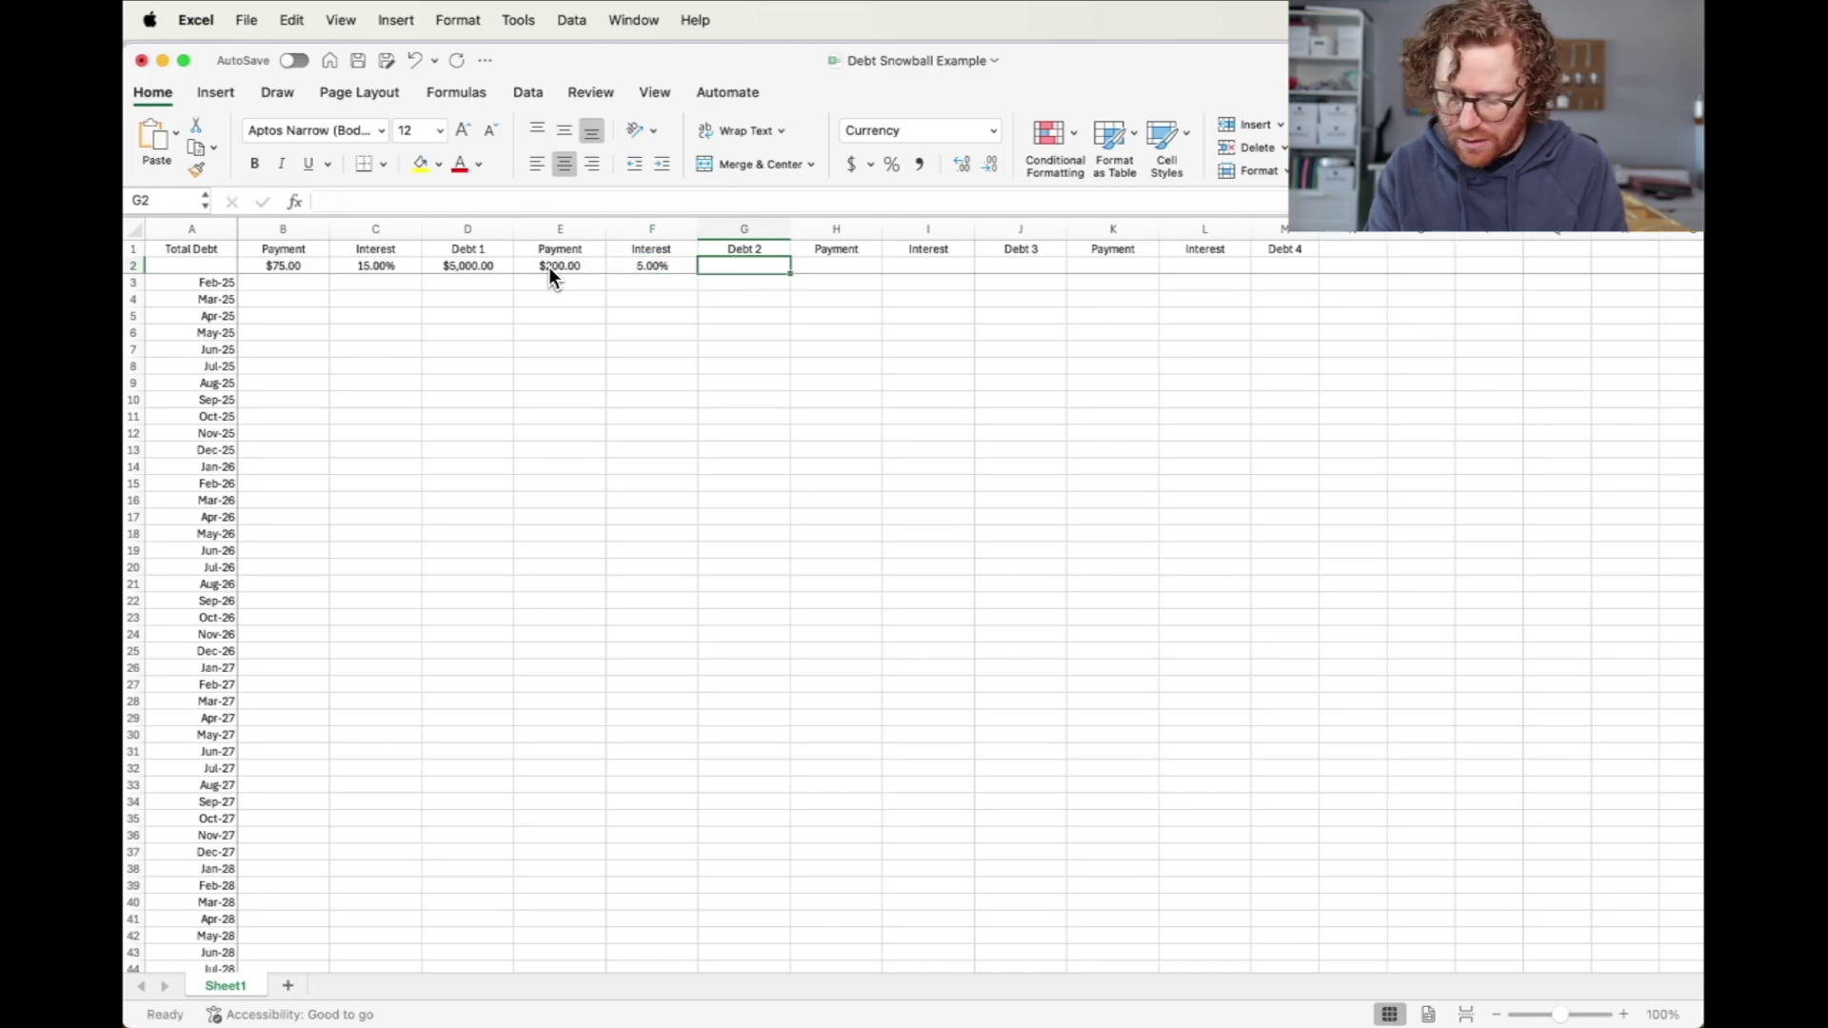
{"action": "type", "text": "10000"}
{"action": "key", "text": "Tab"}
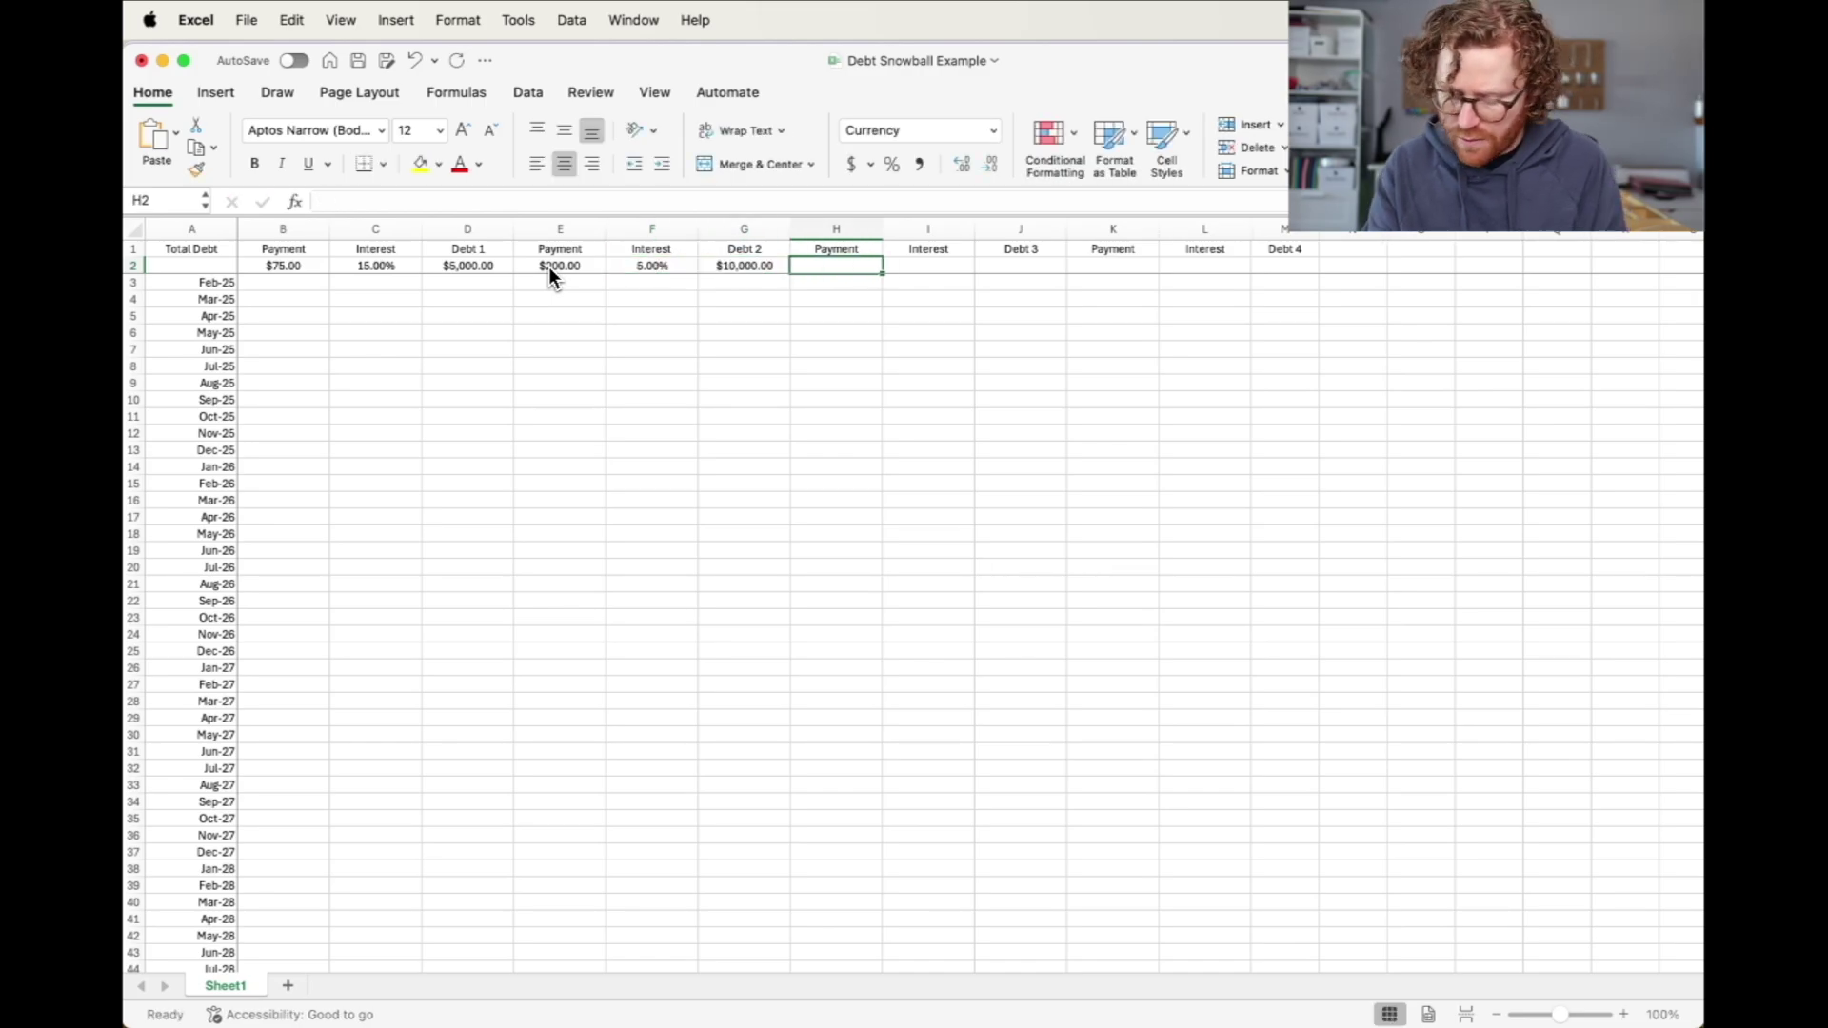
Step: Enter Debt 3's figures: 250 payment, 7% interest and a corrected 15000 balance in H2:J2
{"action": "type", "text": "250"}
{"action": "key", "text": "Tab"}
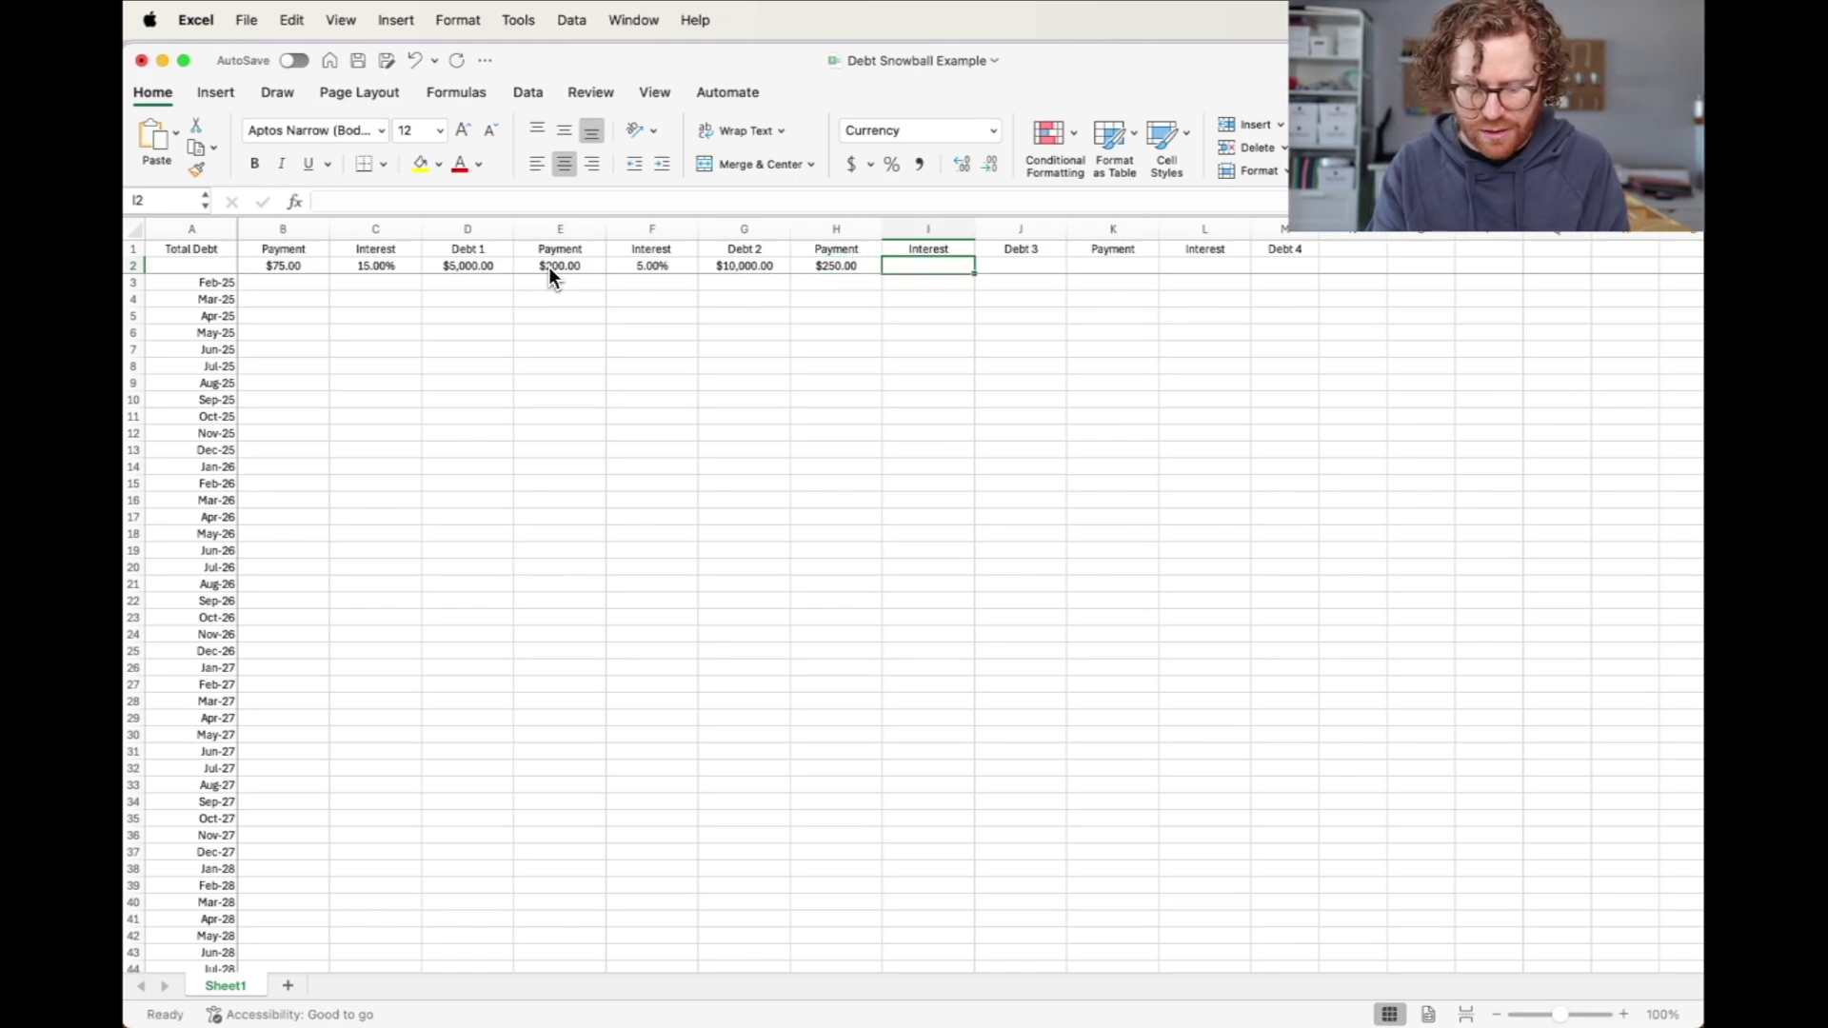
{"action": "type", "text": "7"}
{"action": "key", "text": "Tab"}
{"action": "type", "text": "15"}
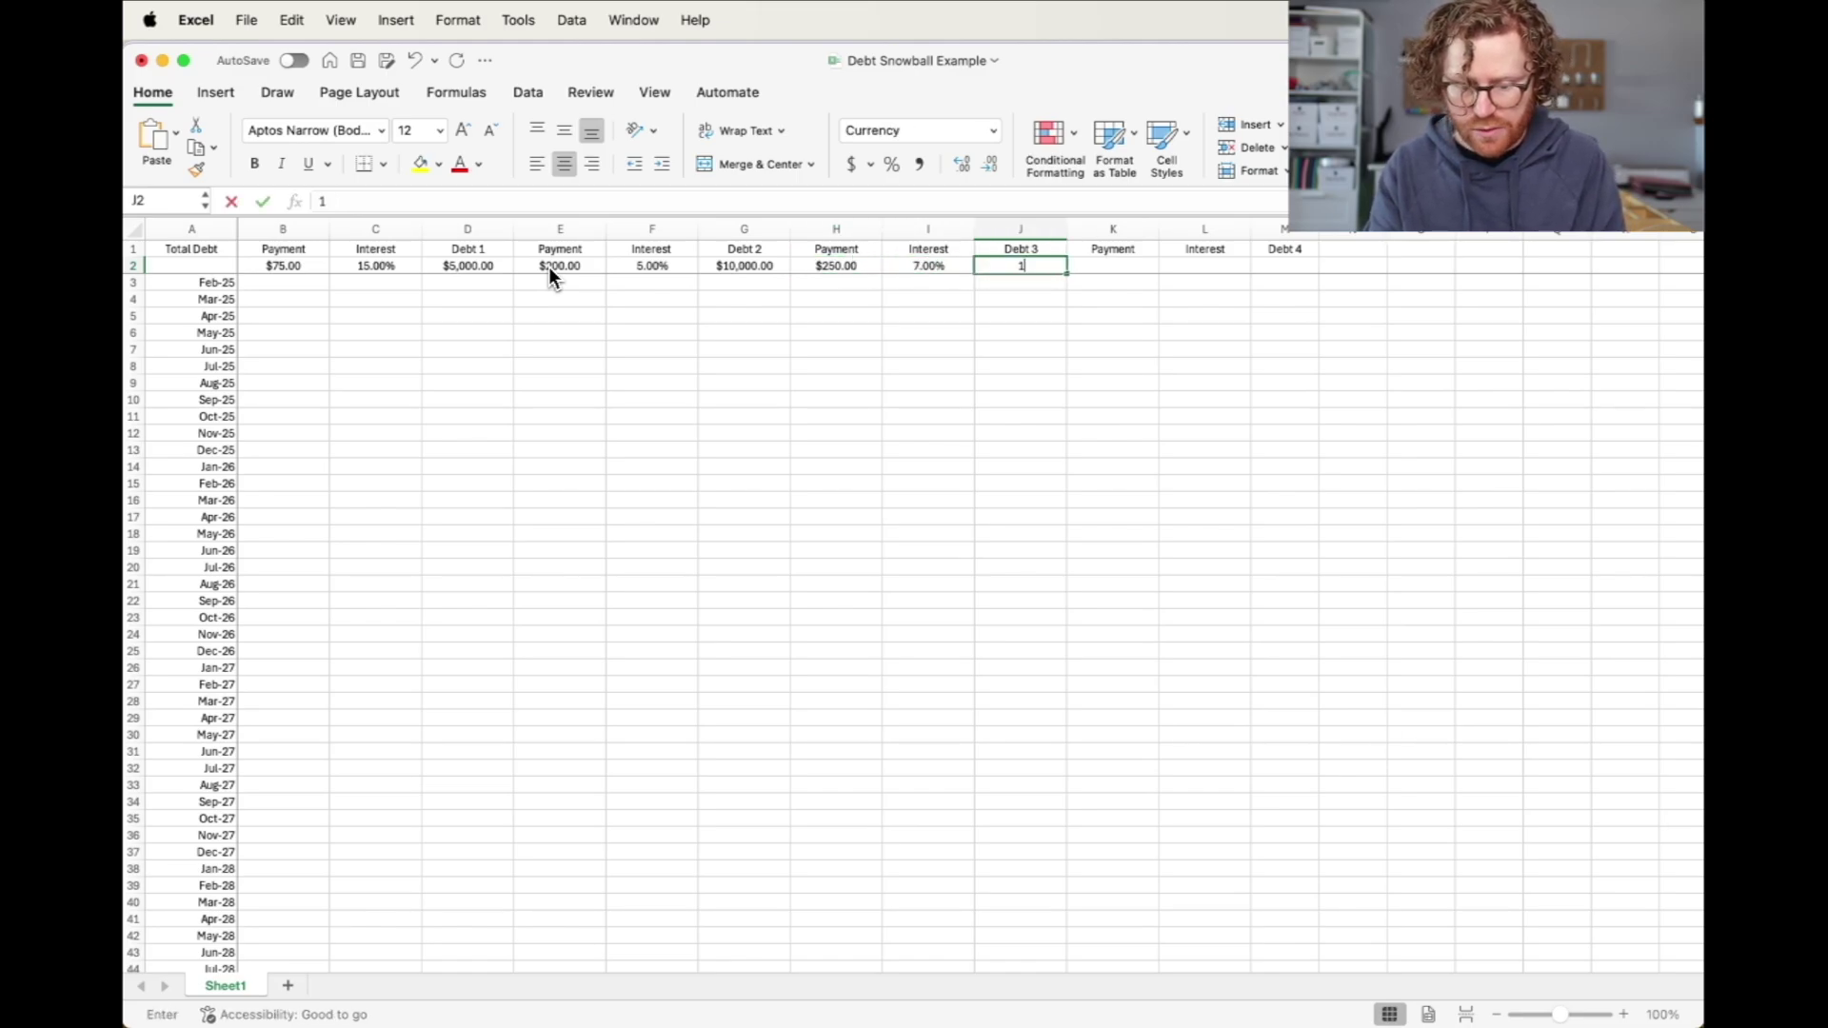
{"action": "key", "text": "Tab"}
{"action": "left_click", "coordinate": [1009, 267]}
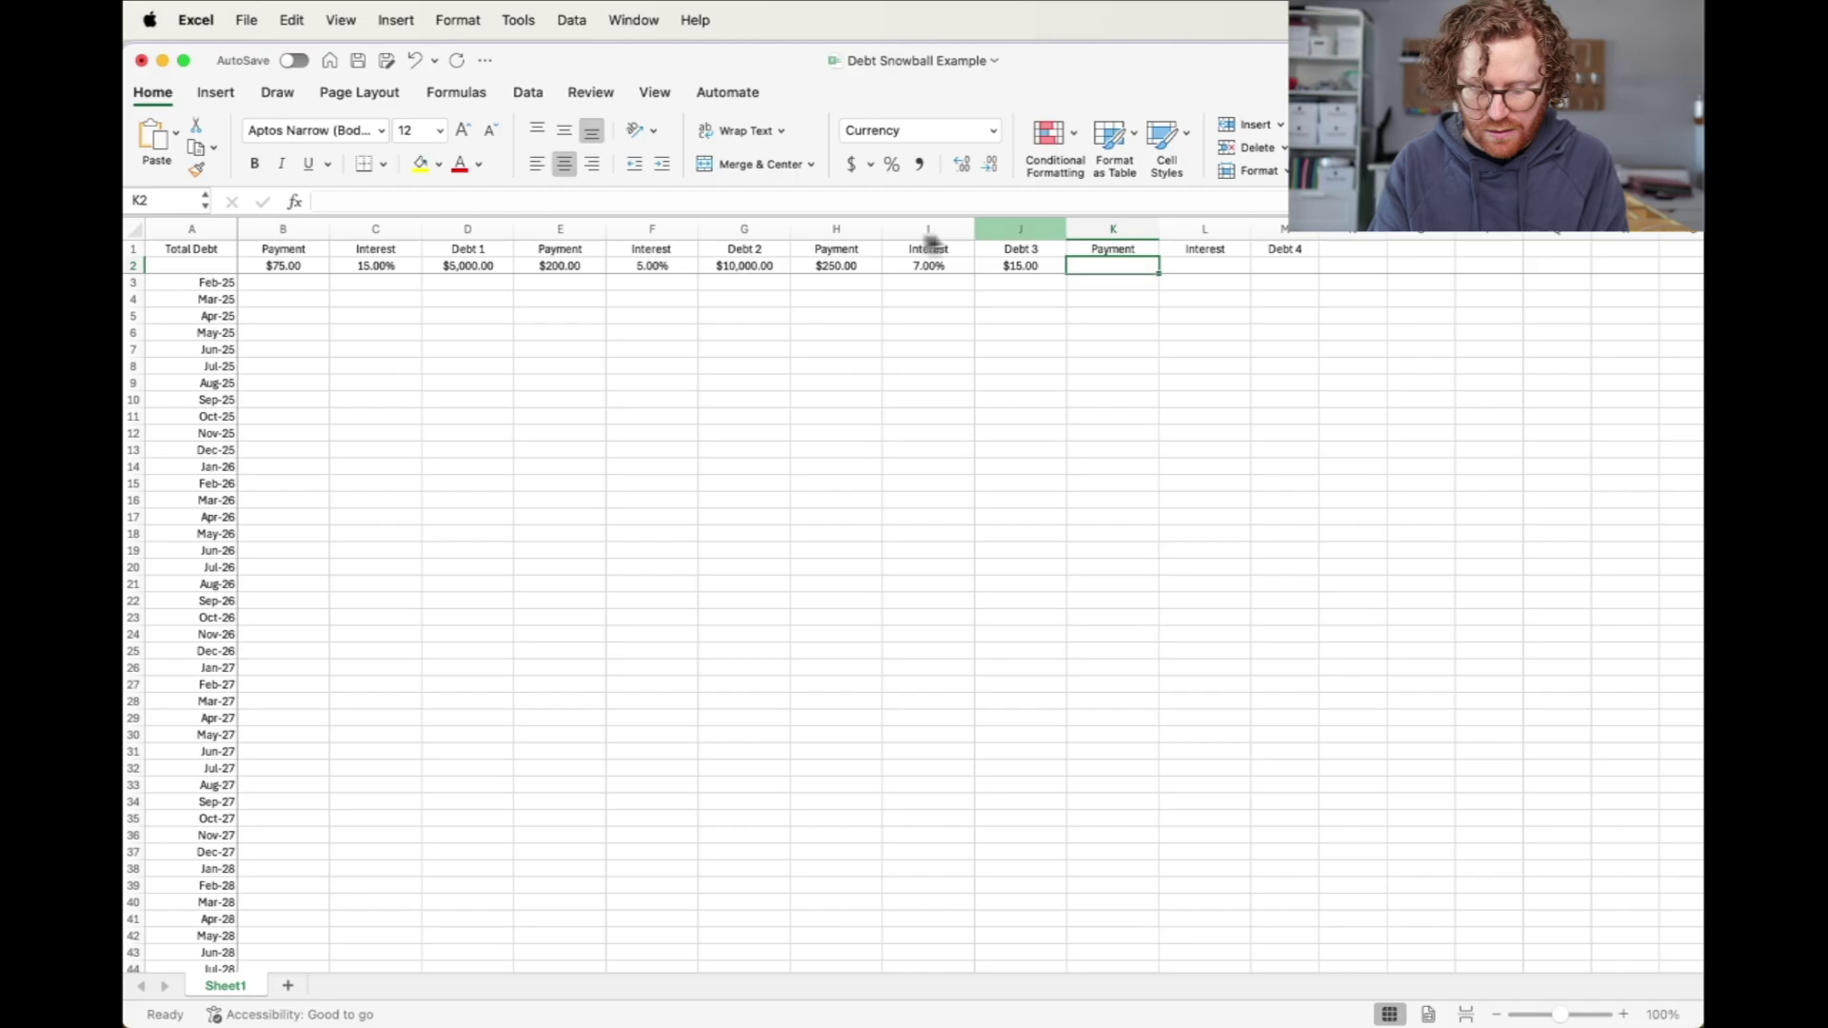
{"action": "key", "text": "BackSpace"}
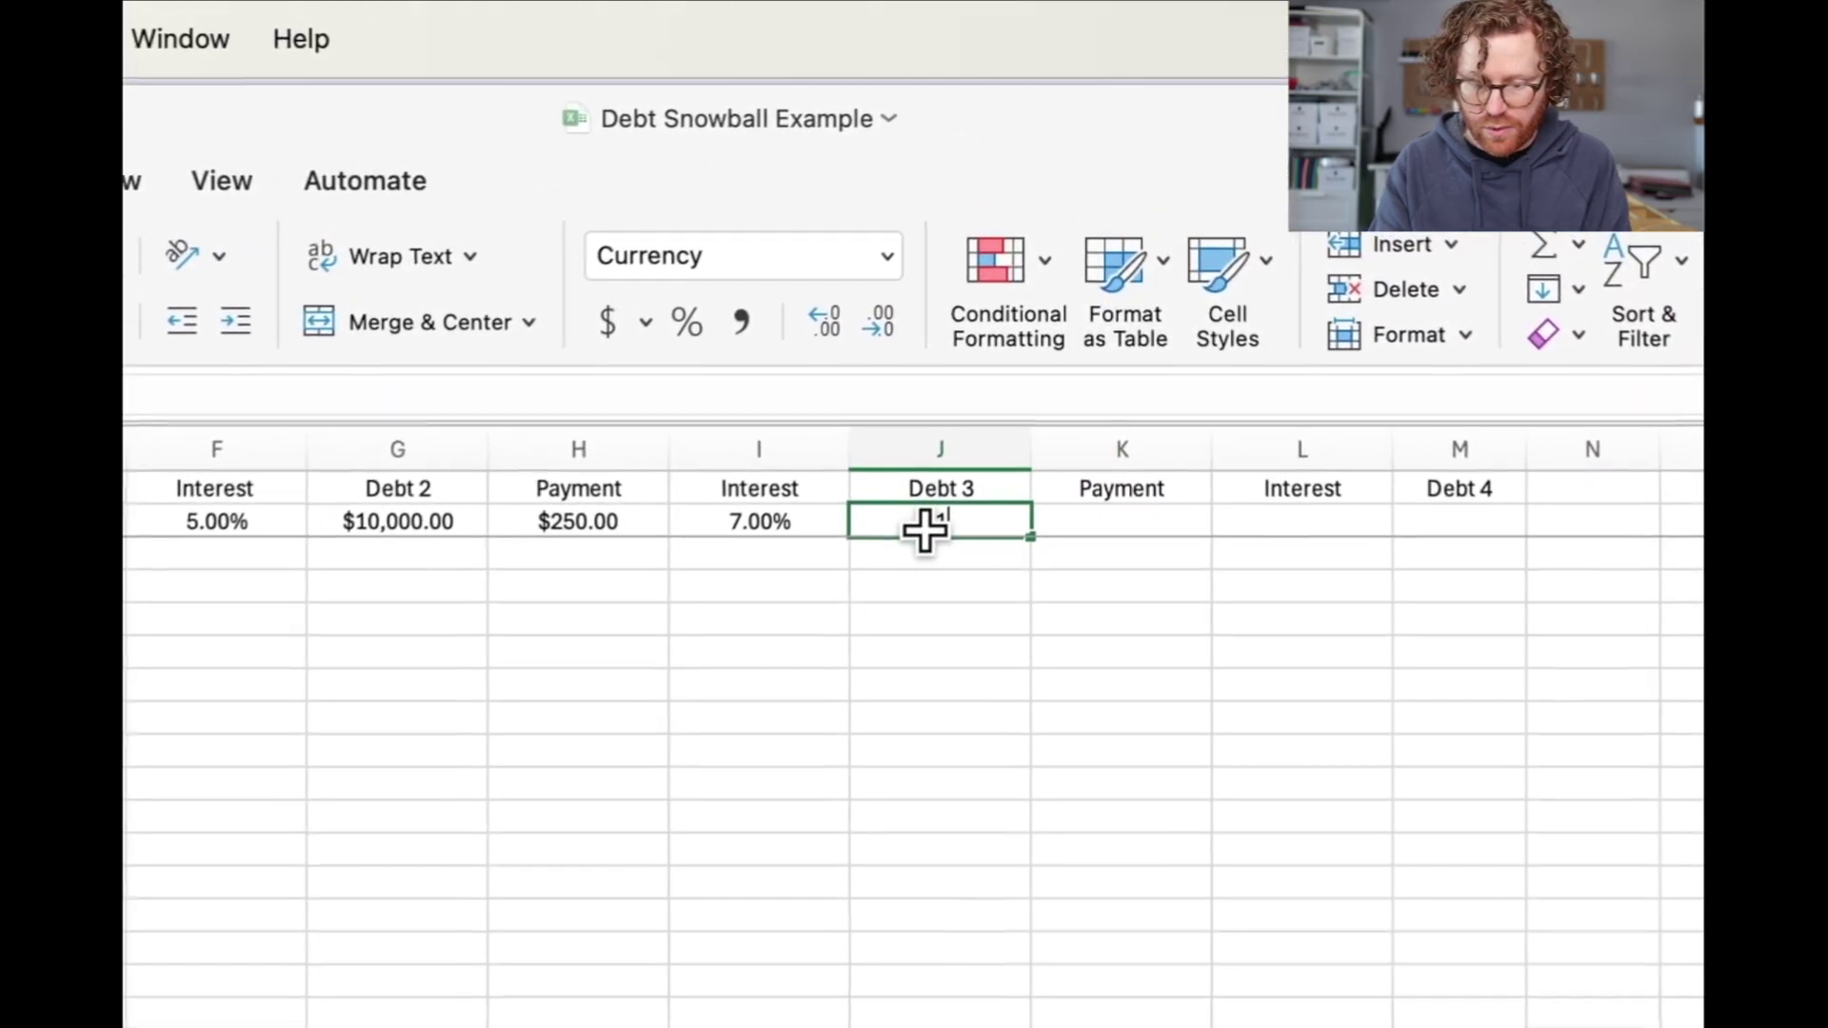
{"action": "type", "text": "15000"}
{"action": "key", "text": "Tab"}
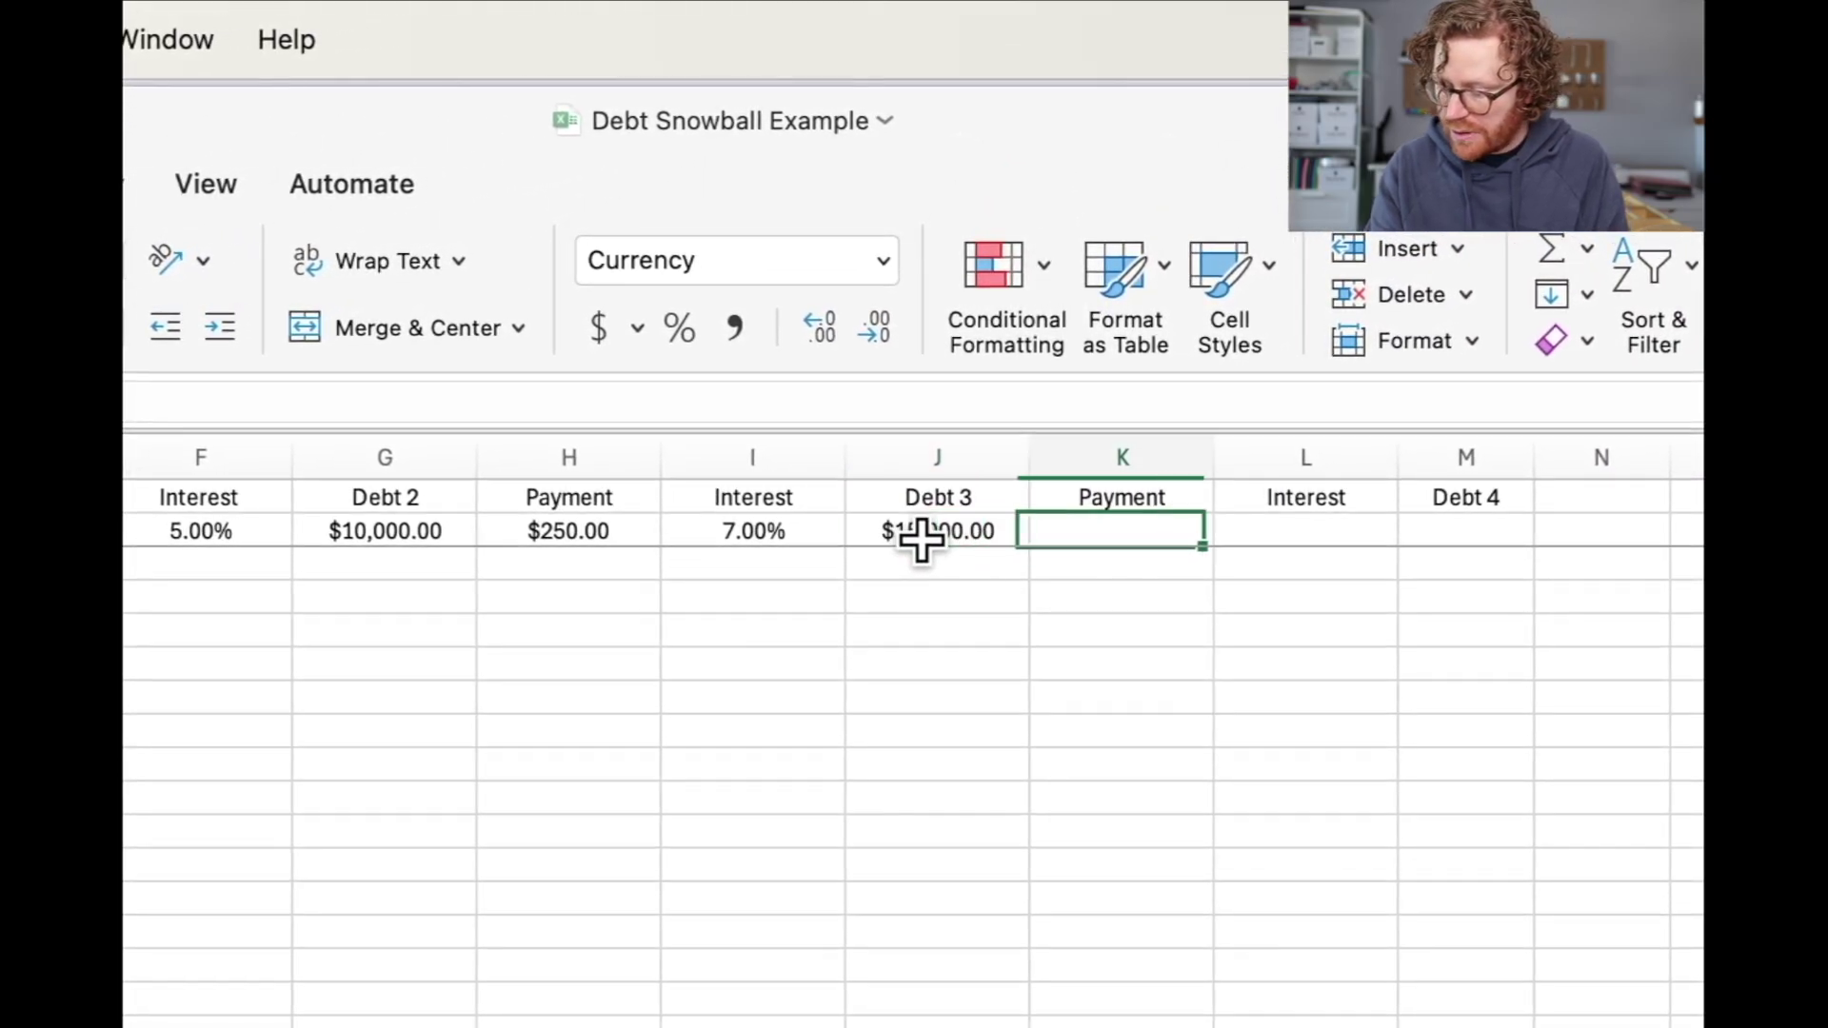
Step: Enter Debt 4's 600 payment in K2 and recheck the Debt 3 balance in J2
{"action": "type", "text": "600"}
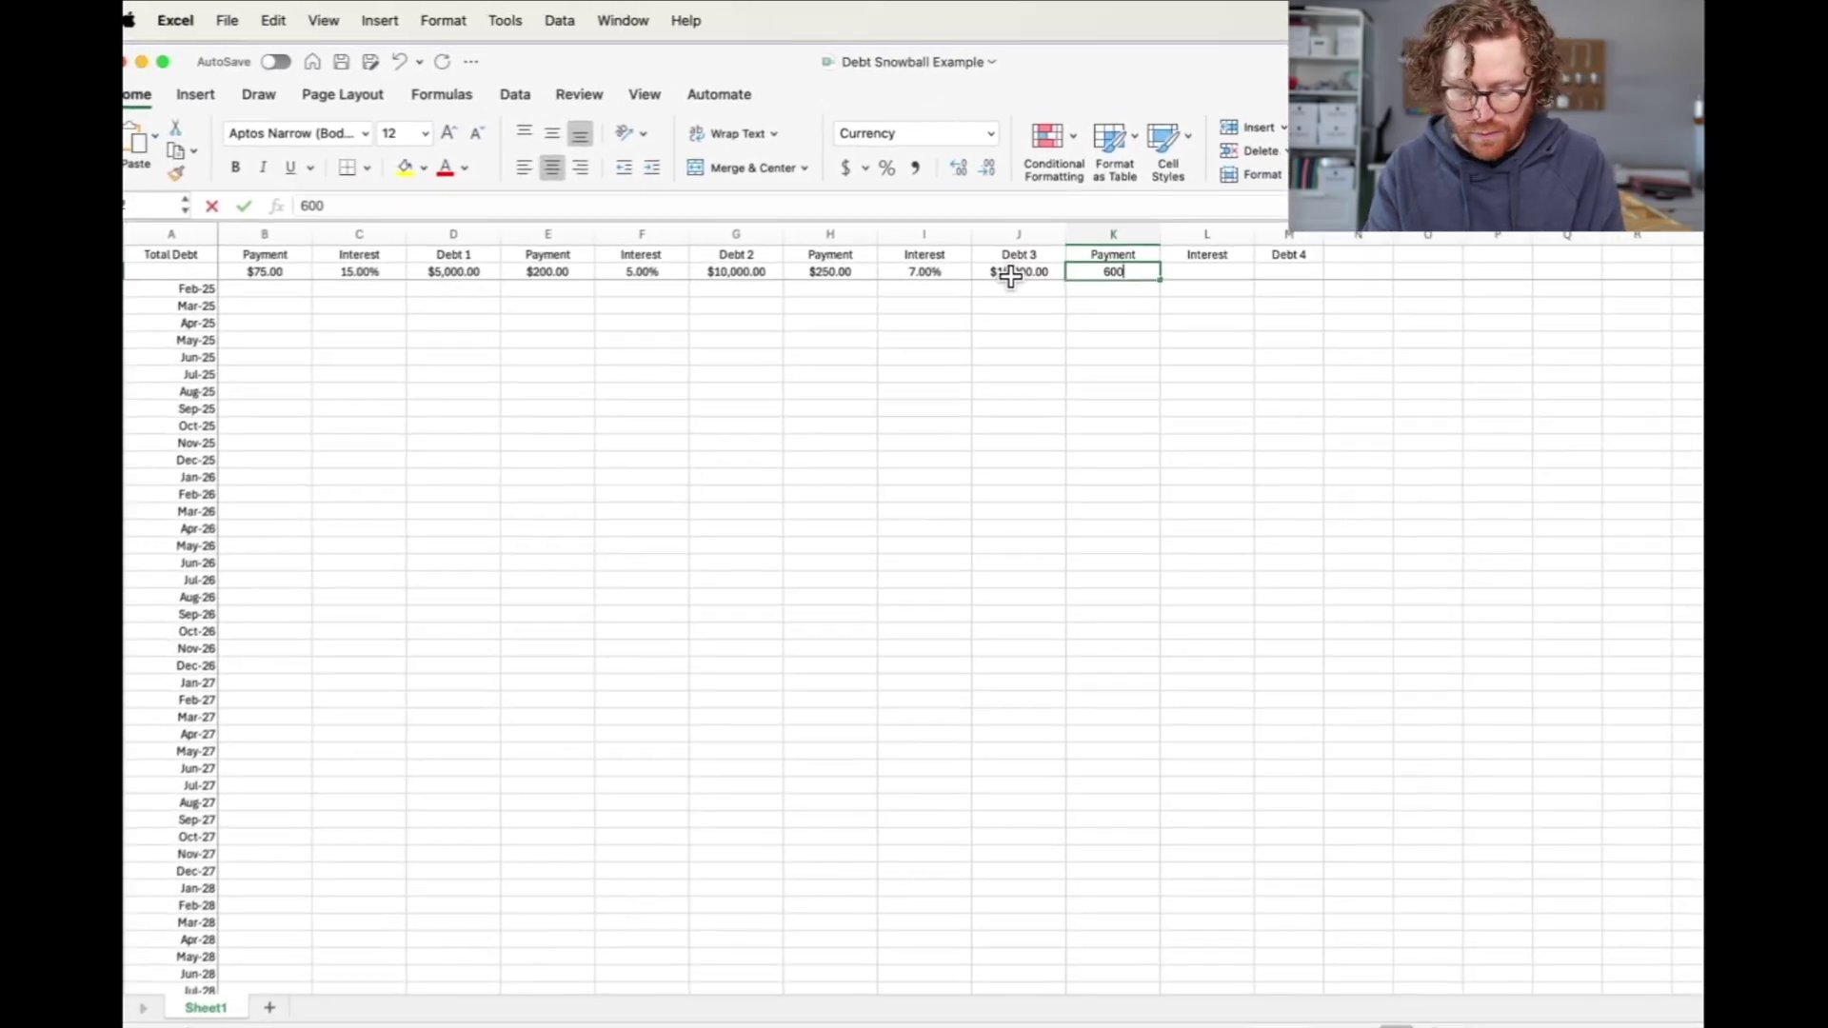
{"action": "key", "text": "Tab"}
{"action": "key", "text": "Tab"}
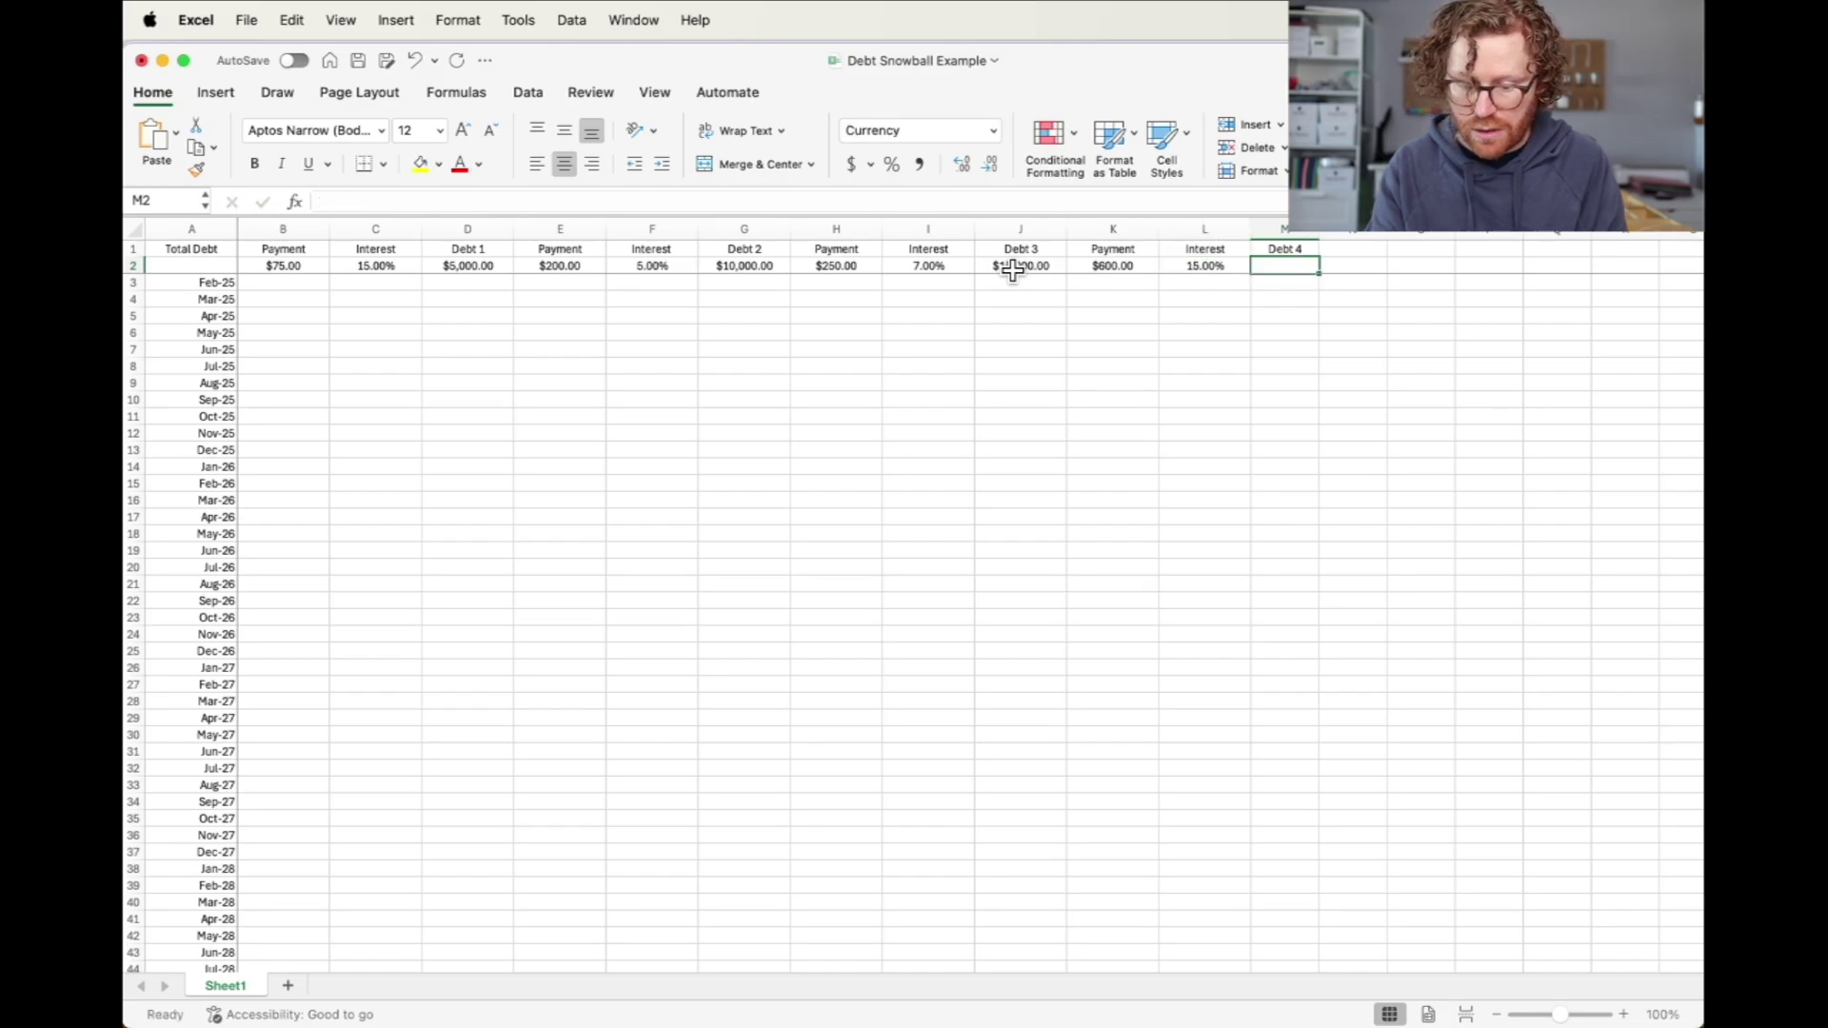
{"action": "type", "text": "200.00"}
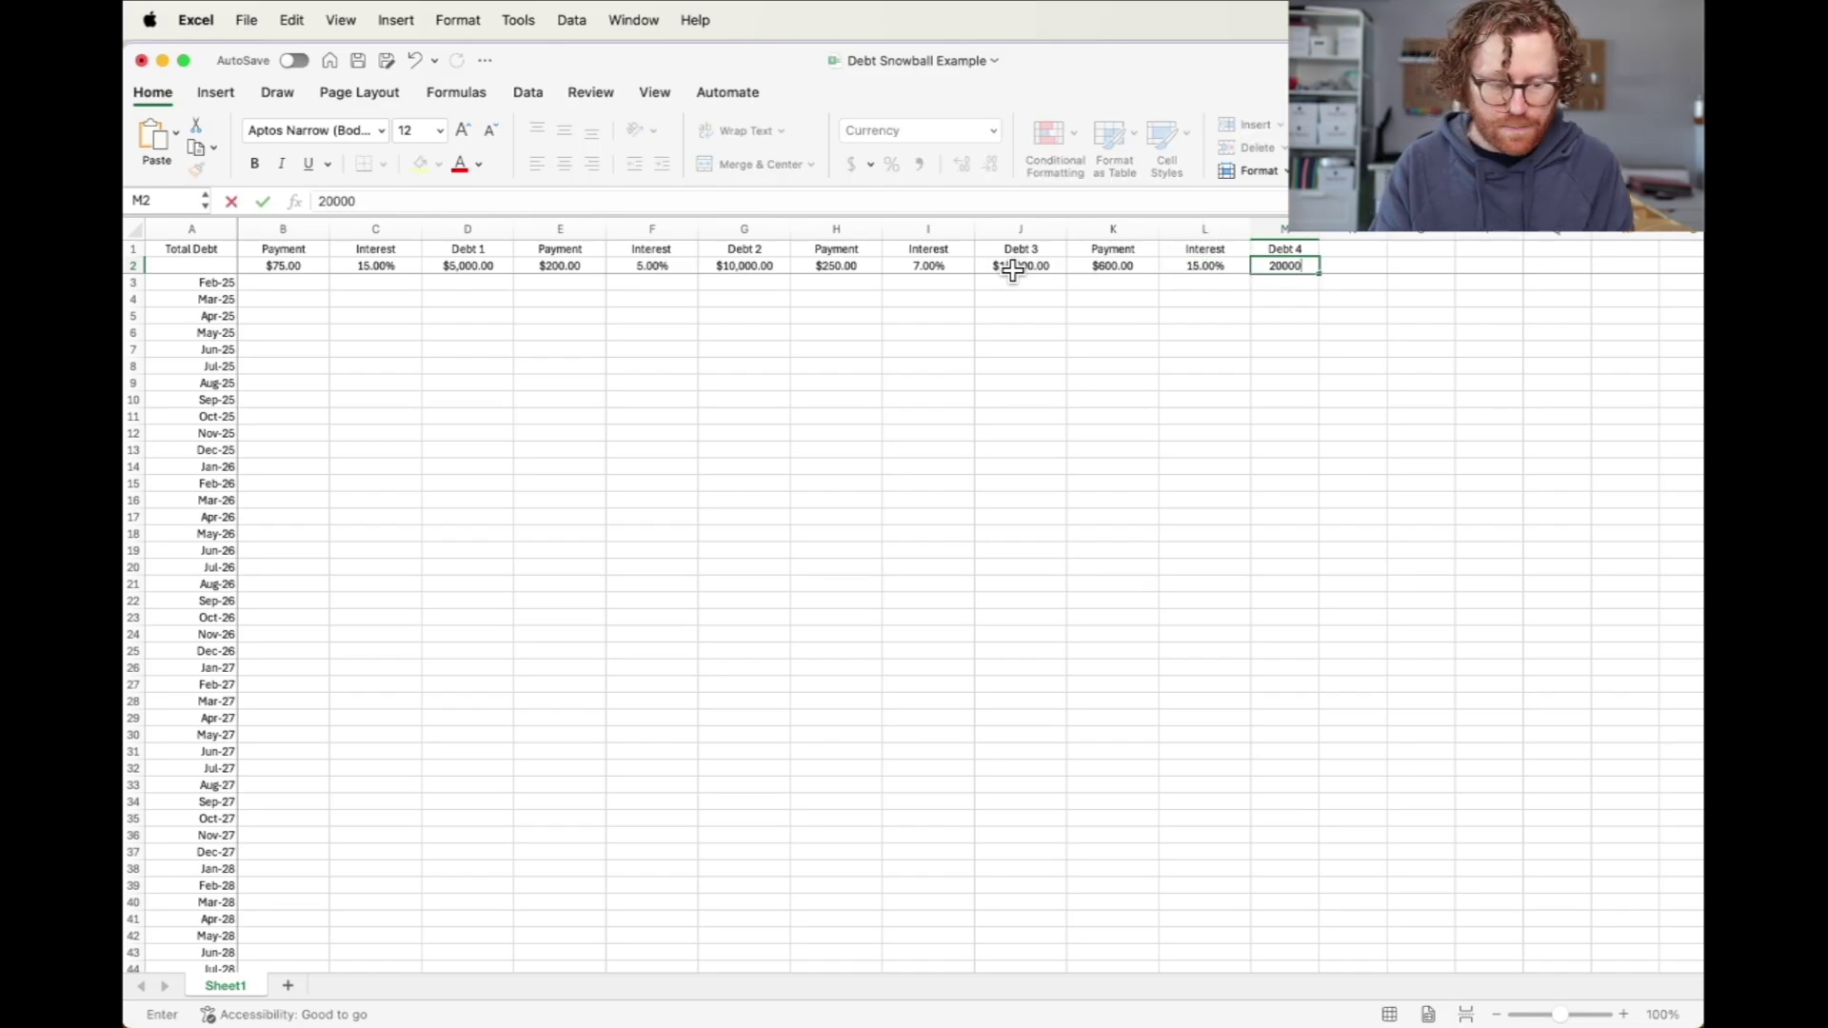
{"action": "left_click", "coordinate": [1013, 270]}
Step: Enter =SUM(D2,G2,J2,M2) in A2 so Total Debt totals the four balances, $50,000.00
{"action": "left_click", "coordinate": [180, 266]}
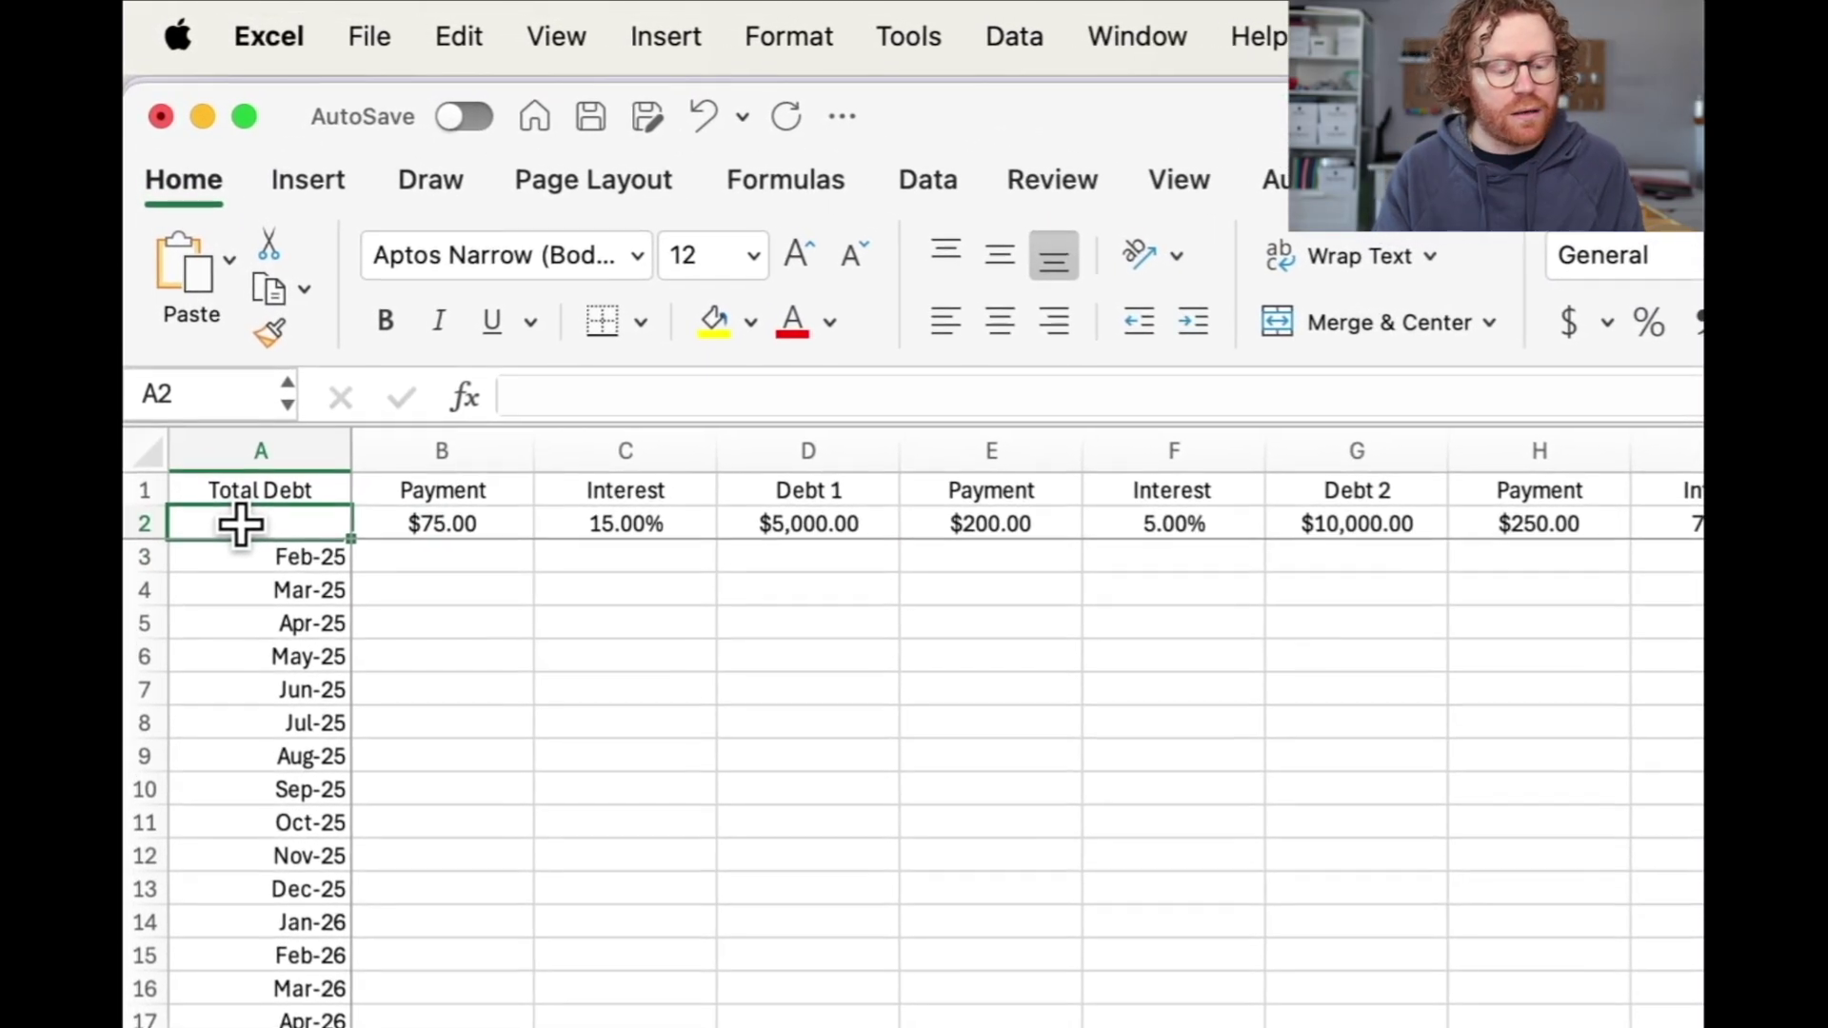
{"action": "type", "text": "=suM"}
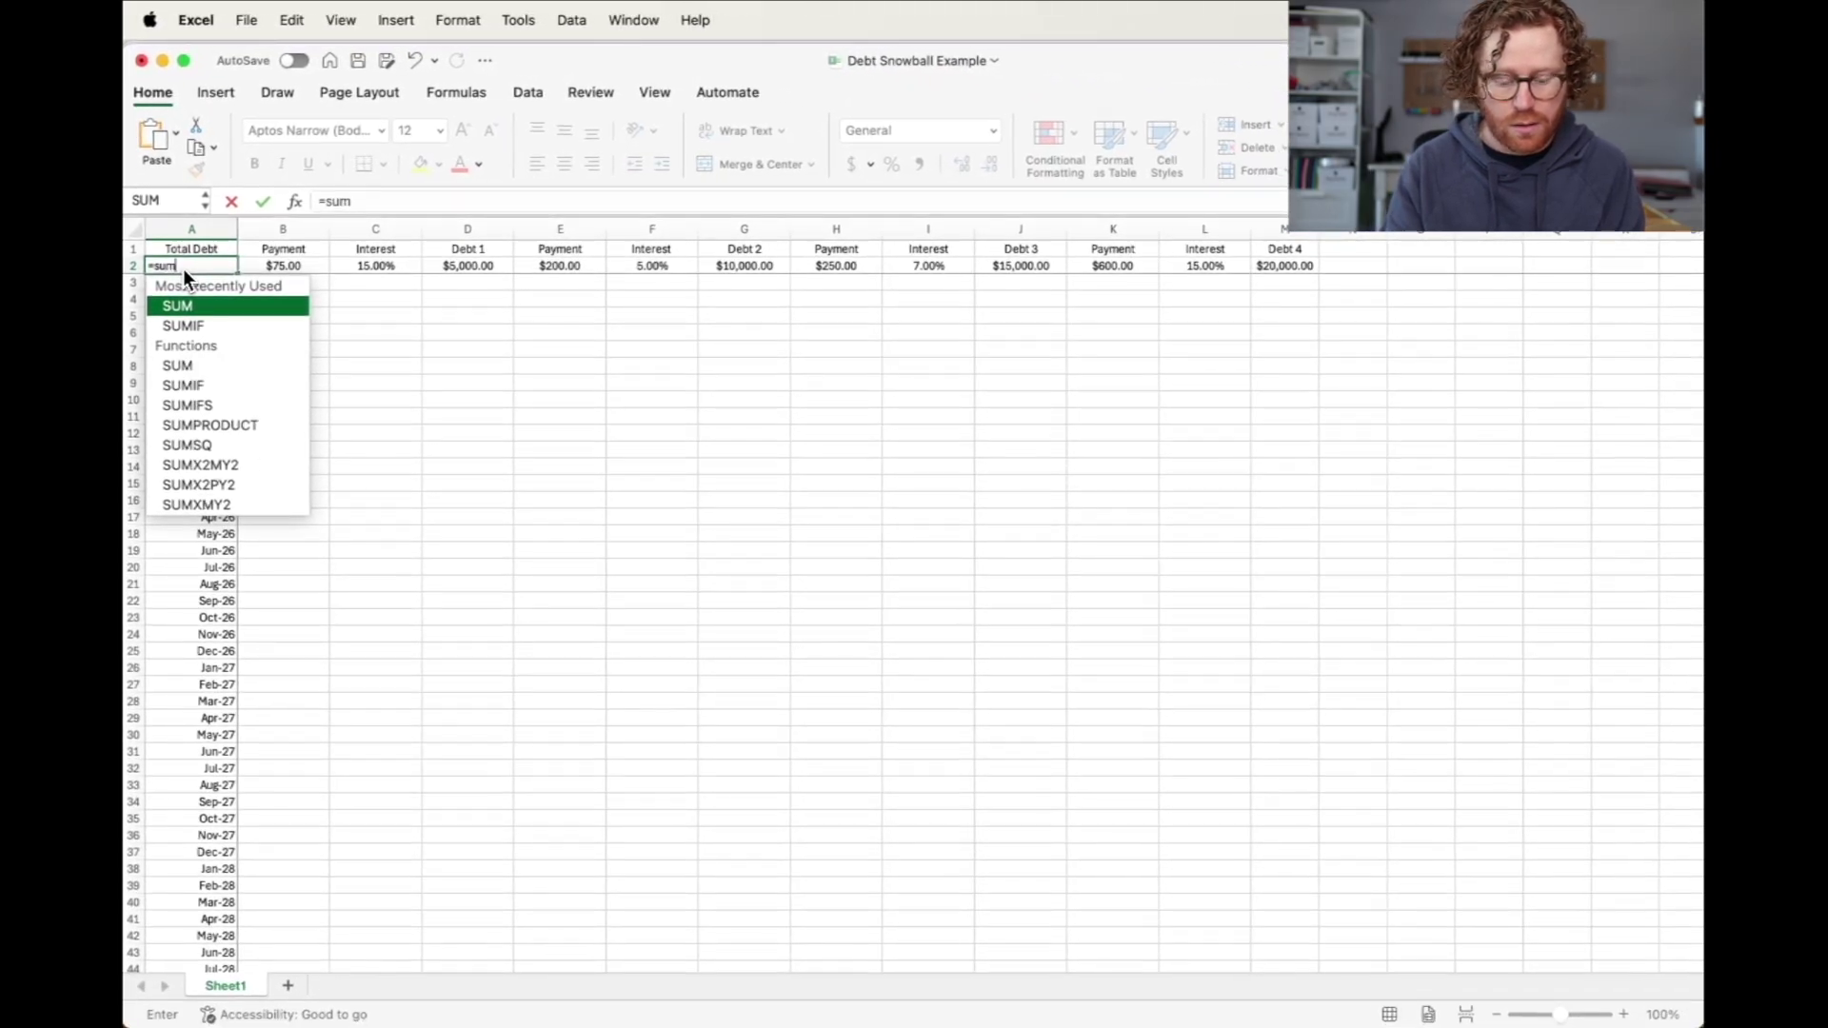
{"action": "key", "text": "BackSpace"}
{"action": "type", "text": "m("}
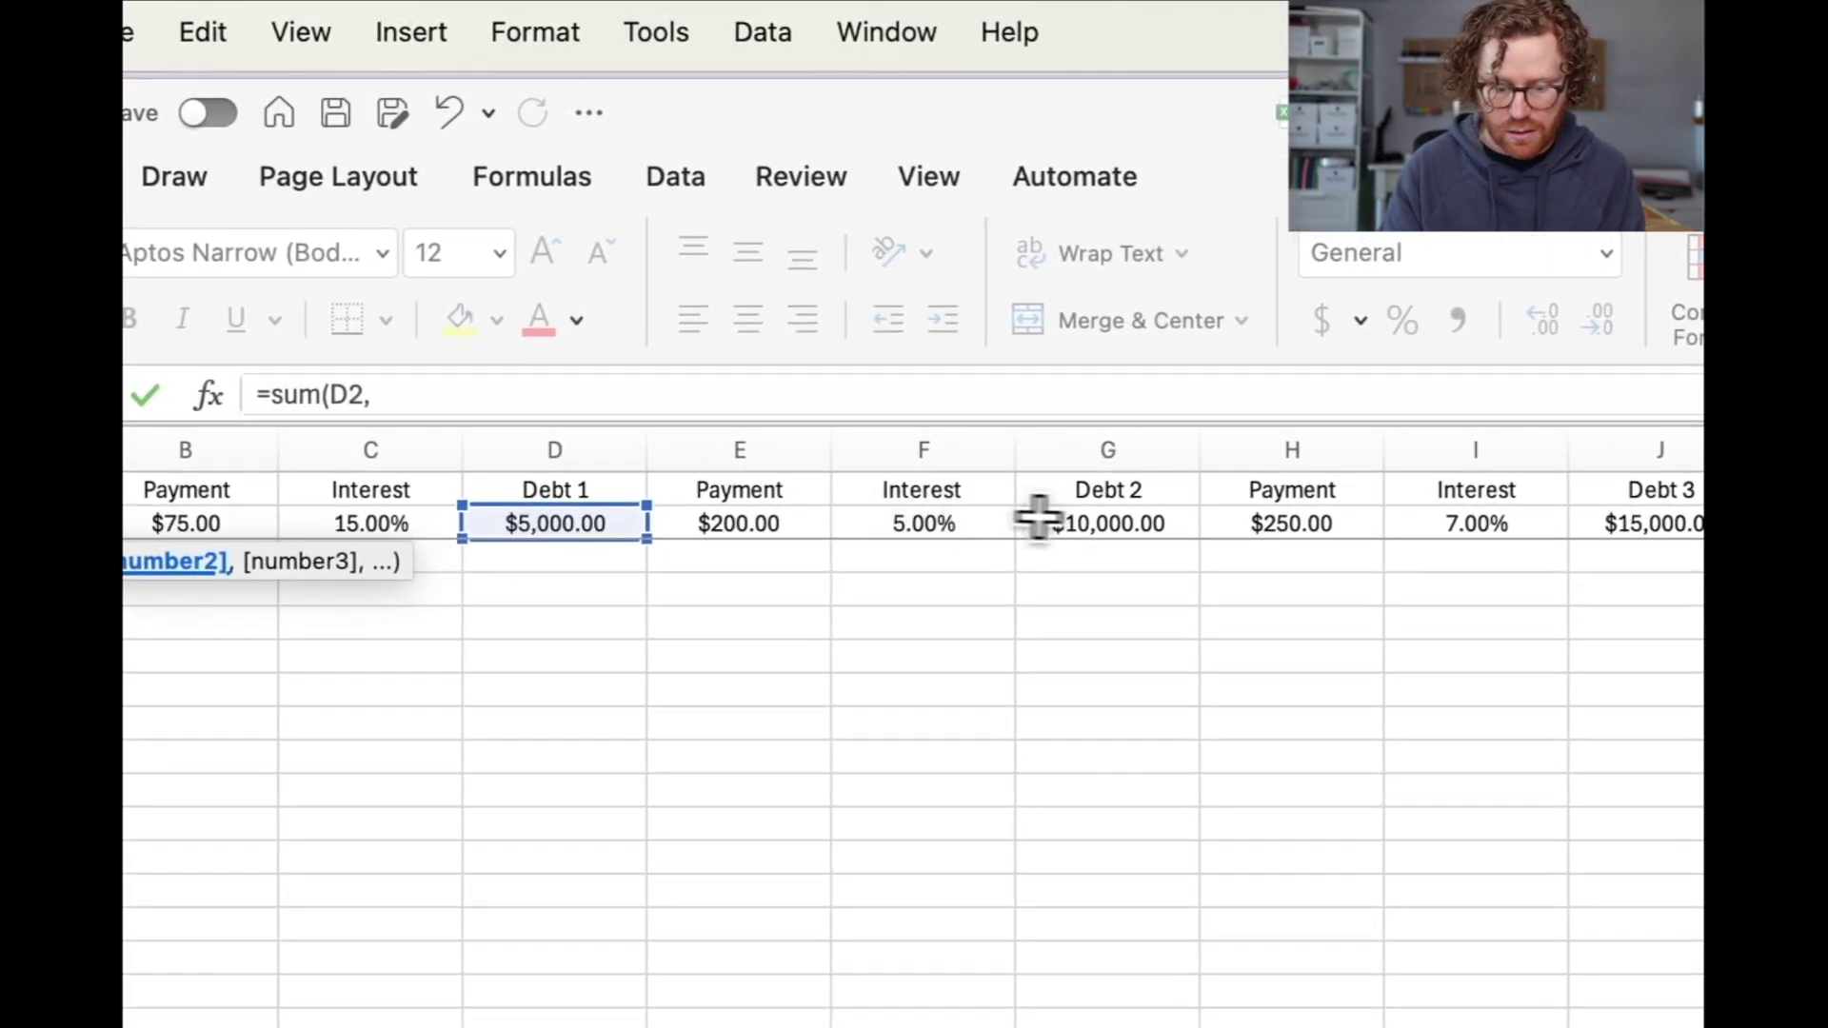
{"action": "left_click", "coordinate": [1101, 521]}
{"action": "type", "text": ","}
{"action": "left_click", "coordinate": [1313, 519]}
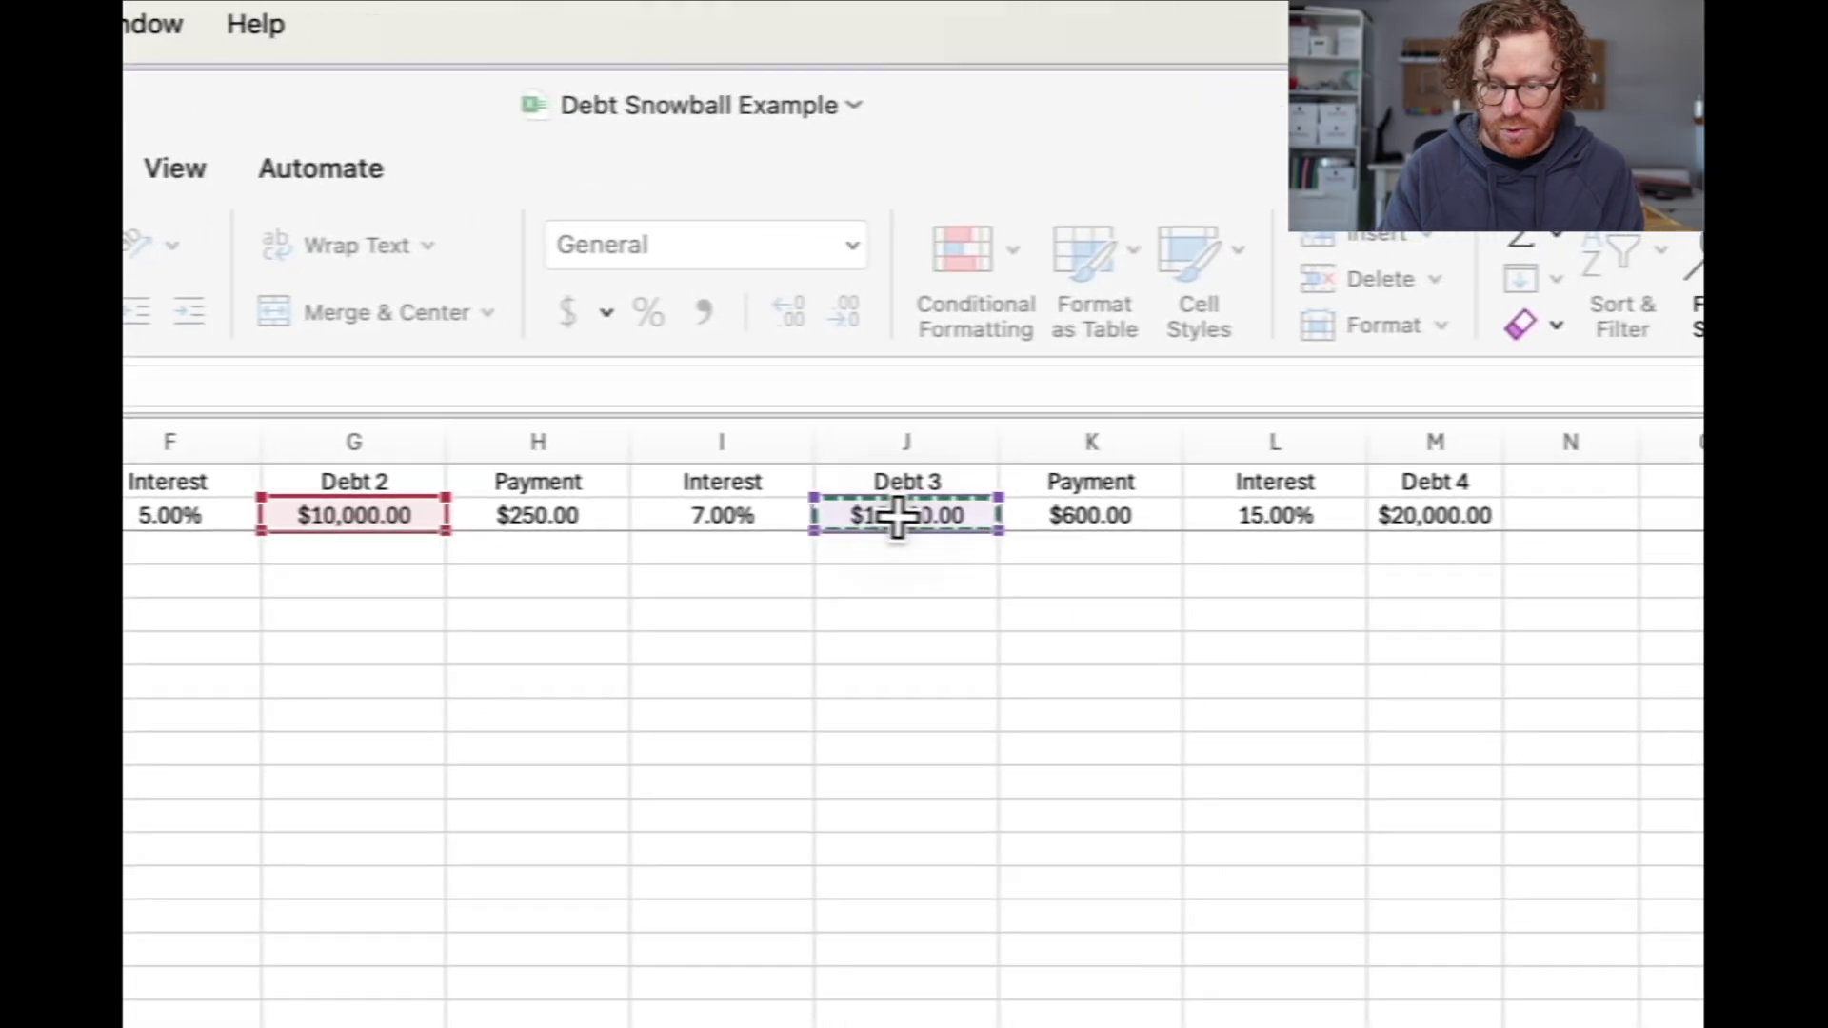
{"action": "type", "text": ","}
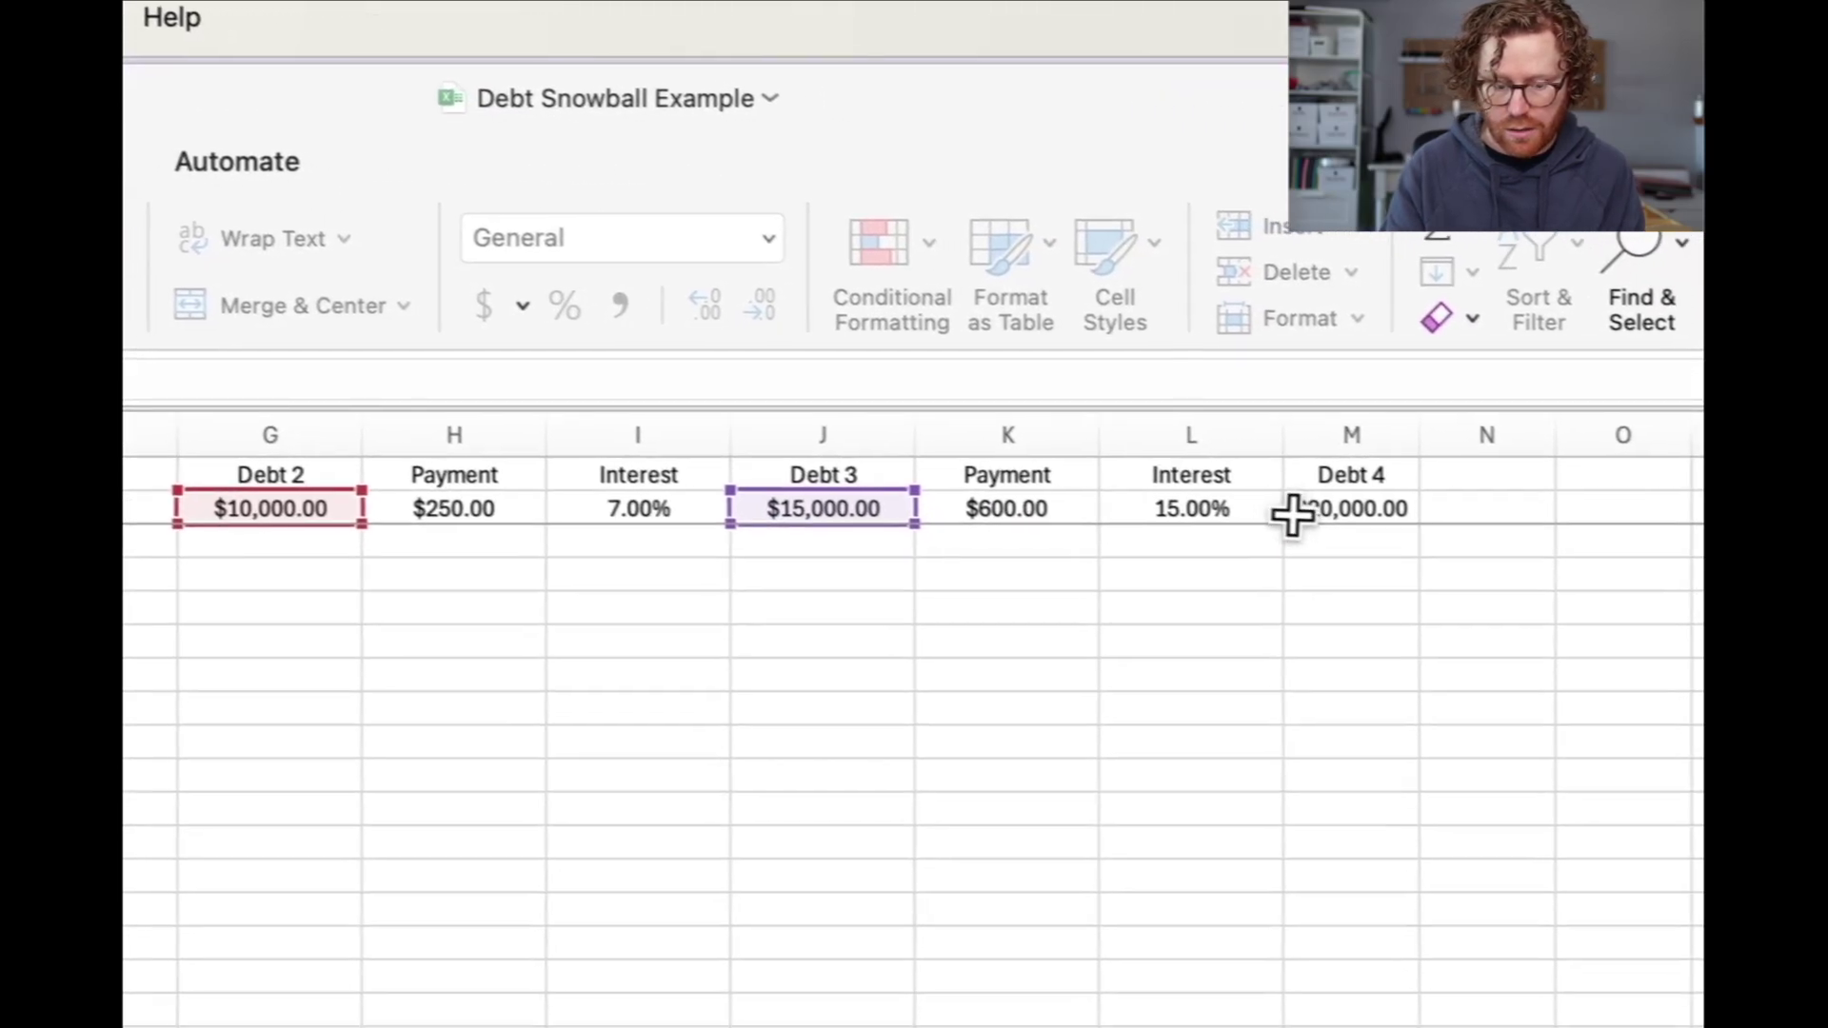
{"action": "left_click", "coordinate": [1314, 515]}
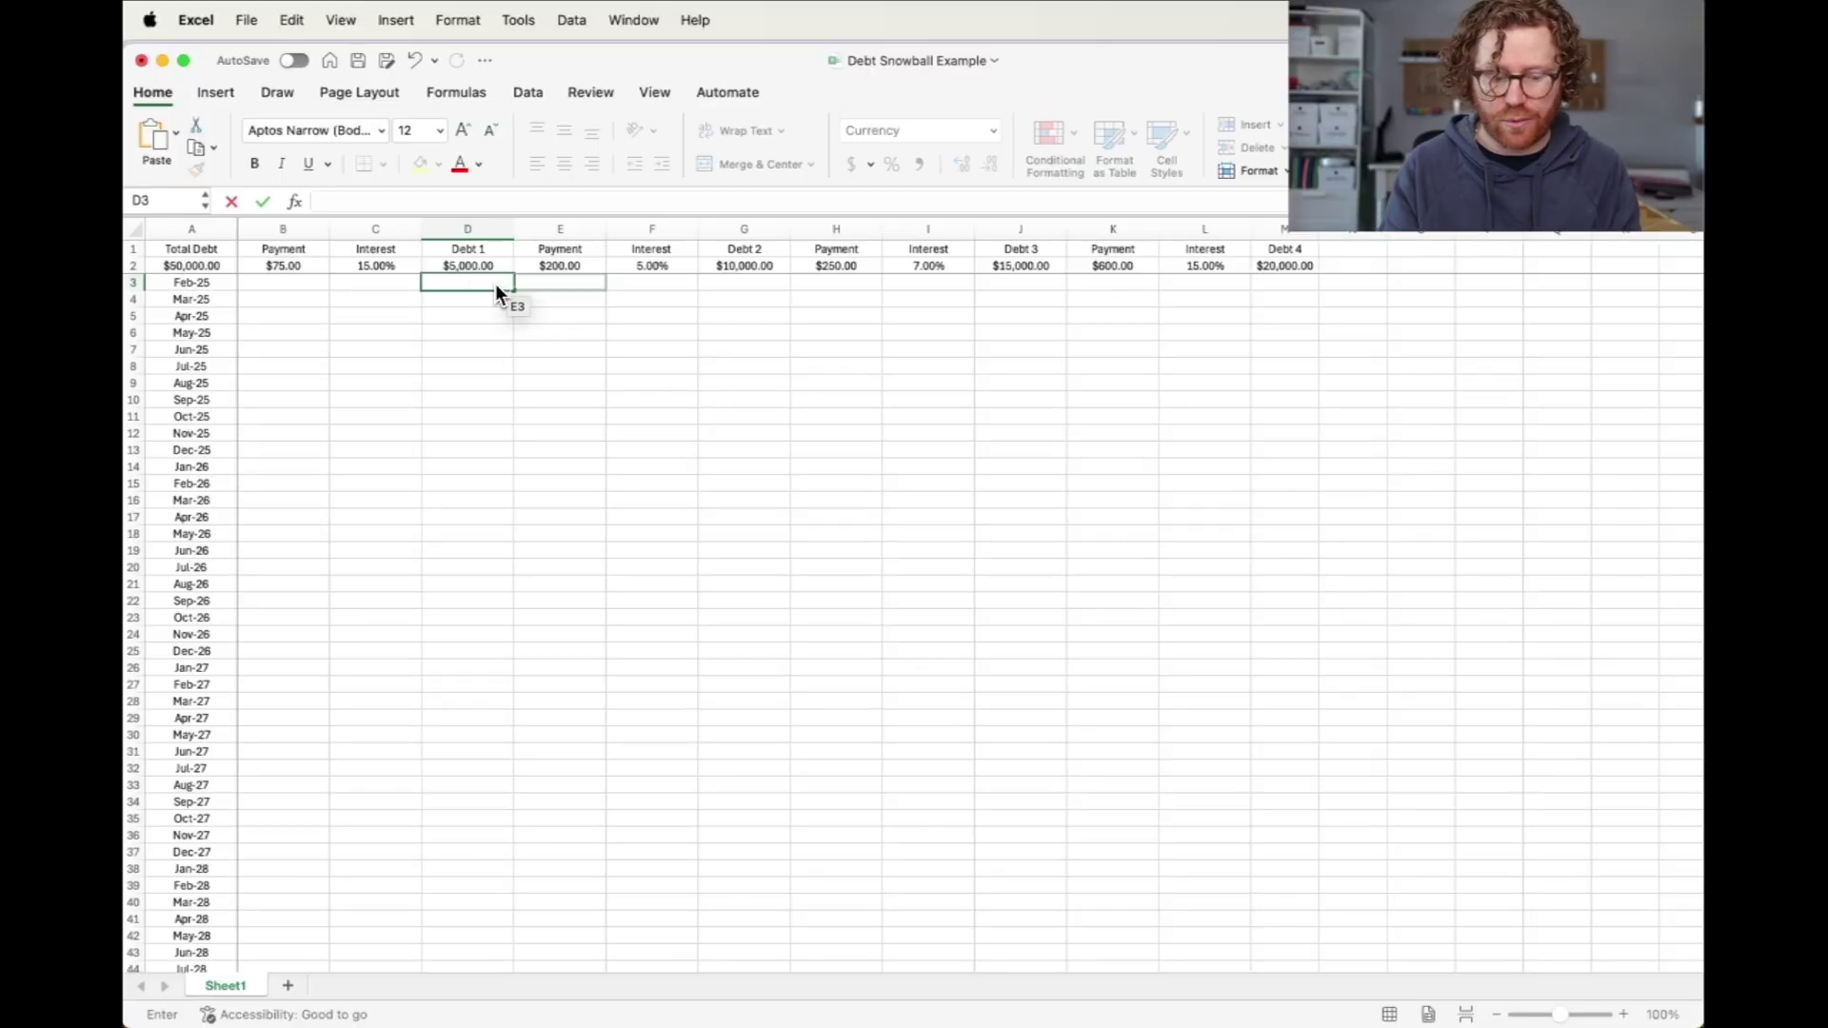
Step: Enter the first-month balance formula =(D2-B2)+((D2*C2)/12) in D3, giving $4,987.50
{"action": "type", "text": "="}
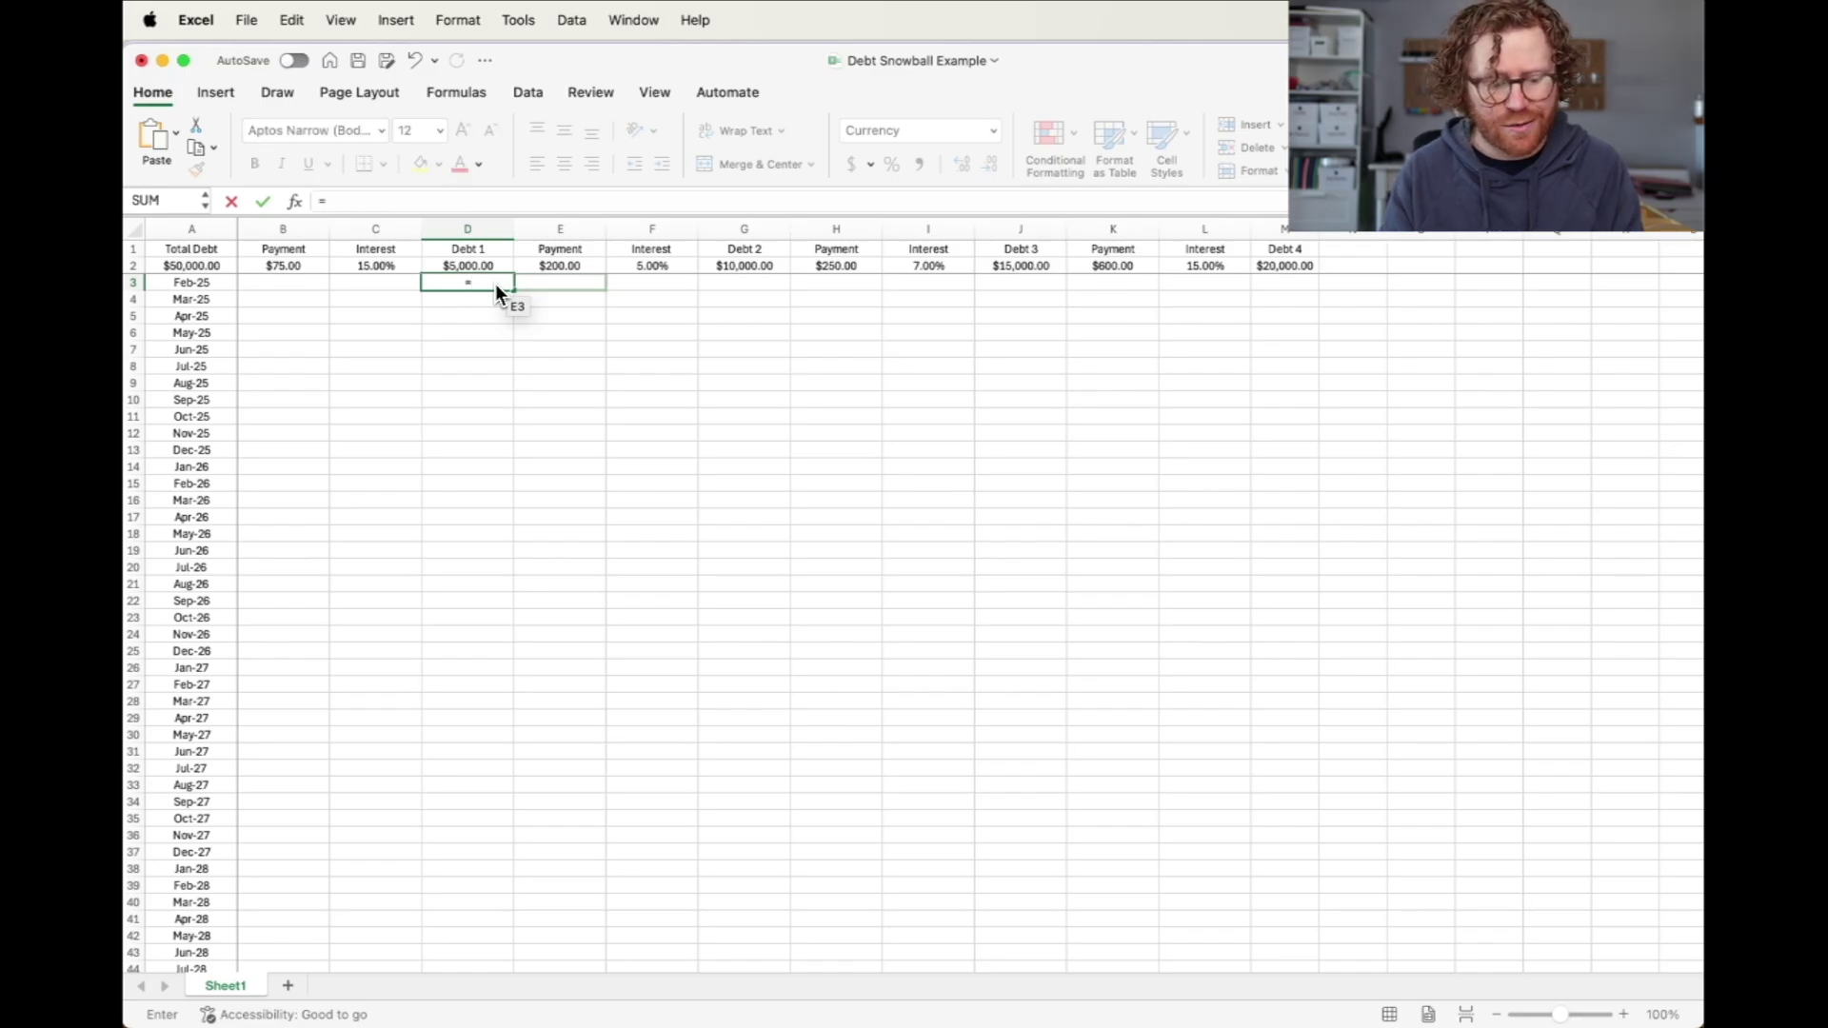
{"action": "left_click", "coordinate": [464, 262]}
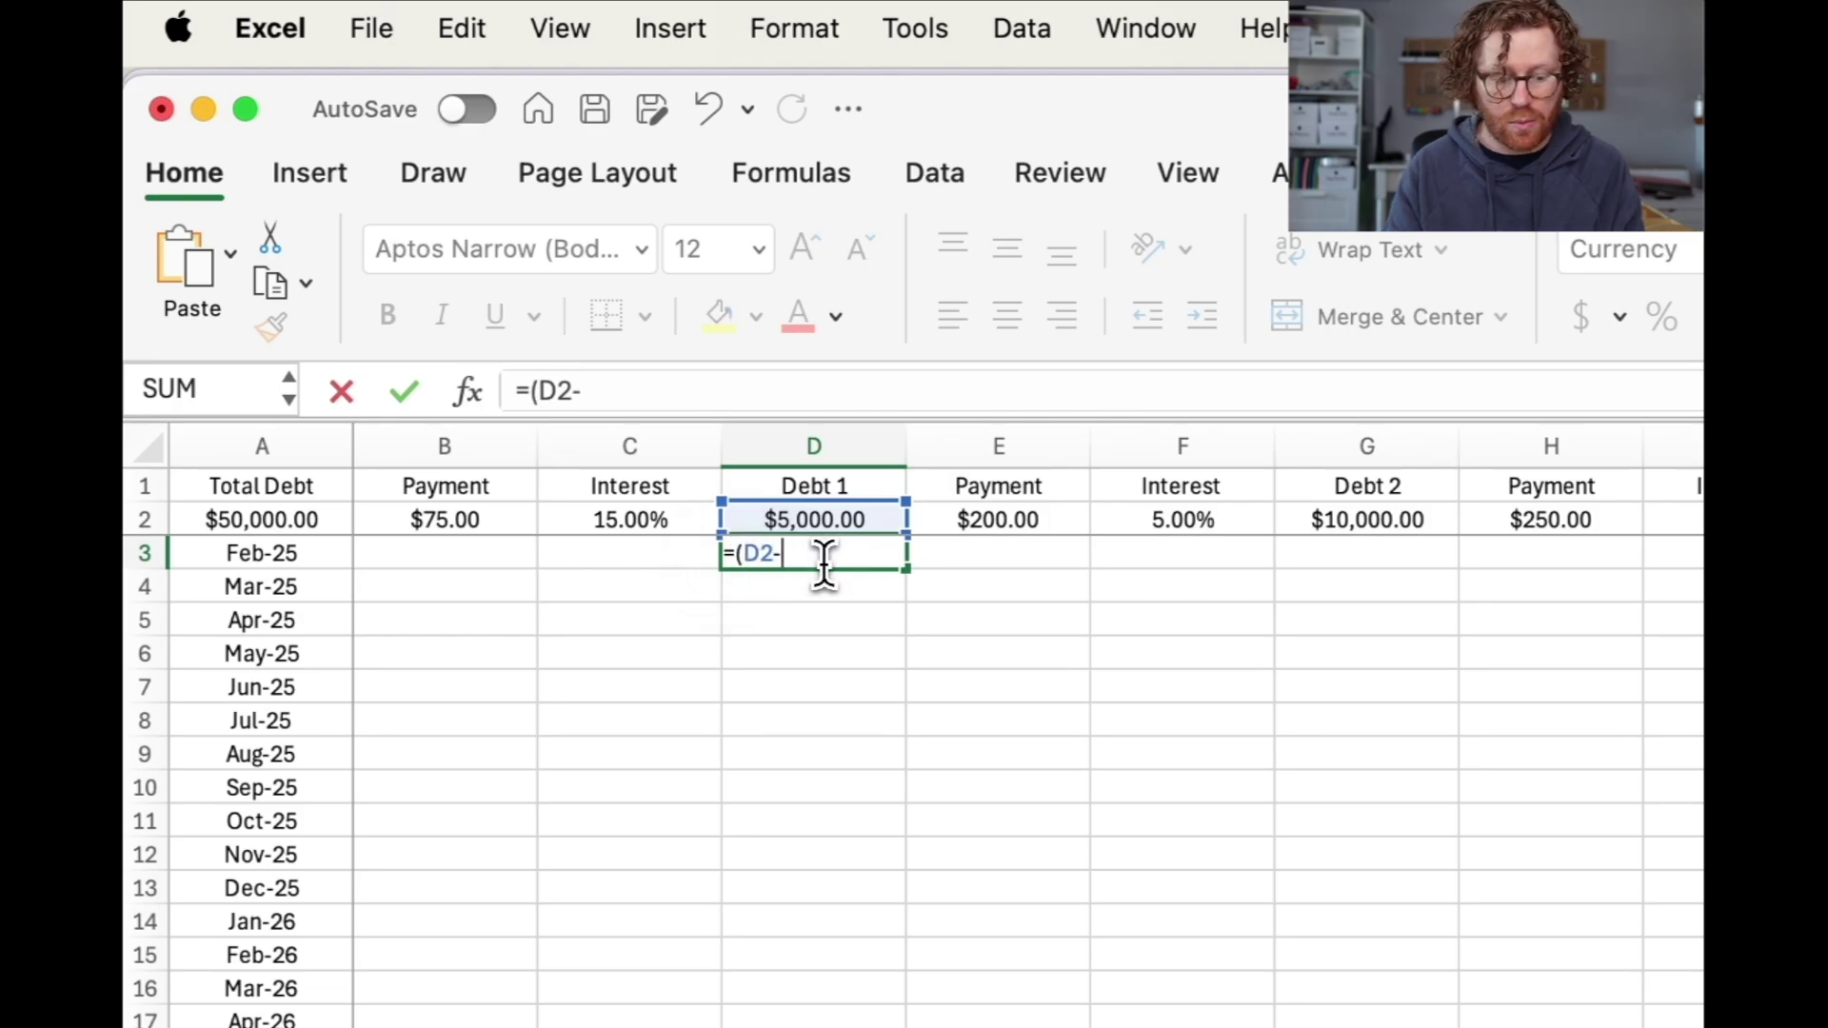
{"action": "left_click", "coordinate": [515, 519]}
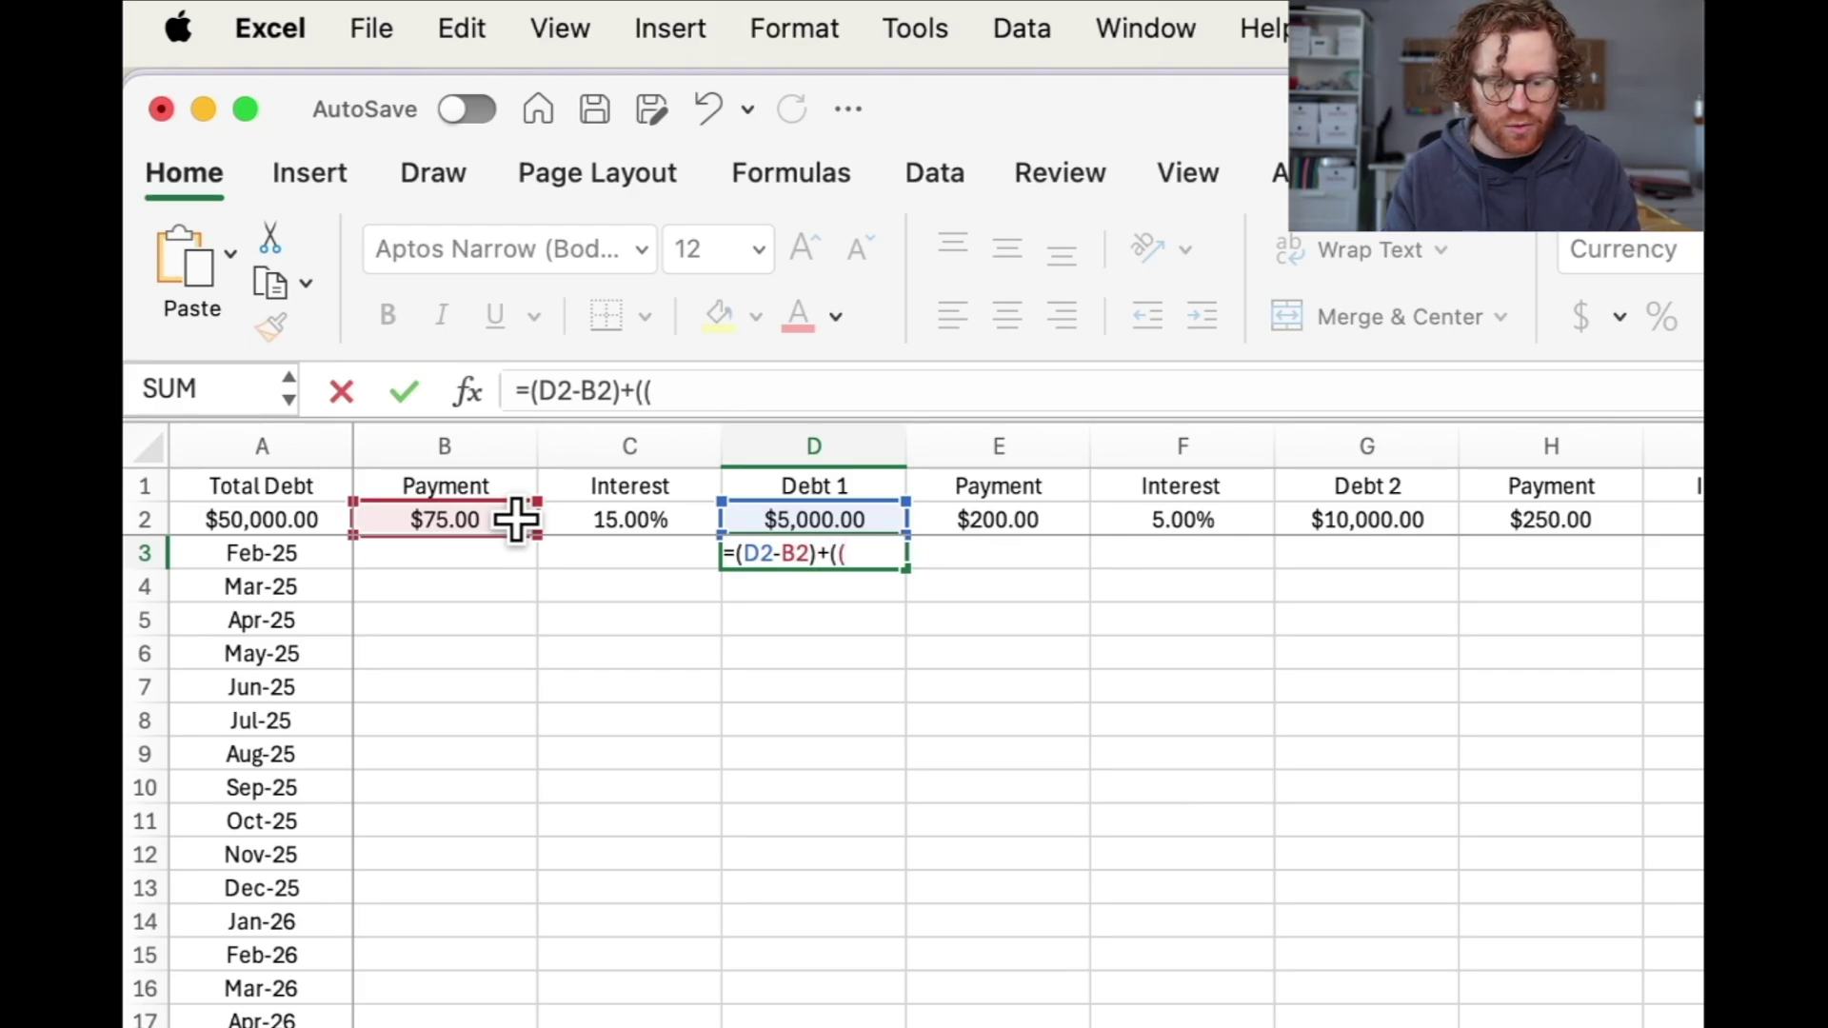
{"action": "type", "text": ")+(("}
{"action": "left_click", "coordinate": [788, 517]}
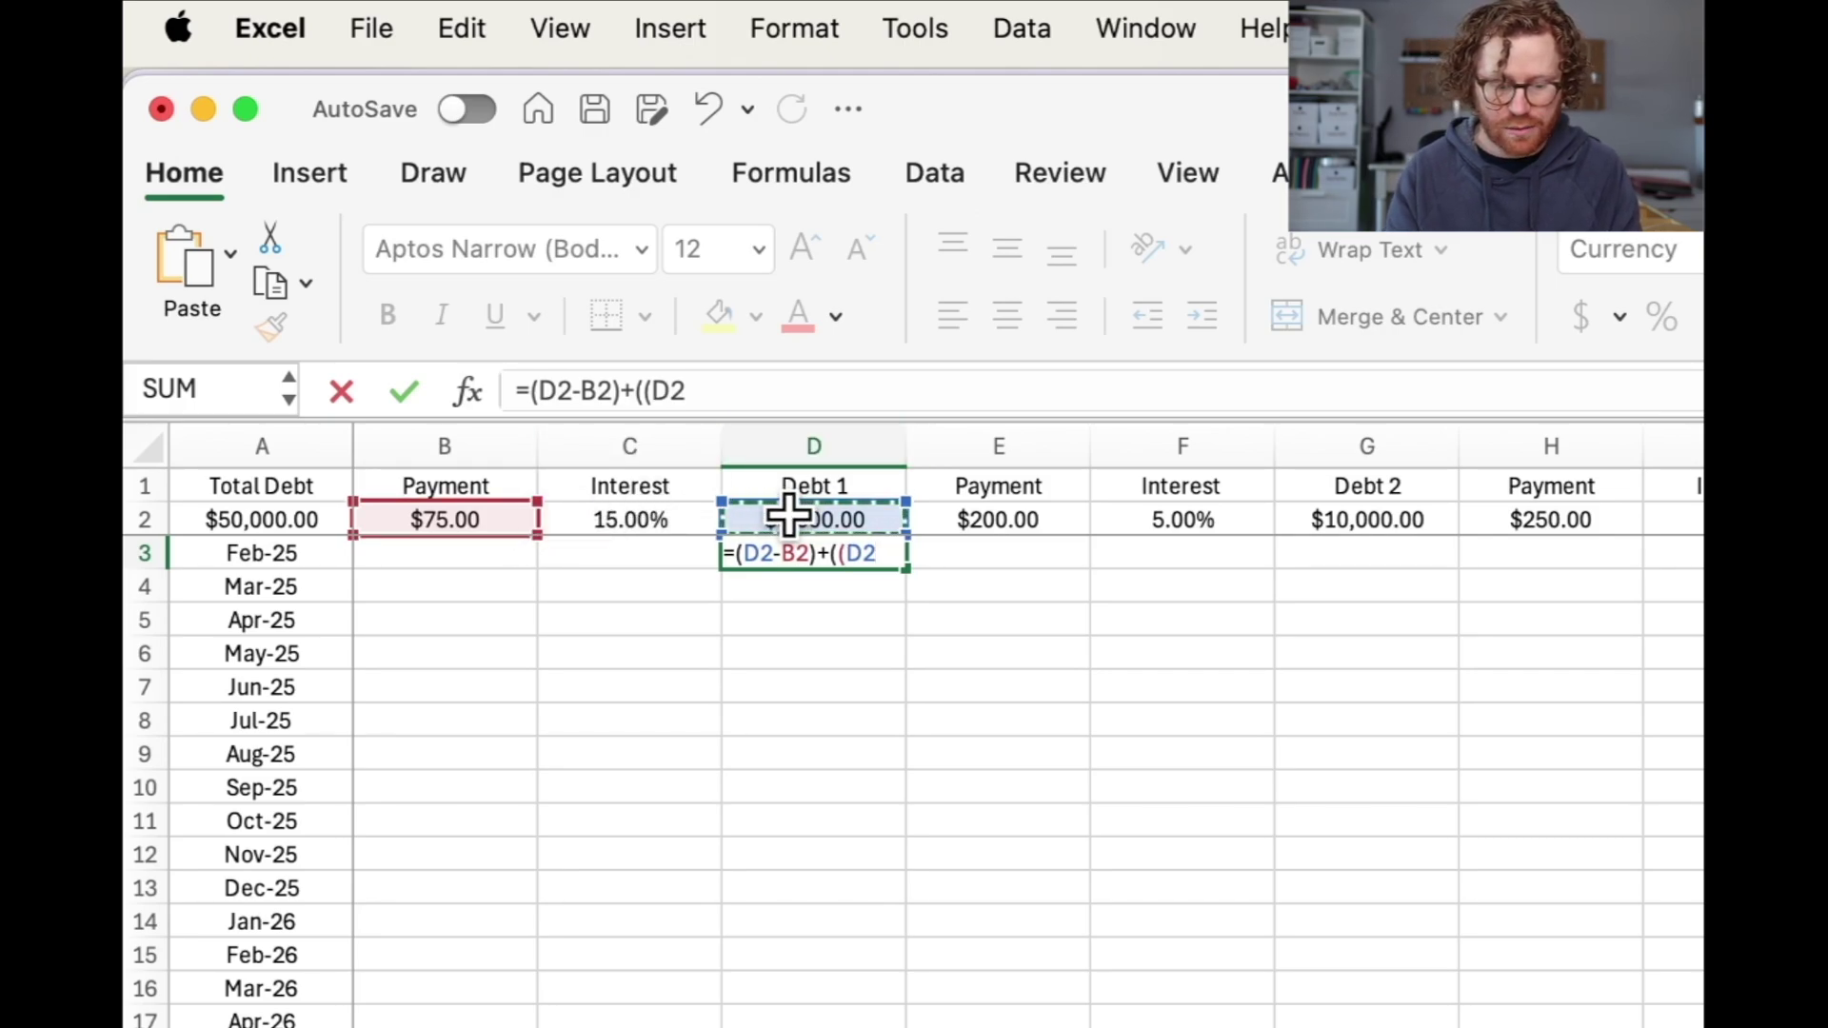
{"action": "type", "text": "*"}
{"action": "left_click", "coordinate": [659, 518]}
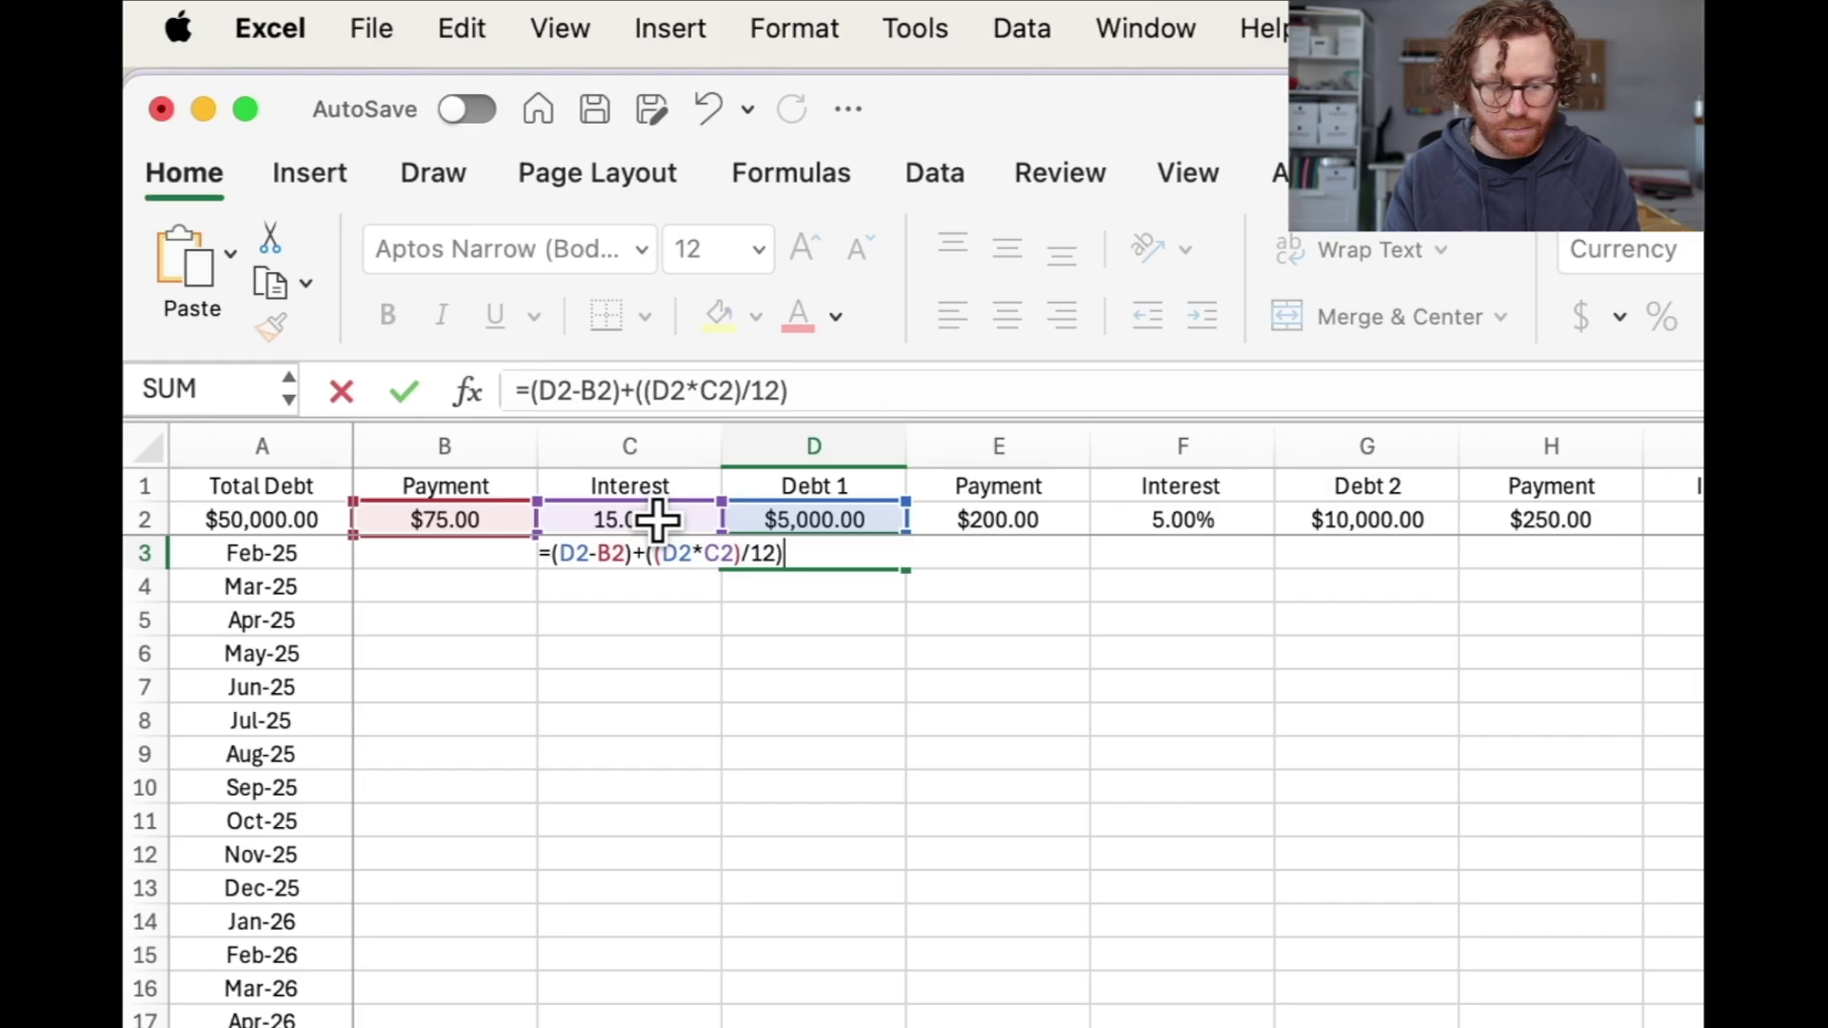
{"action": "type", "text": ")/12)"}
{"action": "key", "text": "Return"}
Step: Copy the D3 balance formula into the Debt 3 column's row 3
{"action": "left_click", "coordinate": [748, 553]}
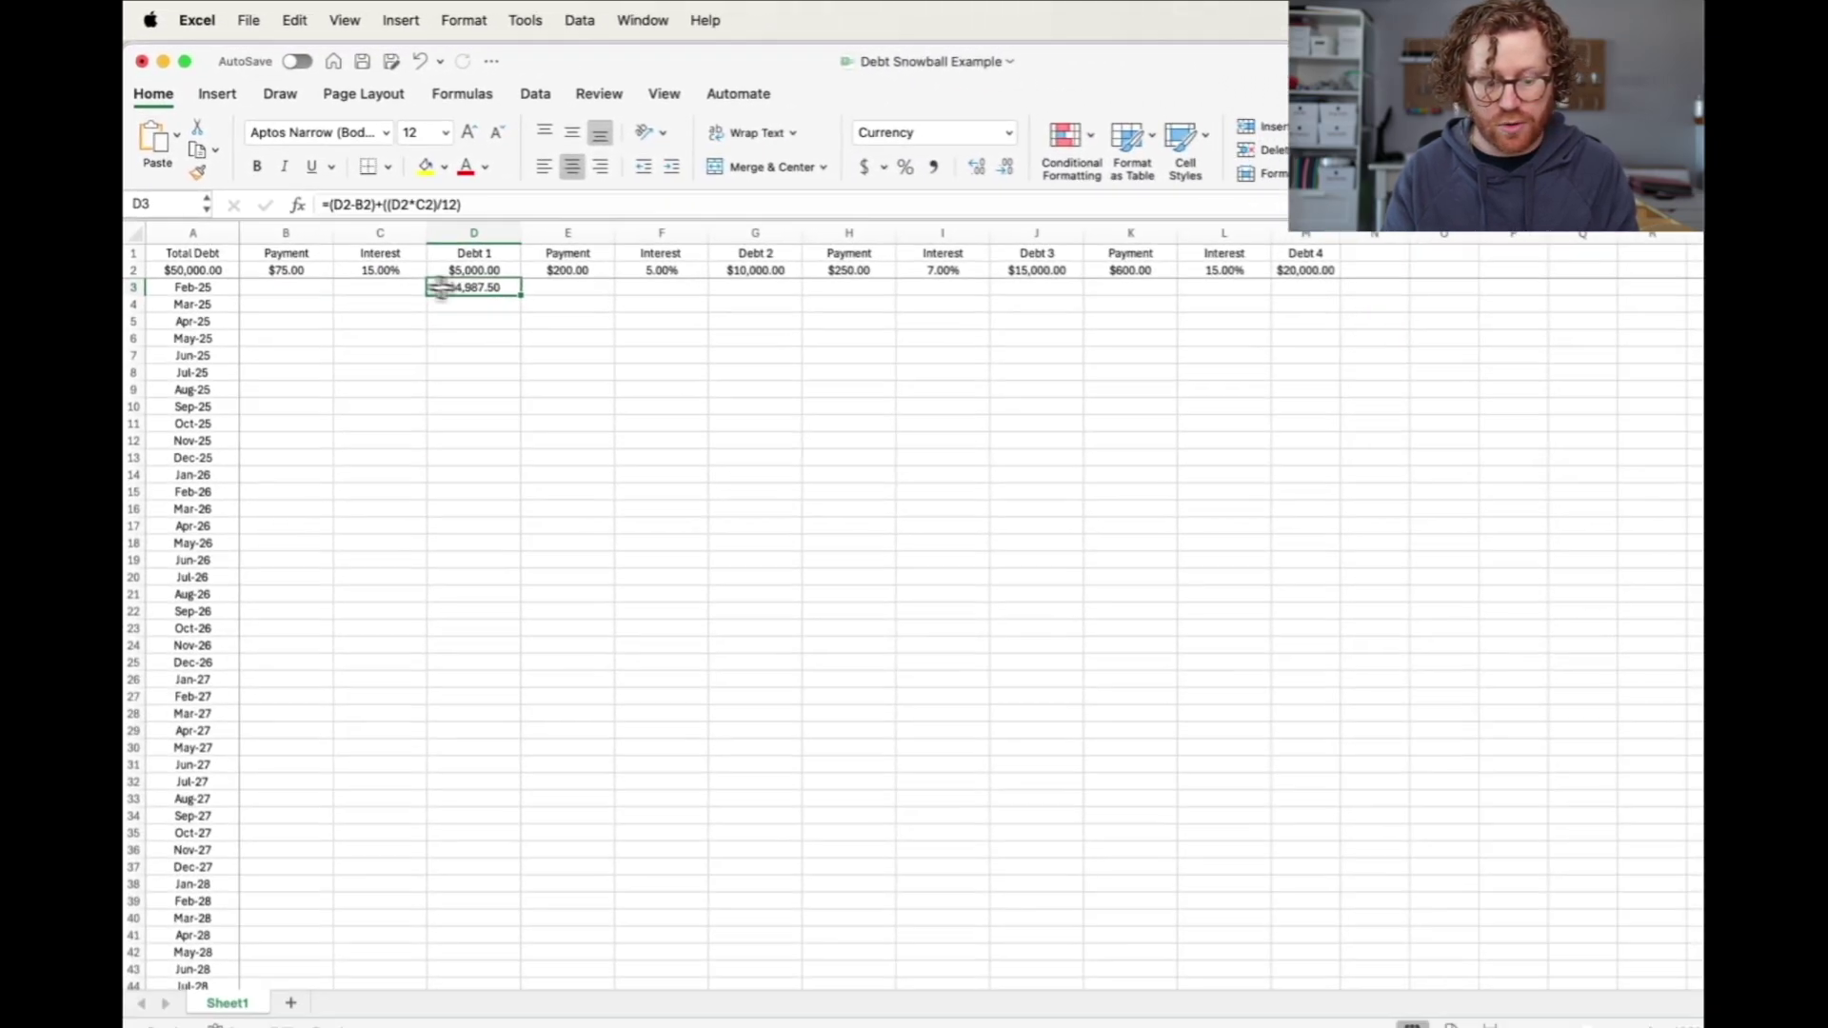
{"action": "left_click", "coordinate": [716, 288]}
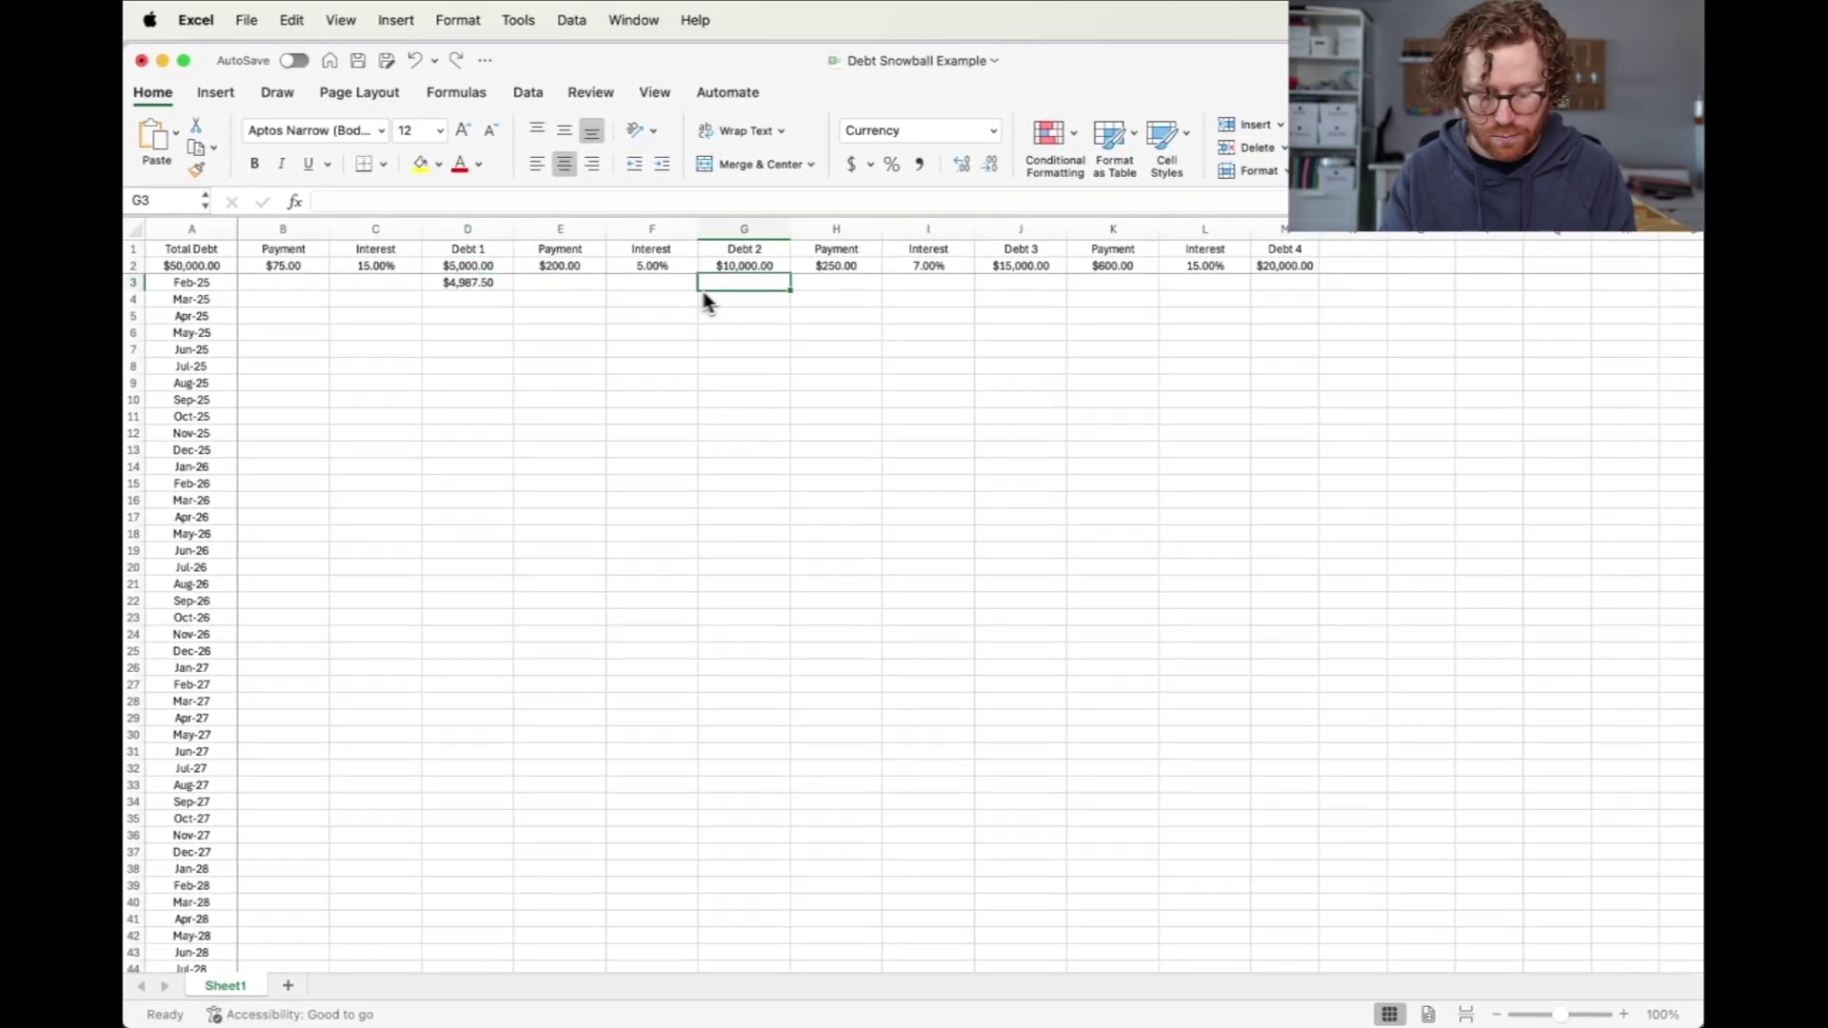
{"action": "left_click", "coordinate": [495, 283]}
{"action": "key", "text": "cmd+c"}
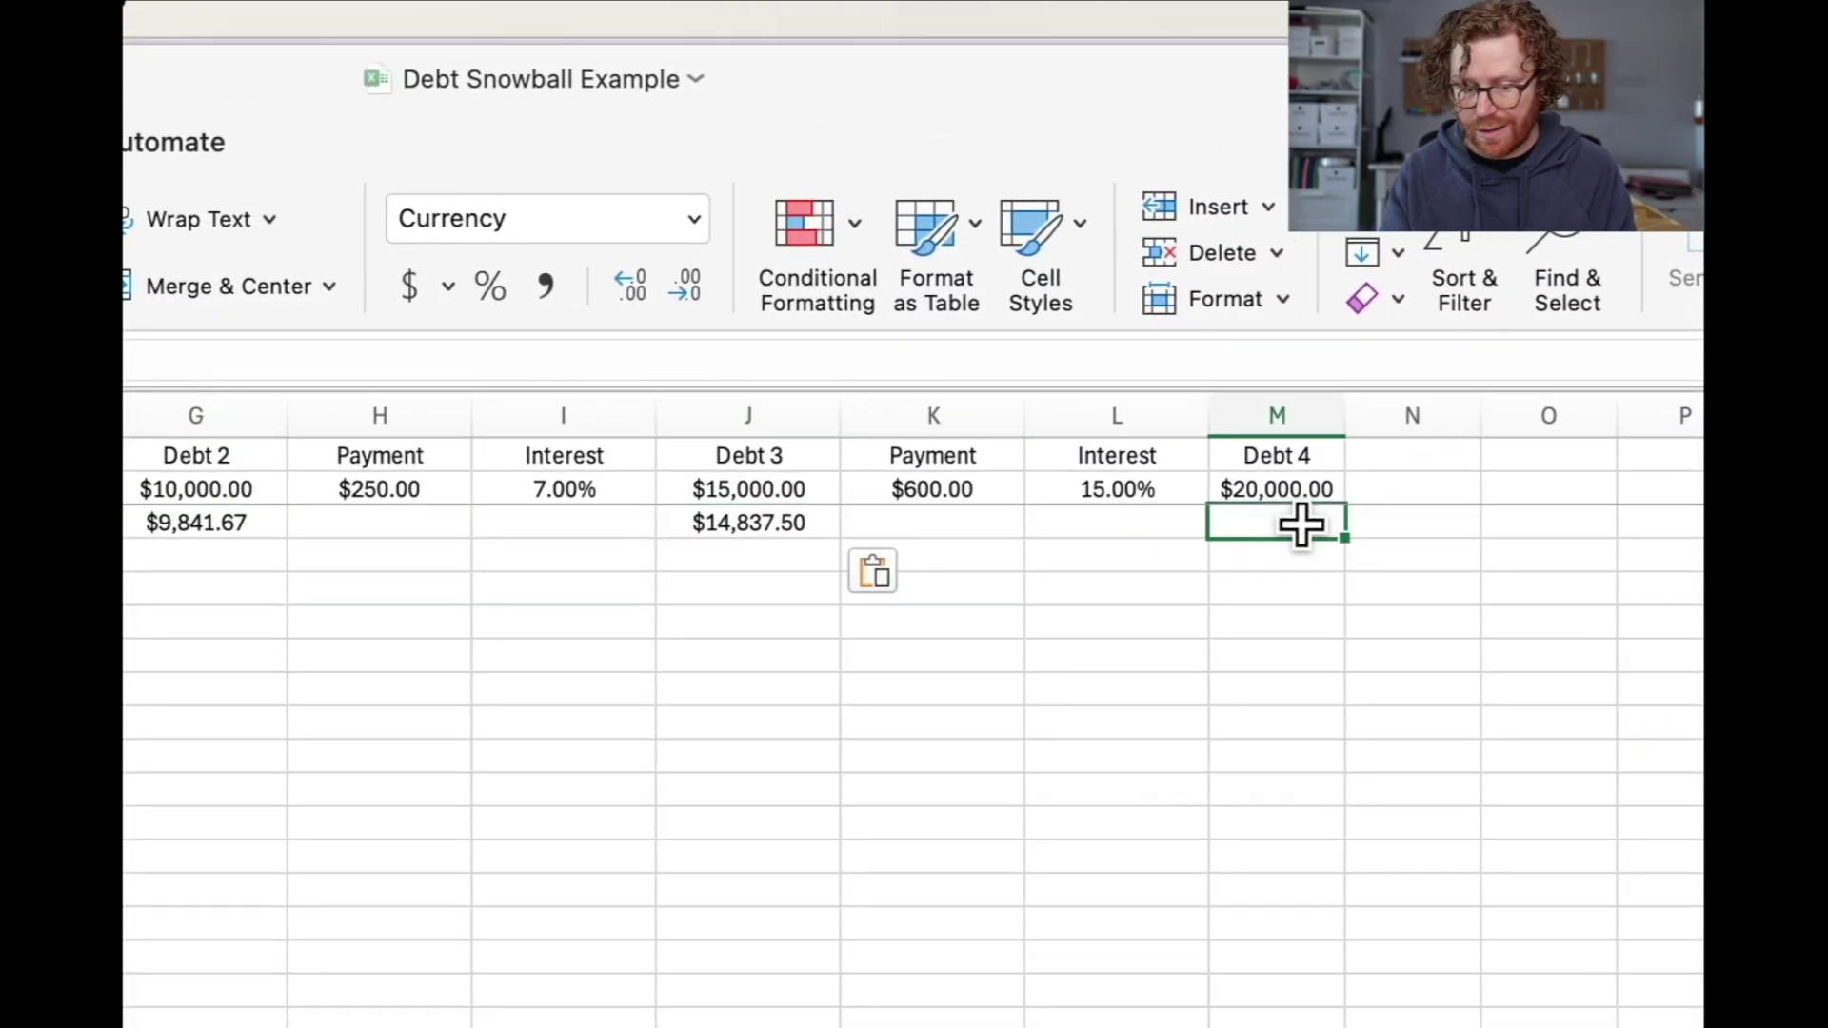
{"action": "key", "text": "super+v"}
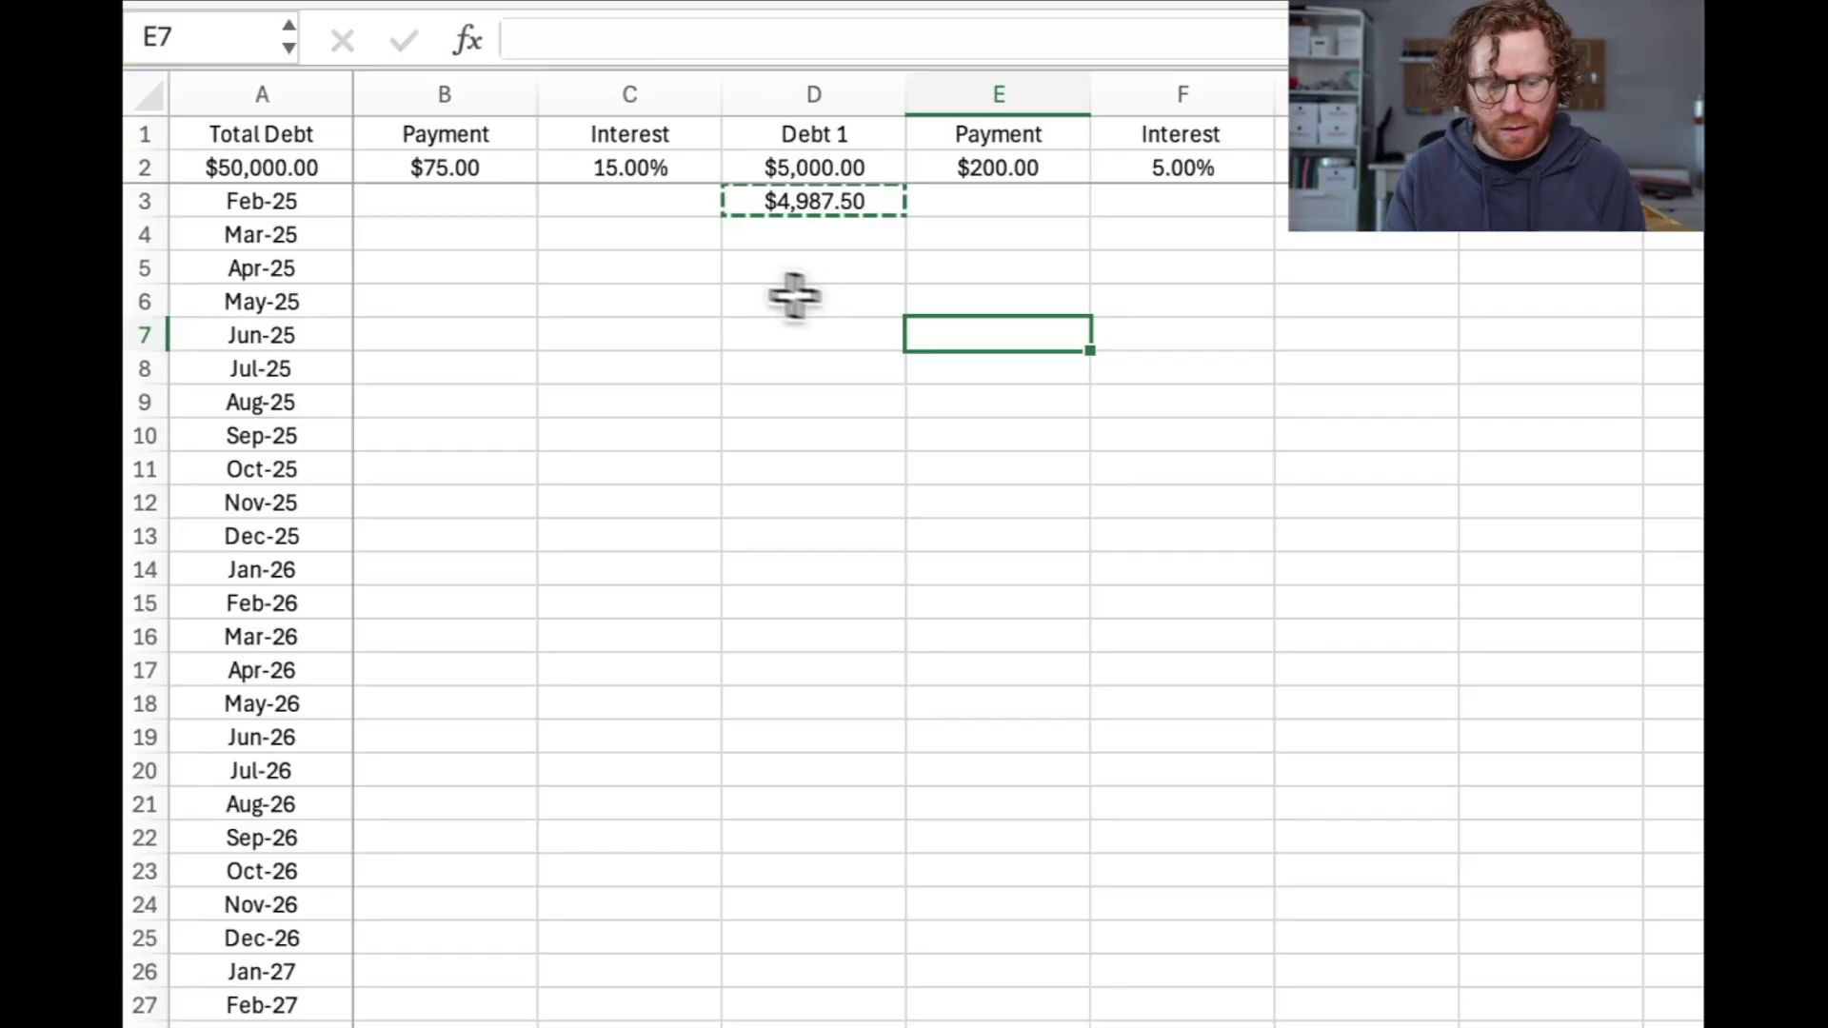
Step: Copy Debt 1's $75.00 payment and 15.00% rate into the Feb-25 row as unchanged values
{"action": "left_click", "coordinate": [507, 178]}
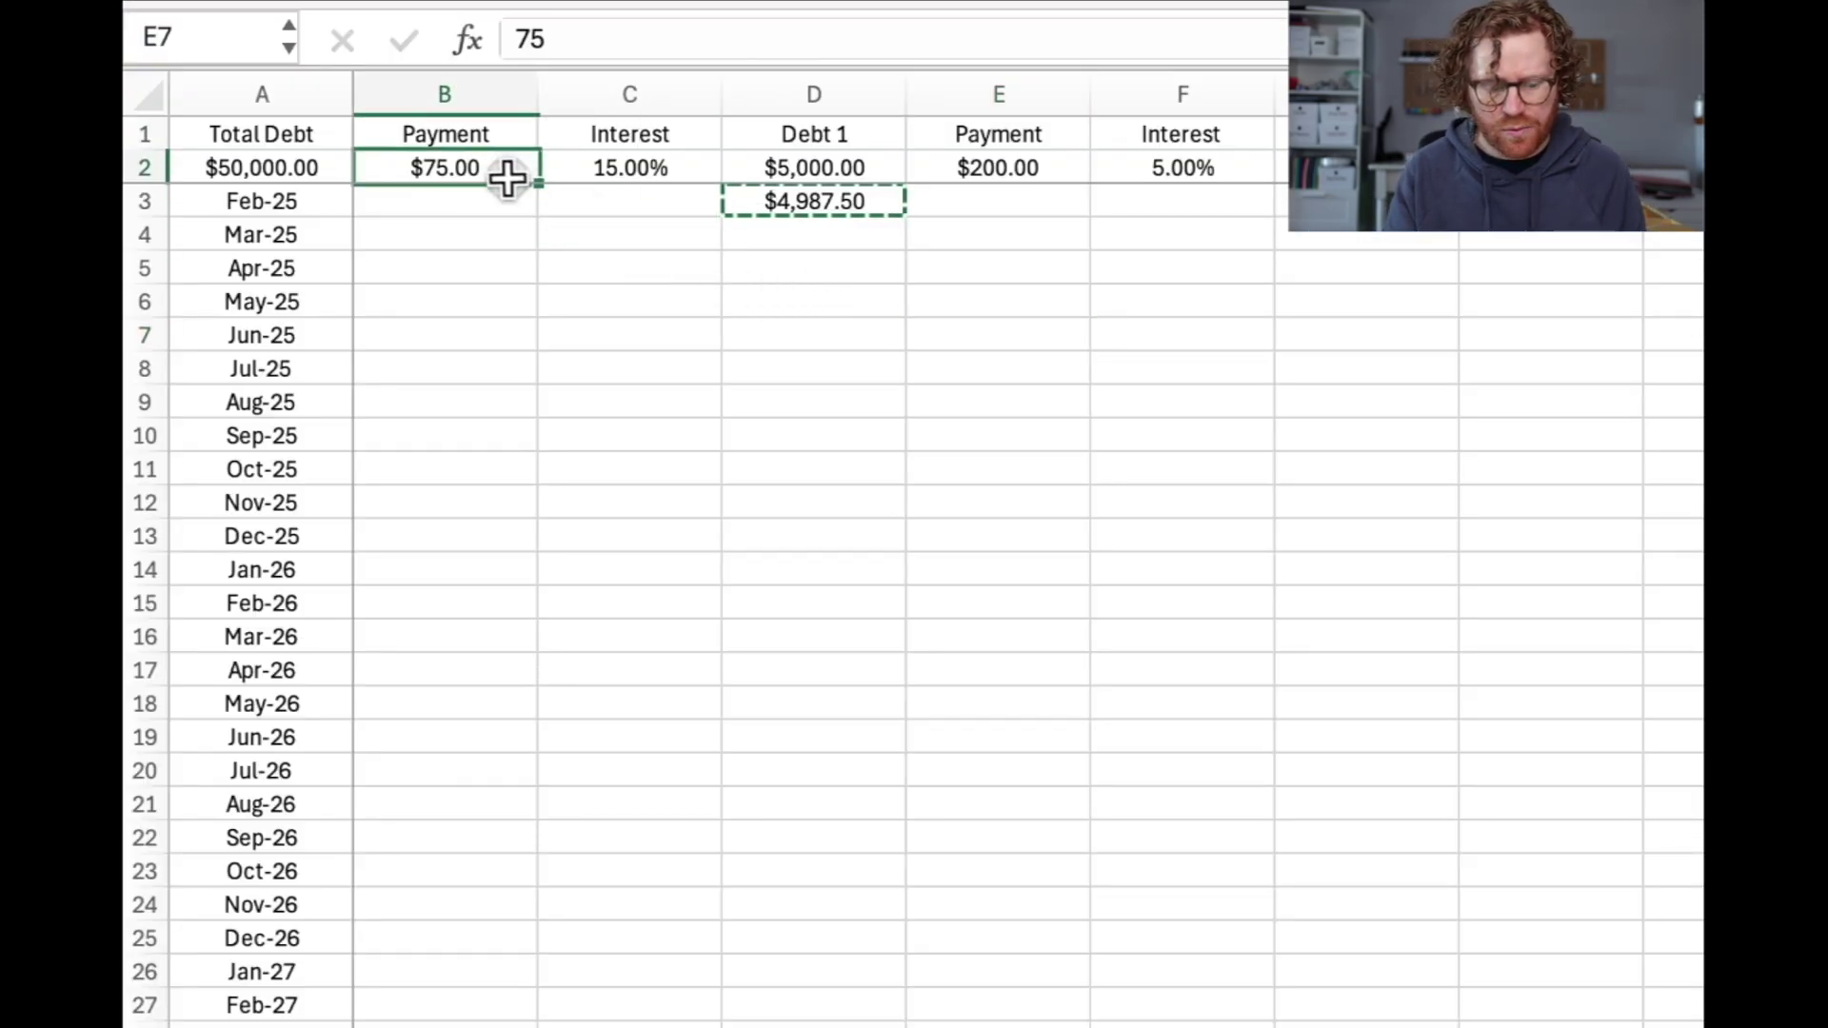
{"action": "left_click_drag", "start_coordinate": [507, 178], "coordinate": [600, 175]}
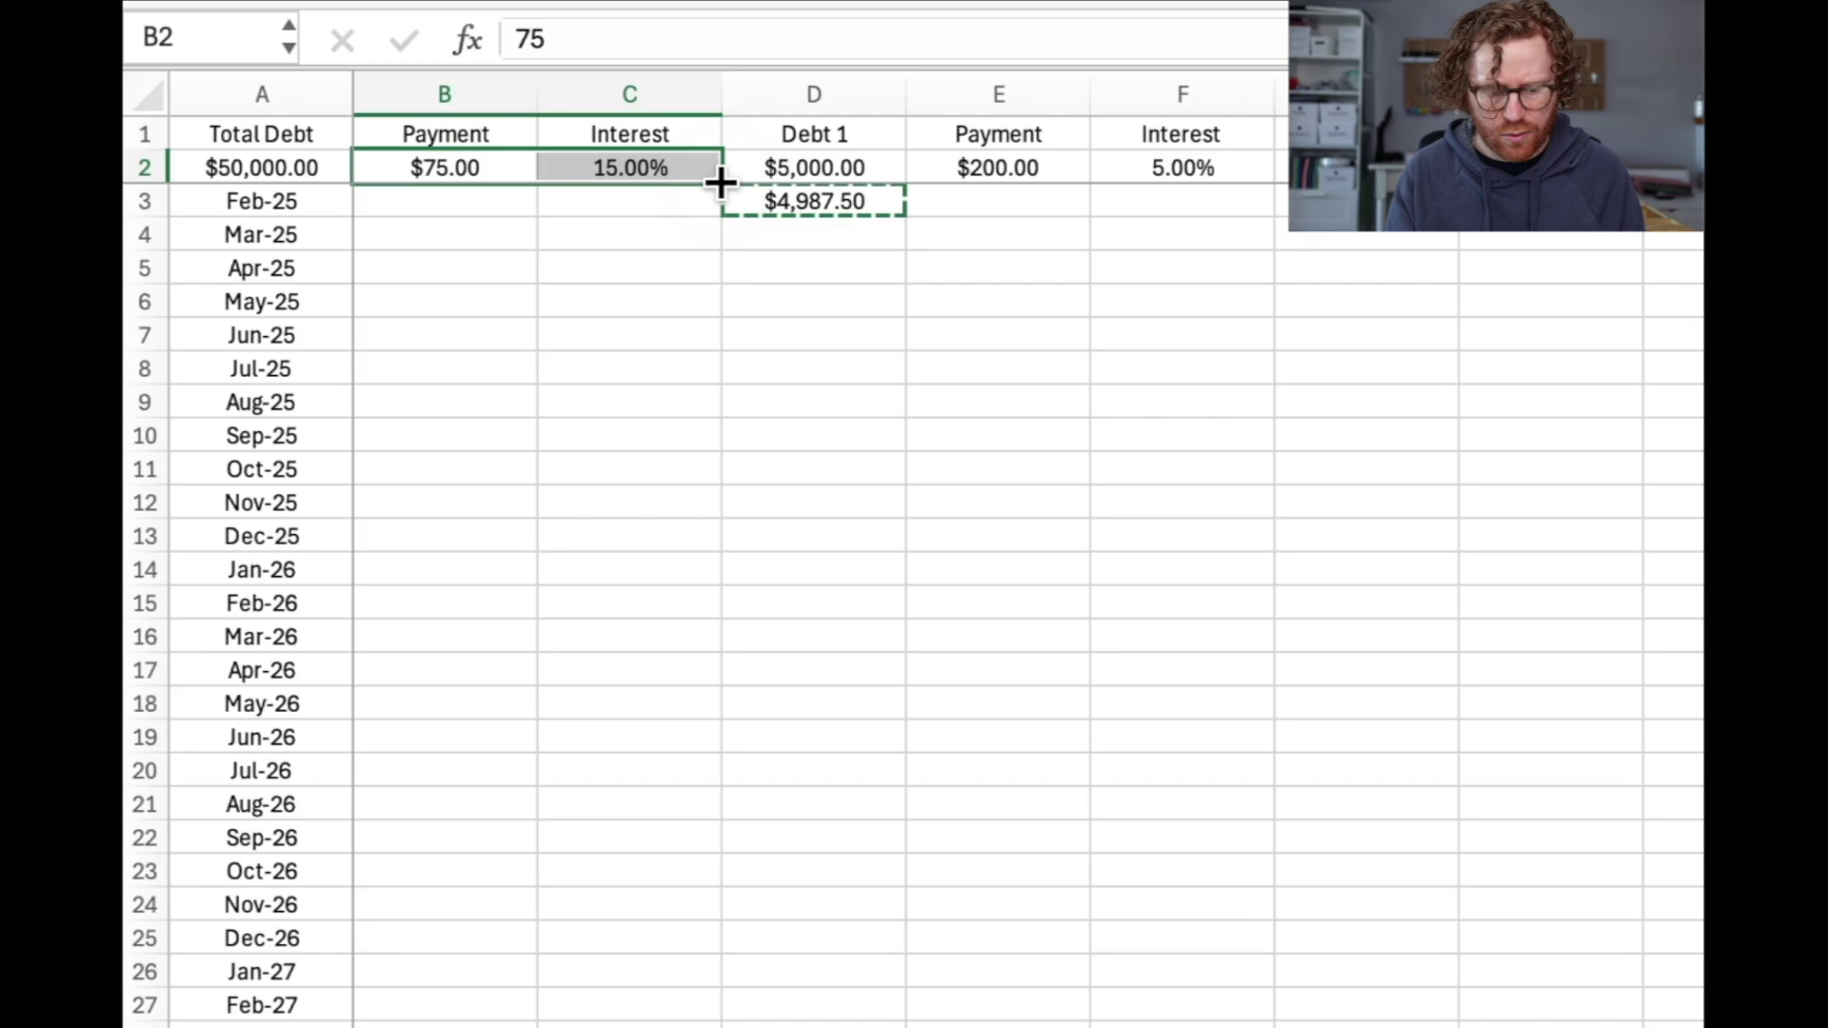
{"action": "left_click_drag", "start_coordinate": [721, 181], "coordinate": [721, 206]}
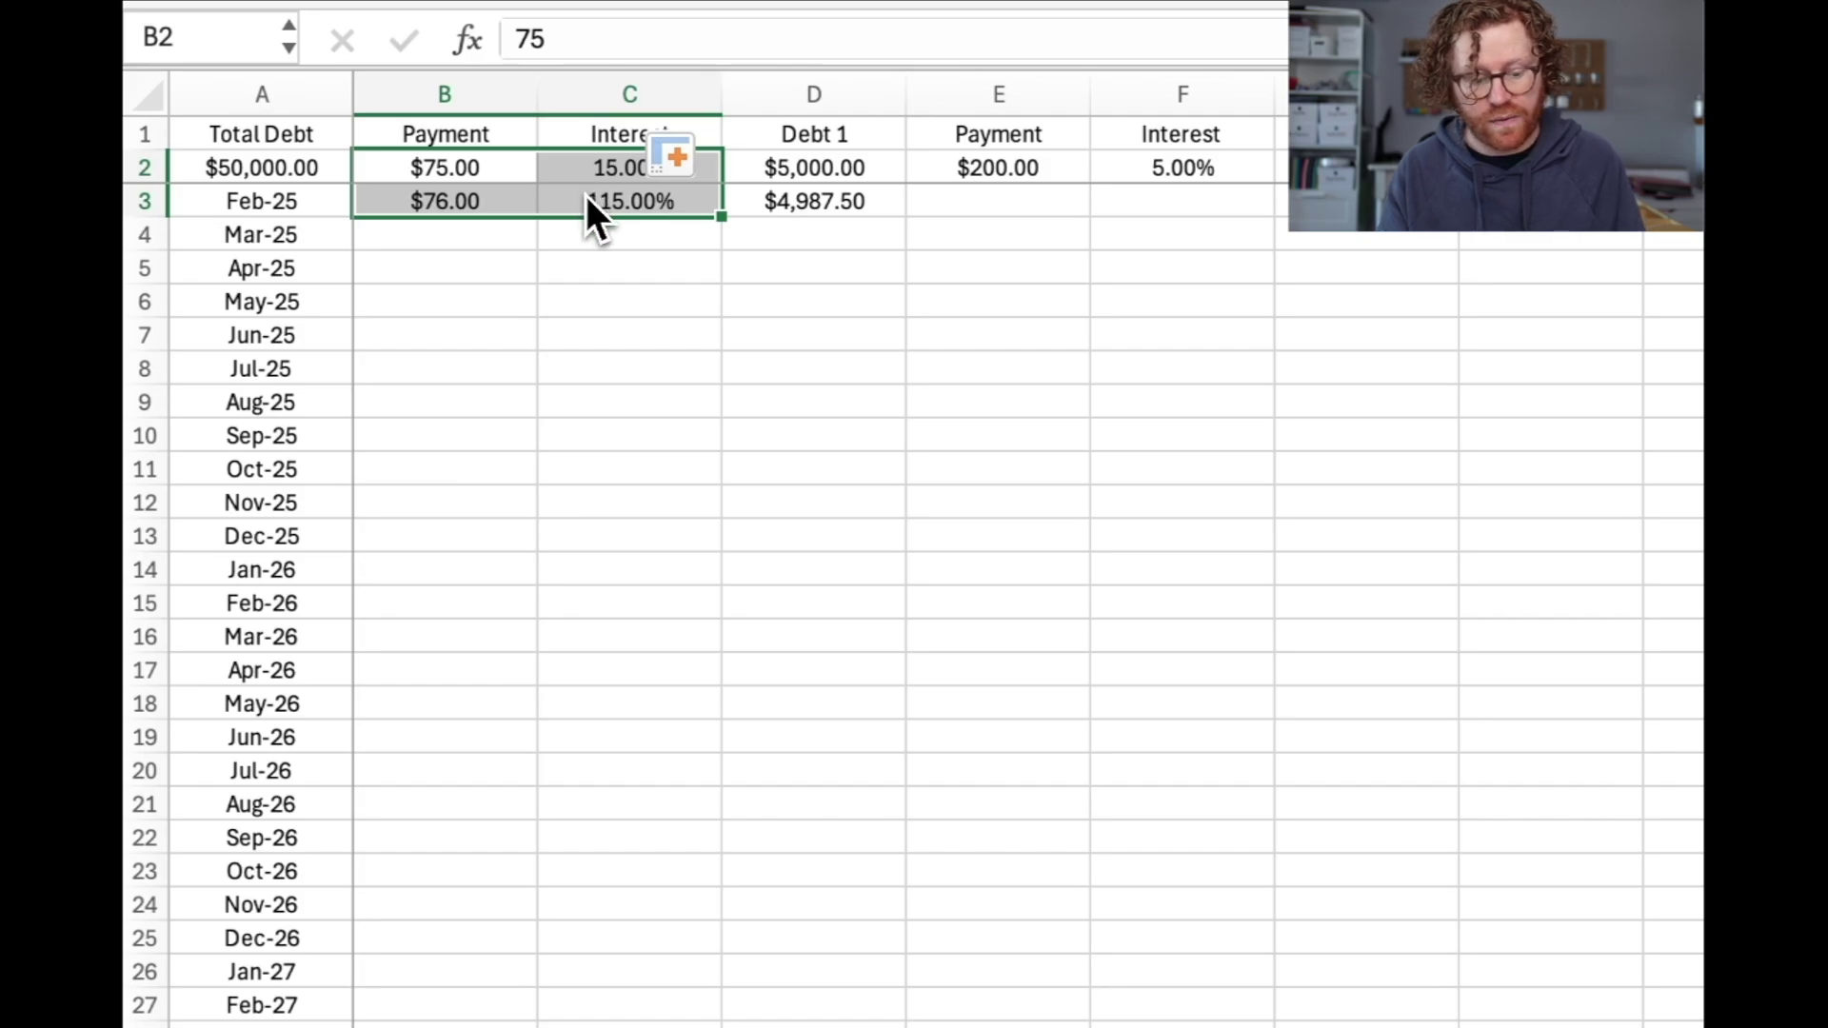
{"action": "left_click", "coordinate": [704, 154]}
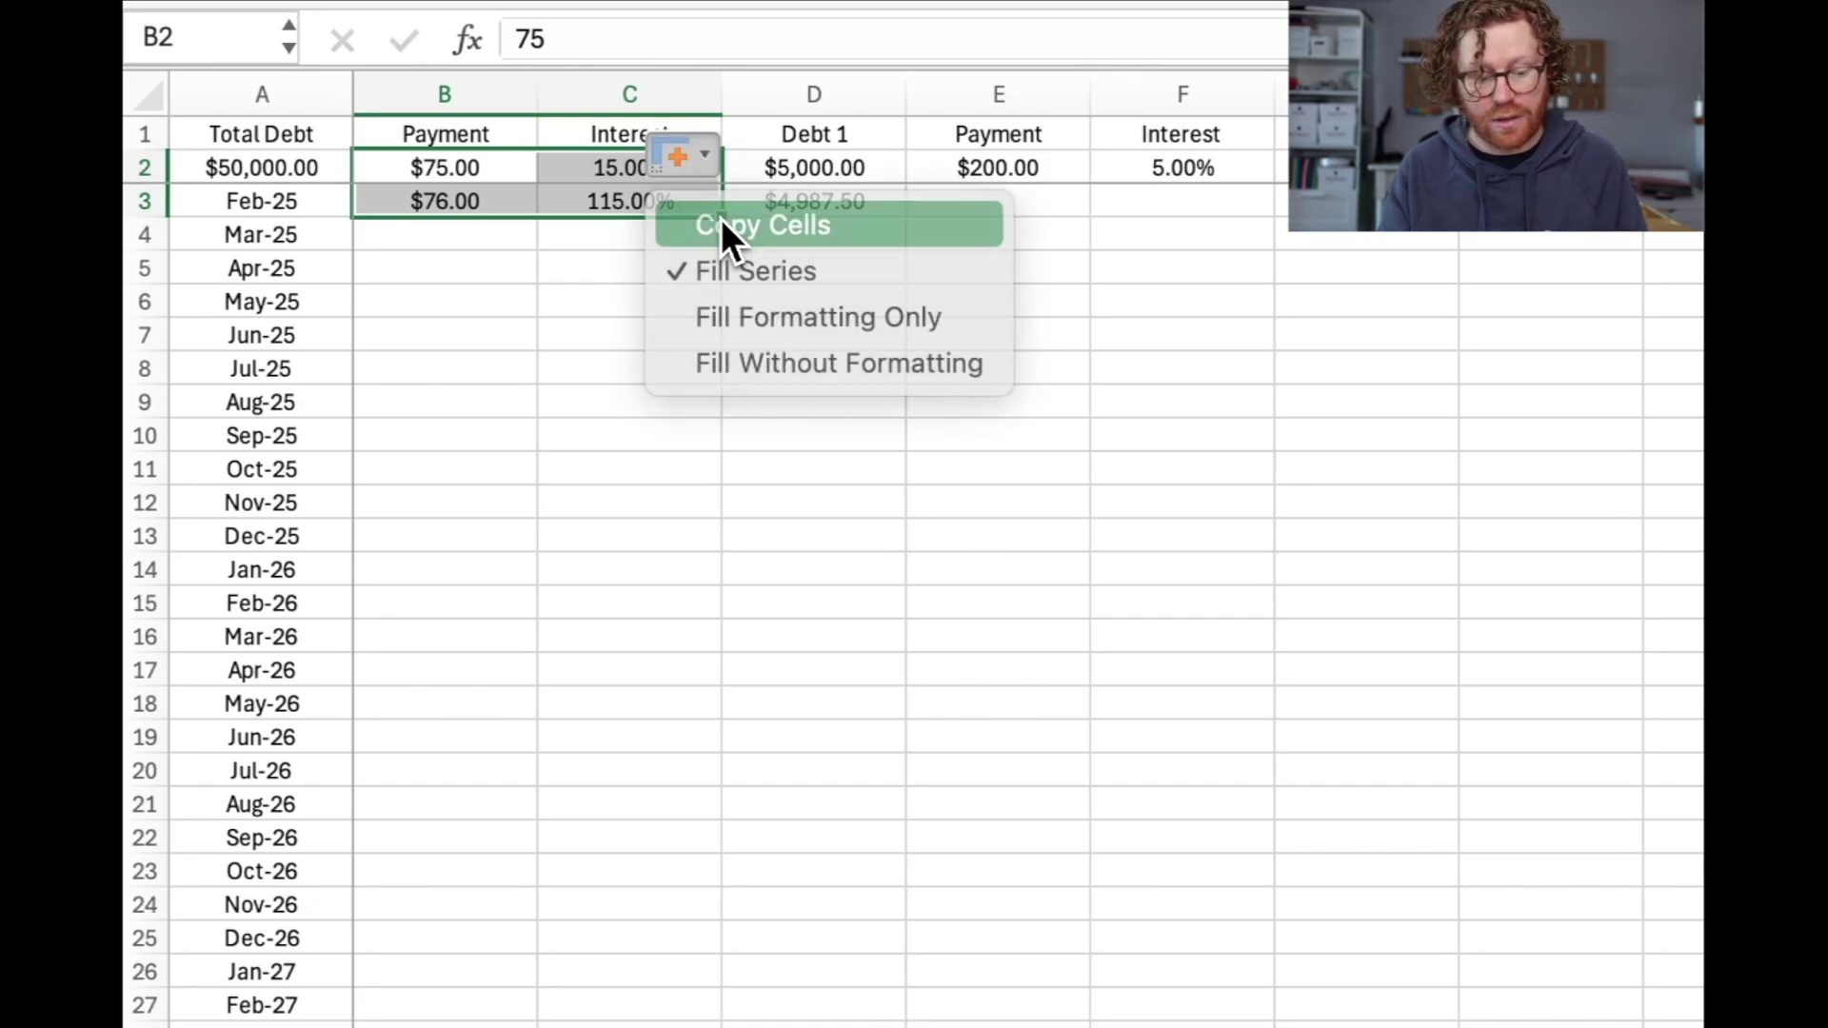
{"action": "left_click", "coordinate": [722, 227]}
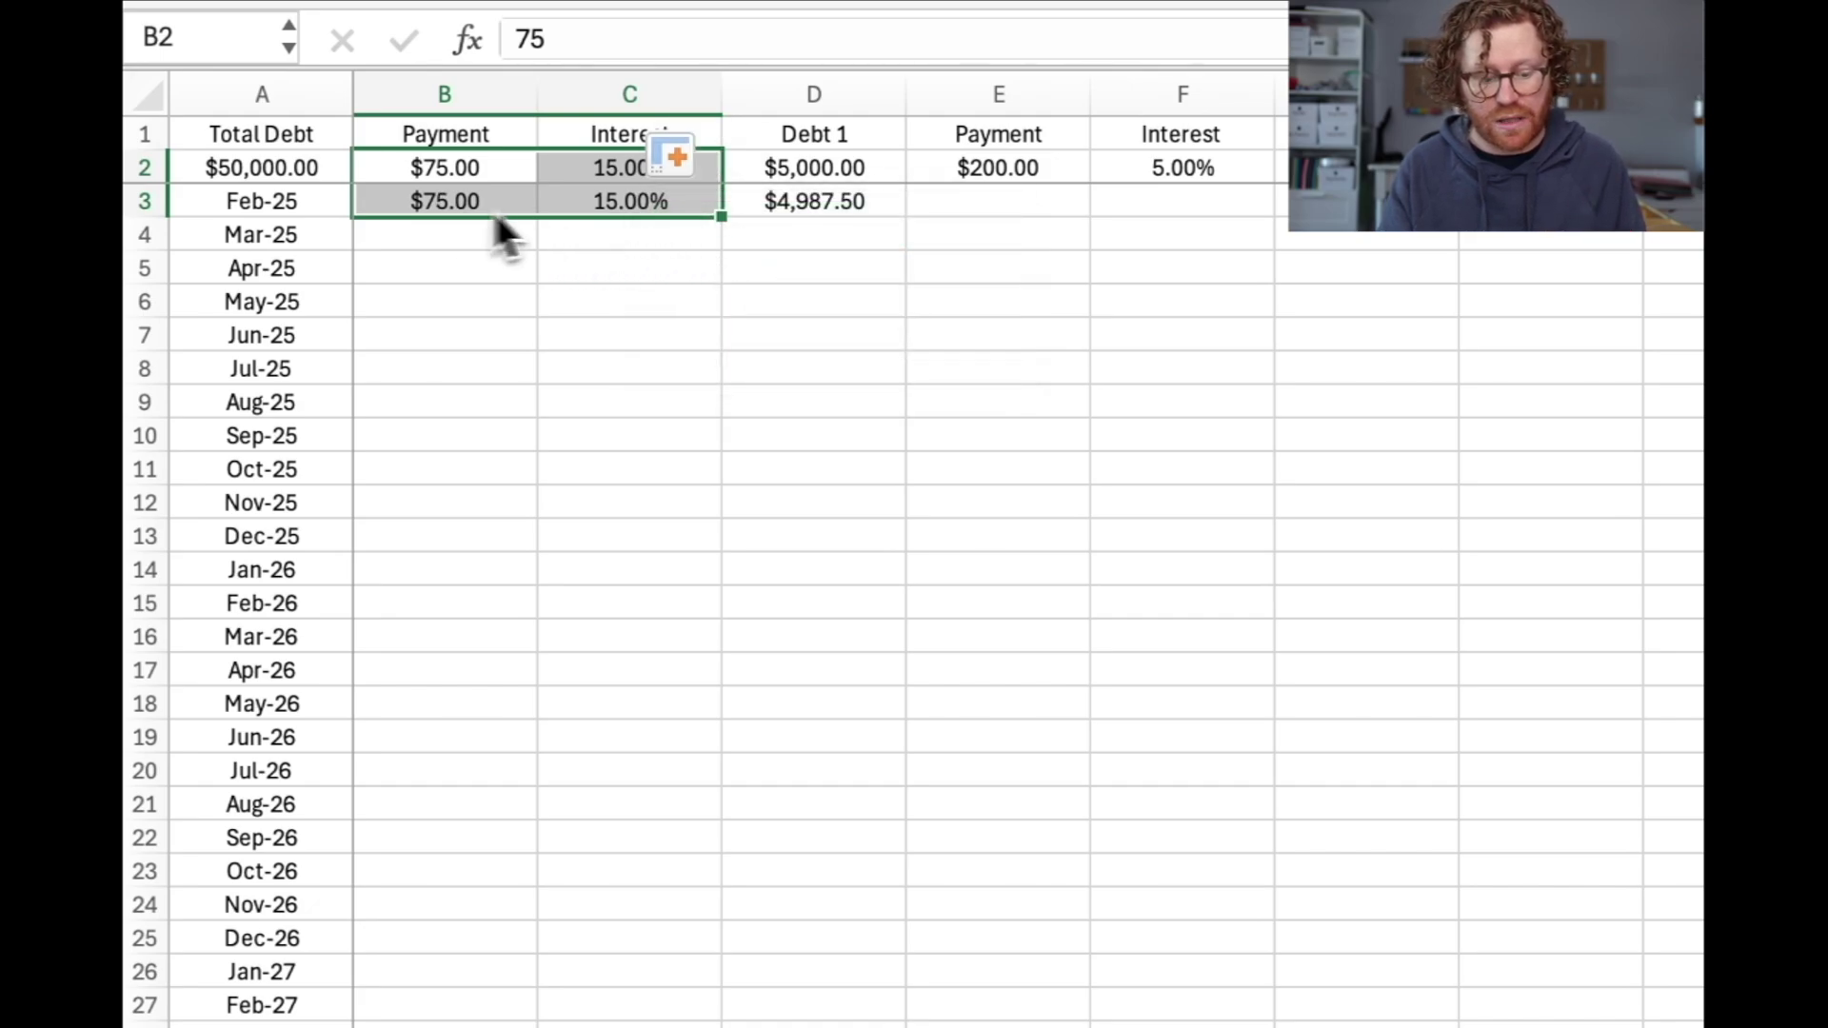
{"action": "left_click", "coordinate": [657, 234]}
Step: Fill Debt 1's payment, rate and balance down many months, keeping payment and rate constant
{"action": "left_click_drag", "start_coordinate": [504, 202], "coordinate": [826, 221]}
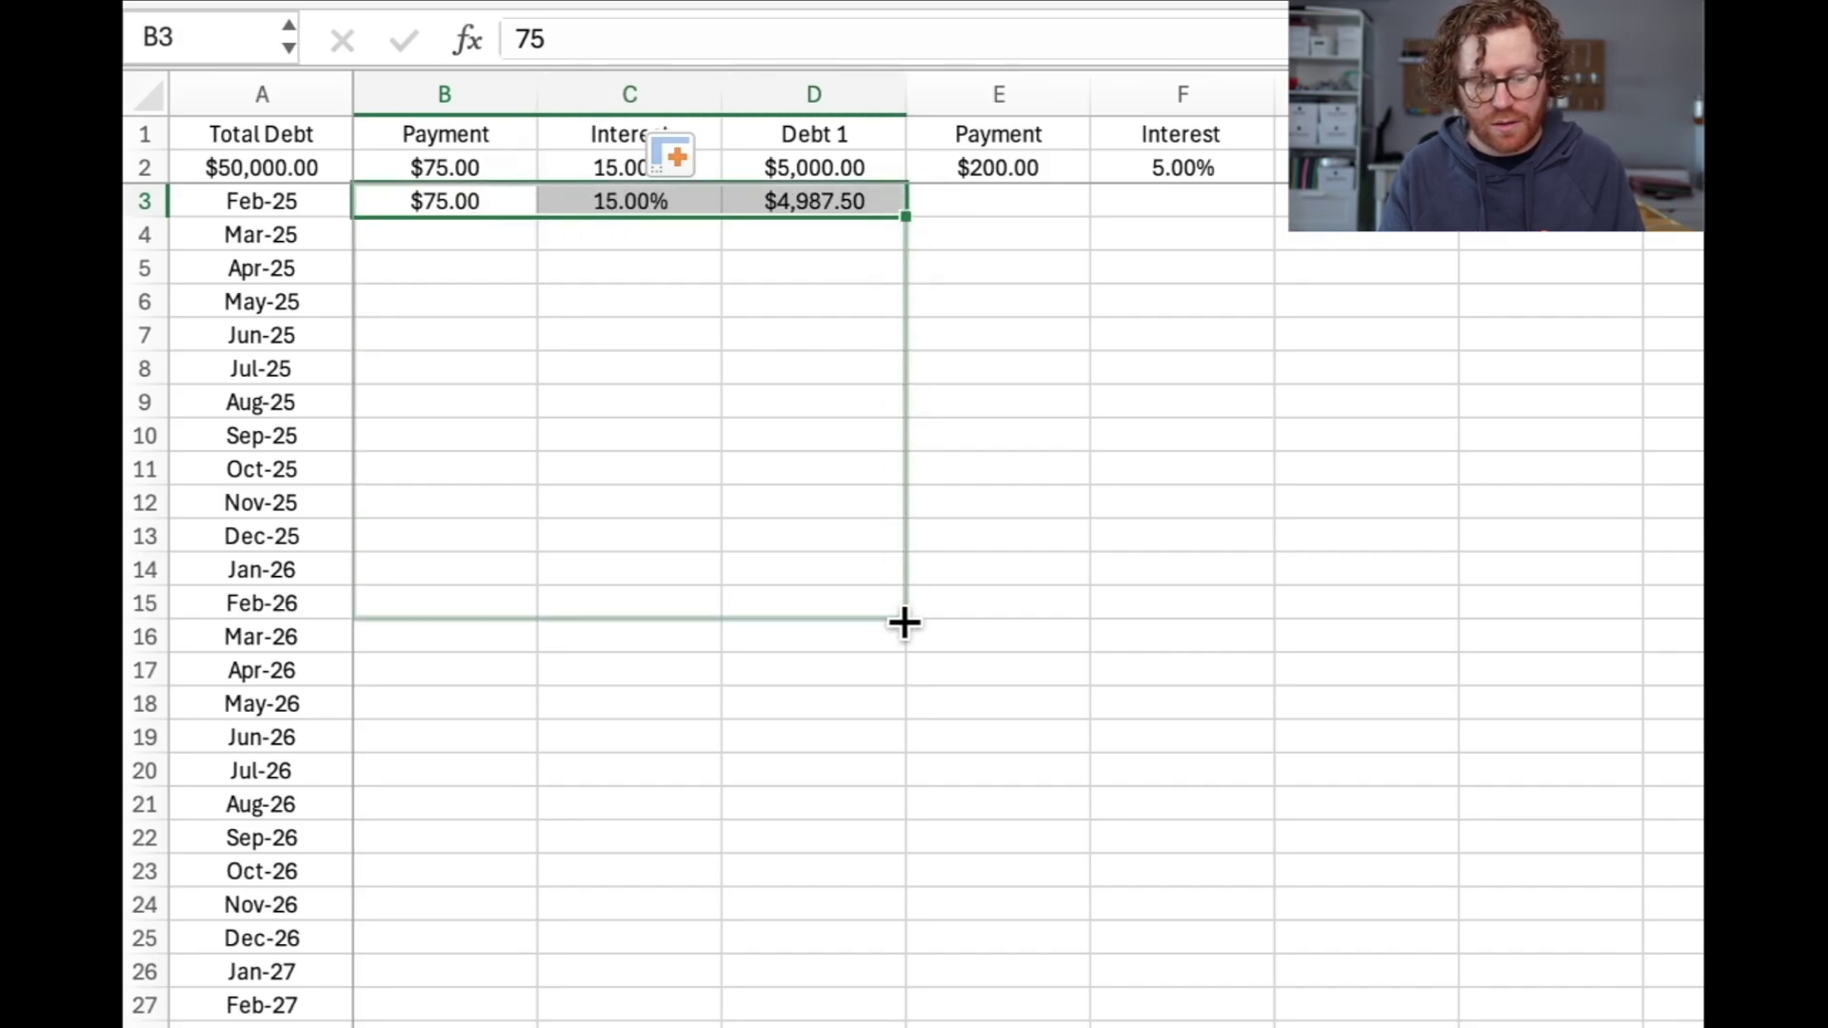
{"action": "left_click_drag", "start_coordinate": [904, 623], "coordinate": [901, 832]}
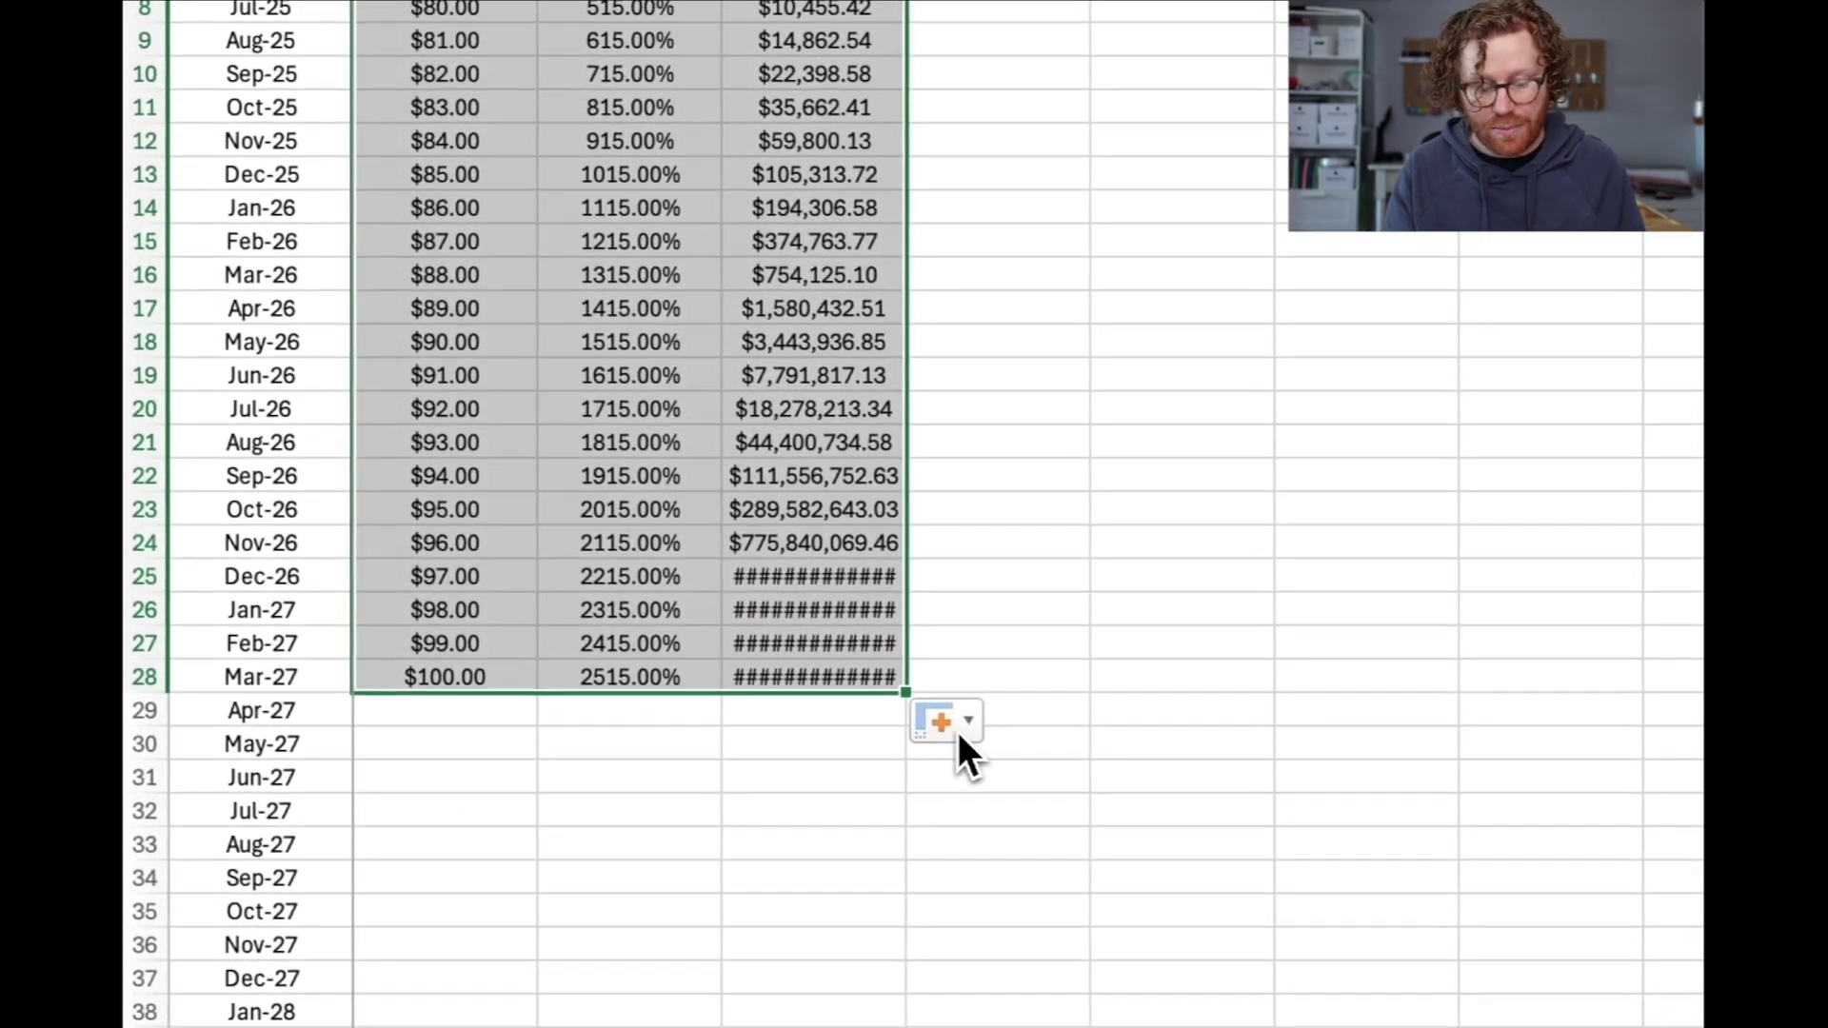
{"action": "left_click", "coordinate": [853, 768]}
{"action": "left_click", "coordinate": [976, 794]}
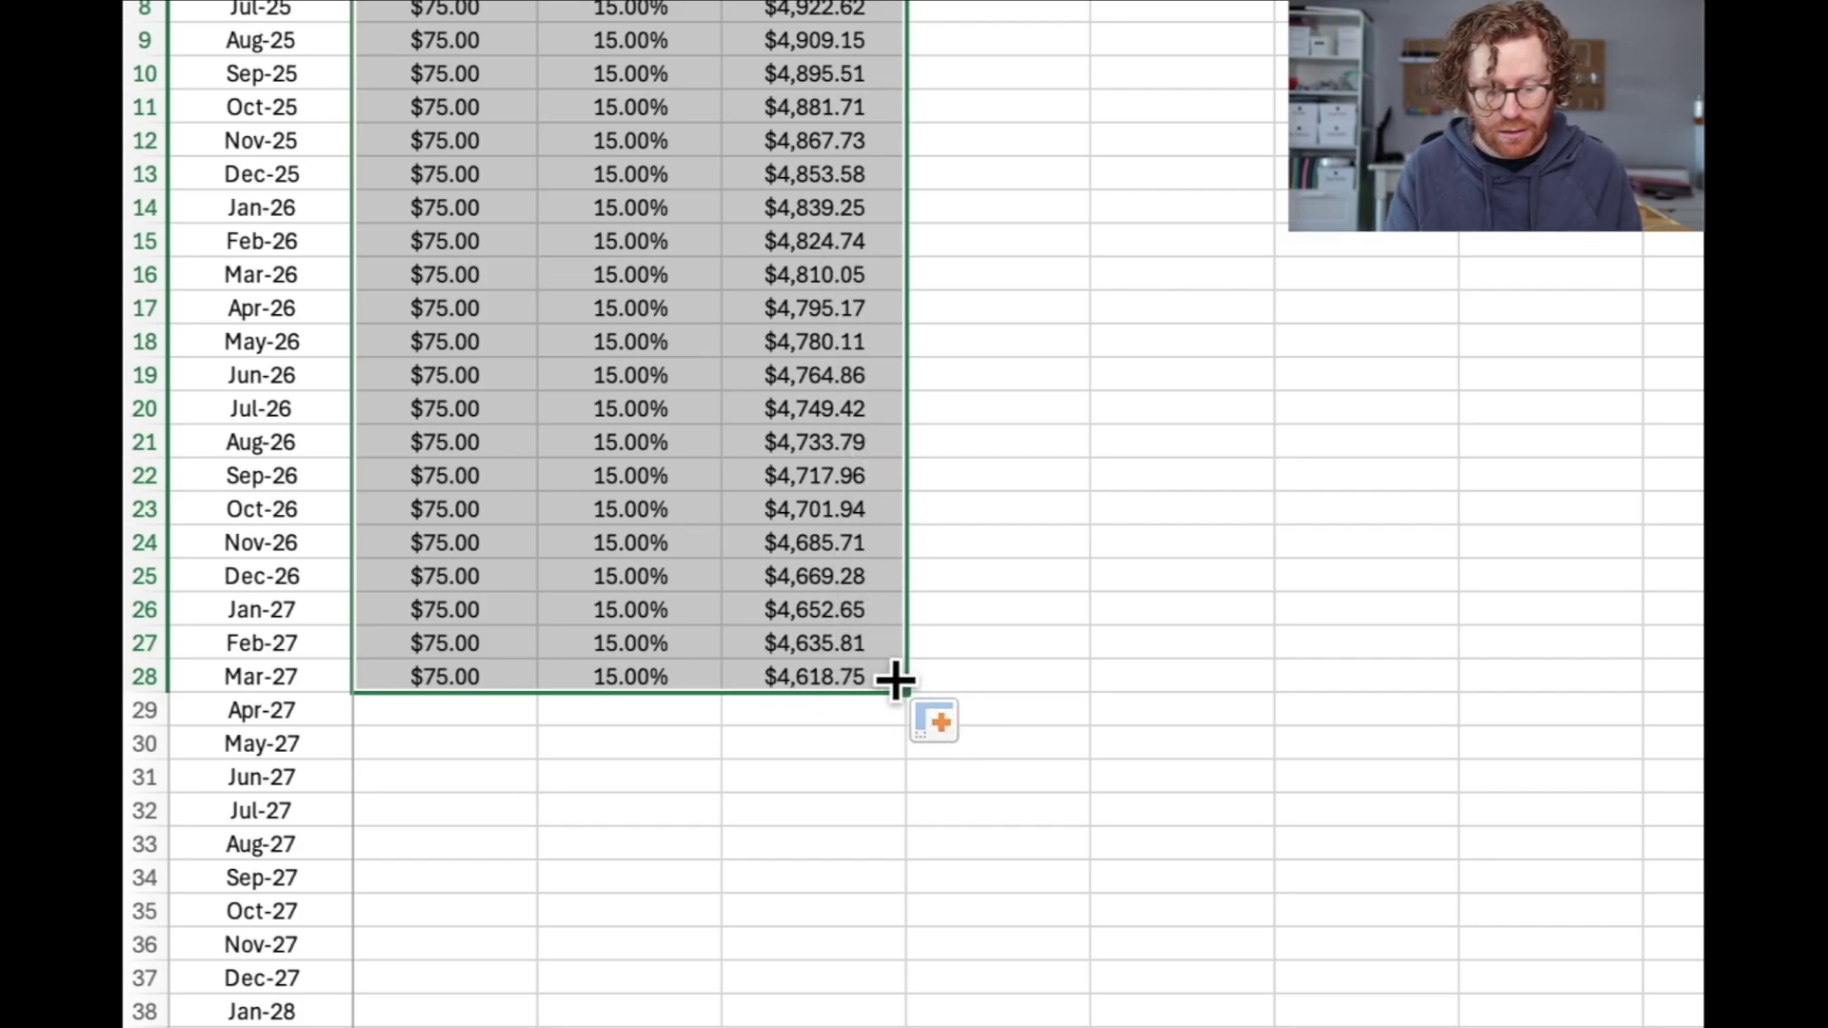
{"action": "left_click_drag", "start_coordinate": [903, 687], "coordinate": [810, 693]}
Step: Clear Debt 1's surplus rows after Feb-37 (row 147), where the balance reaches -$57.31
{"action": "scroll", "coordinate": [857, 657], "scroll_direction": "up", "scroll_amount": 4}
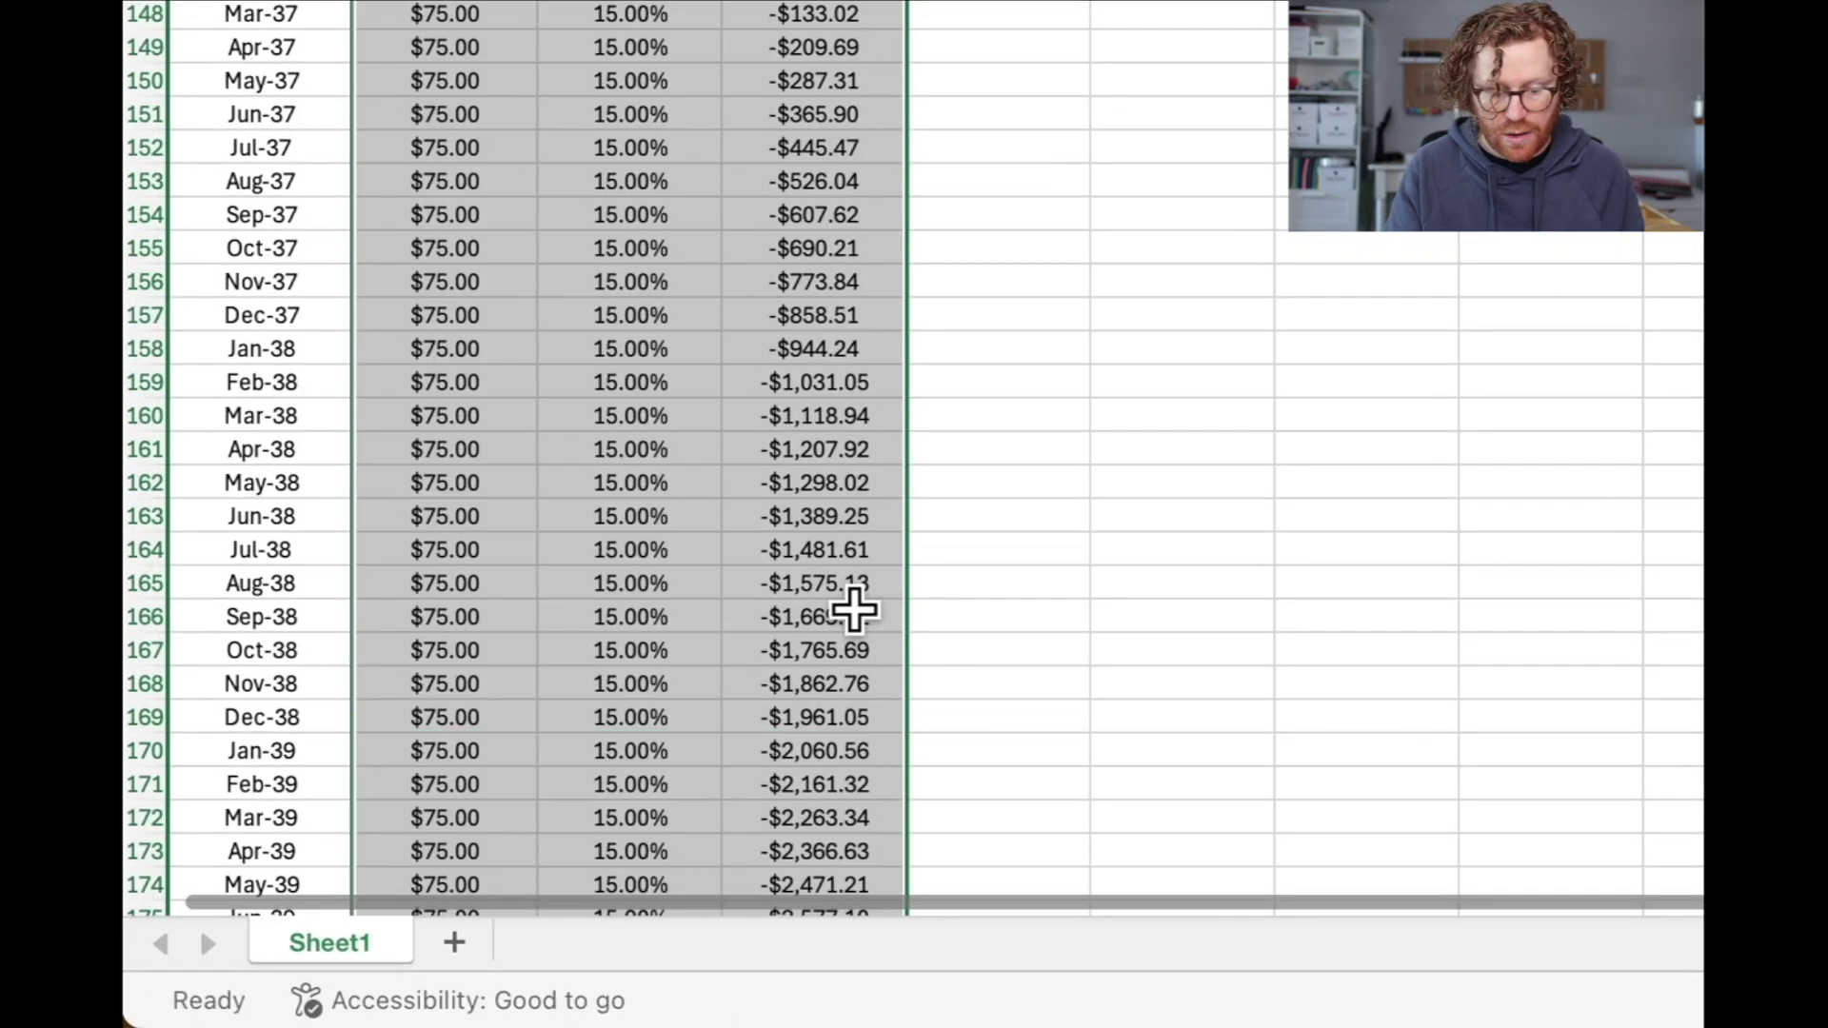
{"action": "left_click", "coordinate": [778, 181]}
{"action": "scroll", "coordinate": [790, 285], "scroll_direction": "up", "scroll_amount": 1}
{"action": "left_click", "coordinate": [790, 249]}
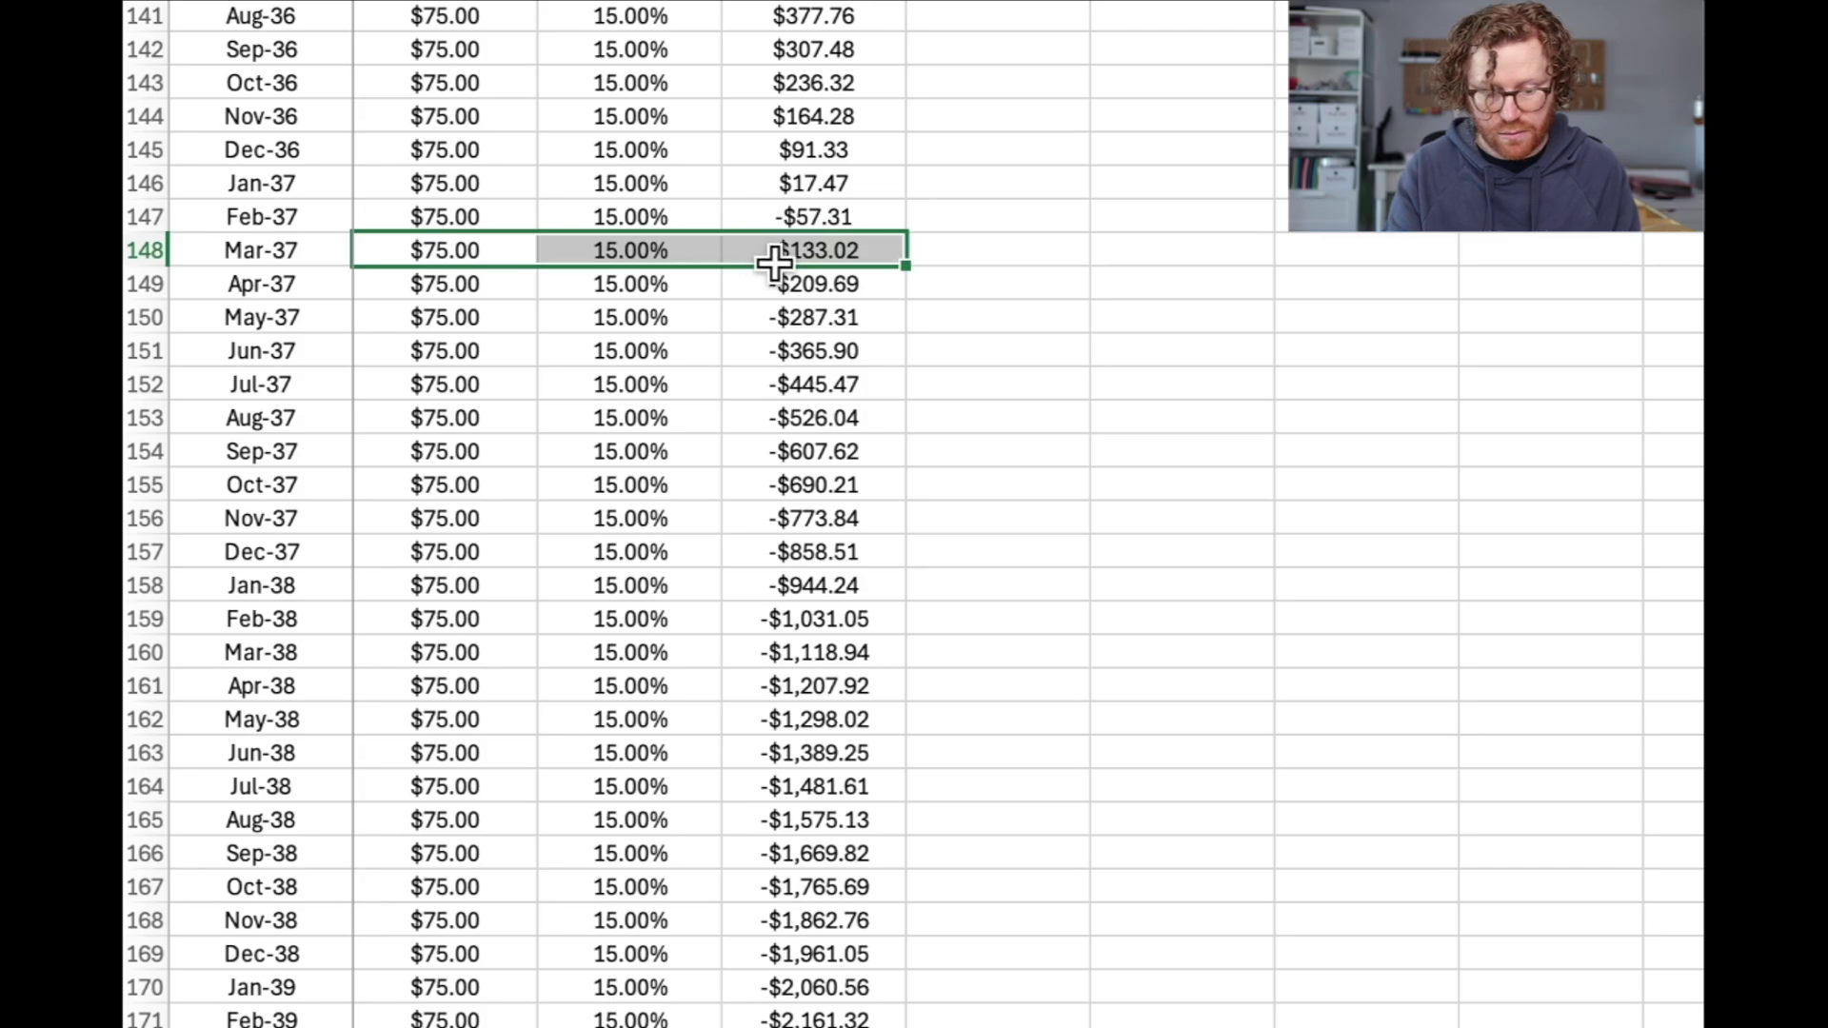
{"action": "key", "text": "ctrl+shift+Down"}
{"action": "key", "text": "Delete"}
{"action": "left_click", "coordinate": [923, 274]}
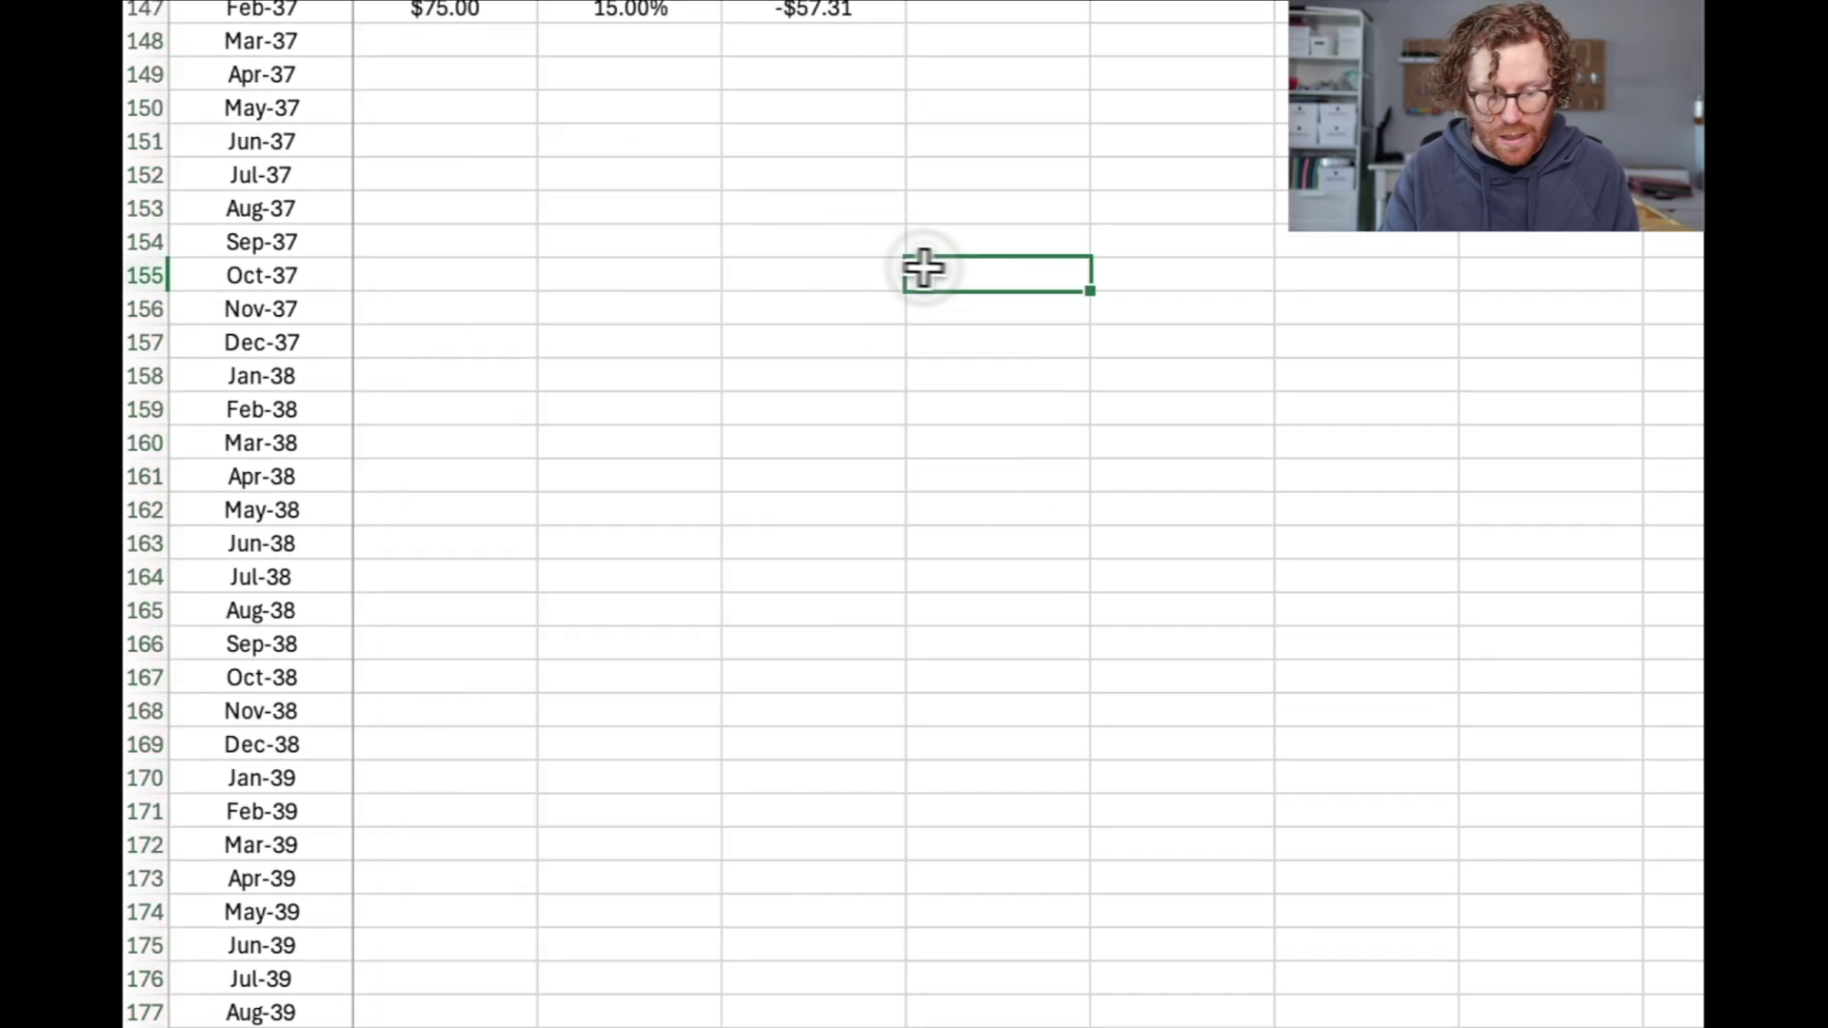
{"action": "scroll", "coordinate": [955, 270], "scroll_direction": "up", "scroll_amount": 7}
{"action": "scroll", "coordinate": [955, 269], "scroll_direction": "up", "scroll_amount": 1}
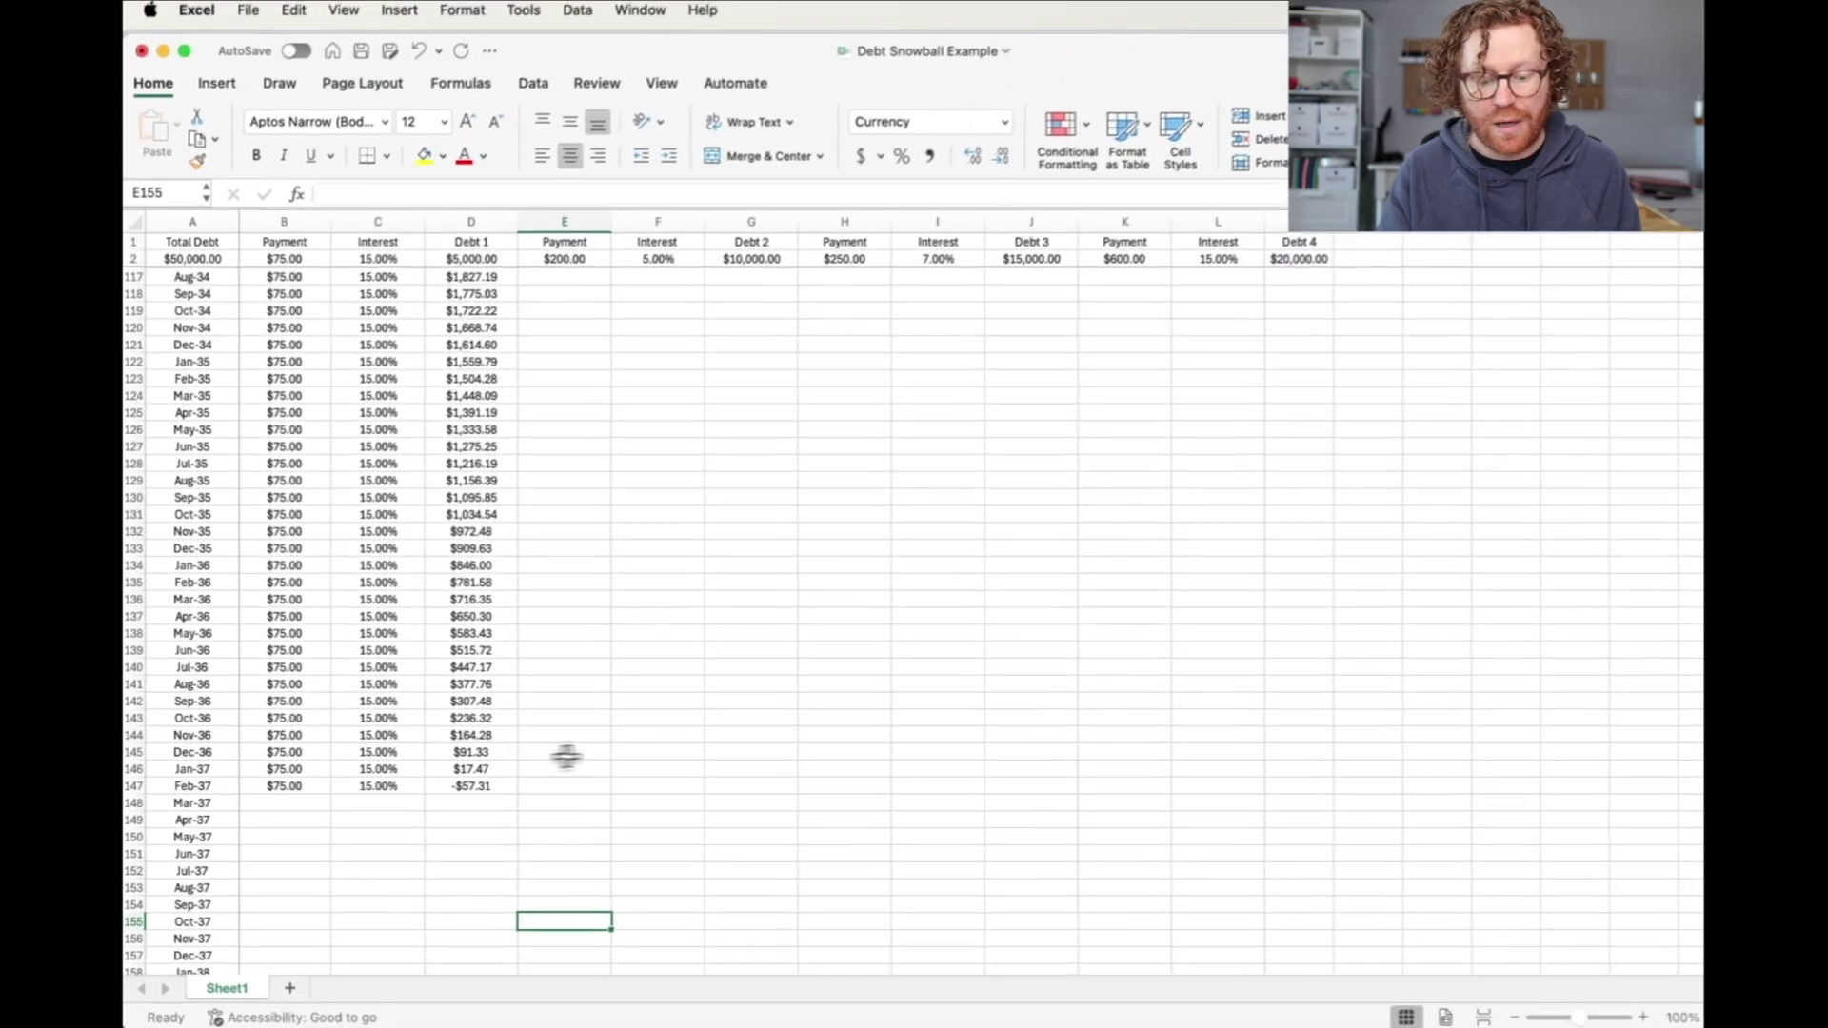
Step: Copy Debt 2's payment and interest rate unchanged into the Feb-25 row
{"action": "scroll", "coordinate": [1210, 746], "scroll_direction": "up", "scroll_amount": 9}
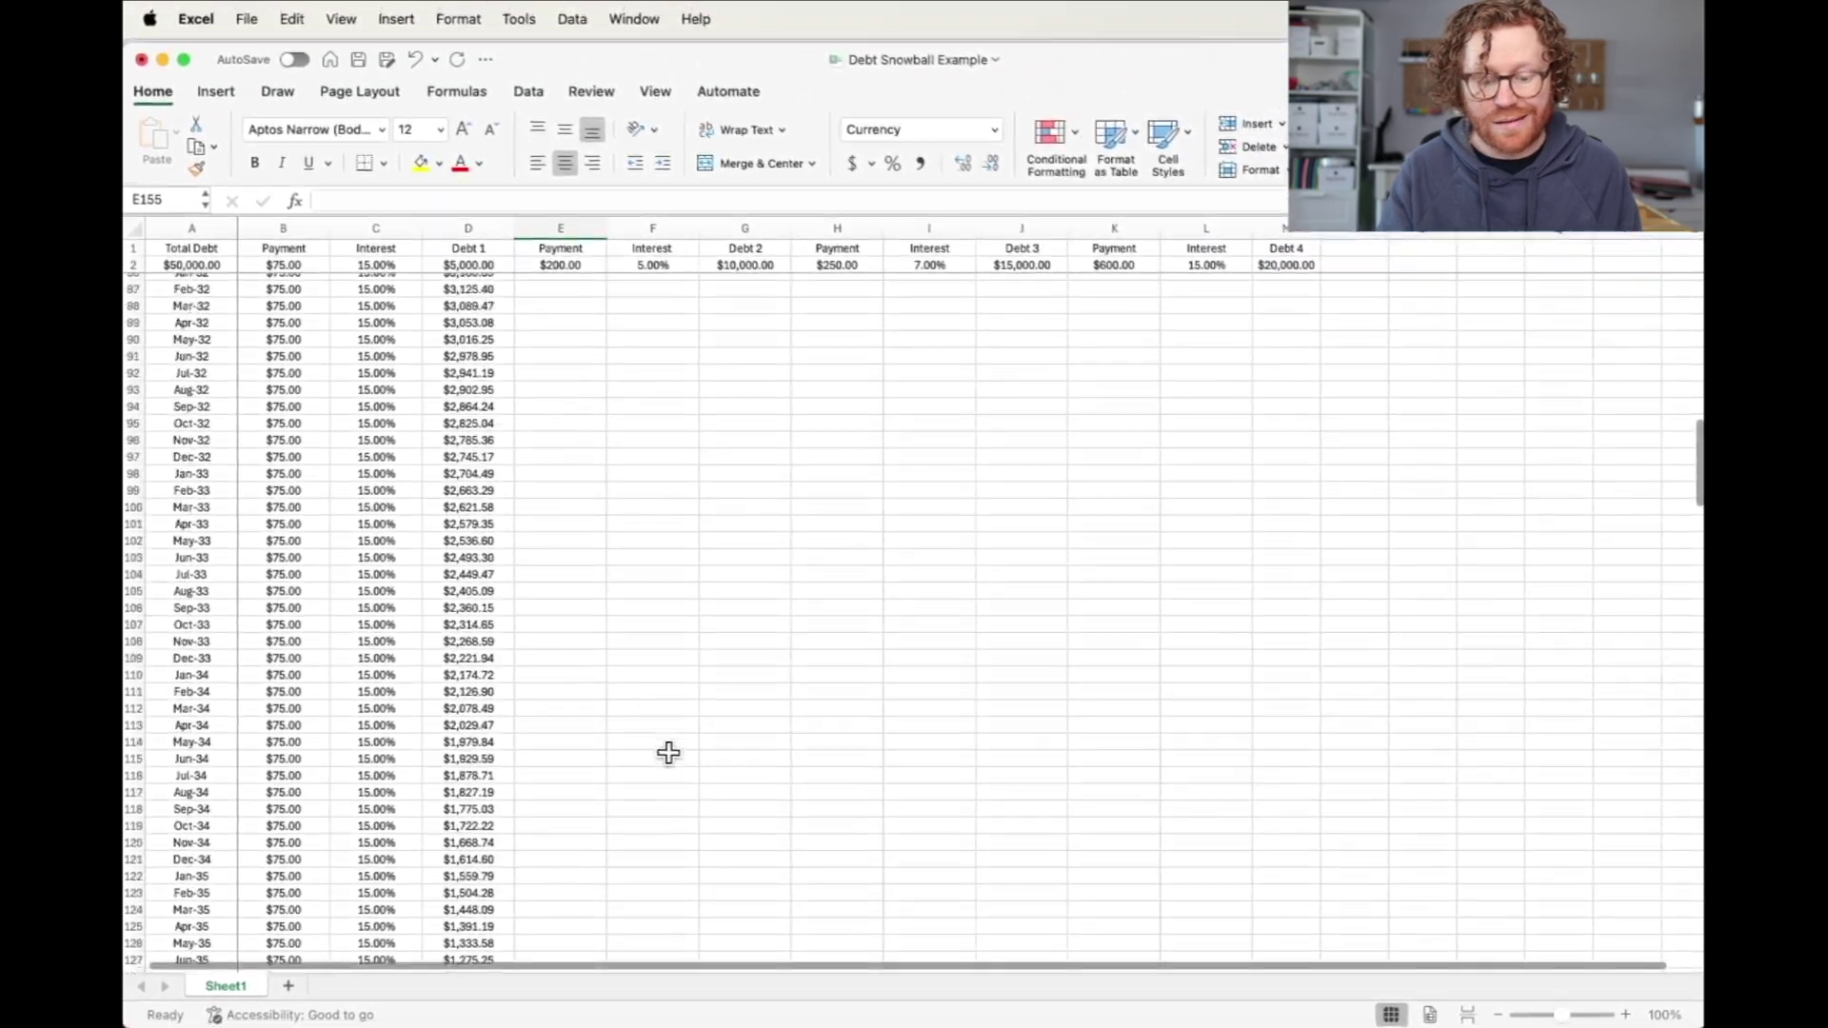
{"action": "scroll", "coordinate": [668, 753], "scroll_direction": "up", "scroll_amount": 20}
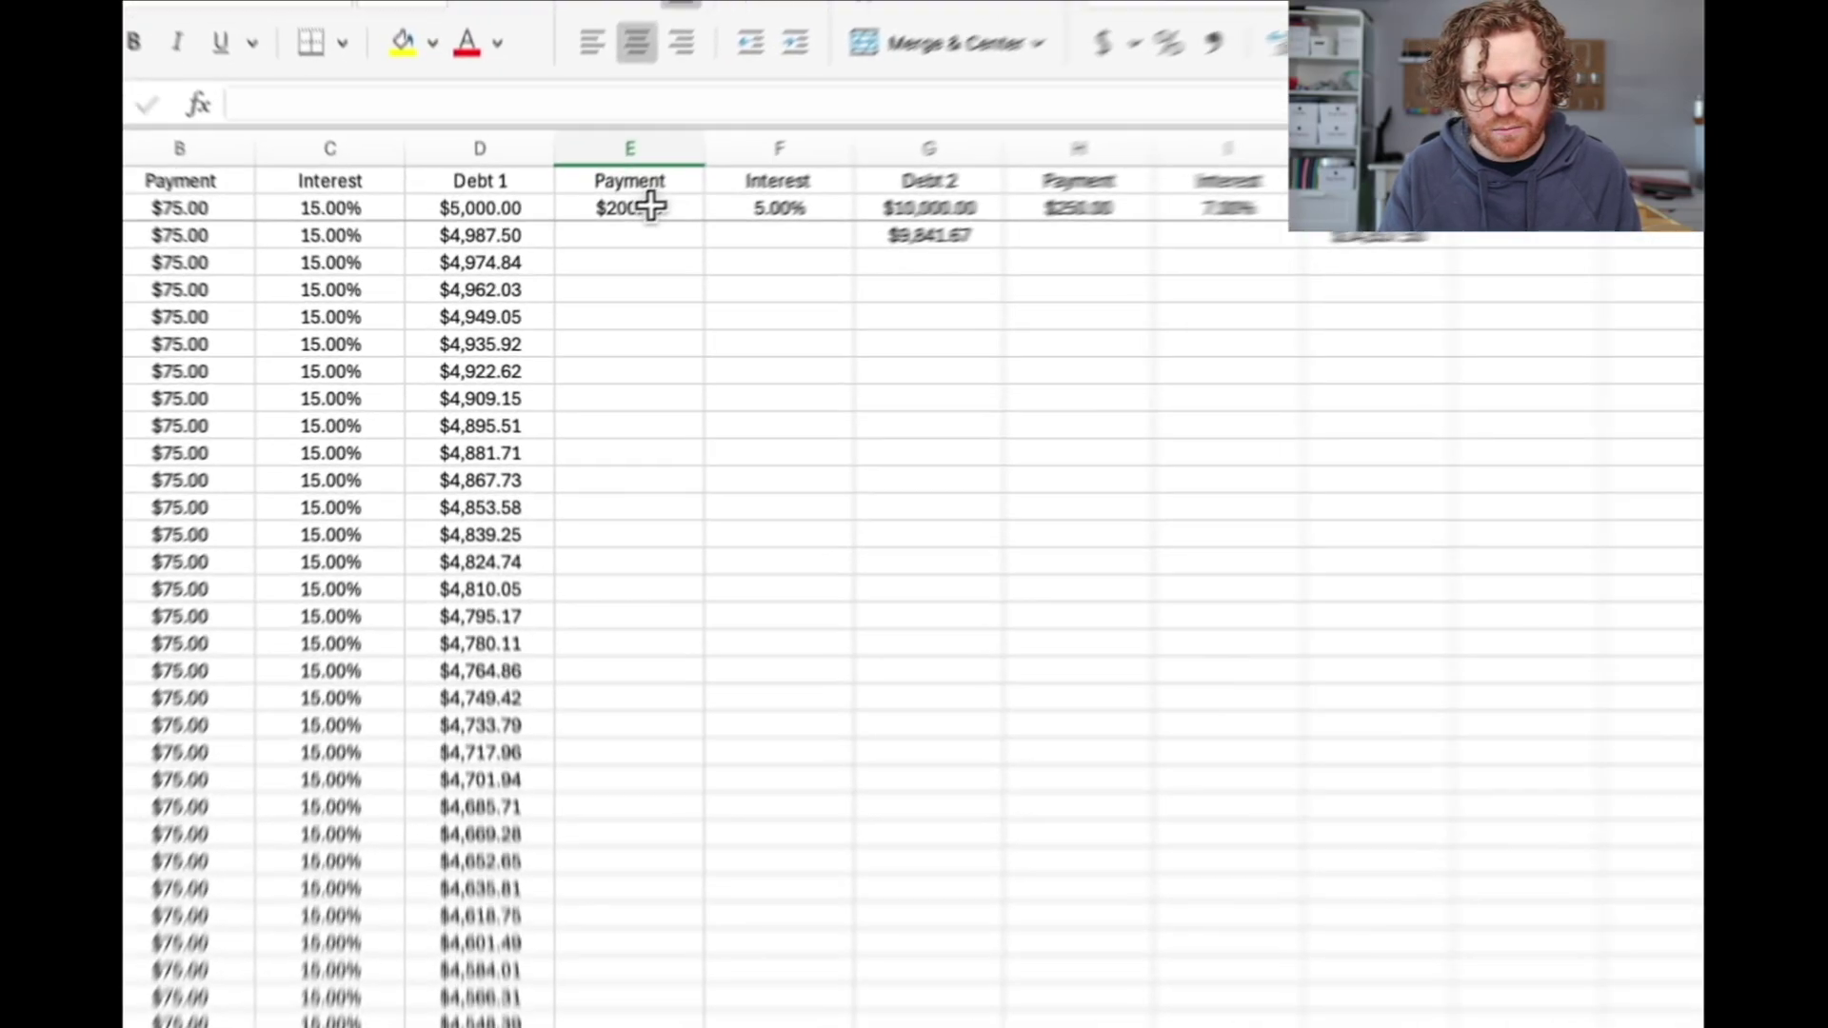
{"action": "left_click_drag", "start_coordinate": [560, 265], "coordinate": [666, 268]}
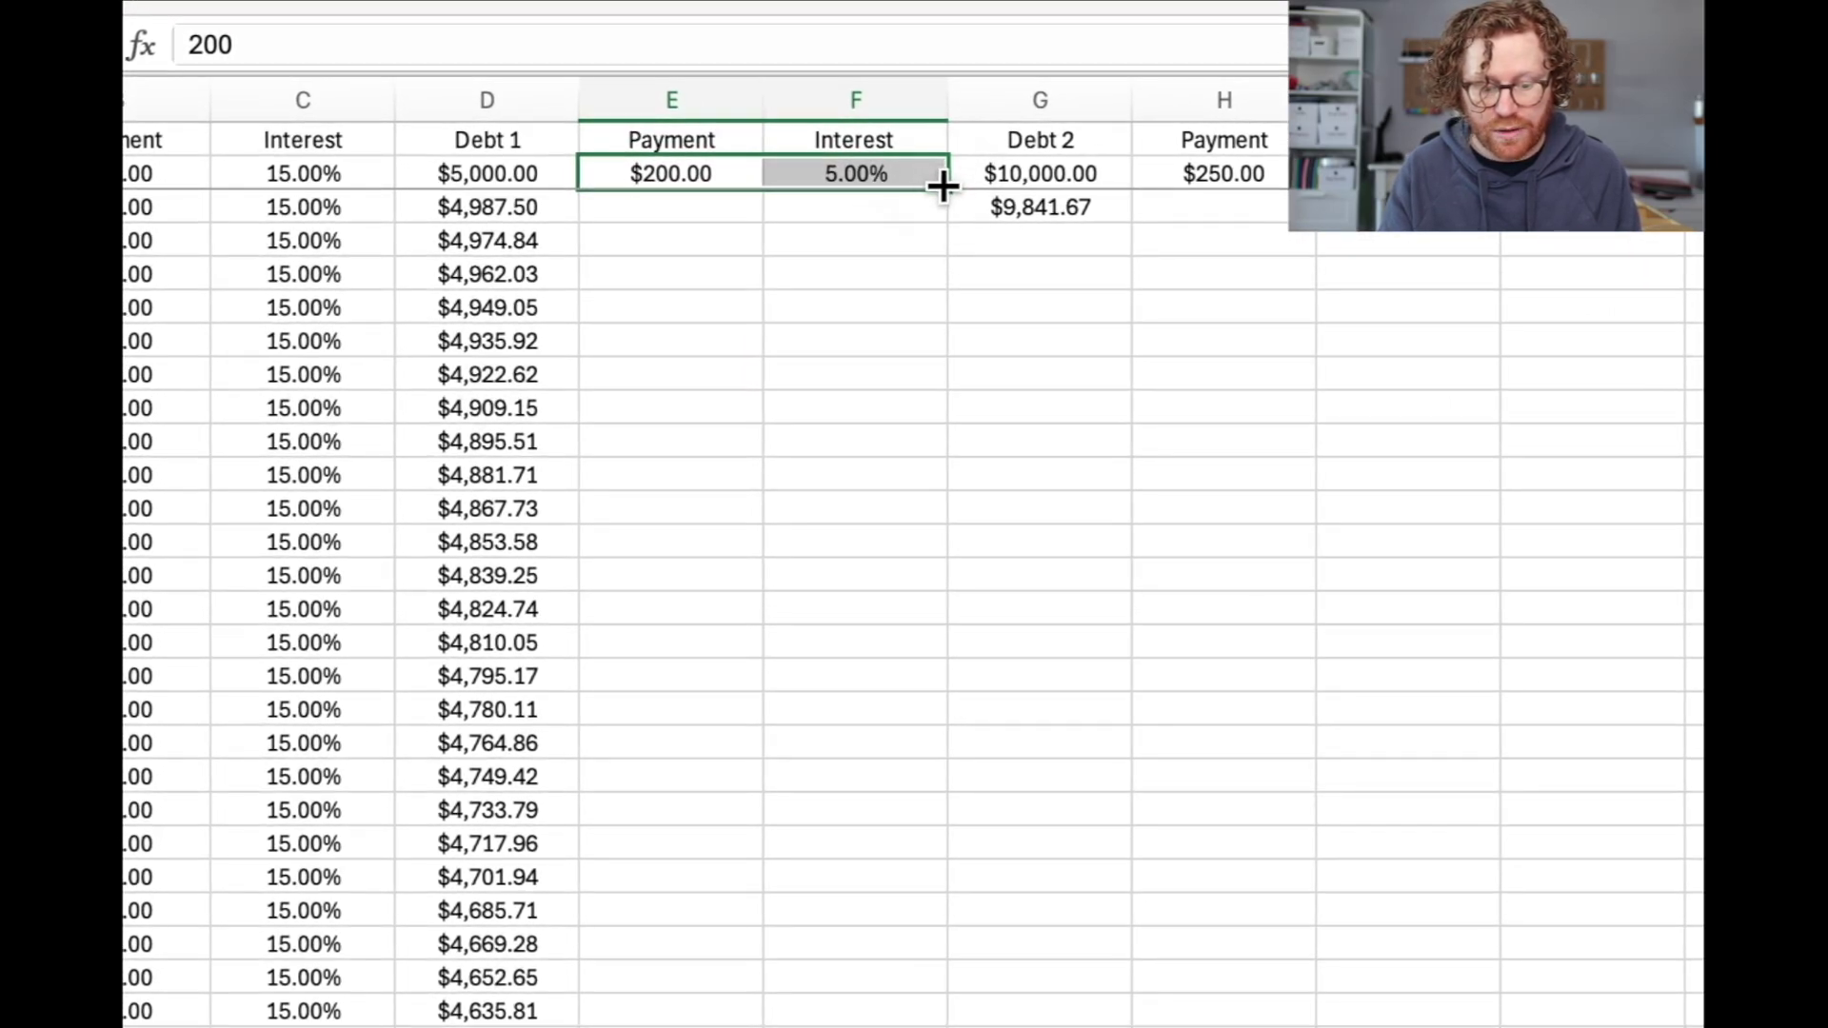
{"action": "left_click_drag", "start_coordinate": [944, 197], "coordinate": [940, 217]}
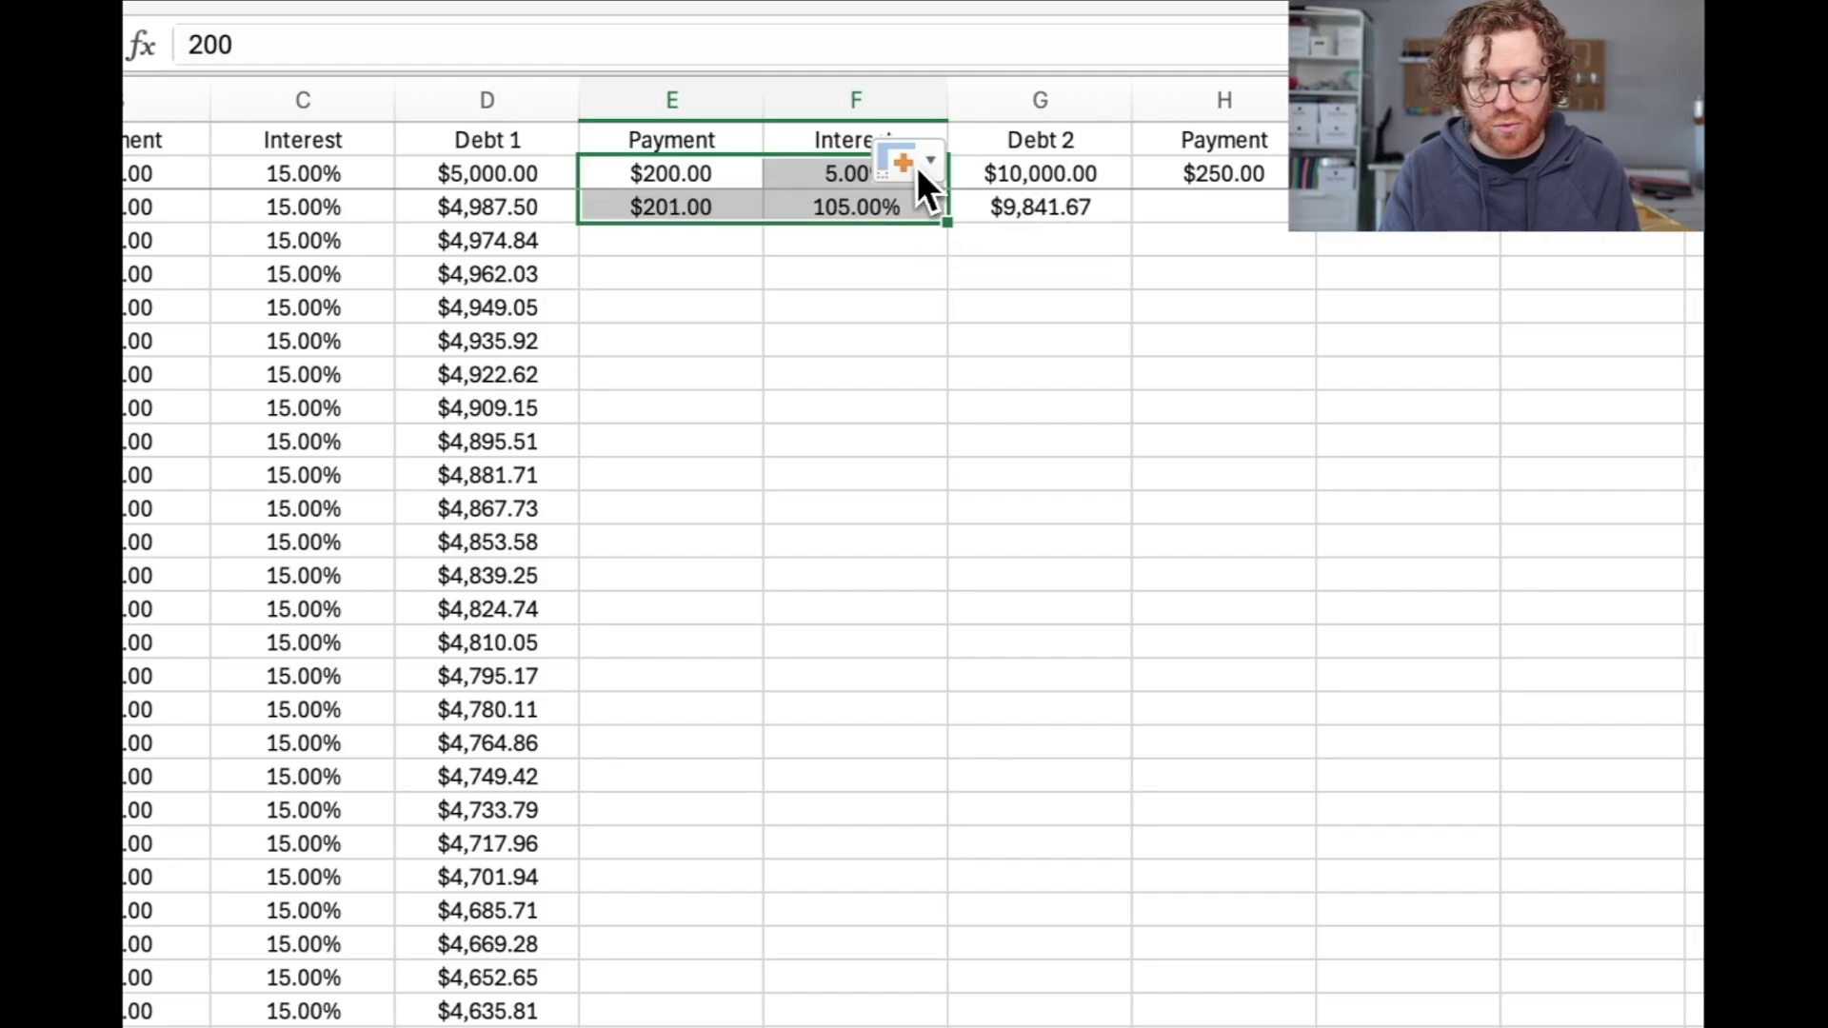
{"action": "left_click", "coordinate": [928, 163]}
{"action": "left_click", "coordinate": [958, 243]}
{"action": "left_click", "coordinate": [868, 265]}
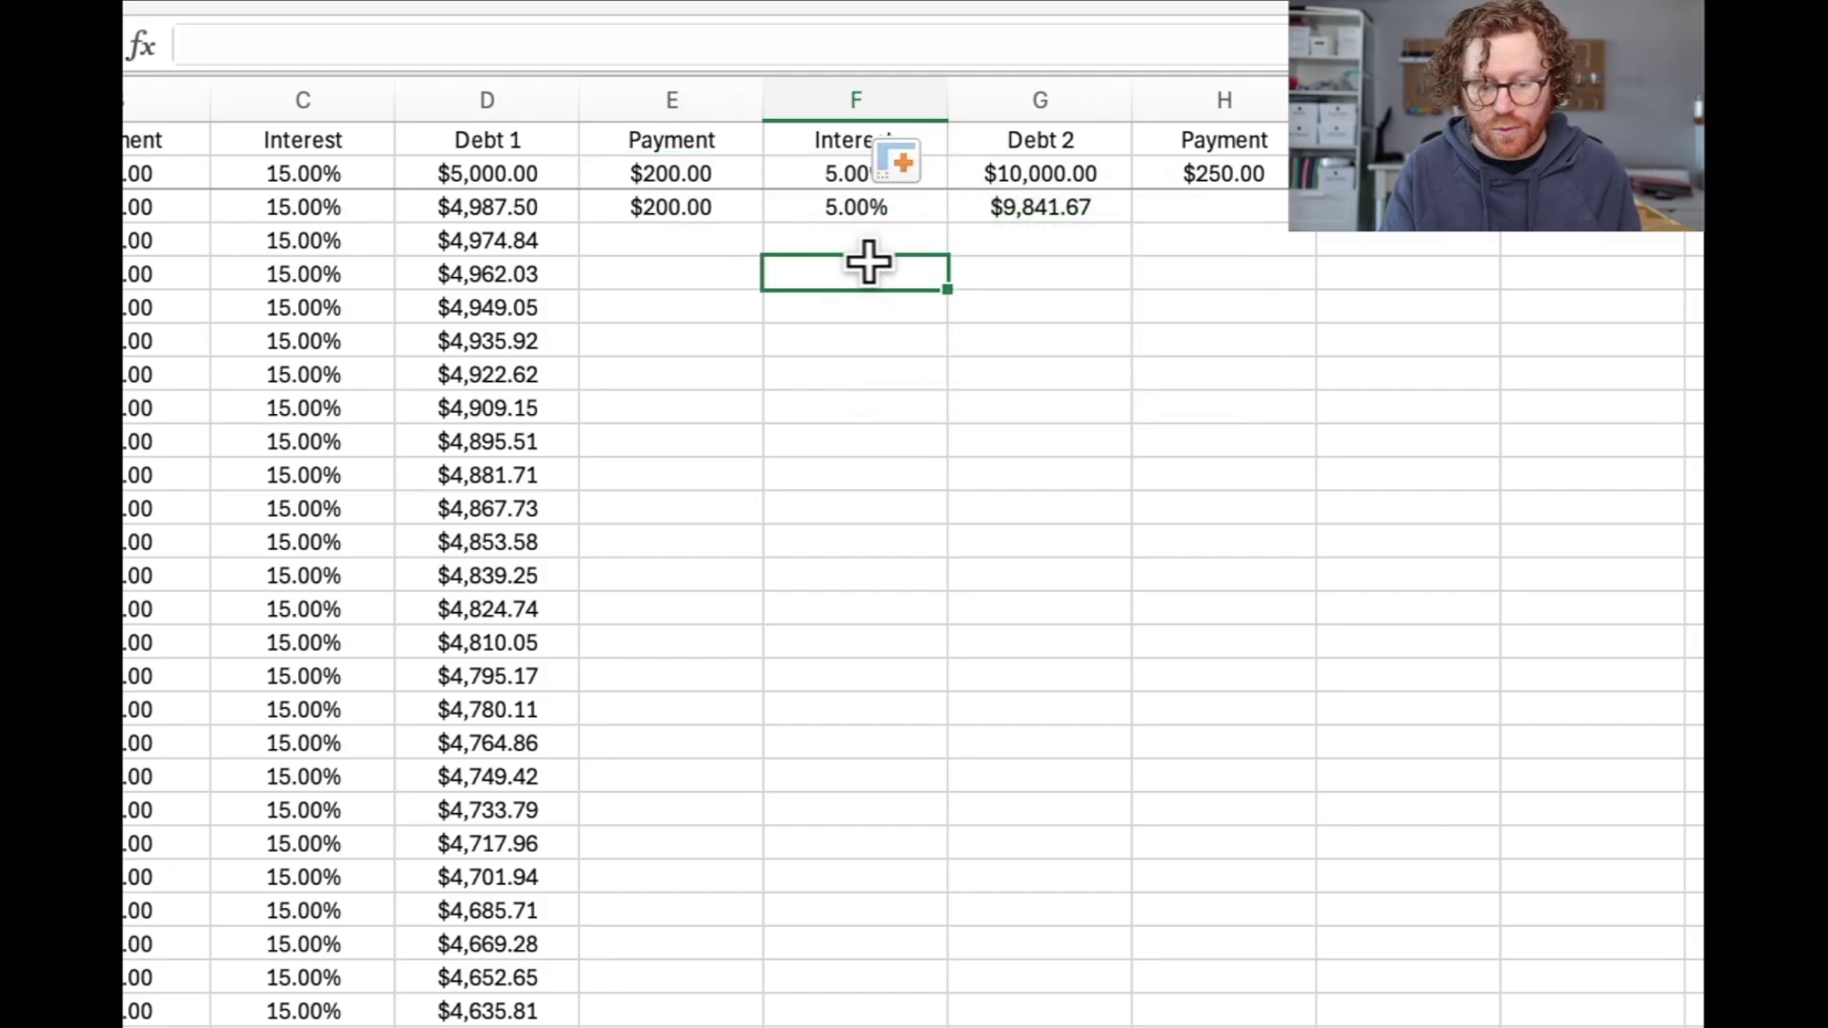
Step: Fill Debt 2's payment, rate and balance down the months past its payoff
{"action": "left_click_drag", "start_coordinate": [729, 209], "coordinate": [1024, 215]}
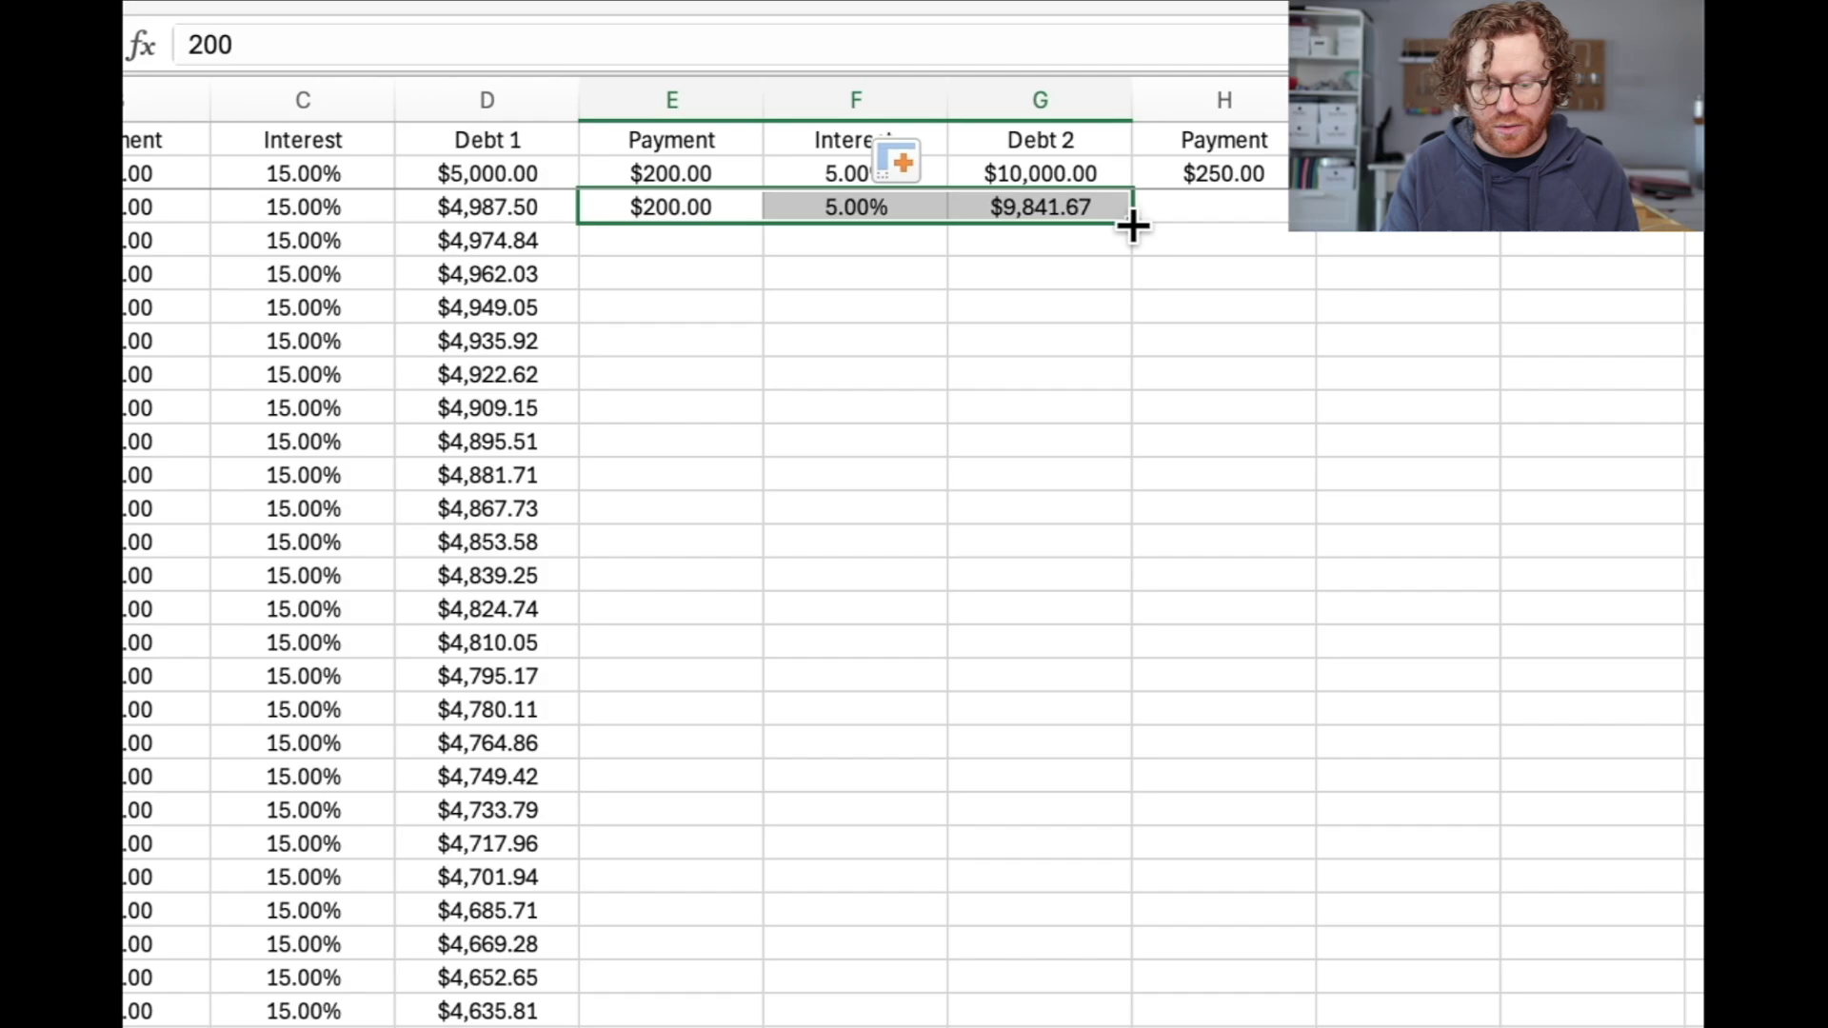
{"action": "left_click_drag", "start_coordinate": [1132, 225], "coordinate": [894, 523]}
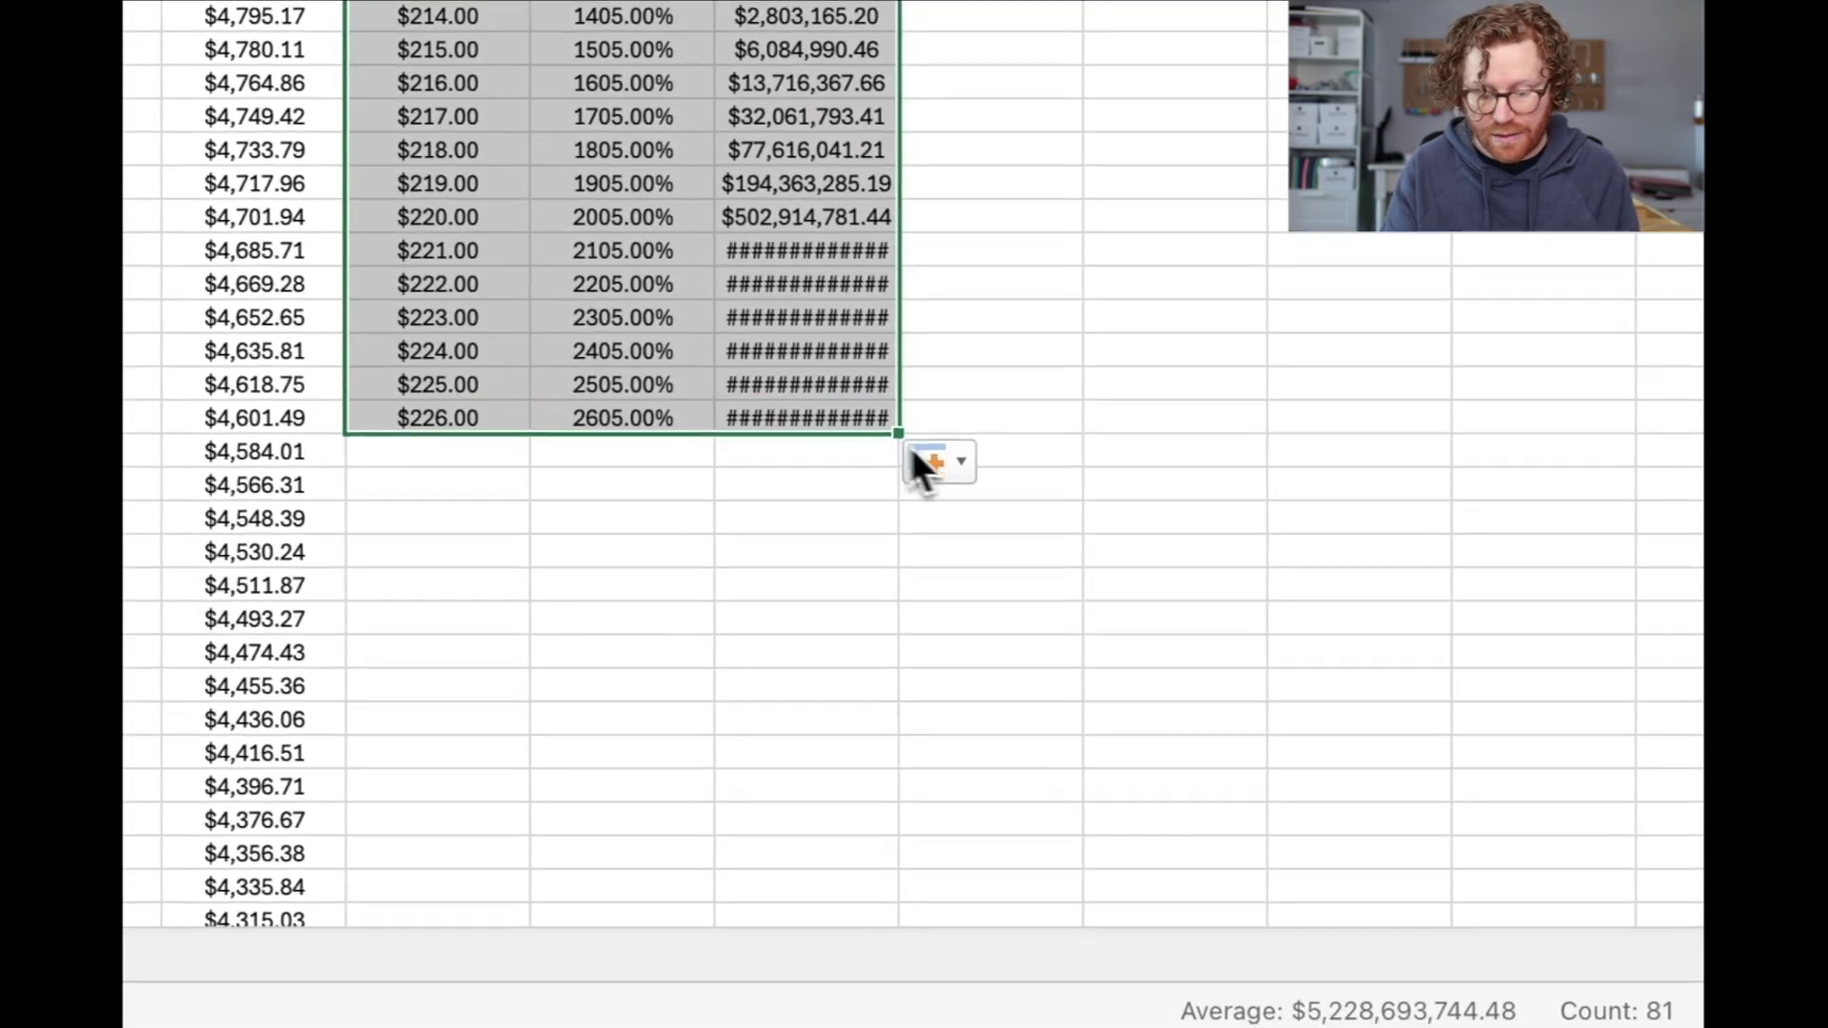
{"action": "left_click", "coordinate": [914, 458]}
{"action": "left_click", "coordinate": [969, 530]}
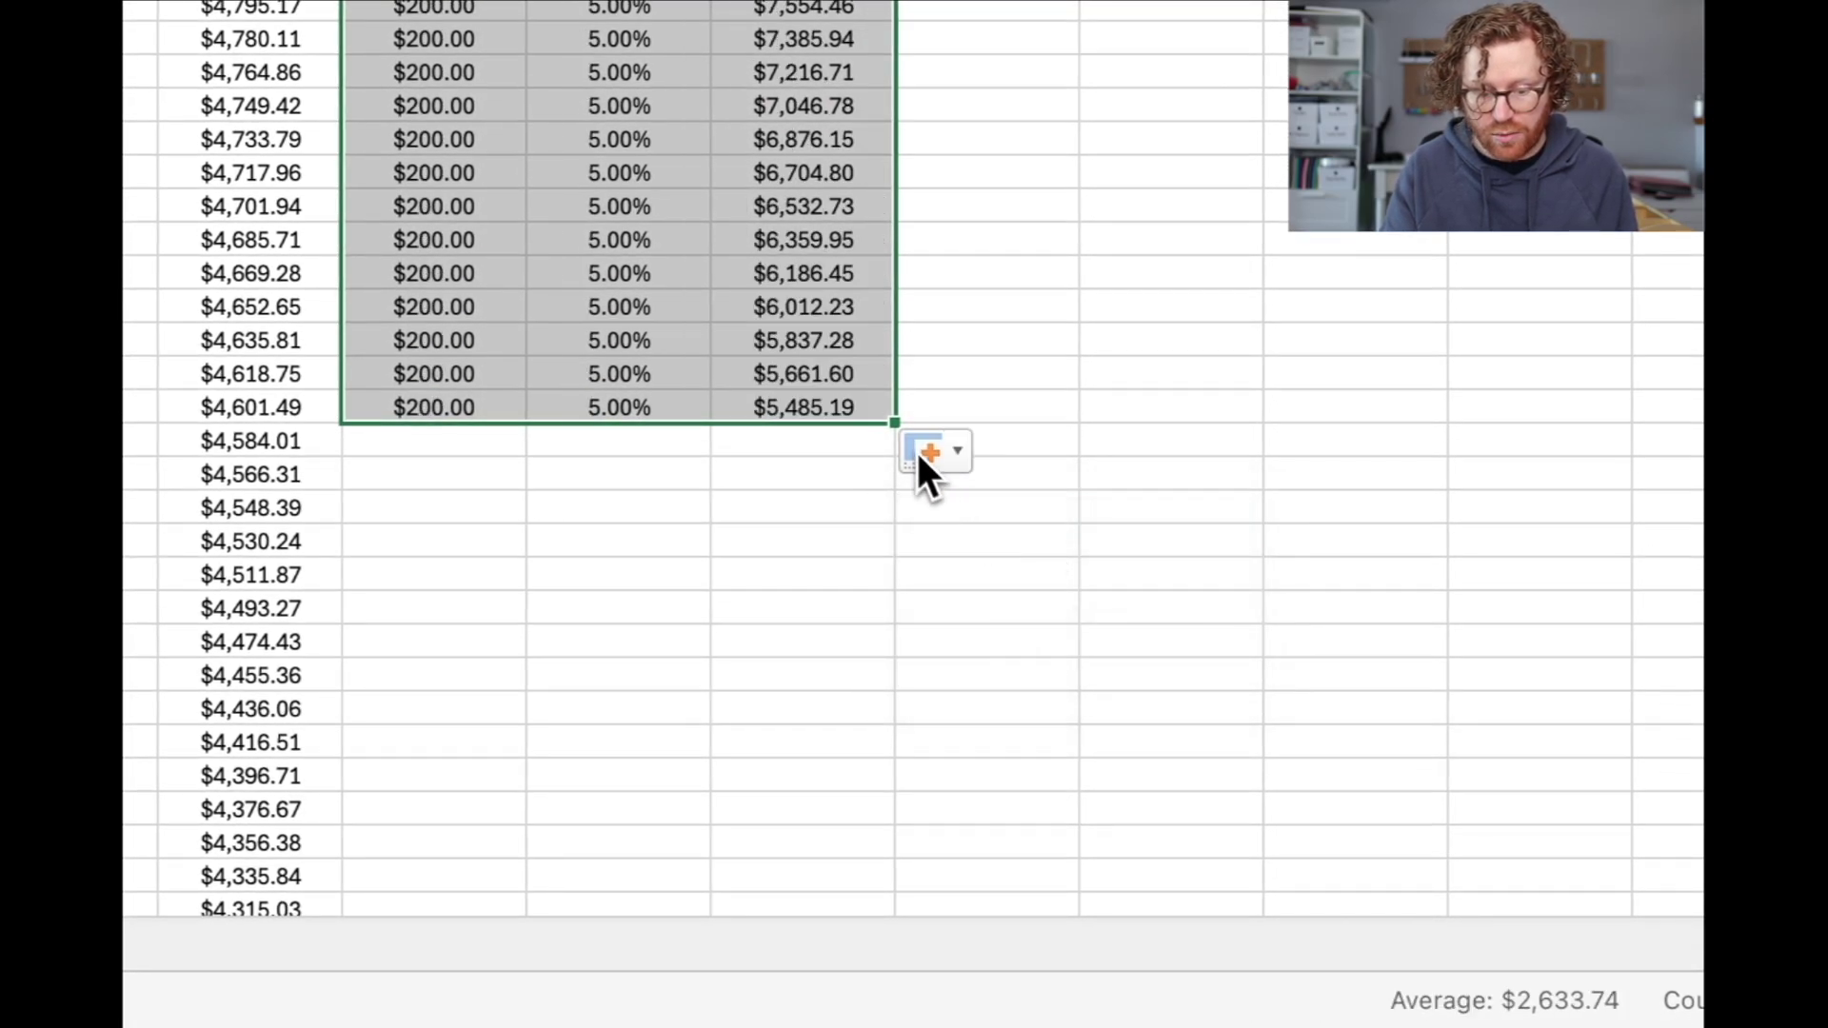
{"action": "left_click_drag", "start_coordinate": [895, 441], "coordinate": [840, 854]}
{"action": "left_click_drag", "start_coordinate": [1004, 854], "coordinate": [1000, 694]}
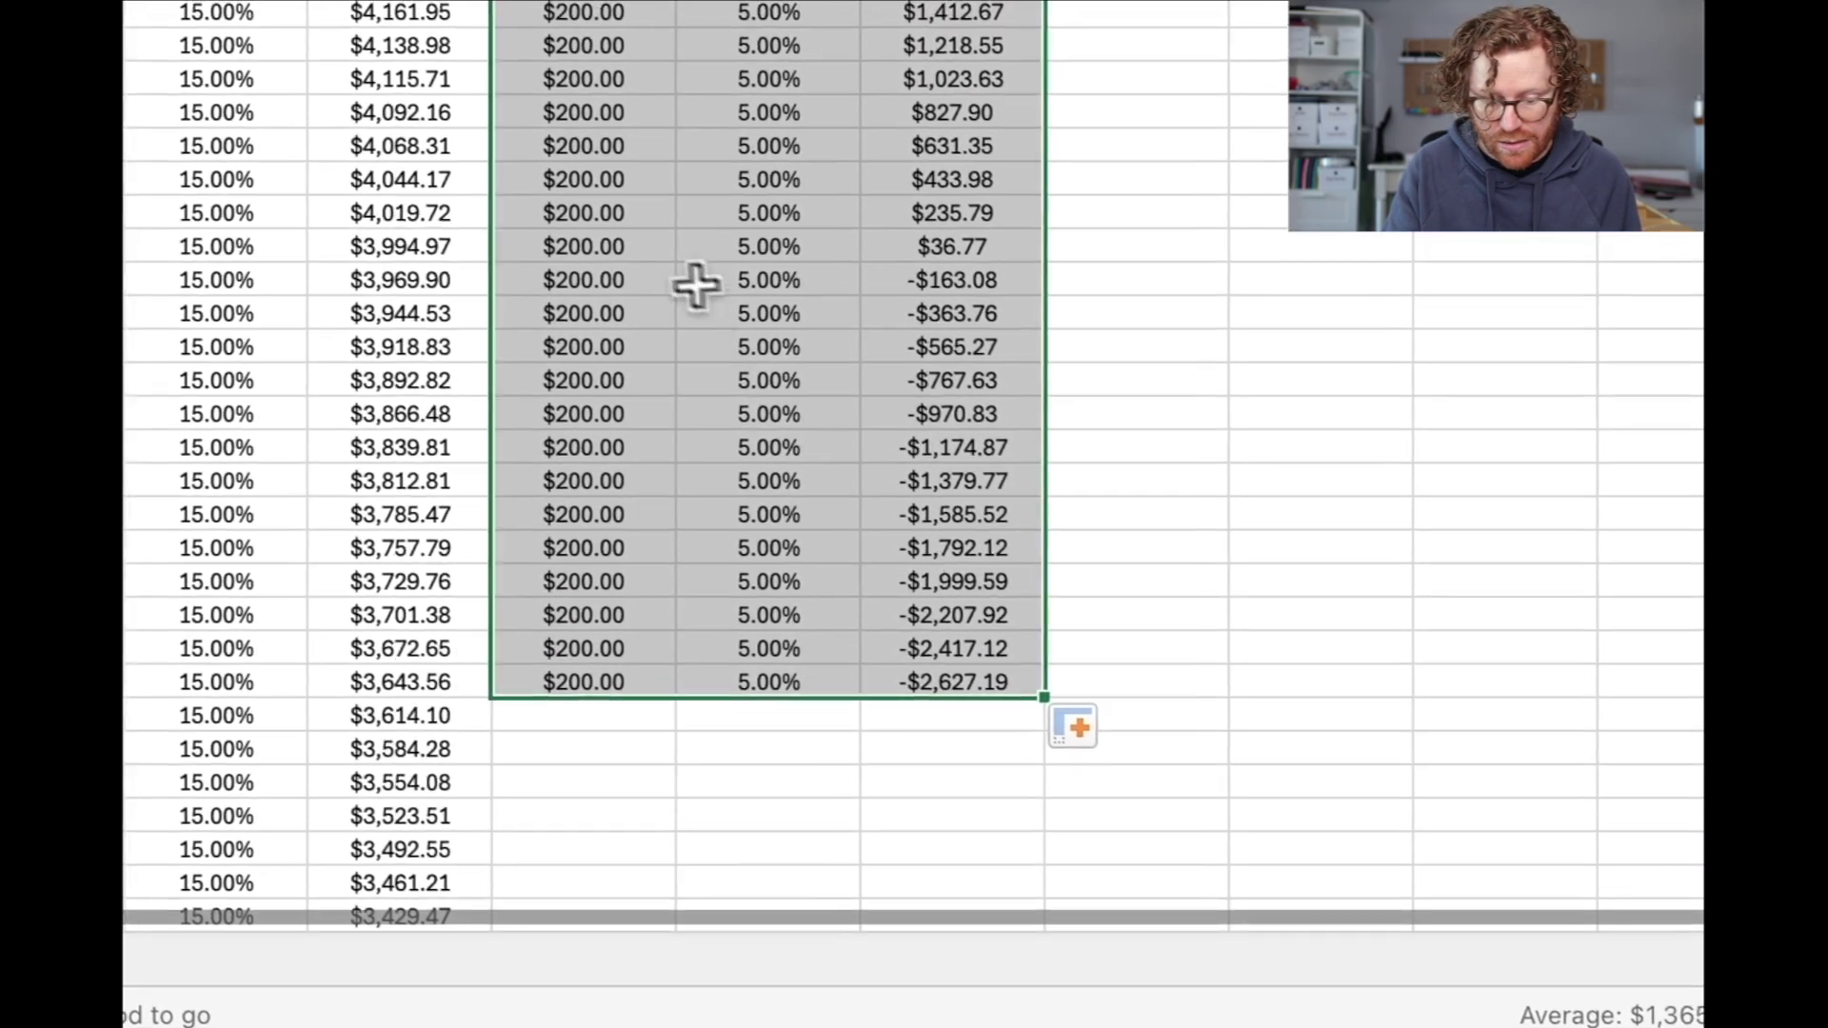
{"action": "left_click", "coordinate": [619, 380]}
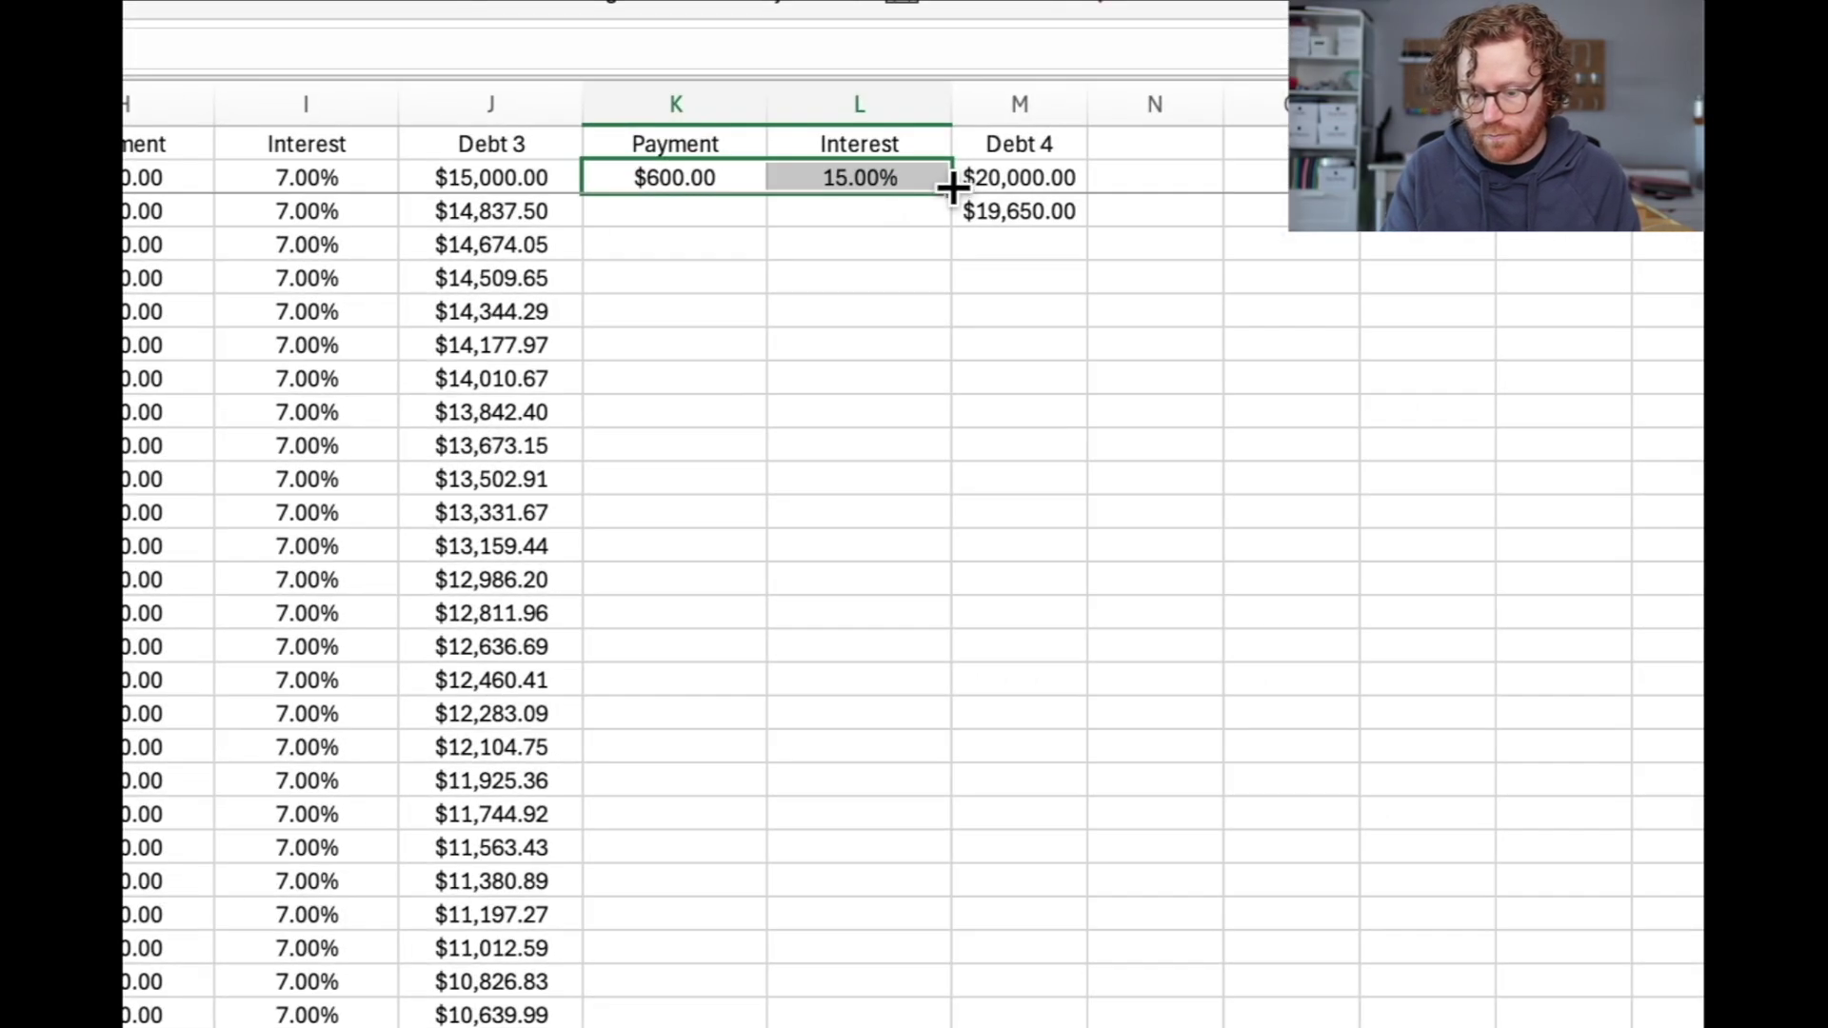
Step: Fill Debt 4's $600.00 payment, rate and balance down until it ends at -$365.92
{"action": "left_click_drag", "start_coordinate": [955, 185], "coordinate": [954, 219]}
{"action": "left_click", "coordinate": [942, 221]}
{"action": "left_click_drag", "start_coordinate": [1081, 221], "coordinate": [985, 620]}
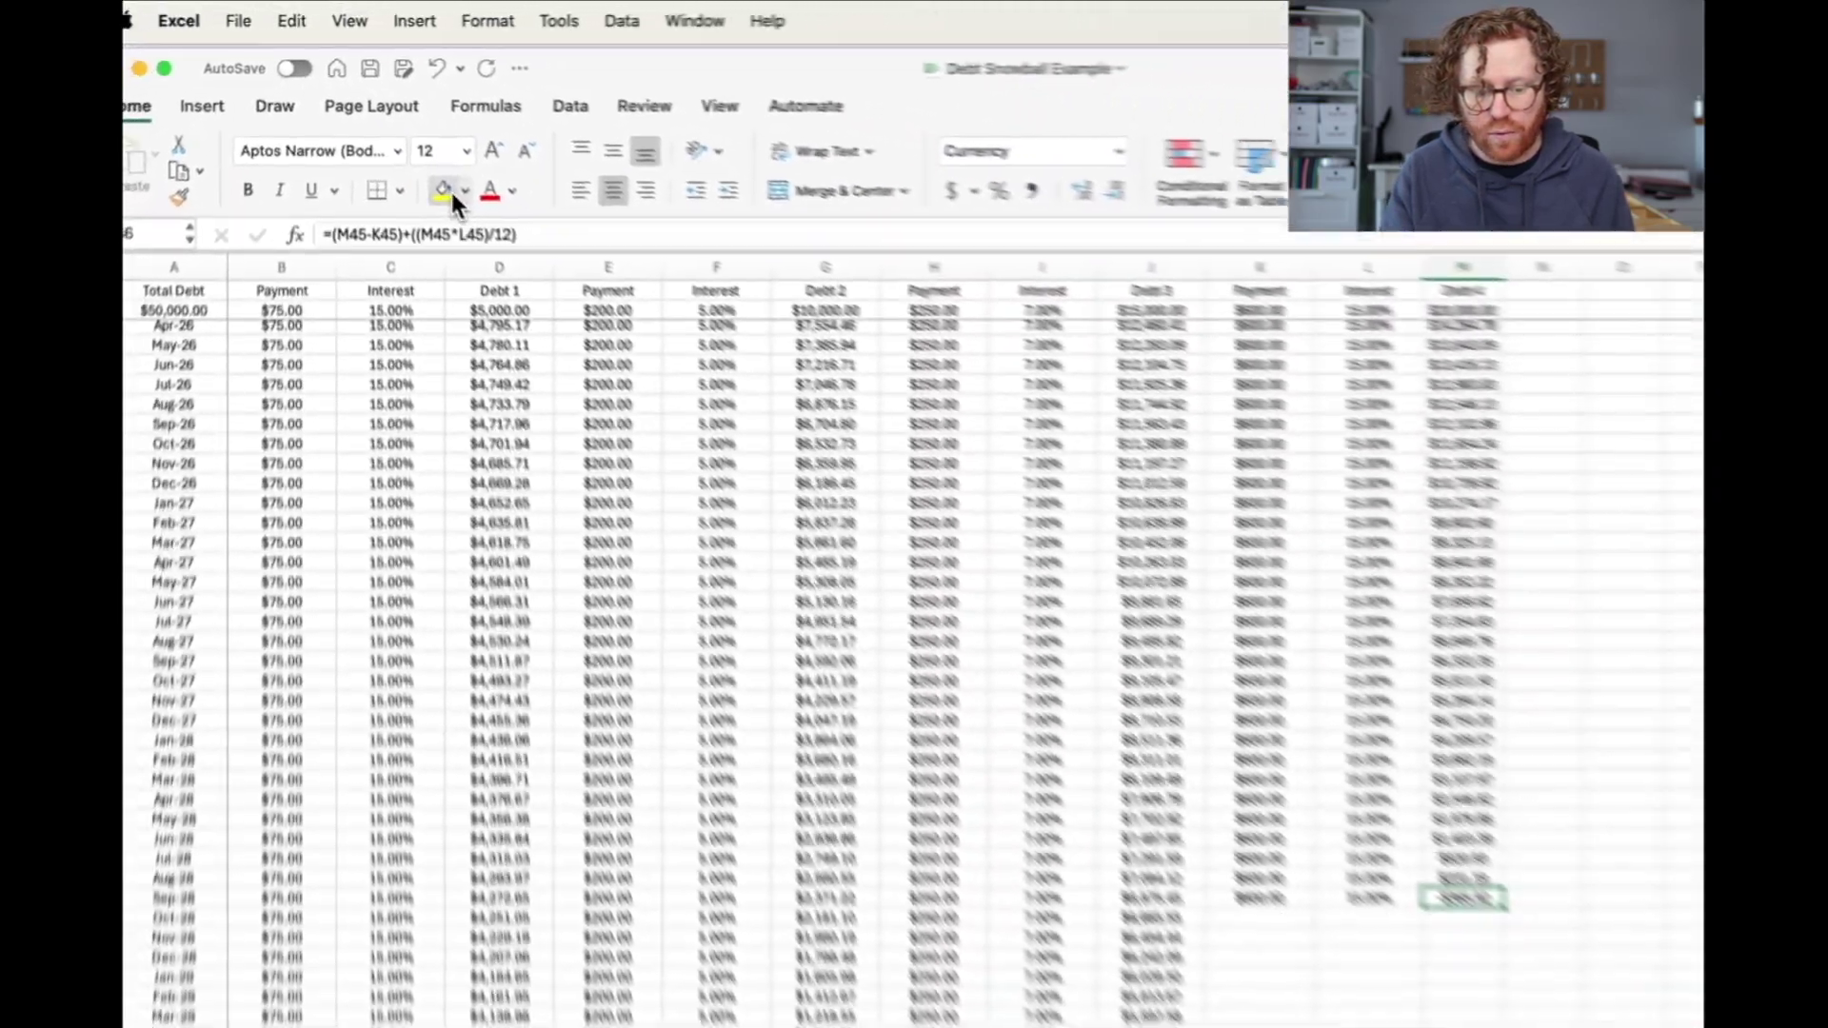
Step: Shade the Debt 4 and Debt 3 payoff balance cells green
{"action": "left_click", "coordinate": [439, 165]}
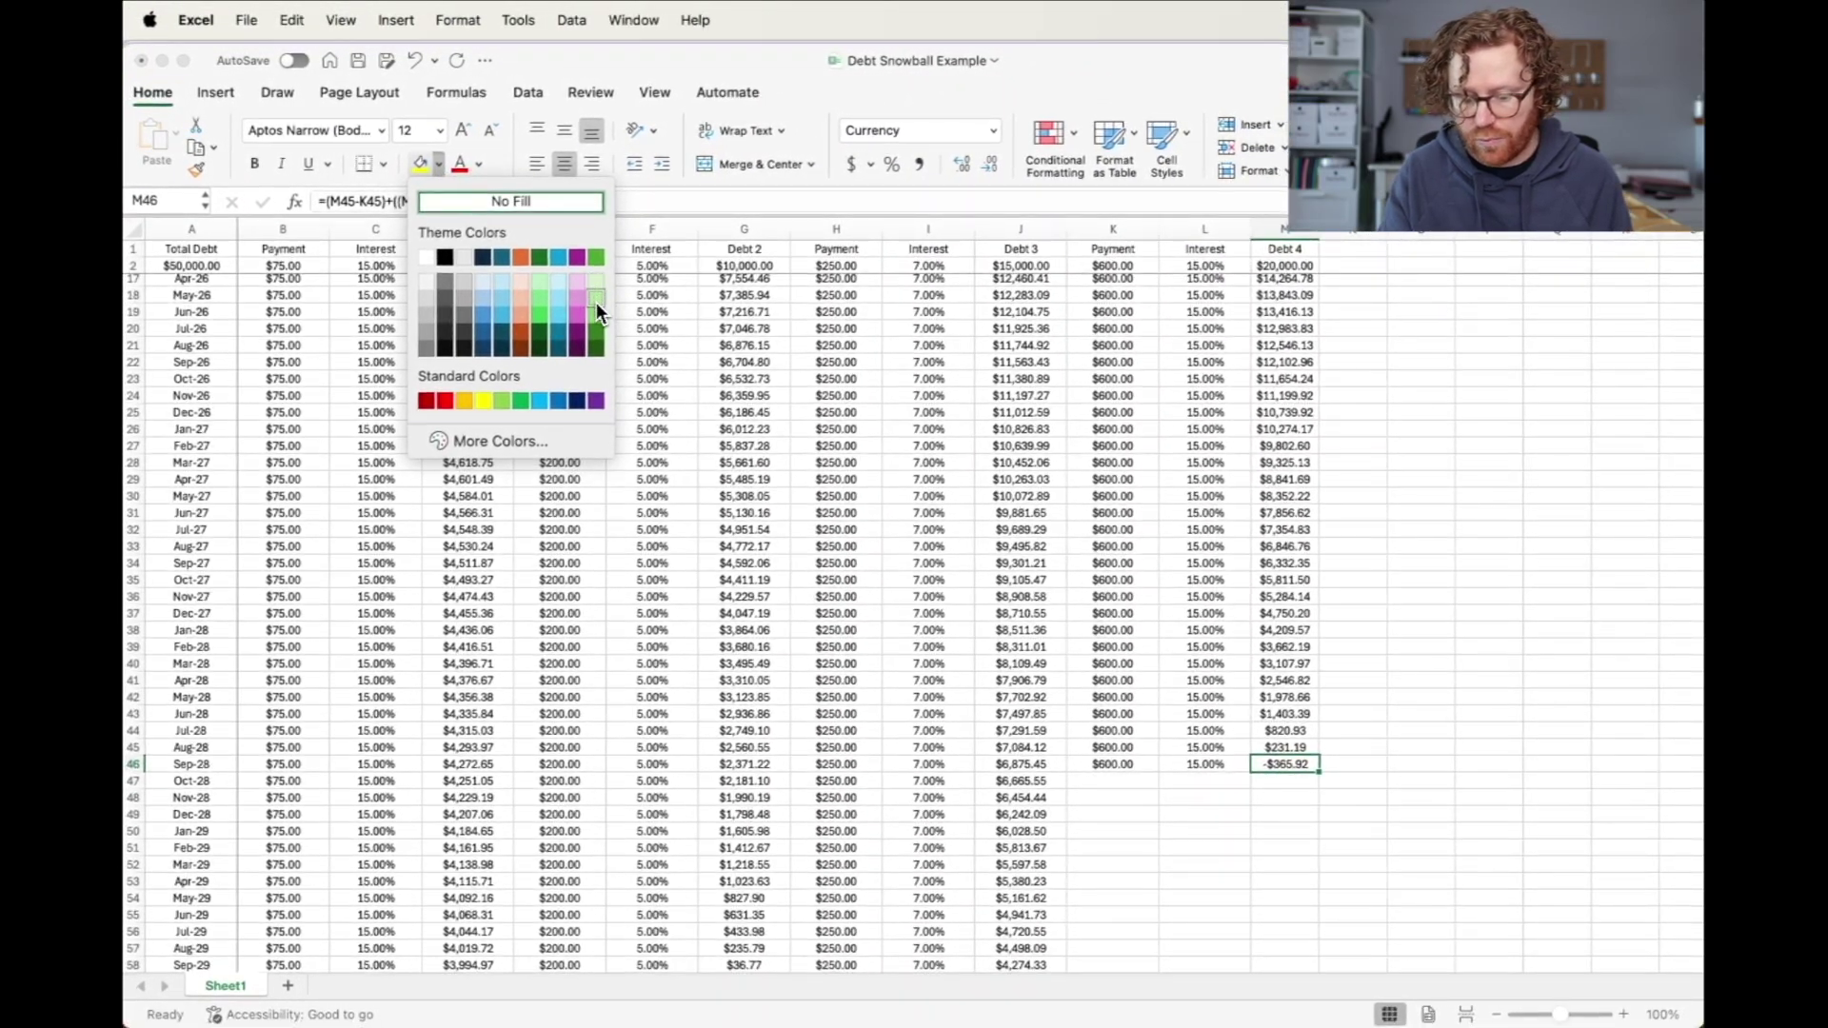
{"action": "left_click", "coordinate": [596, 301]}
{"action": "scroll", "coordinate": [876, 618], "scroll_direction": "down", "scroll_amount": 10}
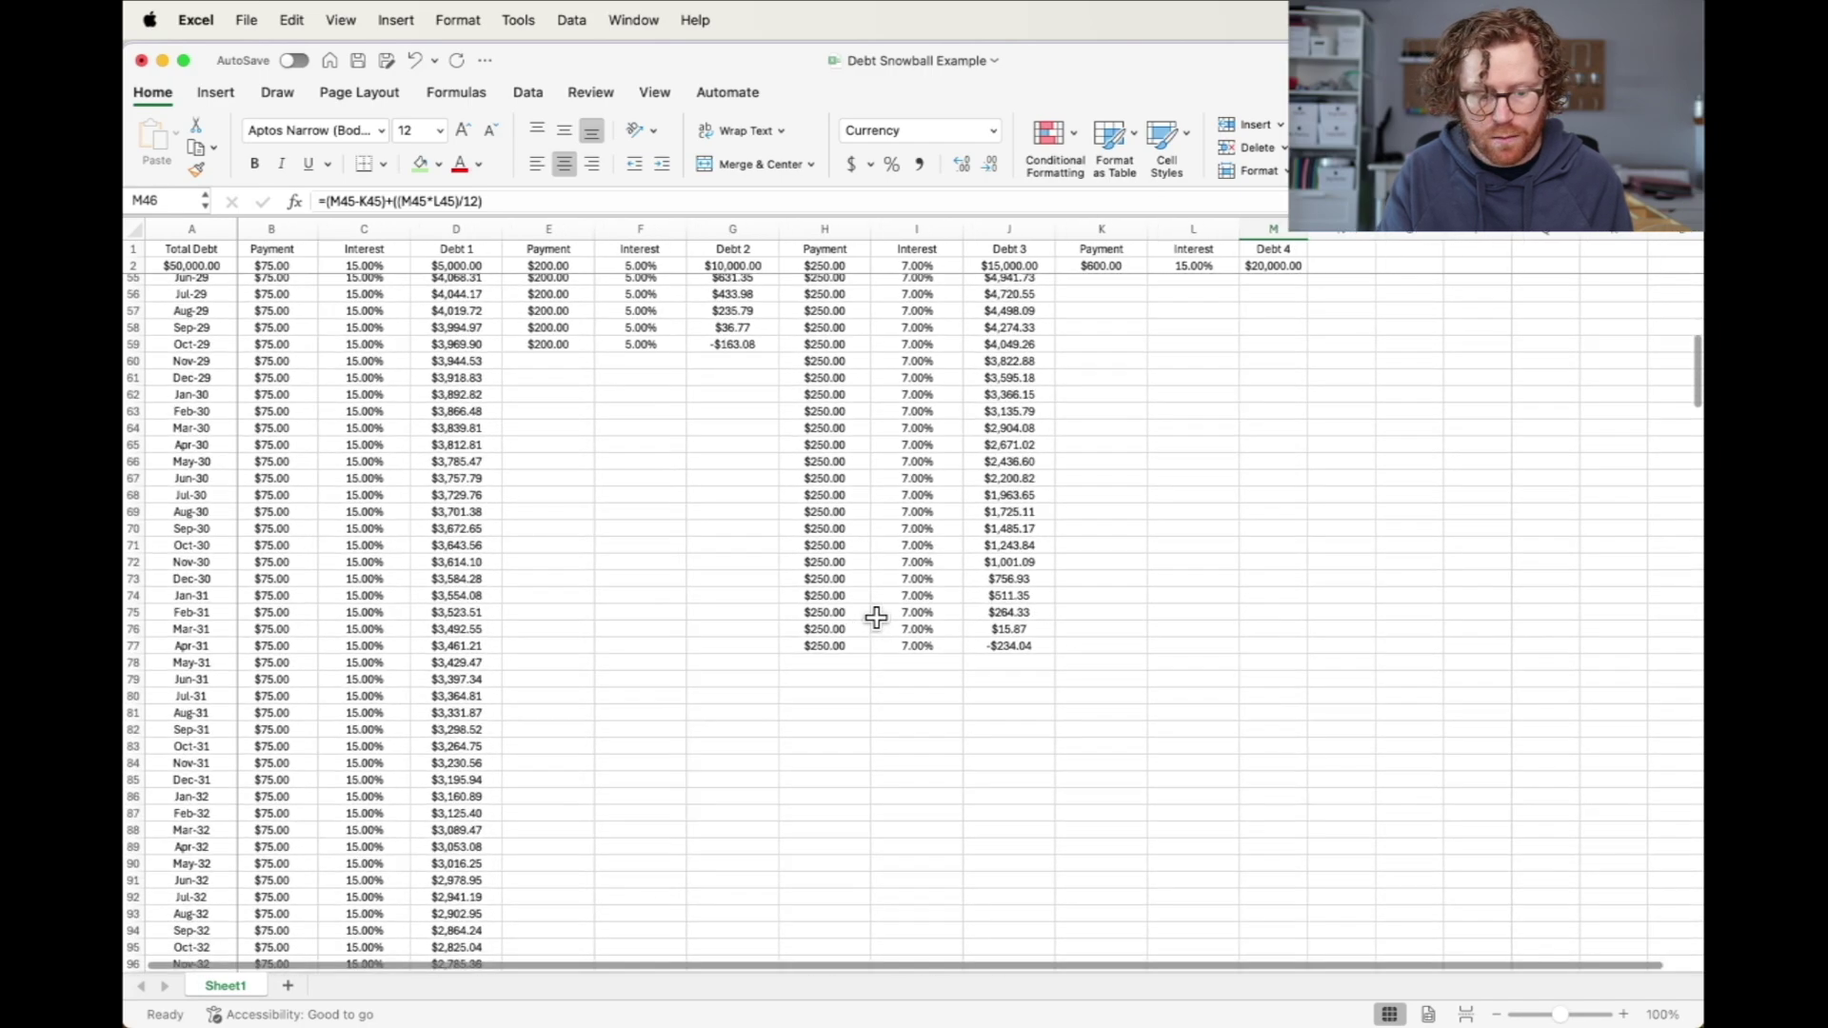
{"action": "left_click", "coordinate": [438, 165]}
{"action": "left_click", "coordinate": [437, 169]}
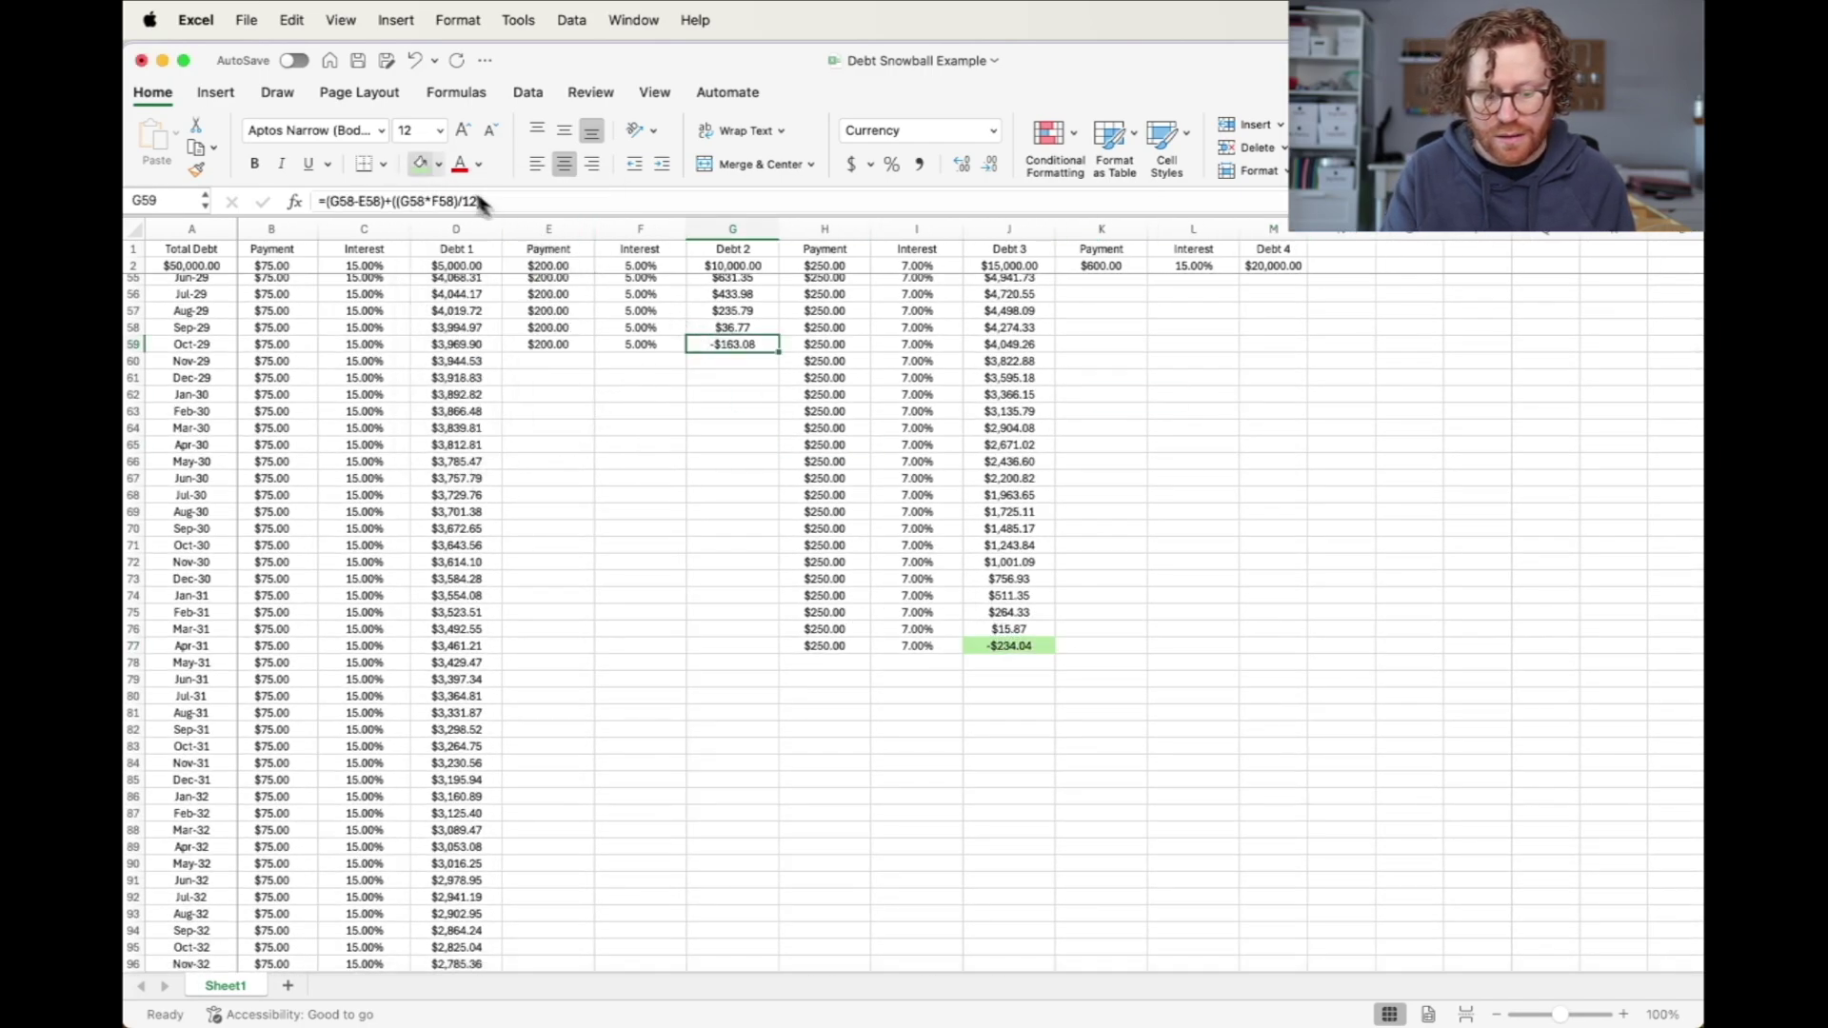
Step: Fill the entire Feb-37 row (row 147) light green
{"action": "scroll", "coordinate": [526, 371], "scroll_direction": "down", "scroll_amount": 18}
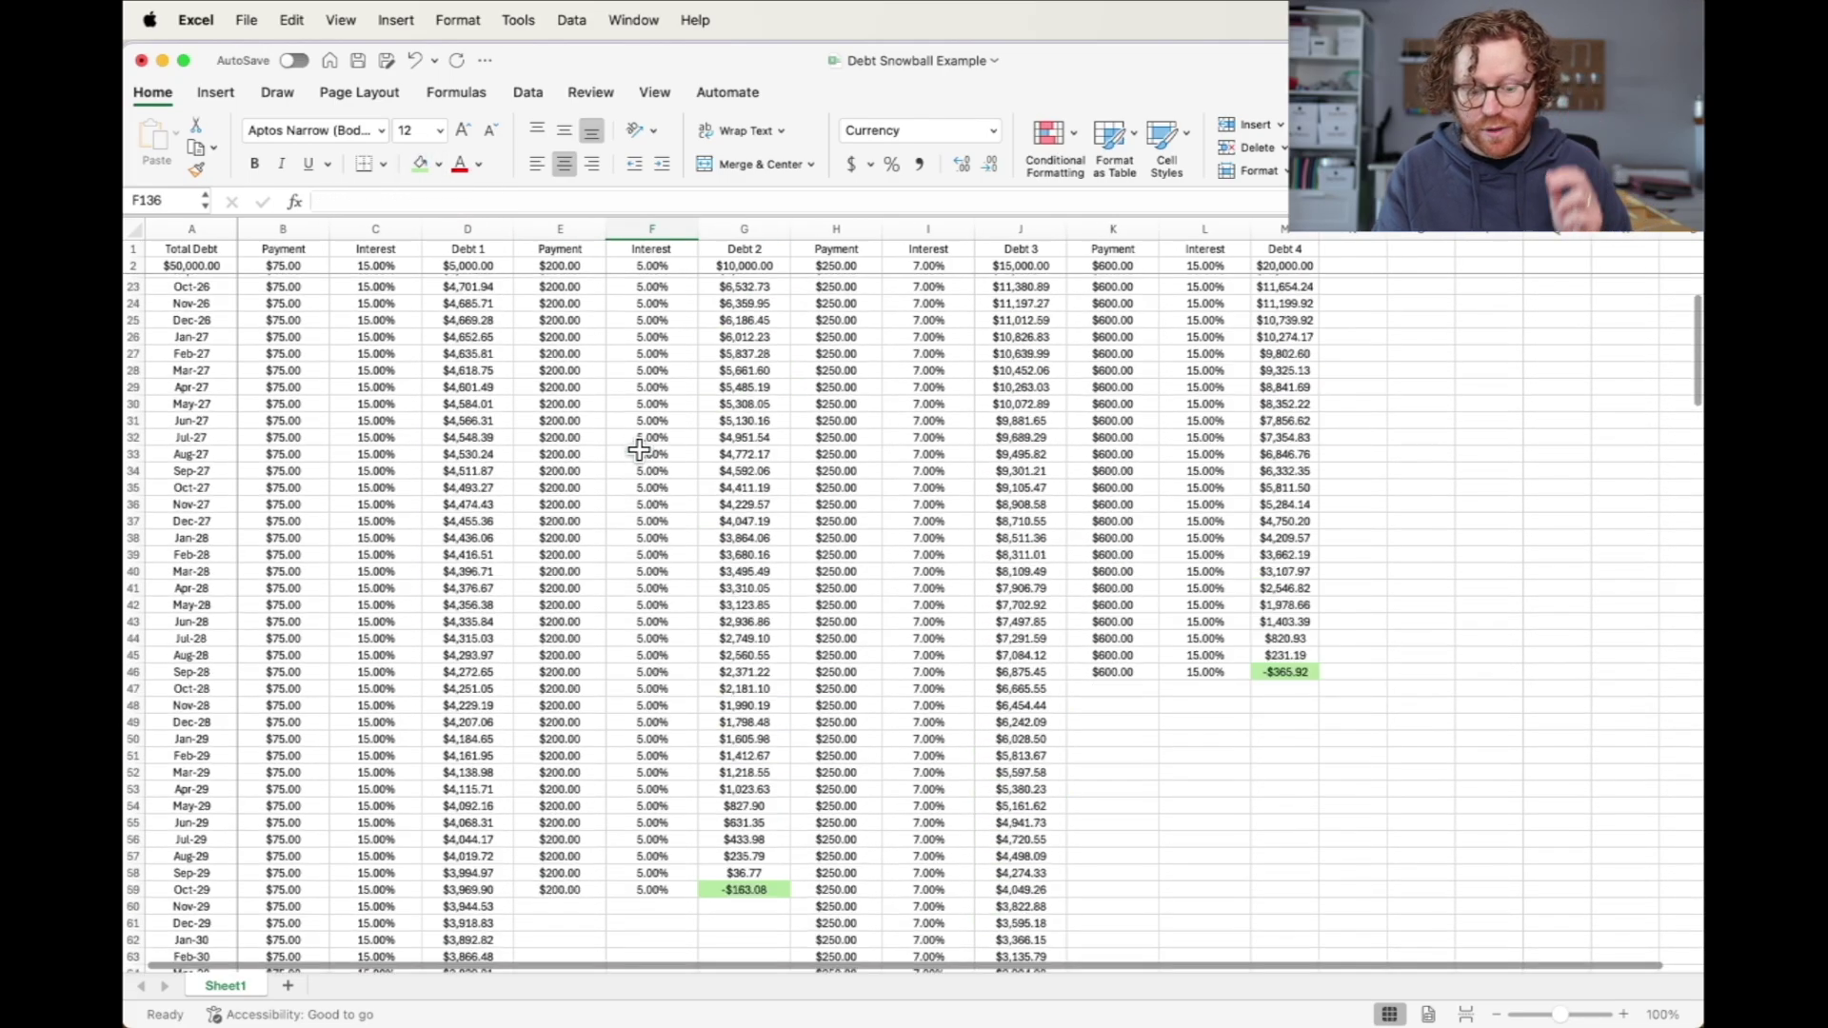
{"action": "scroll", "coordinate": [638, 447], "scroll_direction": "up", "scroll_amount": 20}
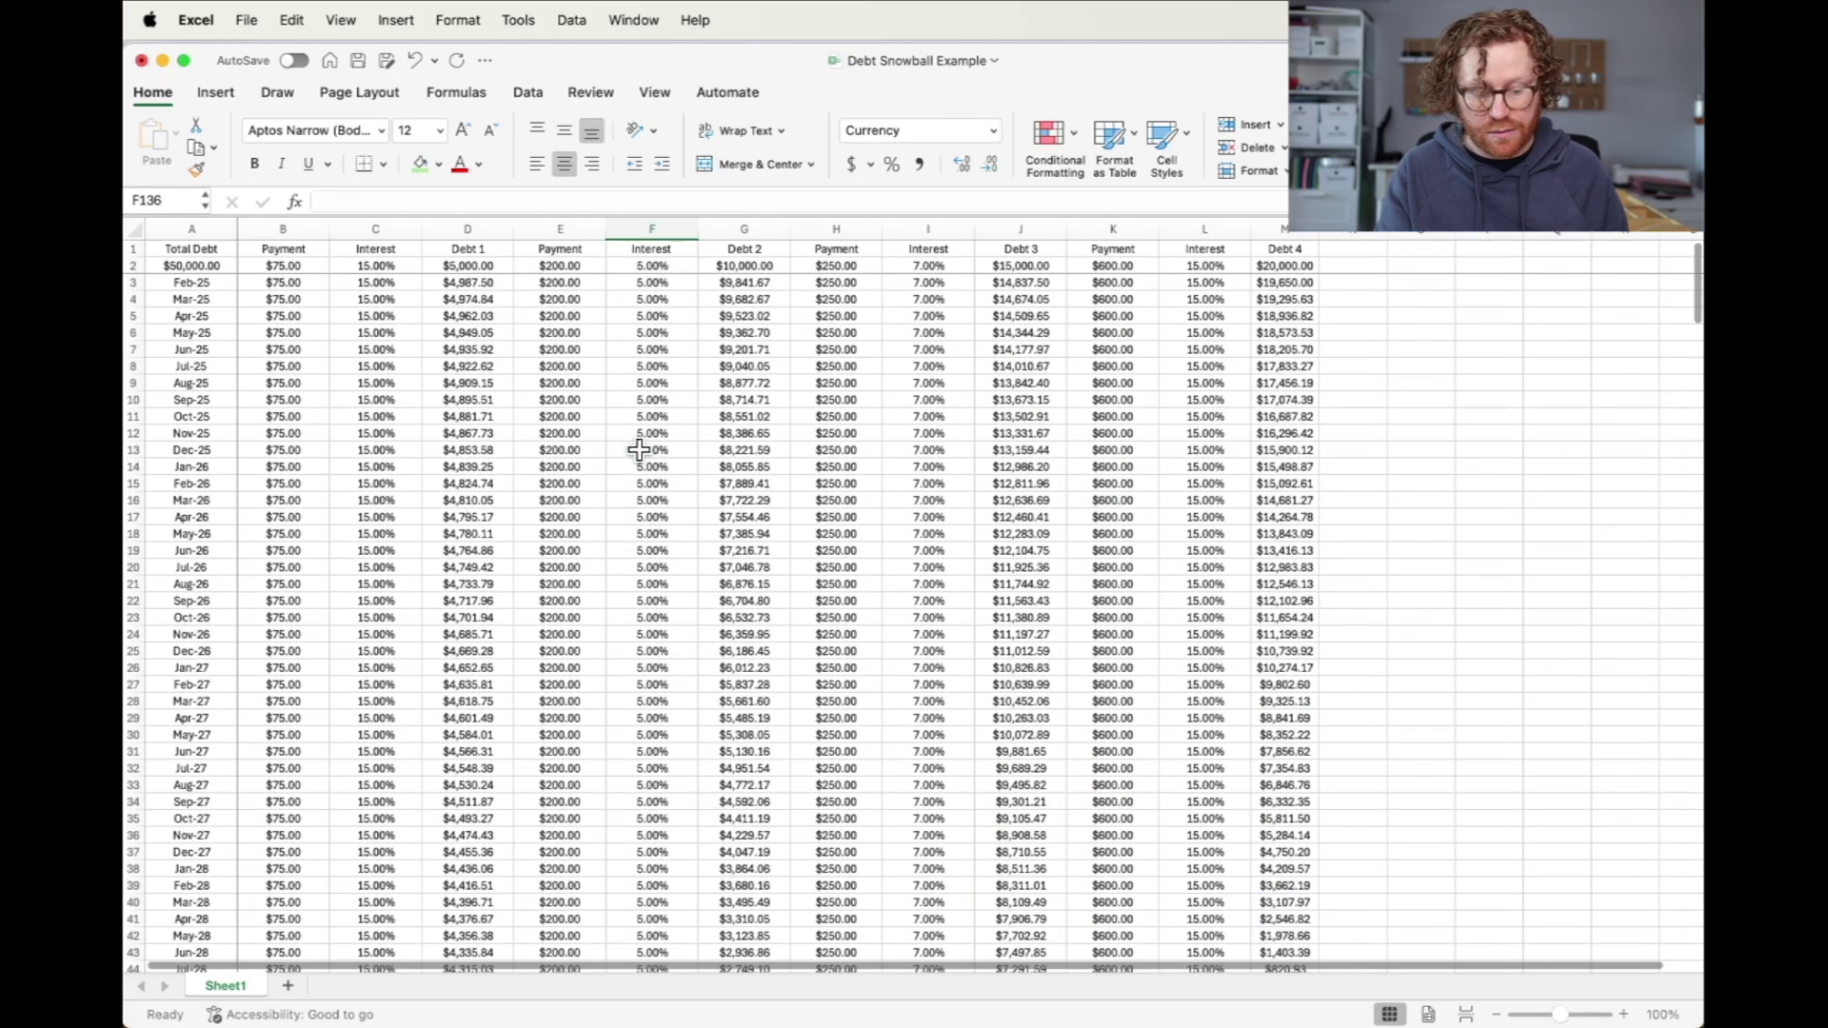
{"action": "scroll", "coordinate": [637, 449], "scroll_direction": "down", "scroll_amount": 20}
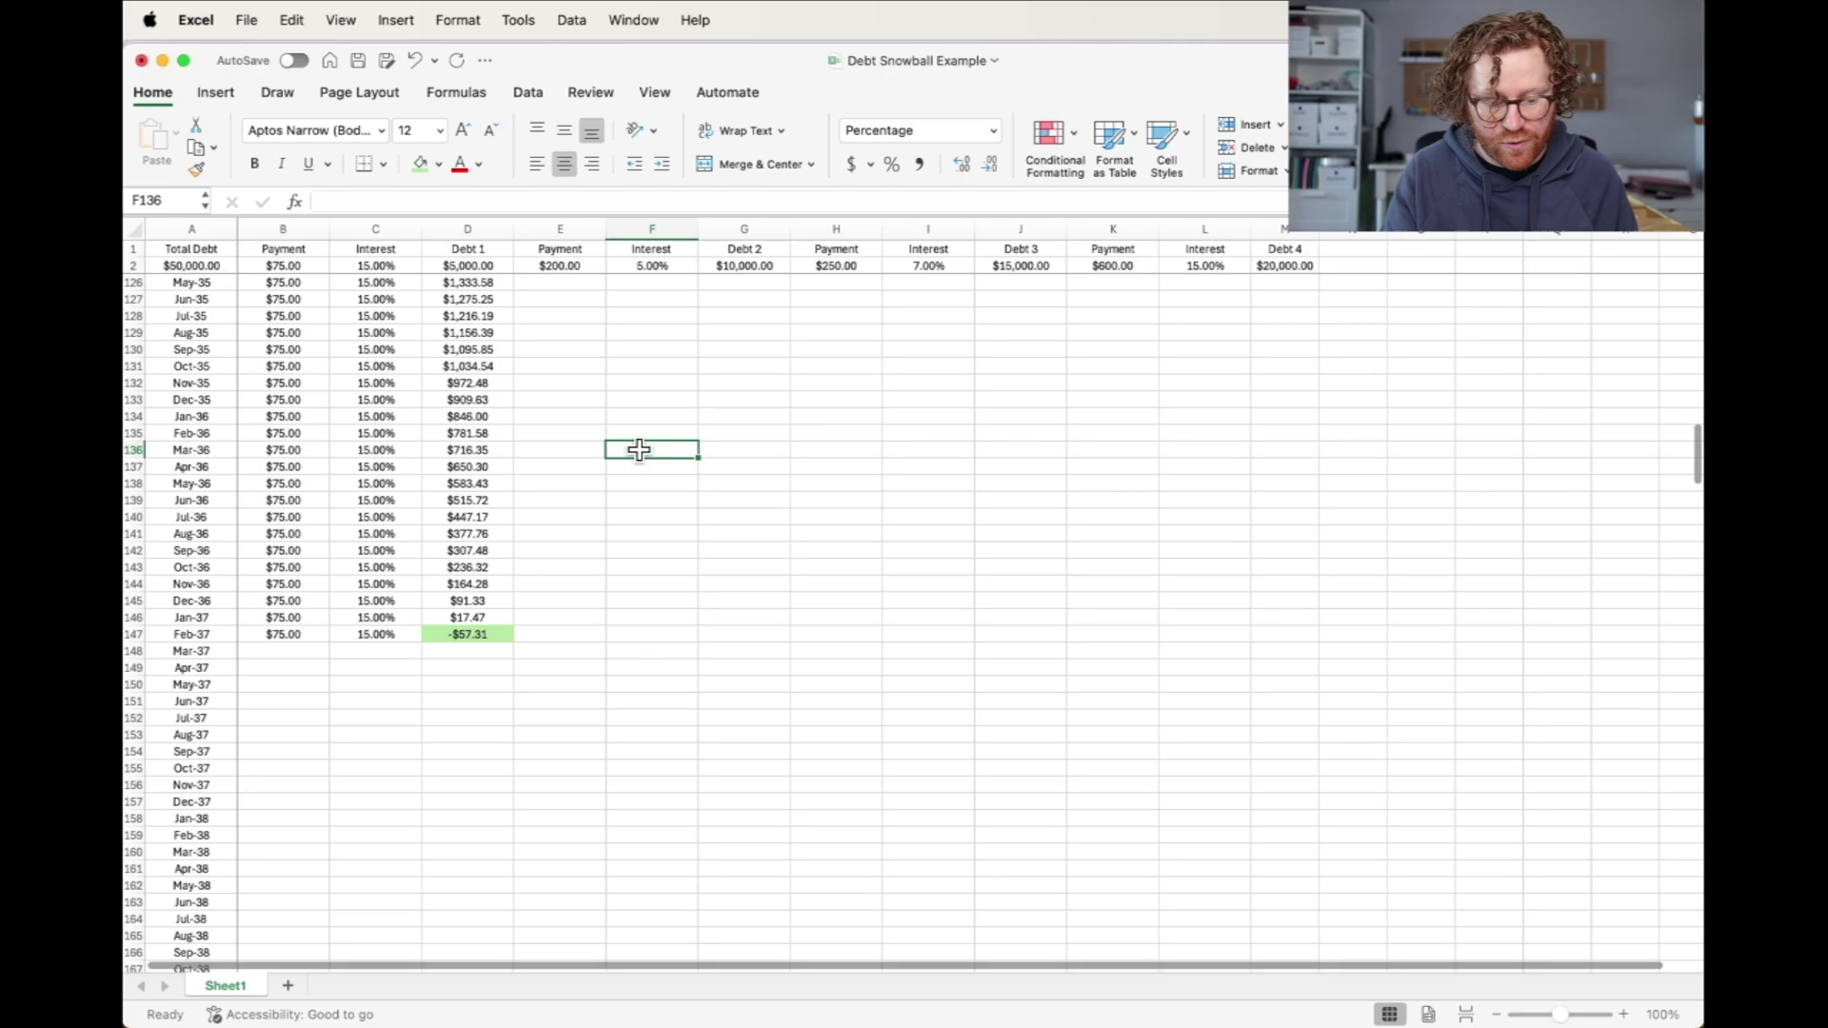
{"action": "left_click", "coordinate": [139, 580]}
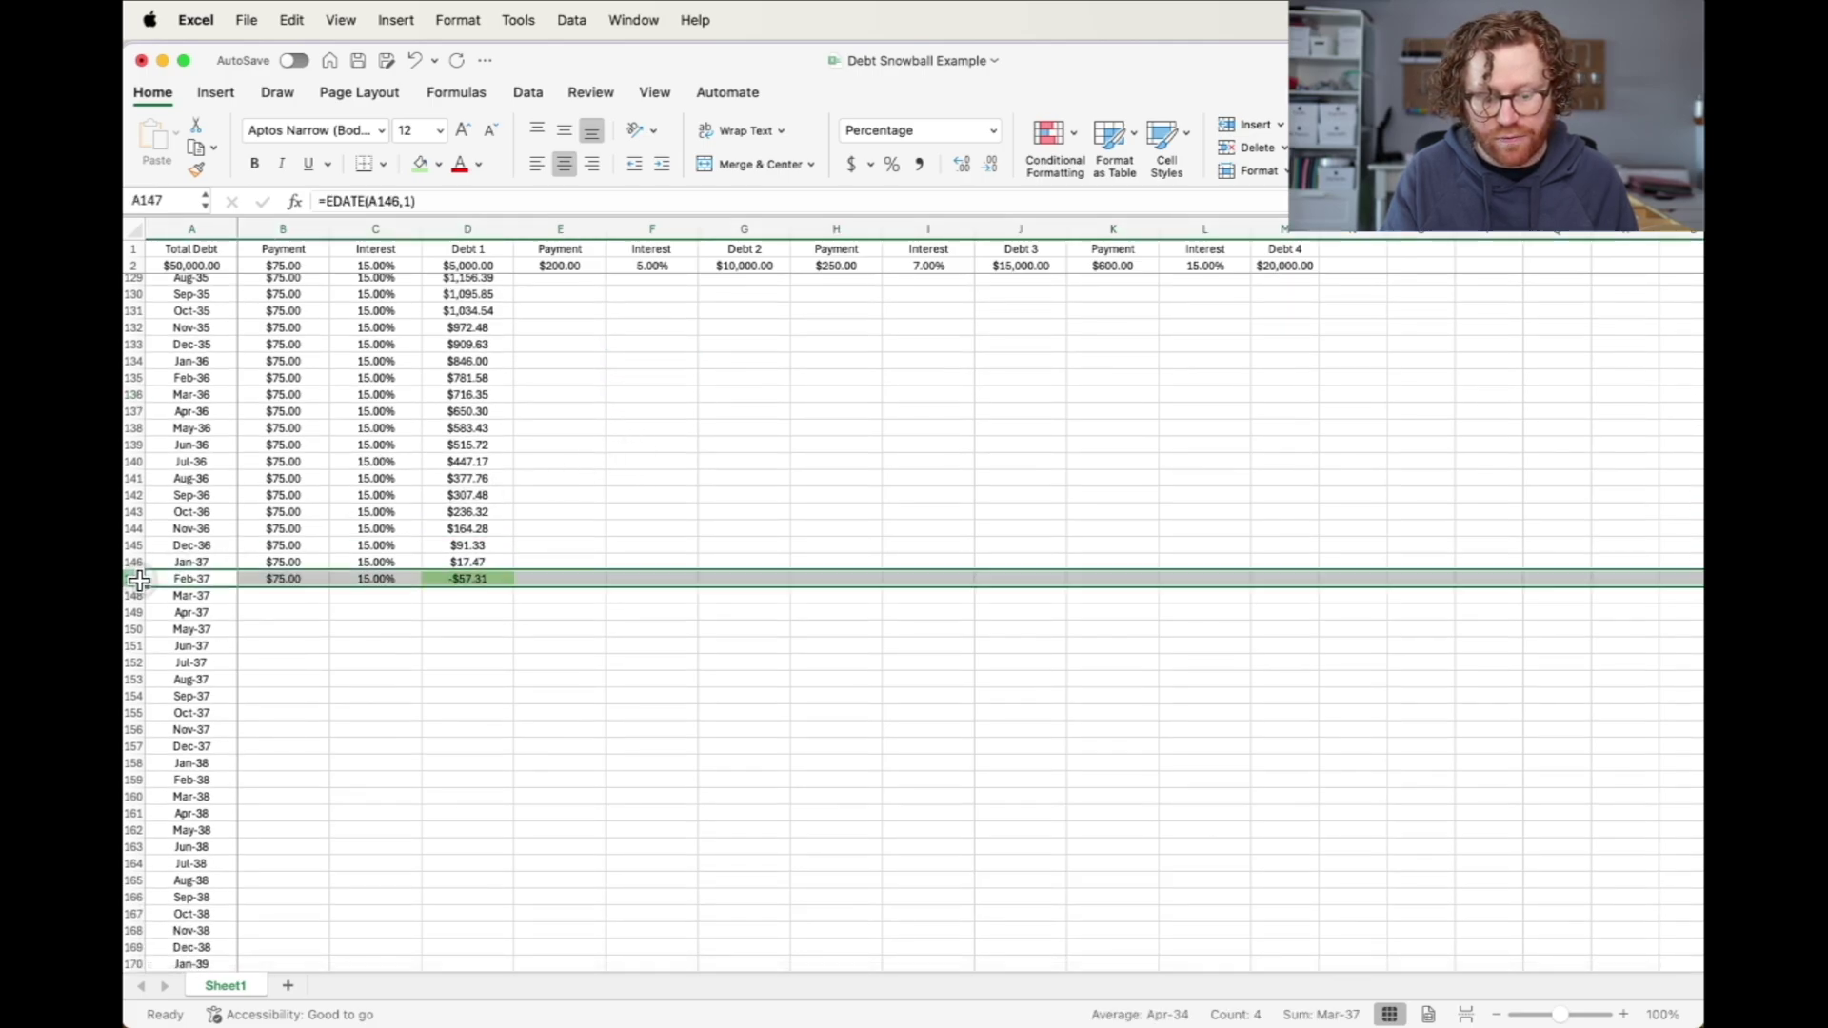
{"action": "left_click", "coordinate": [428, 165]}
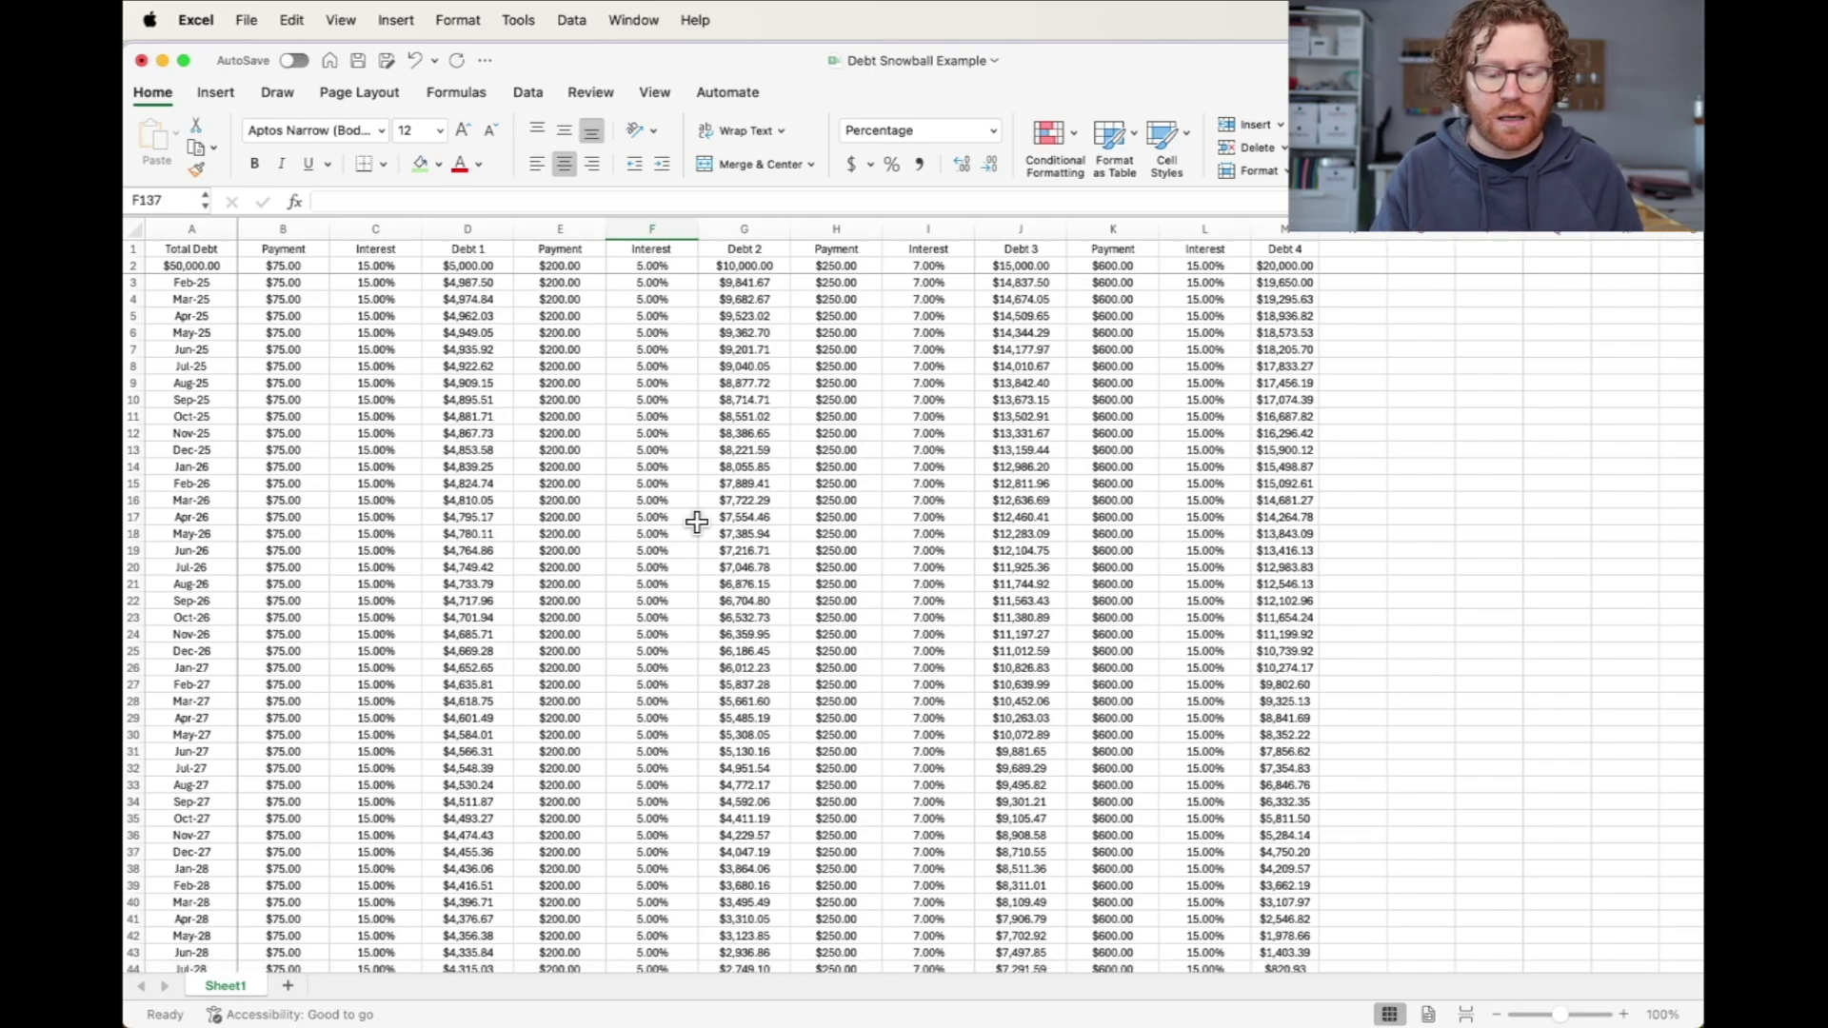
{"action": "scroll", "coordinate": [662, 485], "scroll_direction": "down", "scroll_amount": 13}
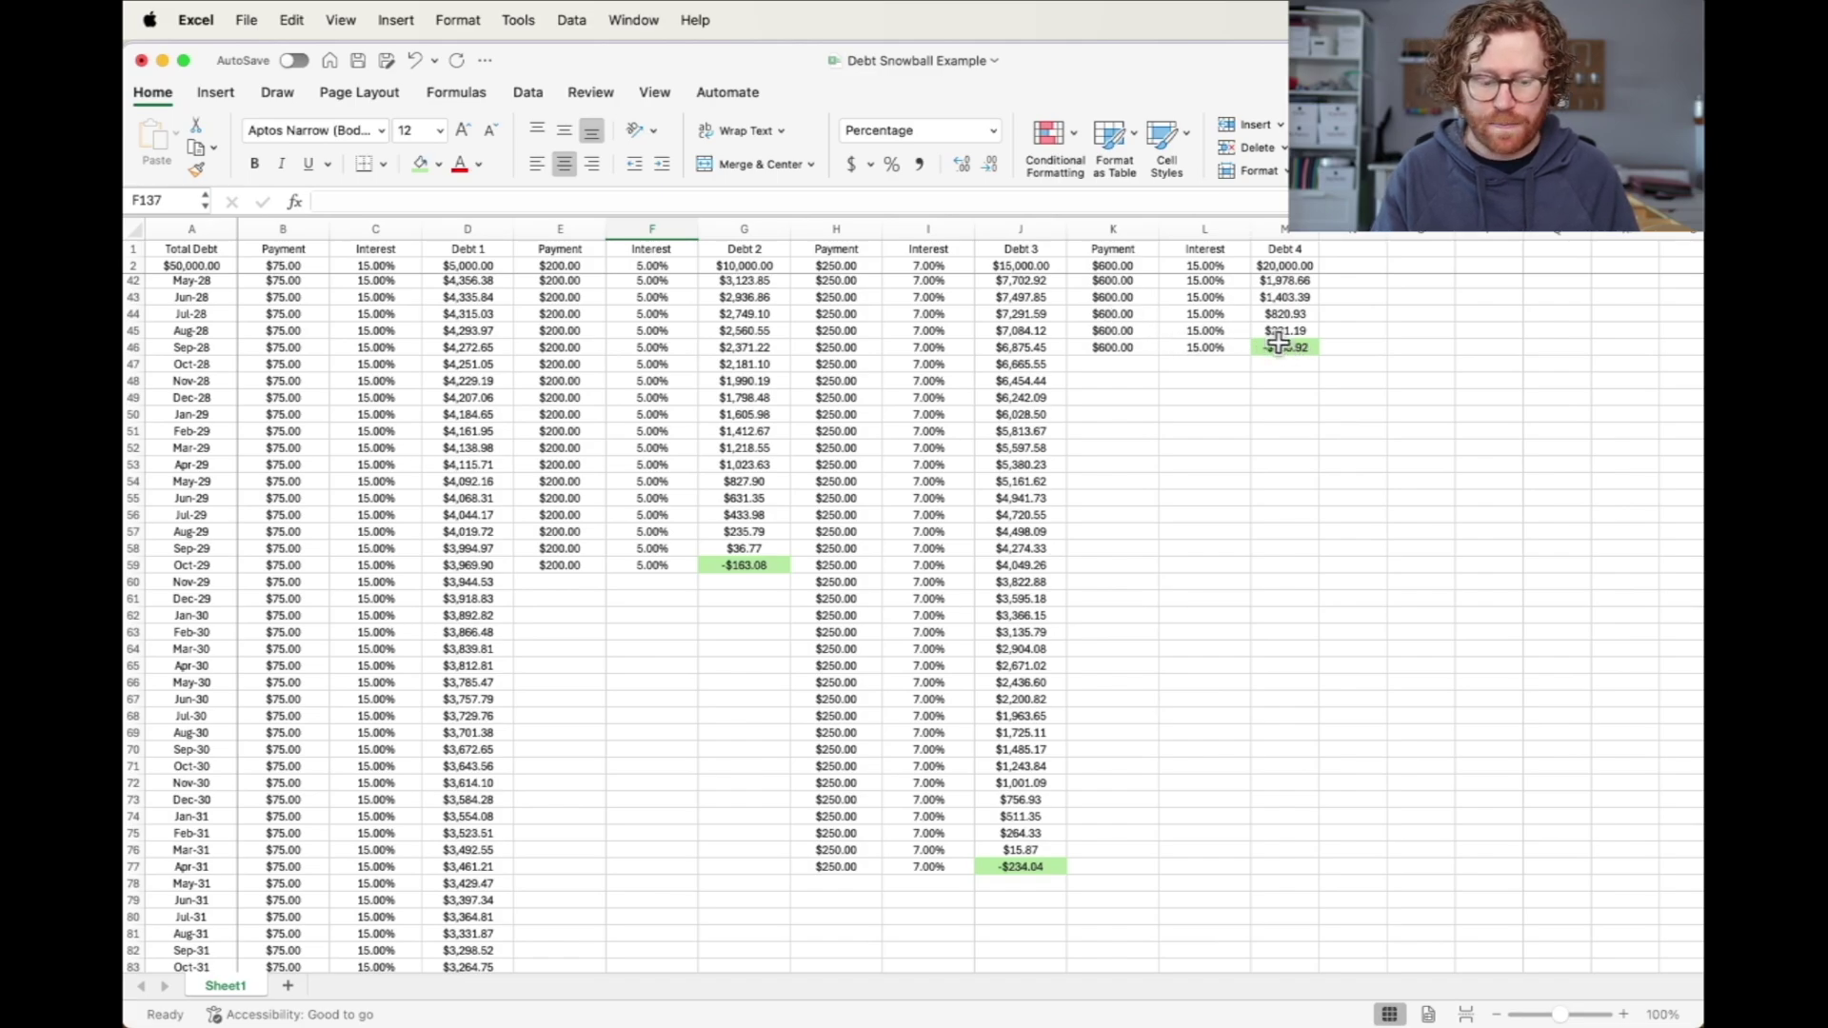
{"action": "left_click", "coordinate": [1278, 343]}
{"action": "left_click", "coordinate": [1146, 348]}
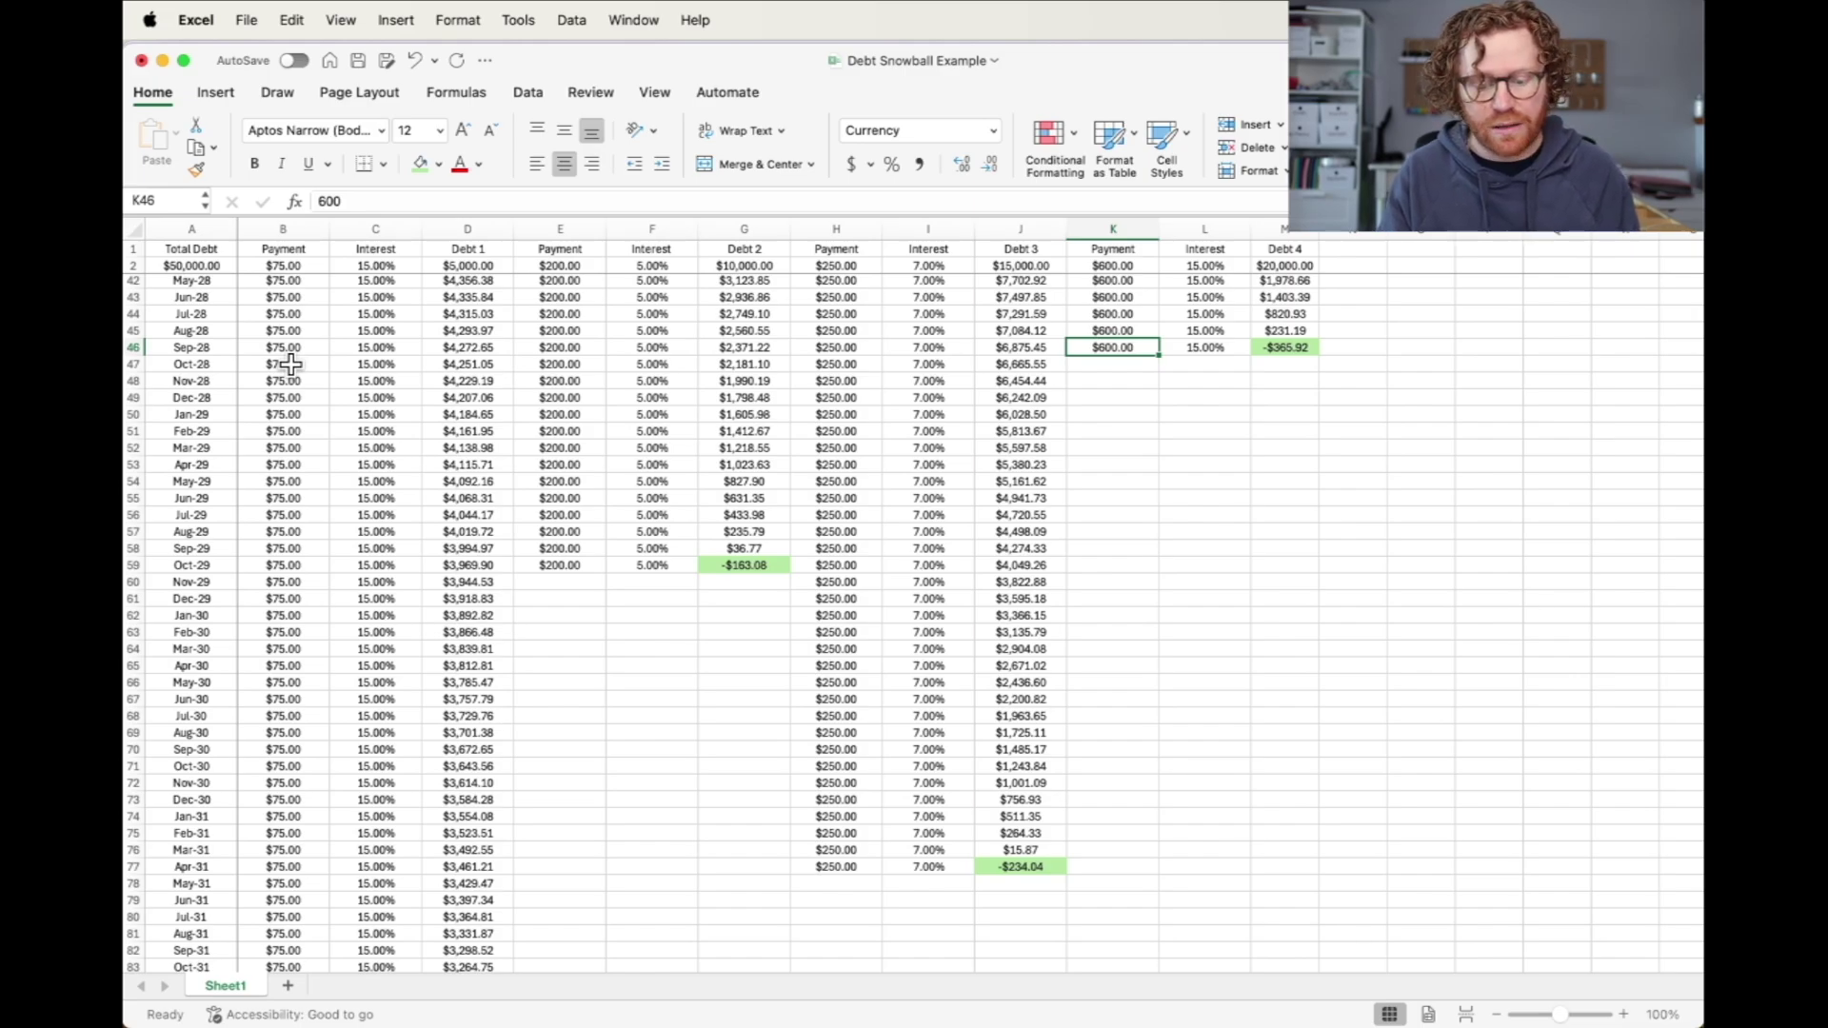
Step: Set Debt 1's payment to $675 from Oct-28 through May-29, paying it off at -$268.66
{"action": "left_click", "coordinate": [291, 365]}
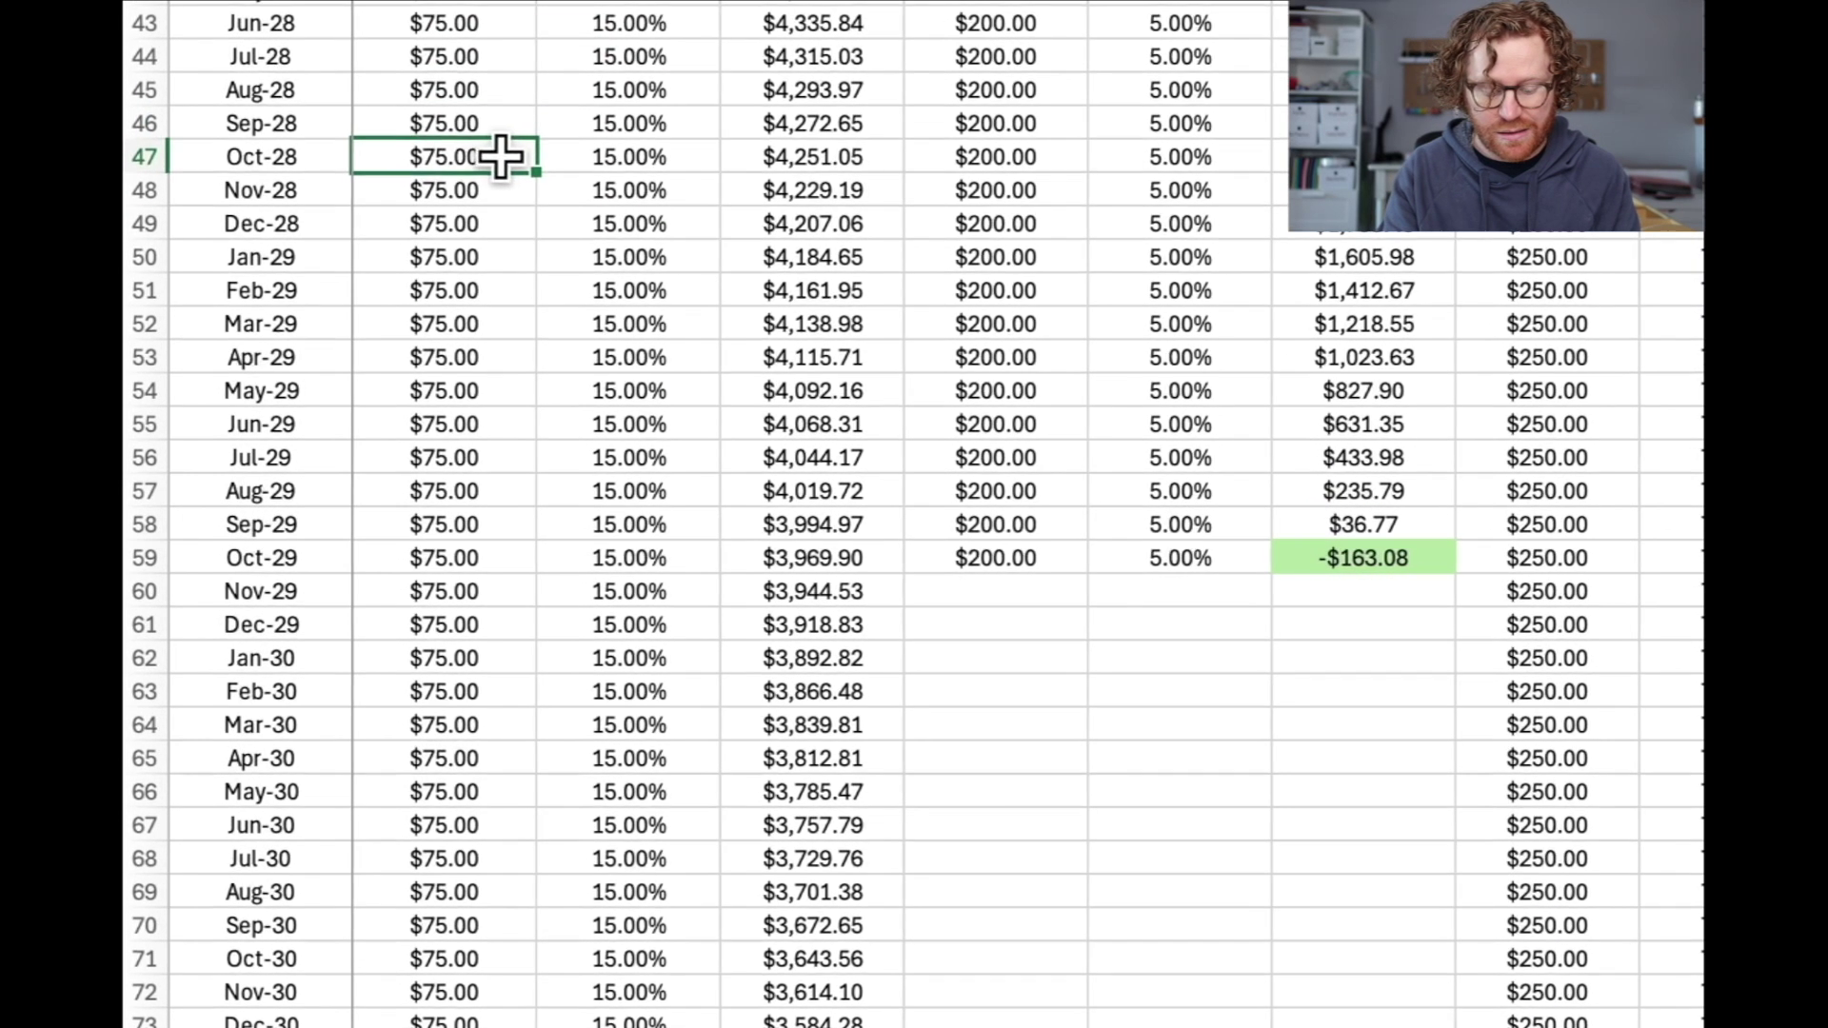
{"action": "type", "text": "675"}
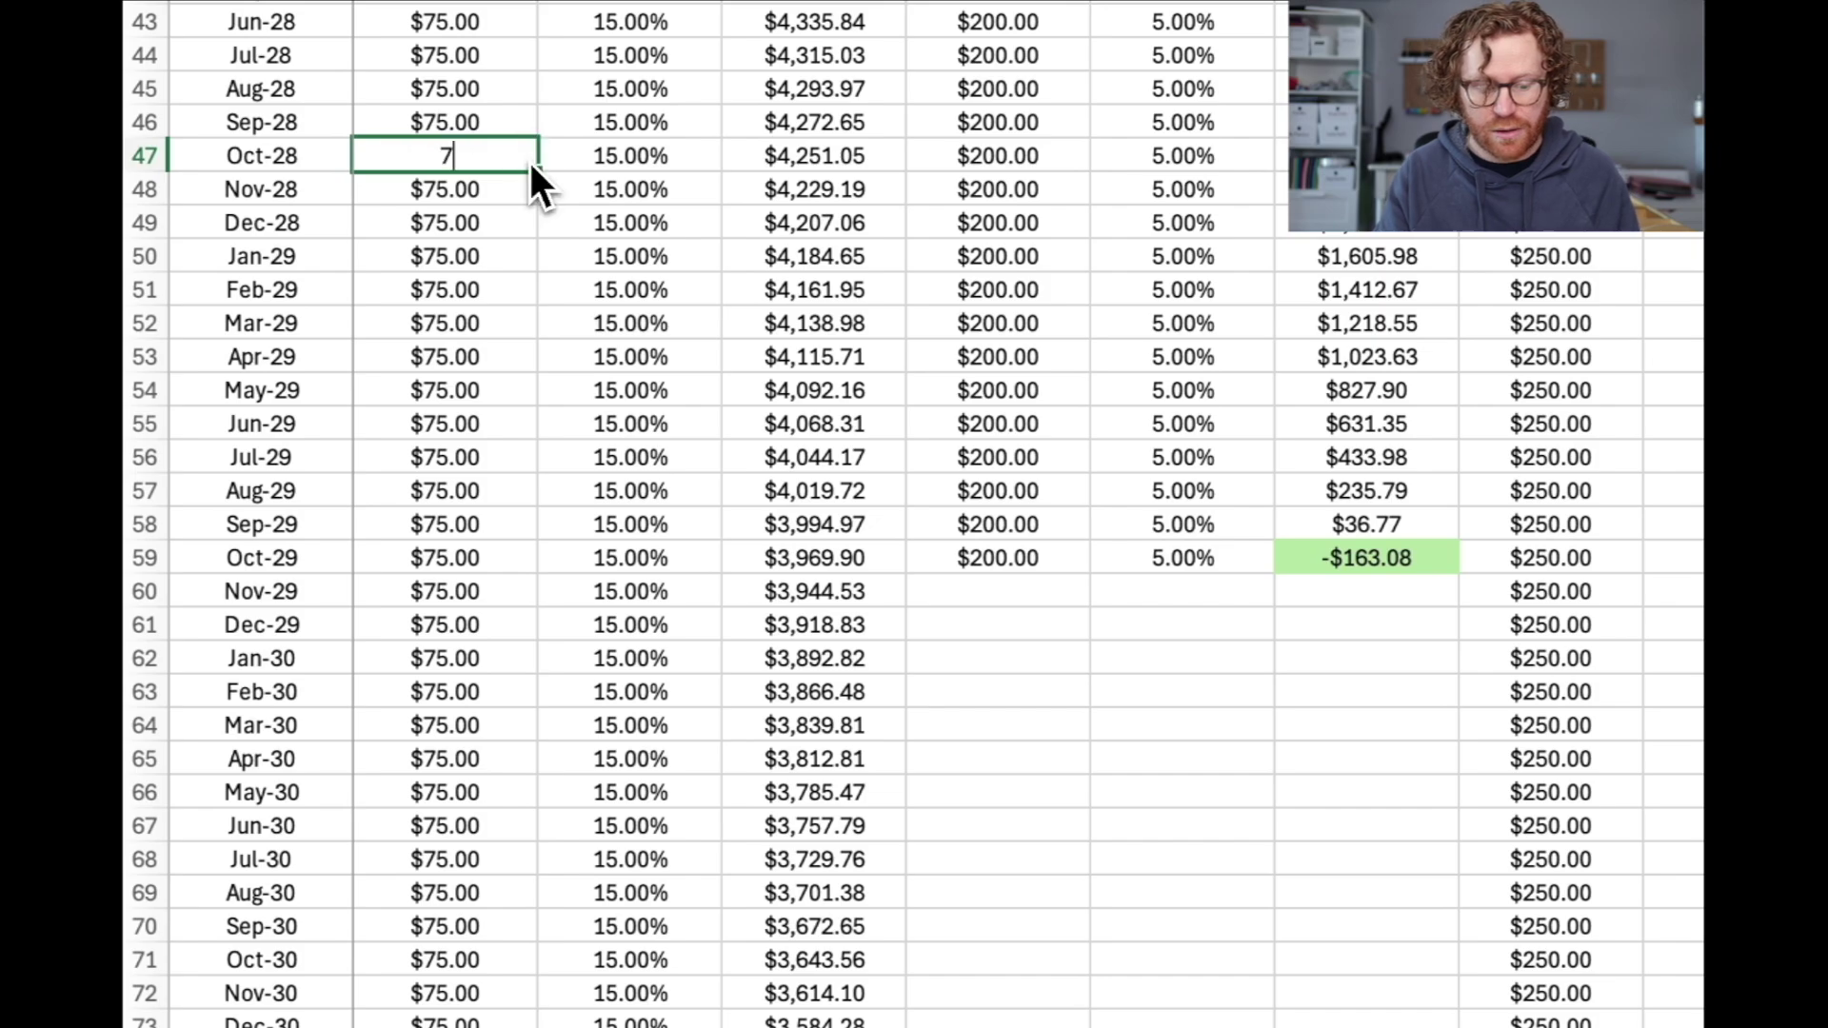
{"action": "key", "text": "Return"}
{"action": "left_click", "coordinate": [529, 158]}
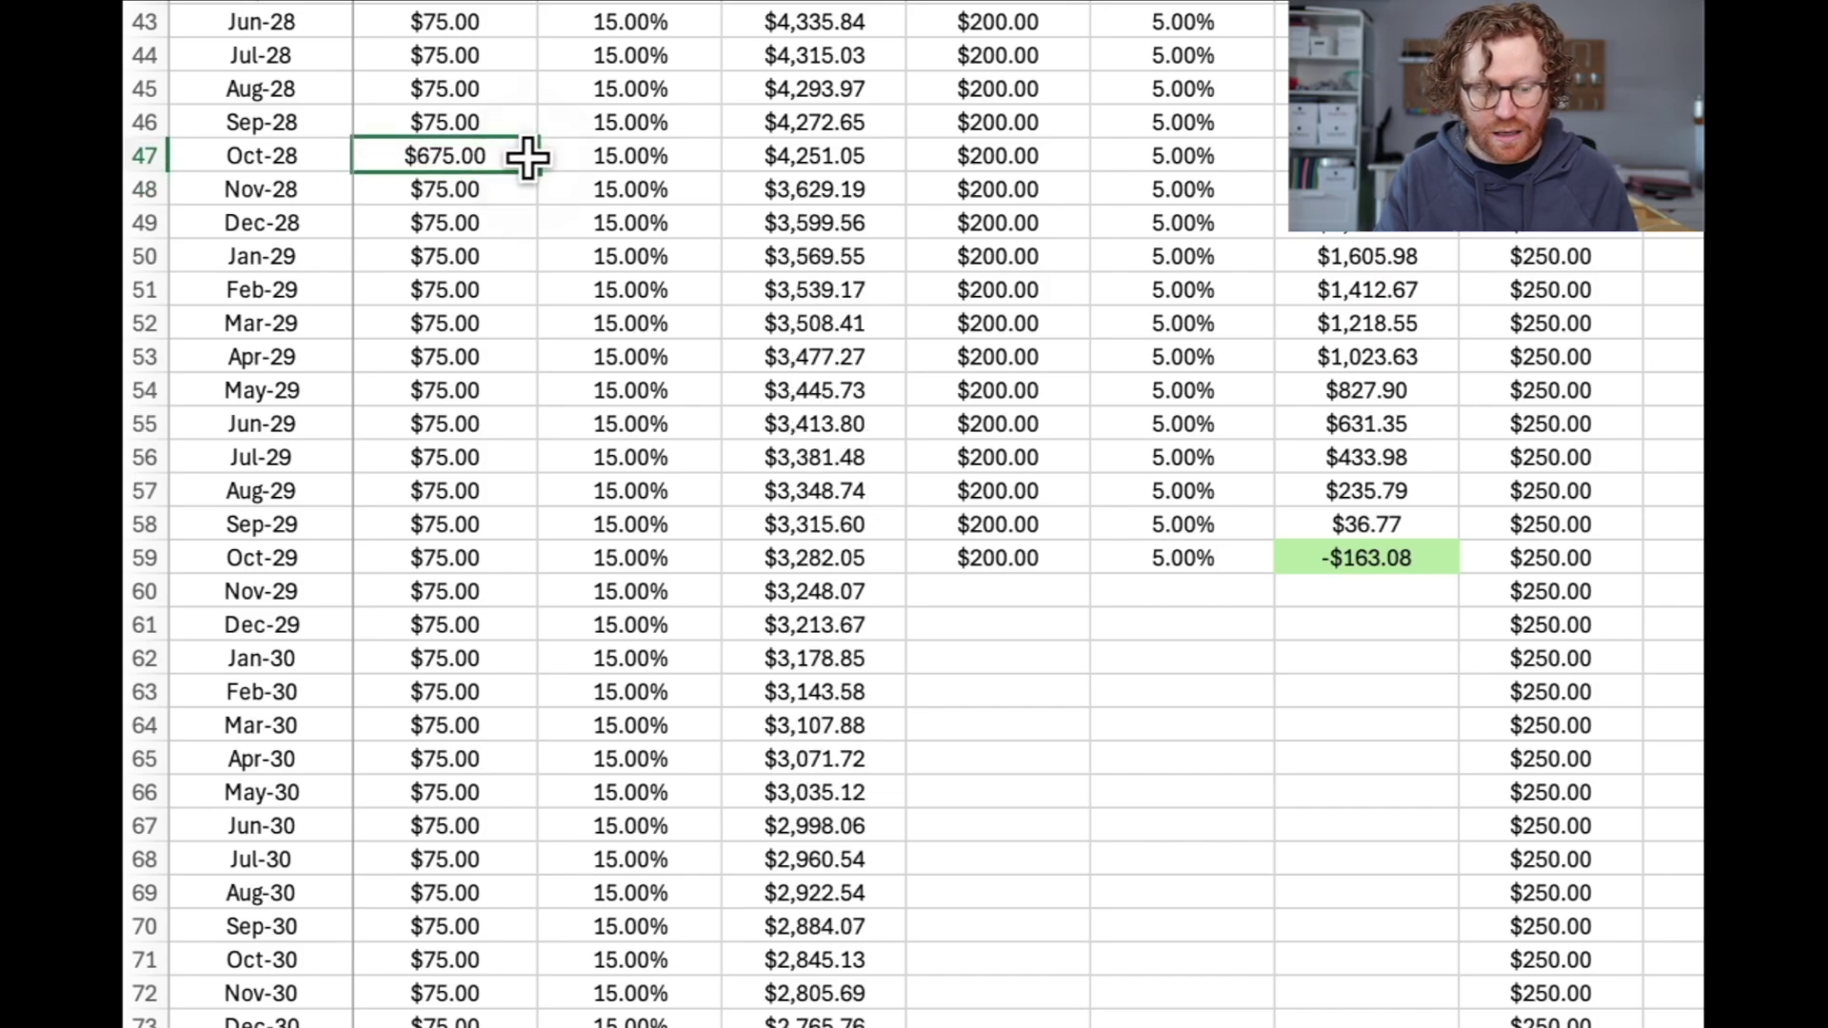
{"action": "left_click_drag", "start_coordinate": [532, 168], "coordinate": [533, 411]}
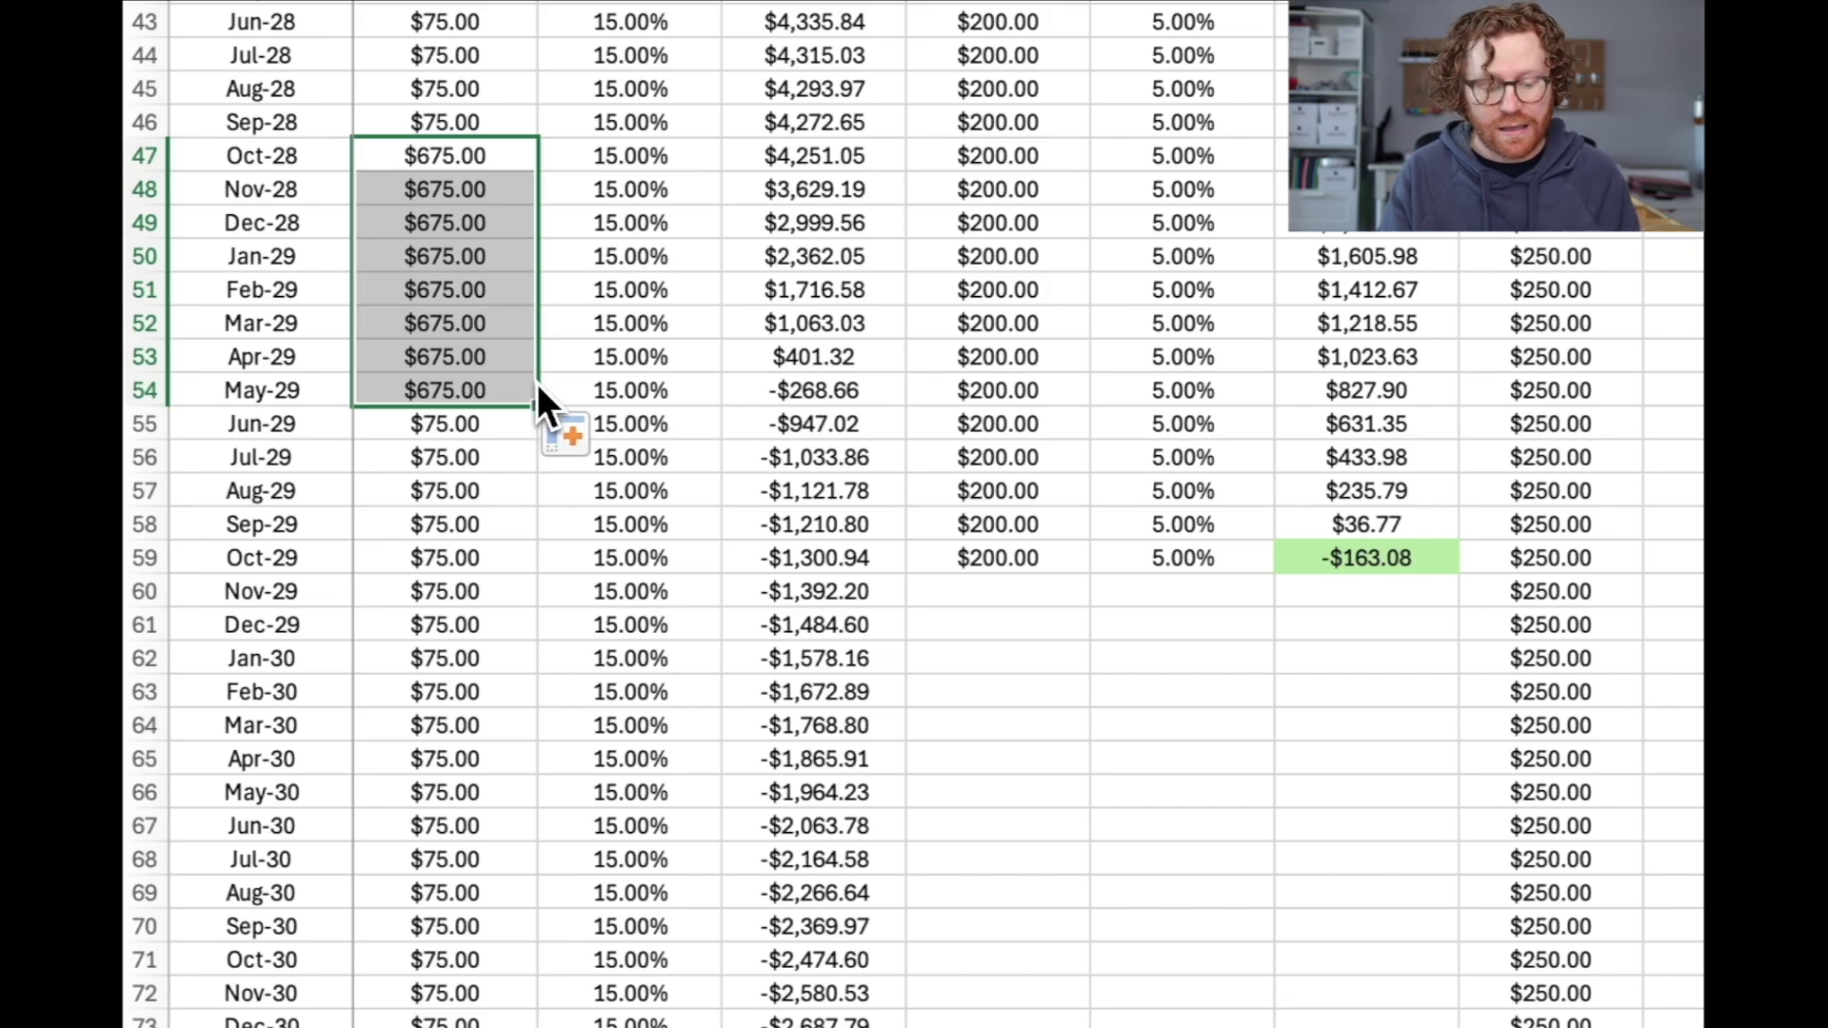
{"action": "left_click_drag", "start_coordinate": [537, 405], "coordinate": [502, 426]}
Step: Clear all Debt 1 payment, rate and balance cells from Jun-29 downward
{"action": "left_click", "coordinate": [502, 428]}
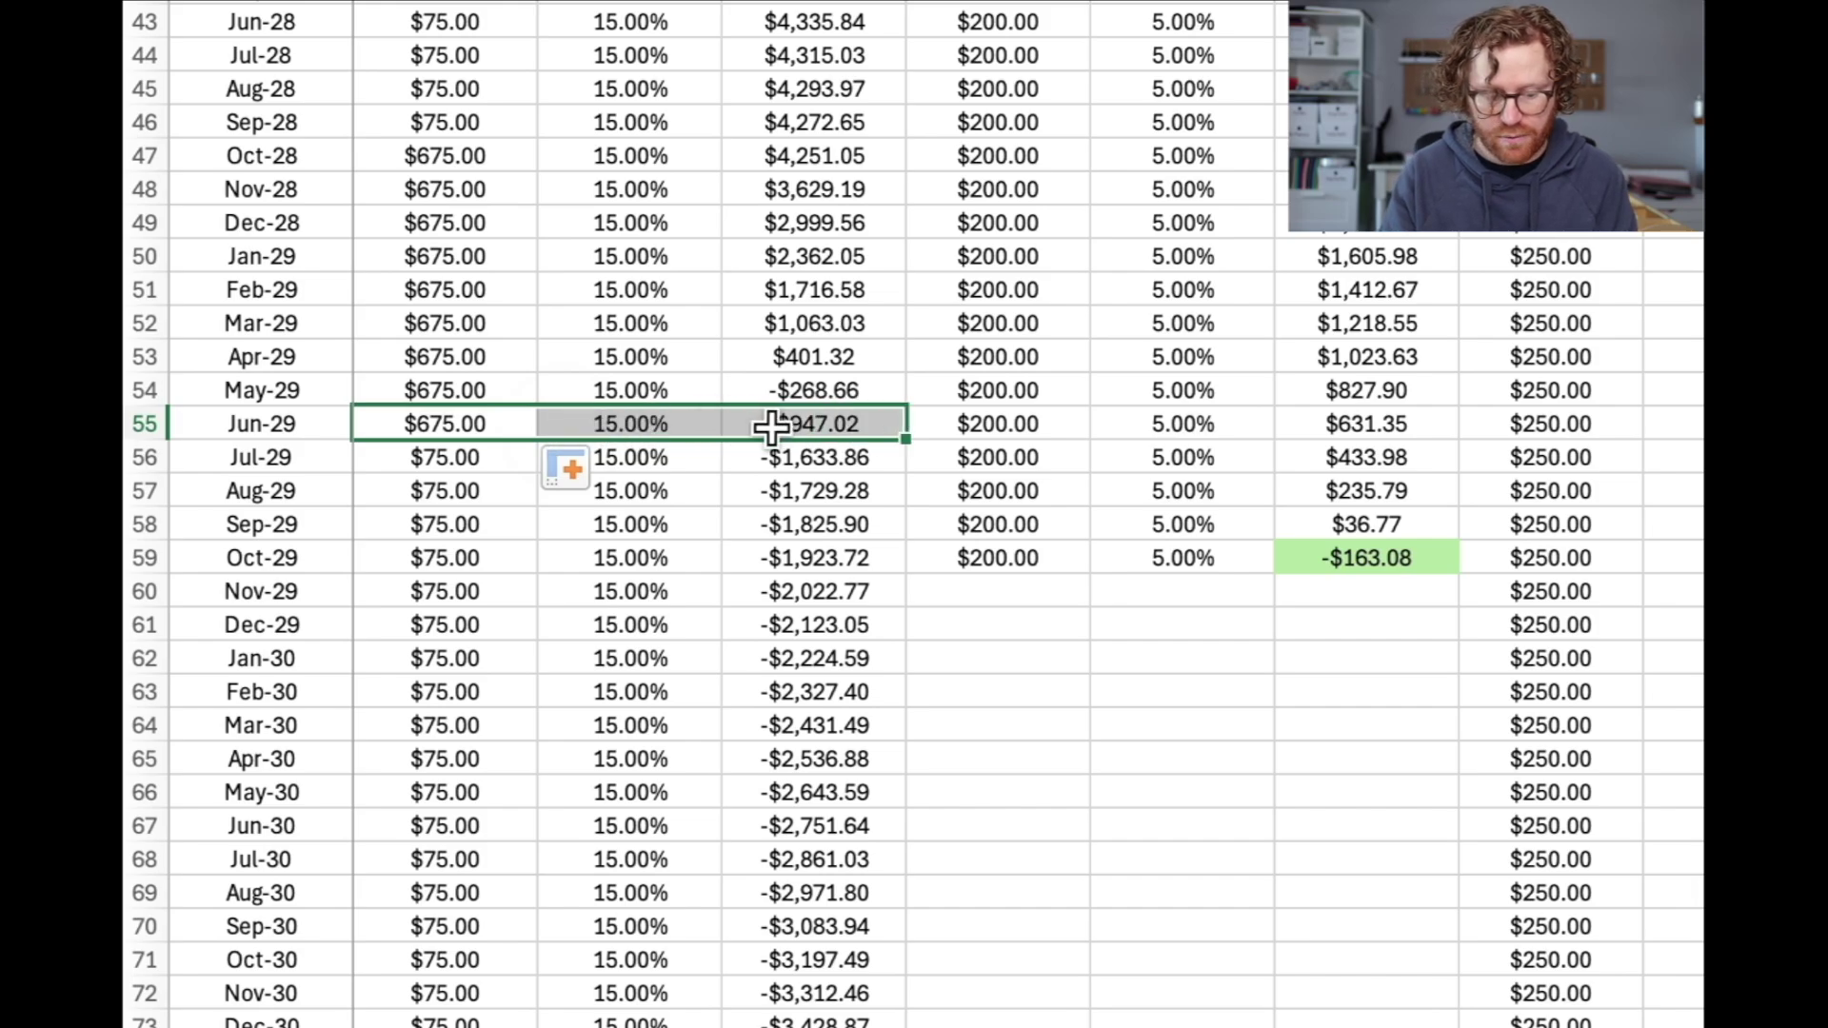
{"action": "key", "text": "Delete"}
{"action": "left_click", "coordinate": [464, 436]}
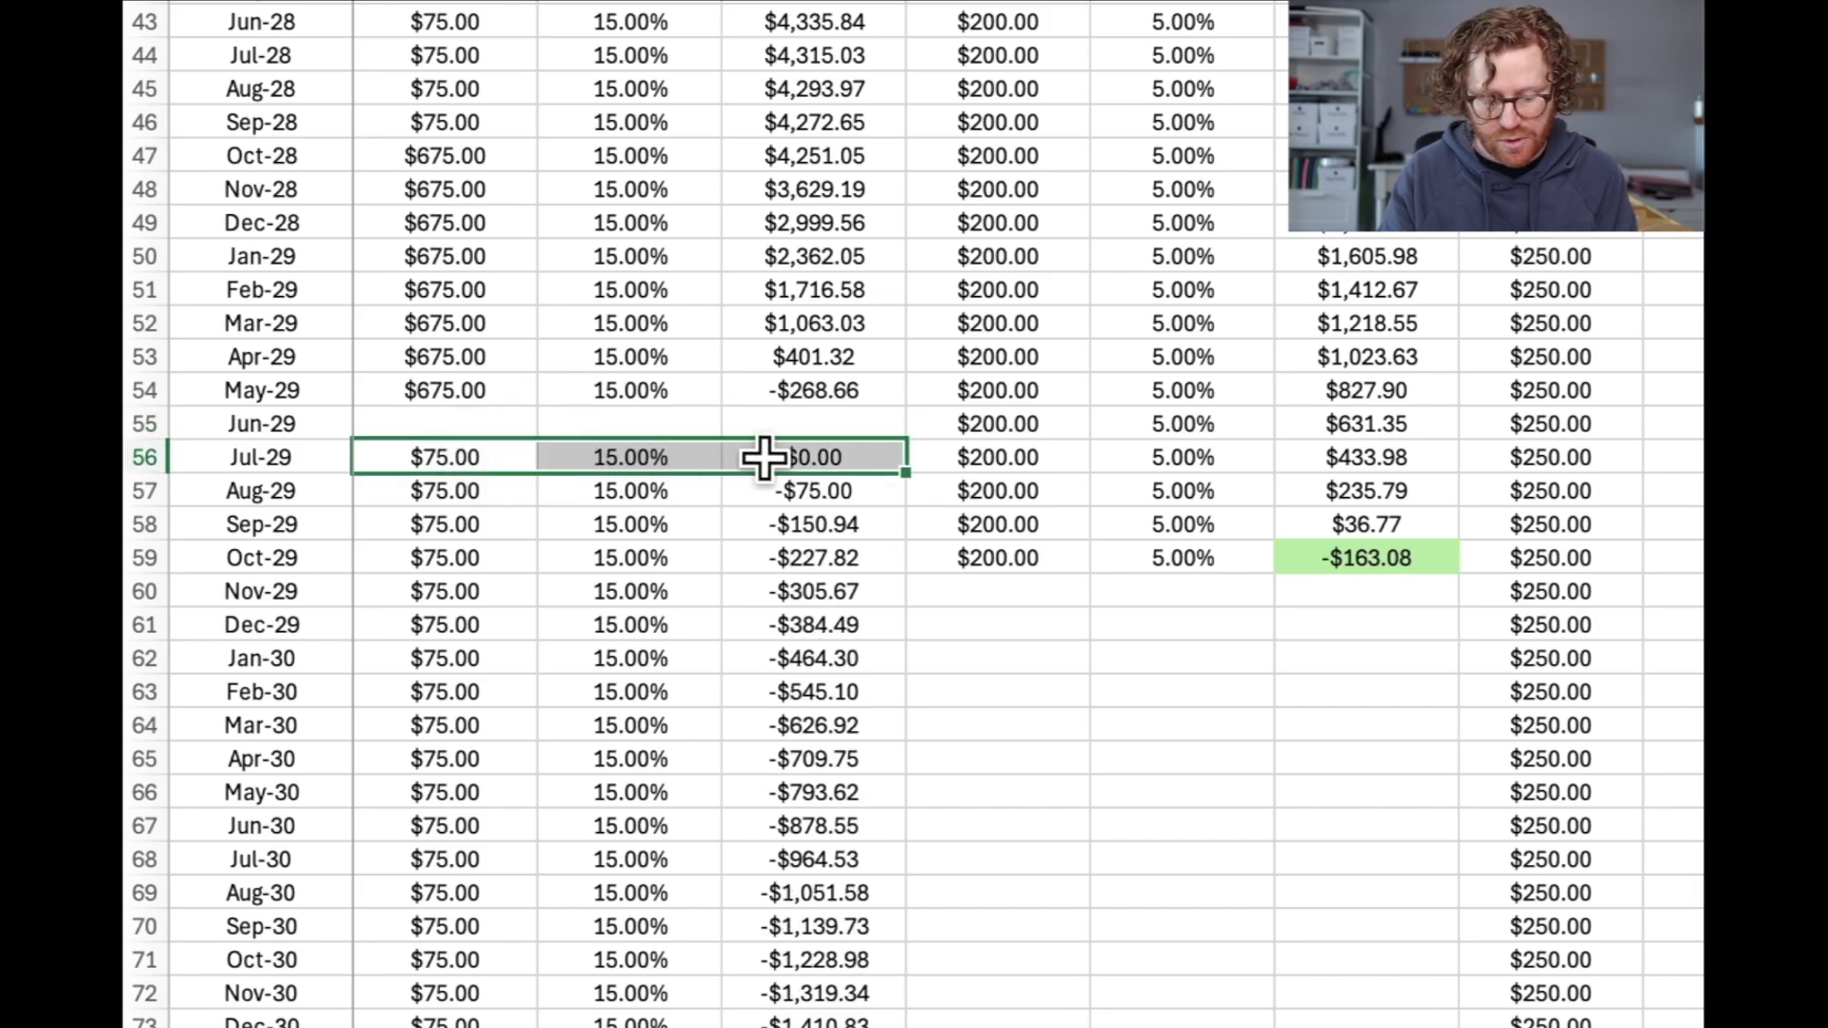
{"action": "key", "text": "ctrl+shift+Down"}
{"action": "key", "text": "Delete"}
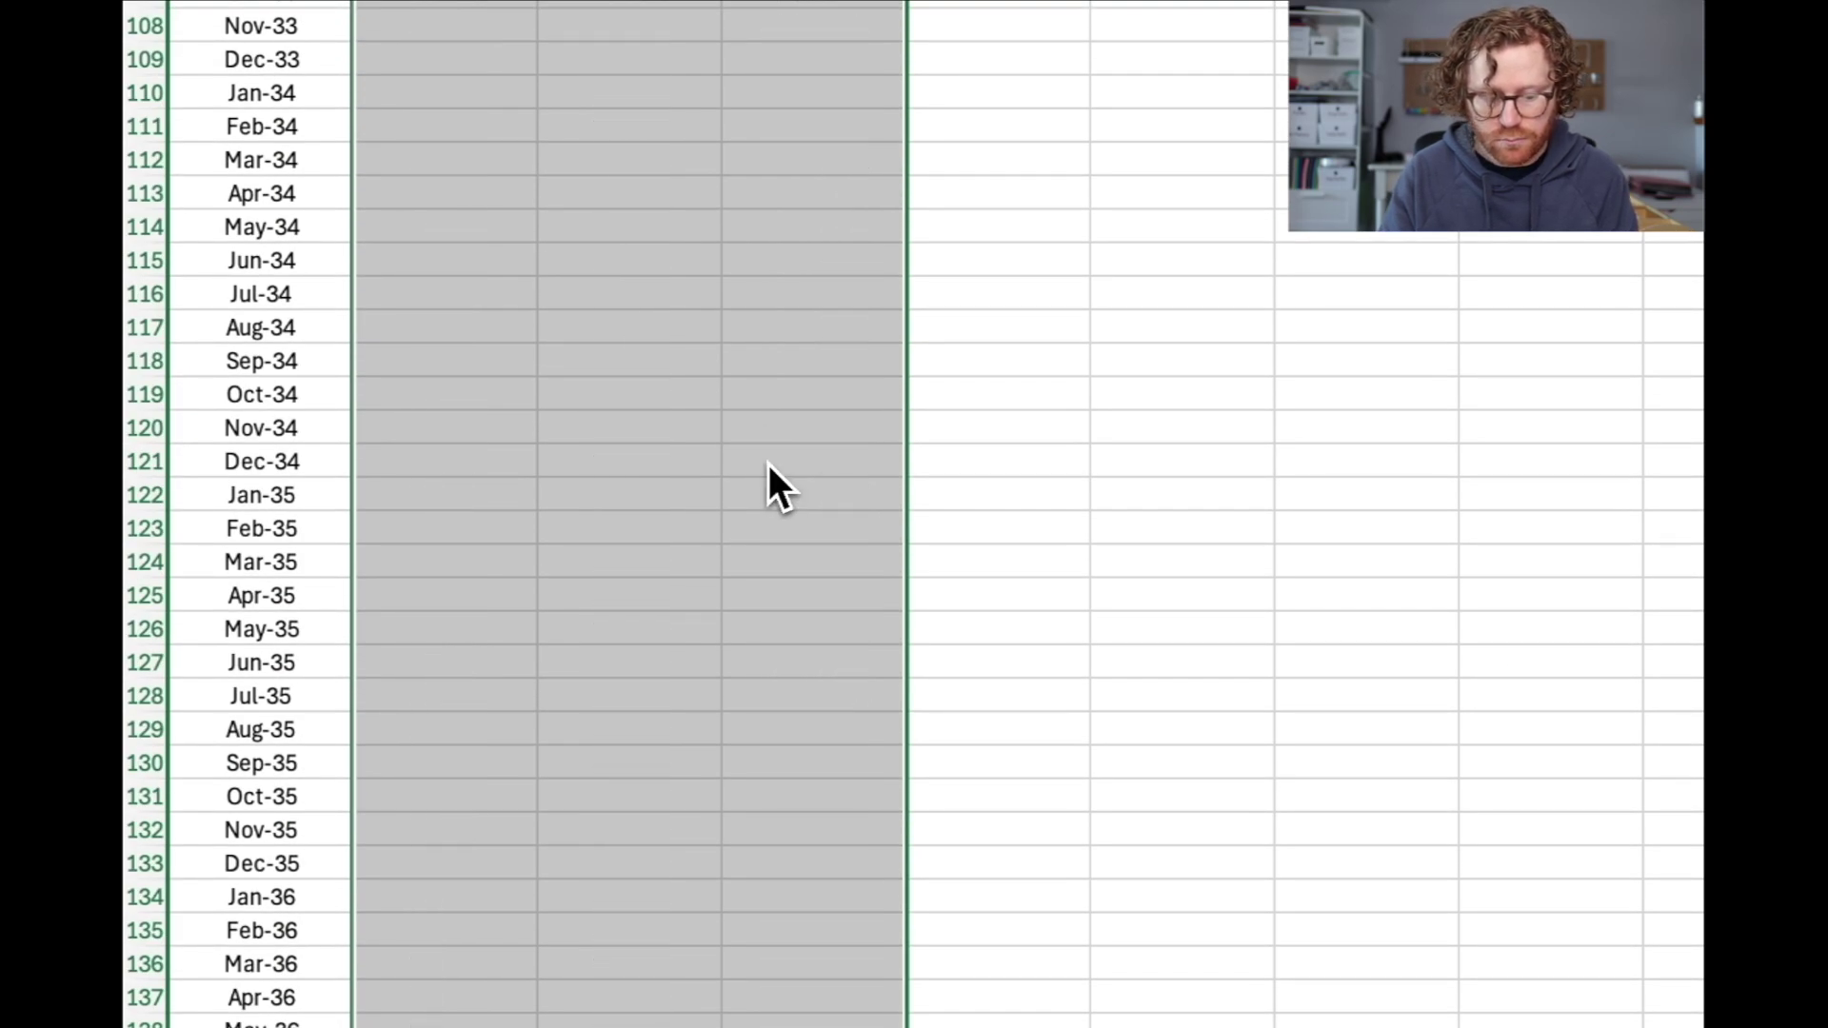
{"action": "left_click", "coordinate": [1022, 724]}
{"action": "scroll", "coordinate": [1024, 727], "scroll_direction": "up", "scroll_amount": 15}
{"action": "scroll", "coordinate": [1024, 728], "scroll_direction": "up", "scroll_amount": 5}
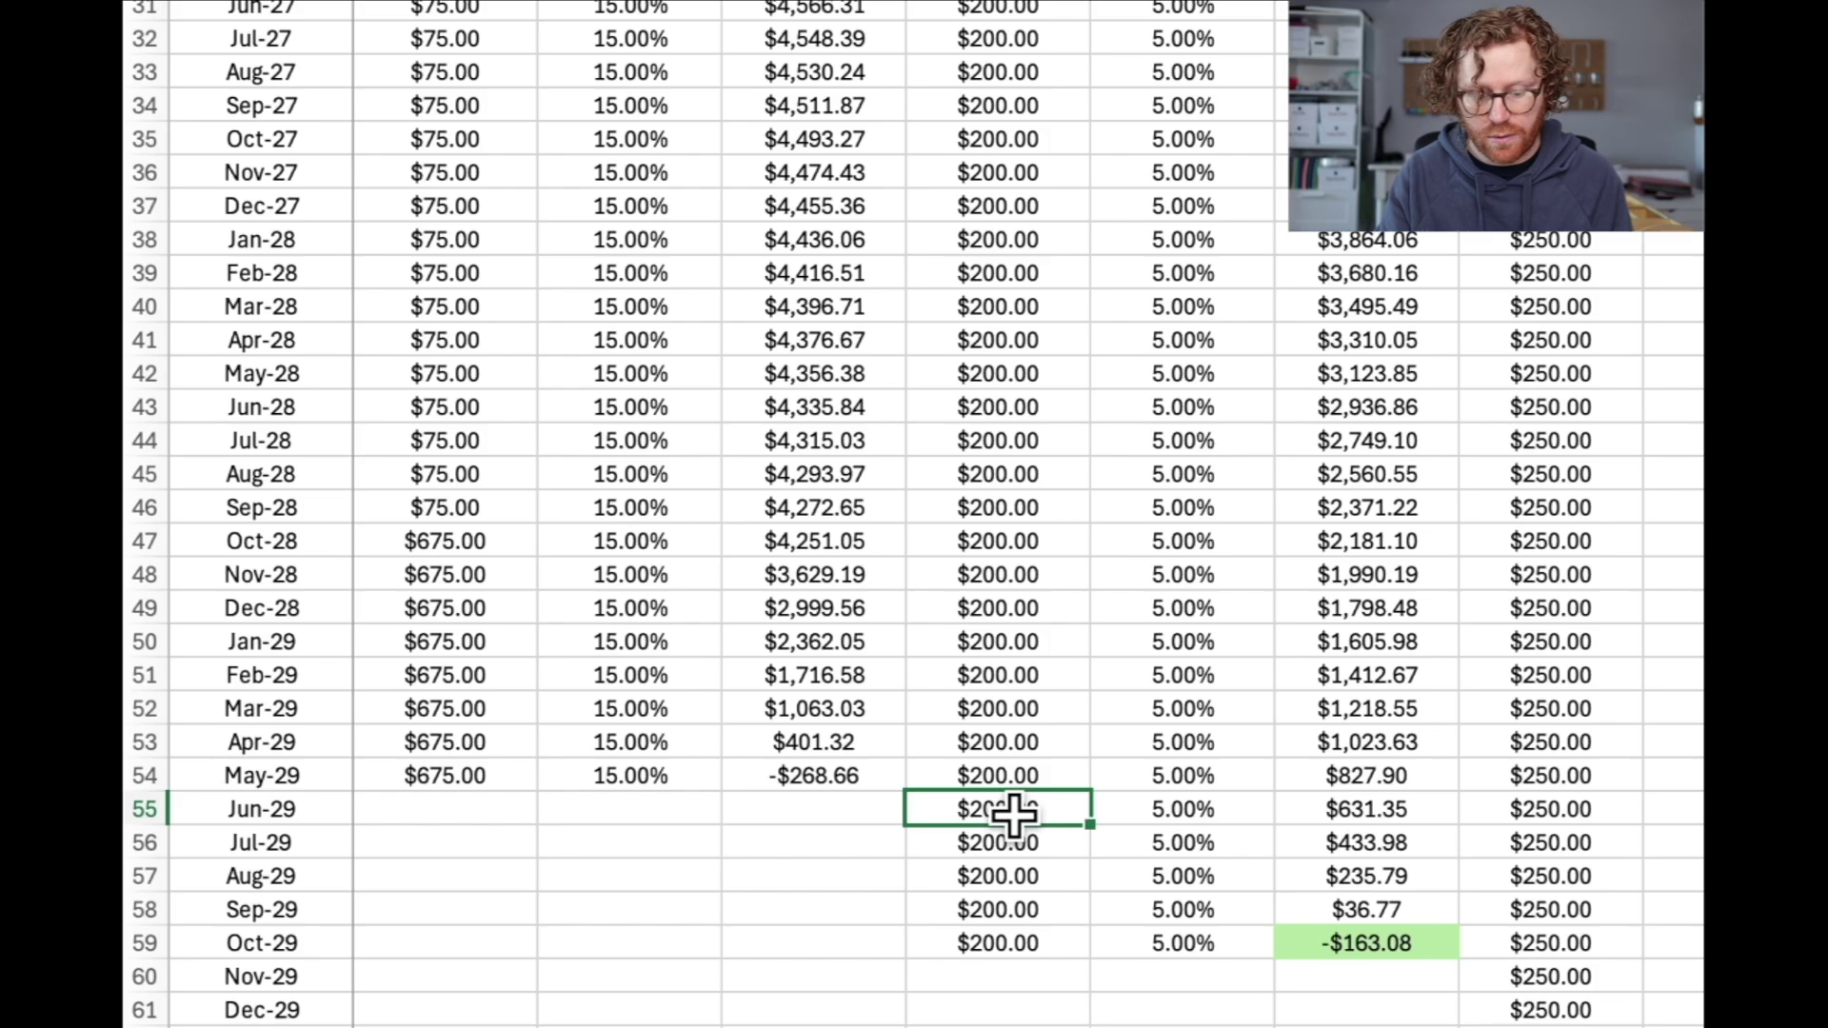
Step: Pay $875 on Debt 2 for Jun-29 and Jul-29, paying it off at -$241.02
{"action": "type", "text": "875"}
{"action": "key", "text": "Return"}
{"action": "left_click", "coordinate": [1013, 811]}
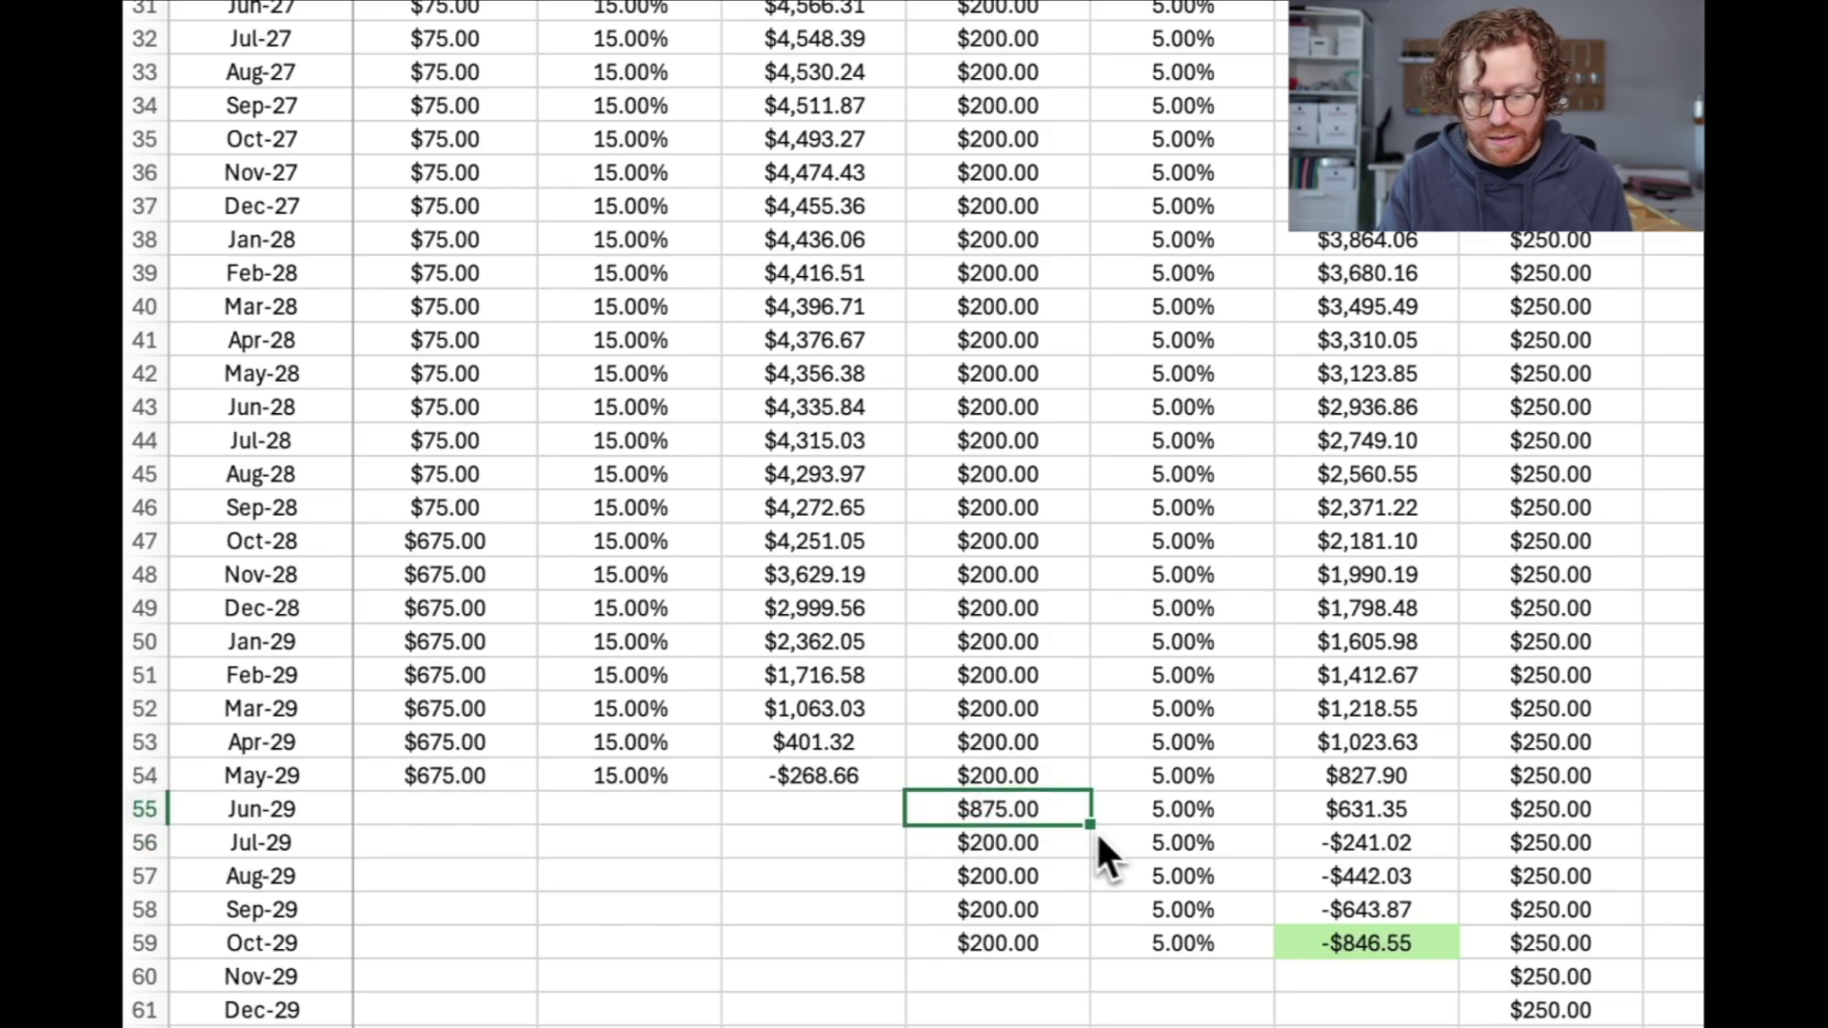
{"action": "left_click_drag", "start_coordinate": [1092, 825], "coordinate": [1095, 875]}
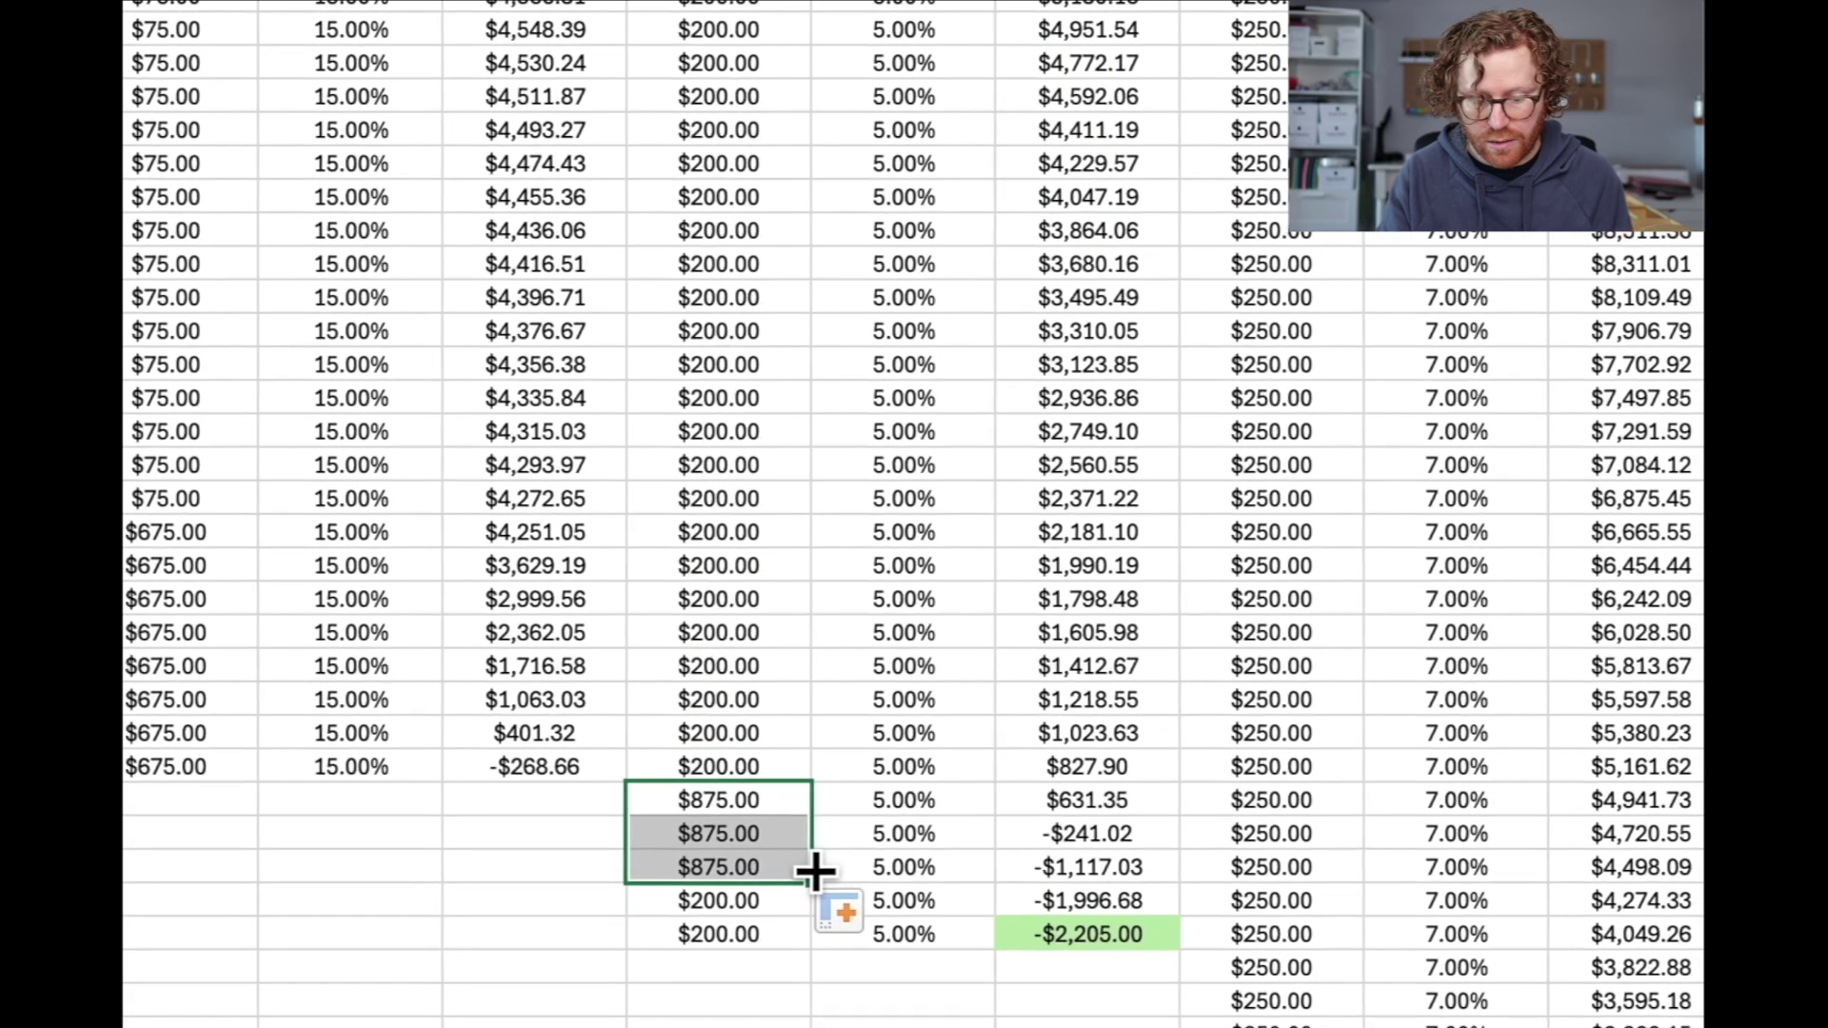
{"action": "left_click", "coordinate": [904, 837]}
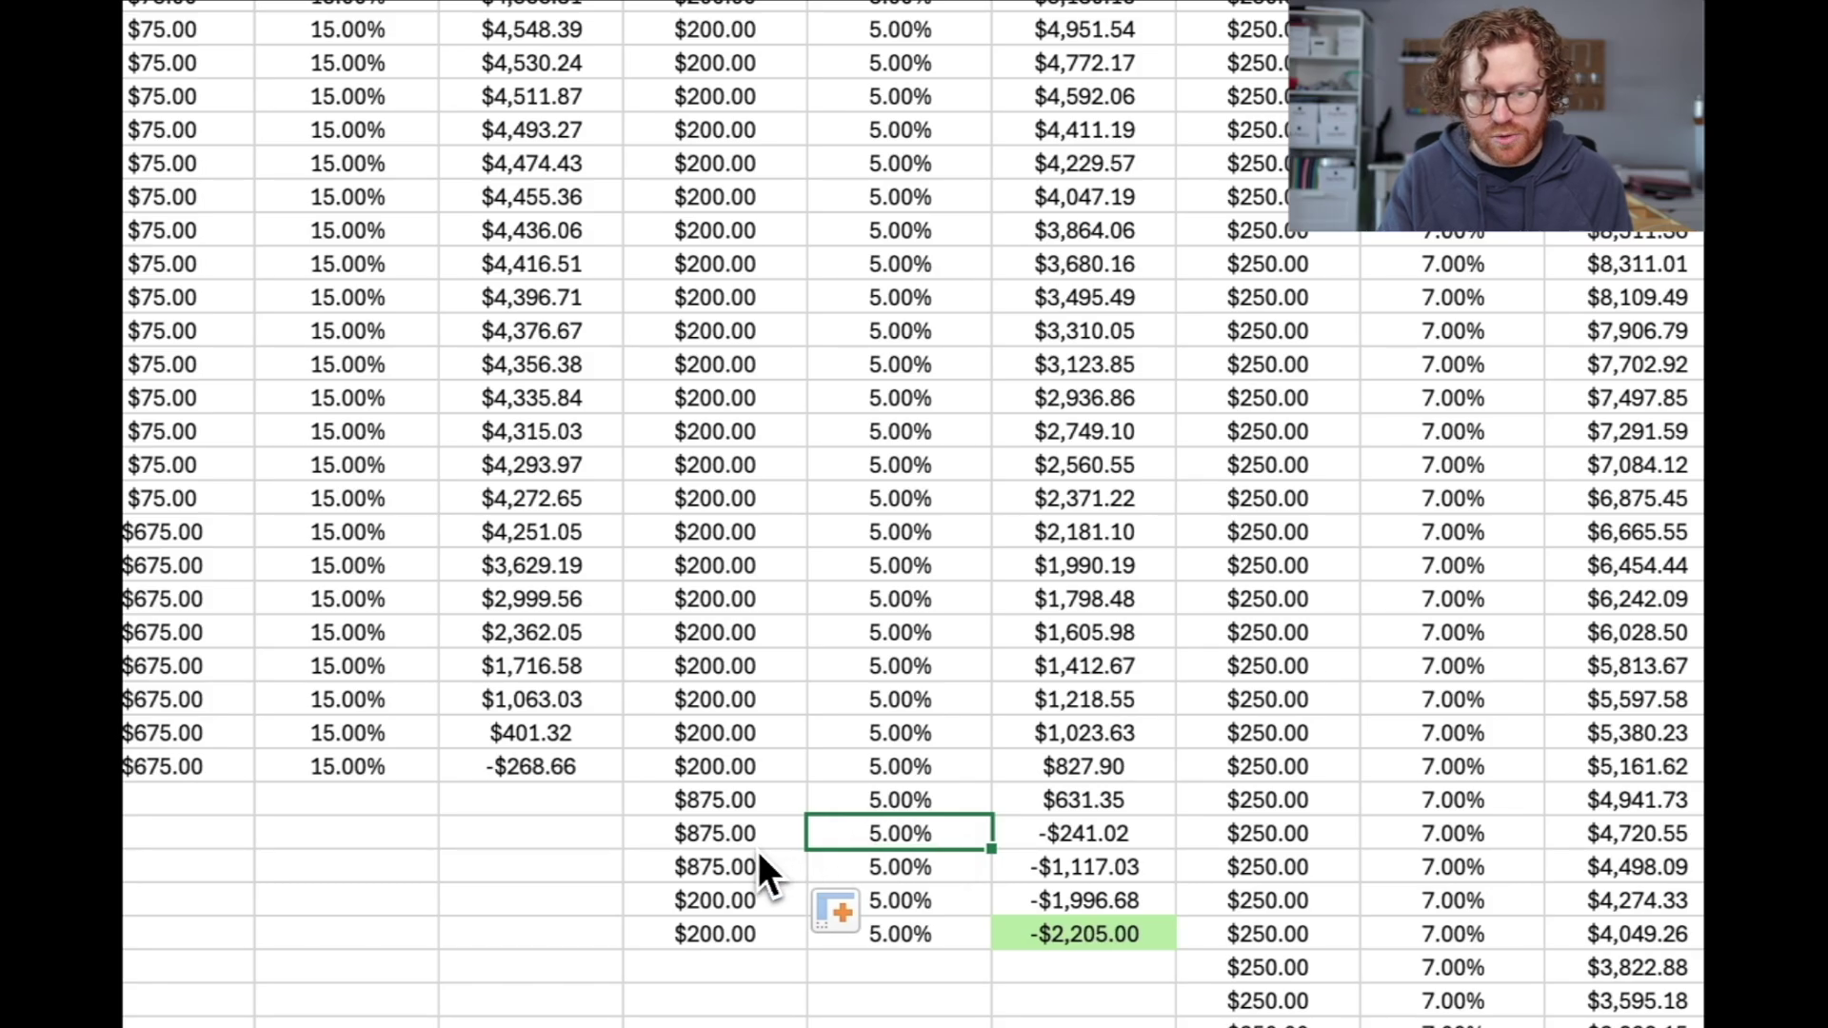
{"action": "left_click", "coordinate": [1069, 835]}
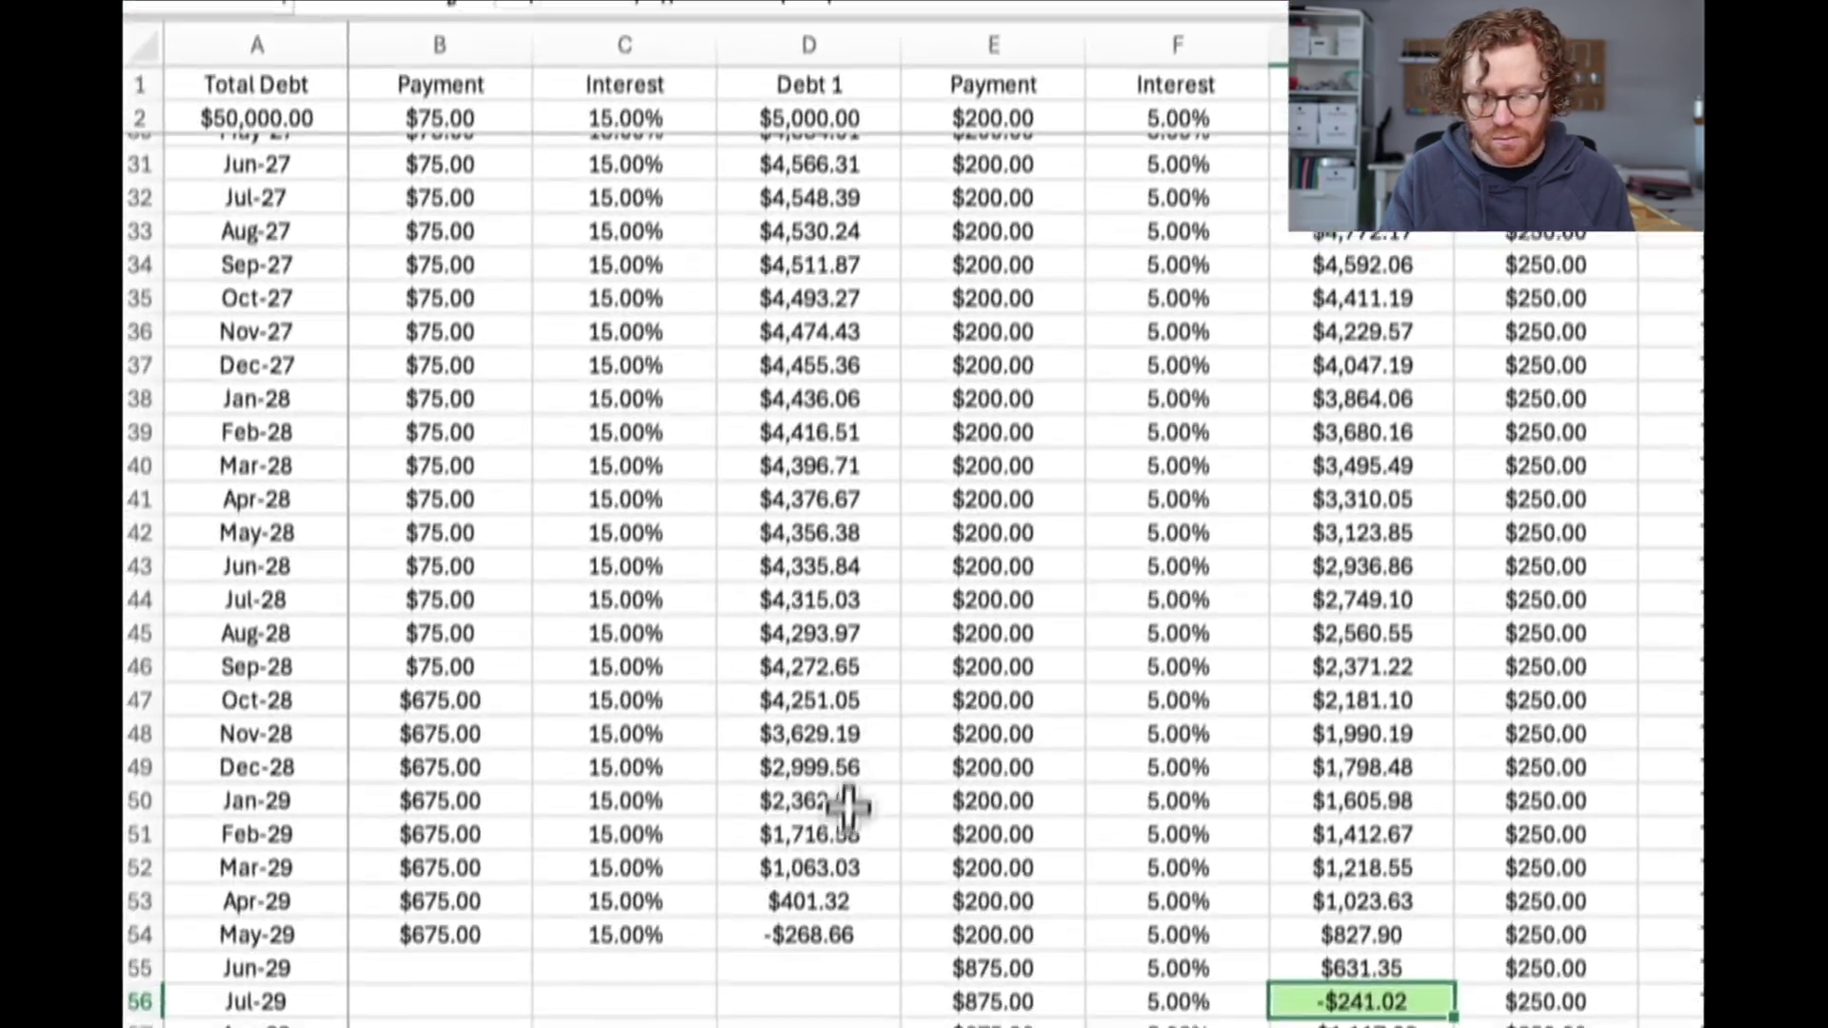
Step: Shade Debt 1's -$268.66 payoff balance green and clear Debt 2's rows after payoff
{"action": "left_click", "coordinate": [565, 778]}
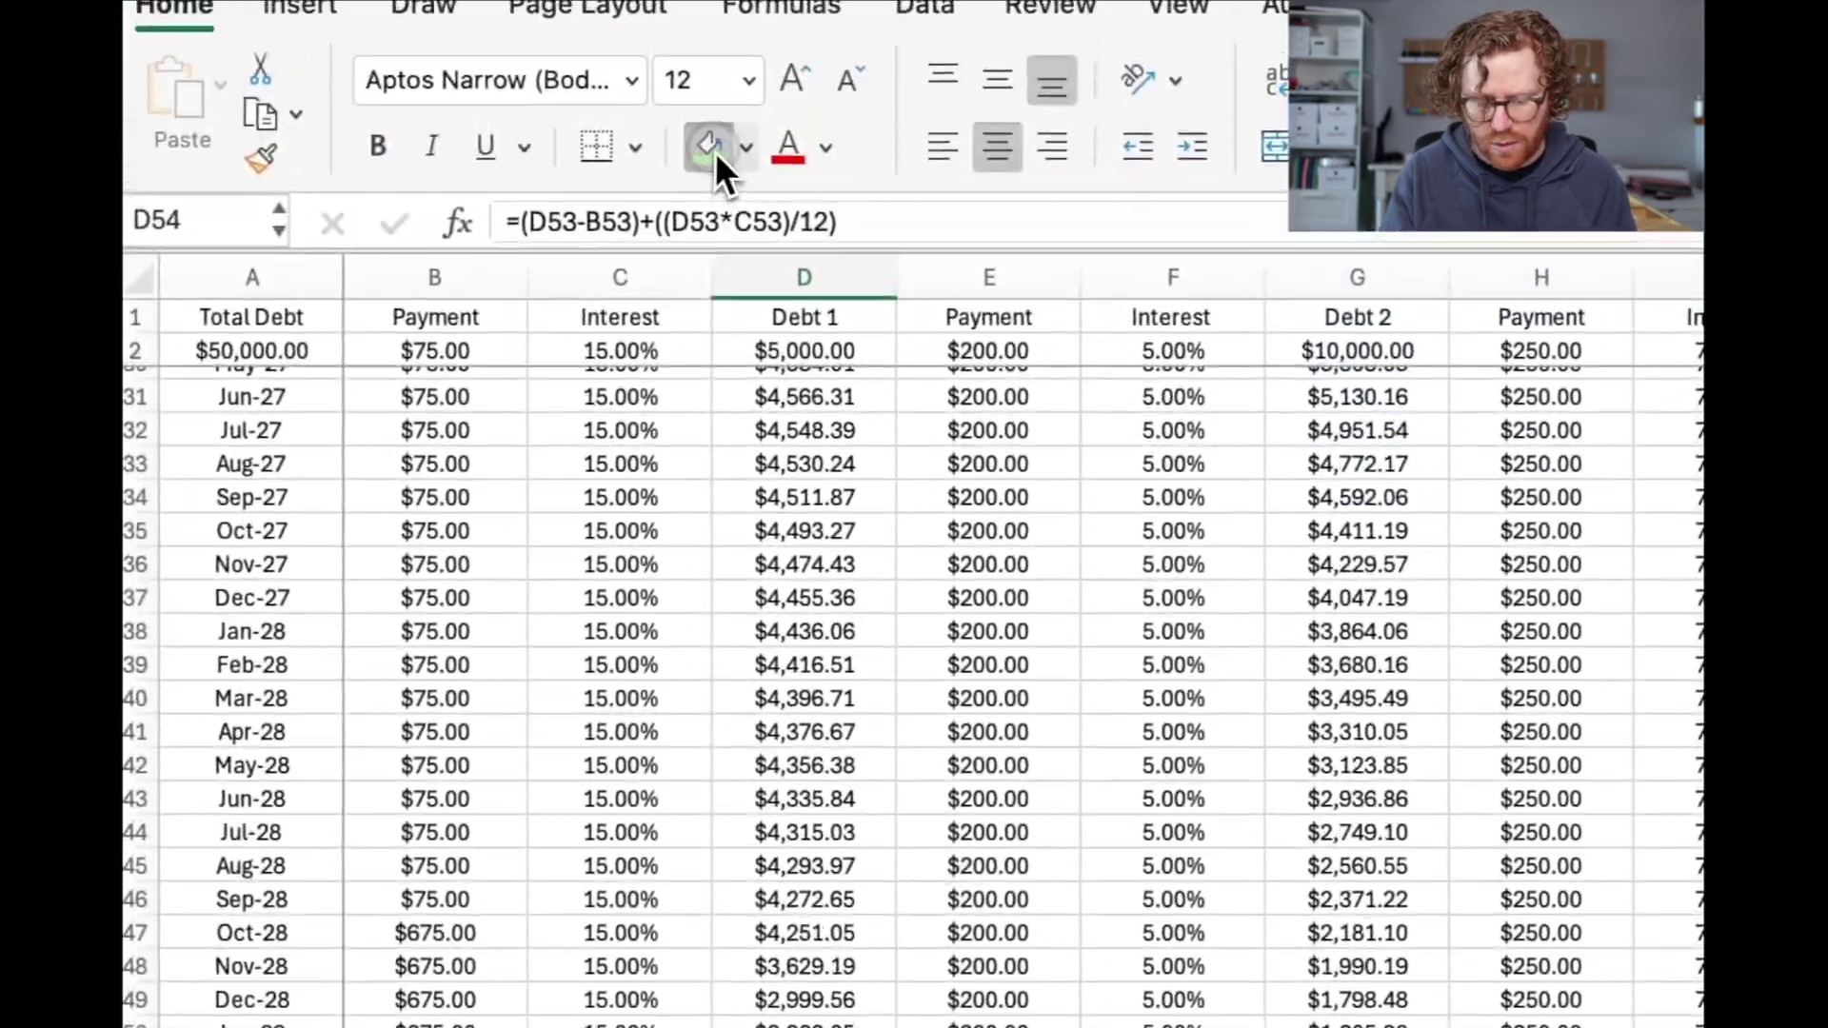
{"action": "left_click", "coordinate": [718, 149]}
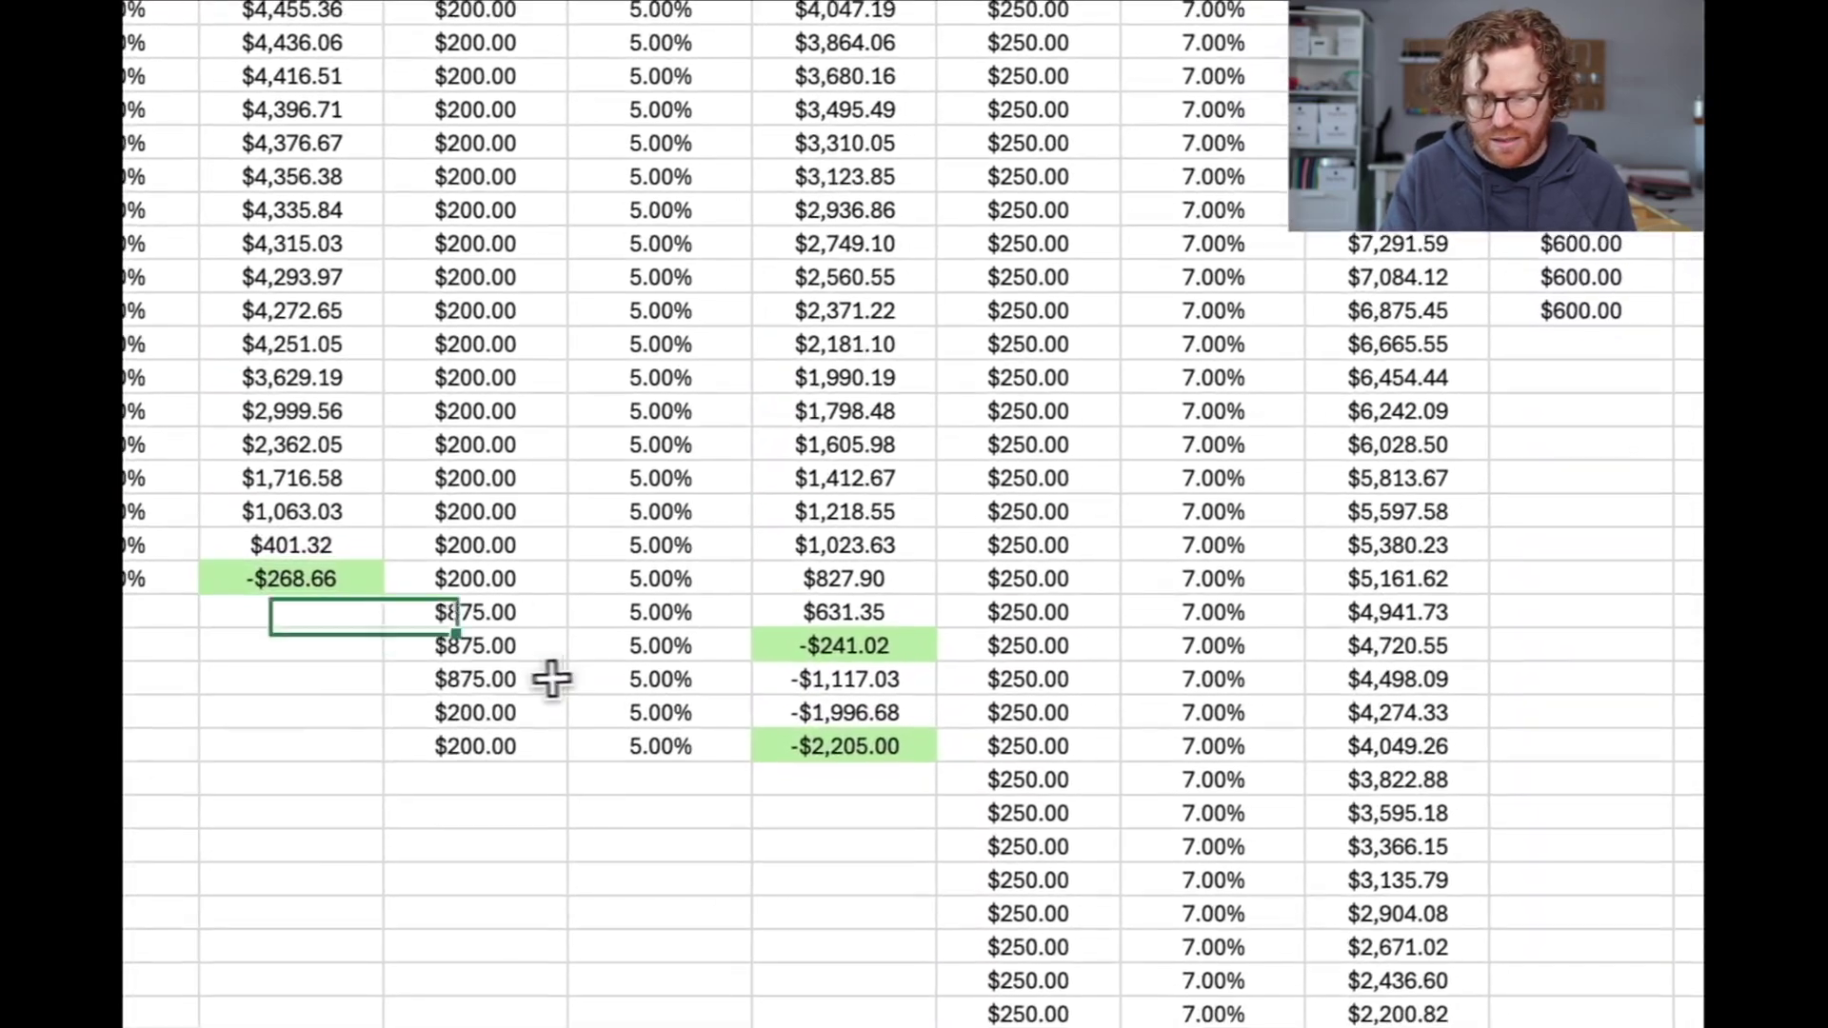
{"action": "left_click_drag", "start_coordinate": [586, 723], "coordinate": [837, 788]}
{"action": "left_click", "coordinate": [803, 745]}
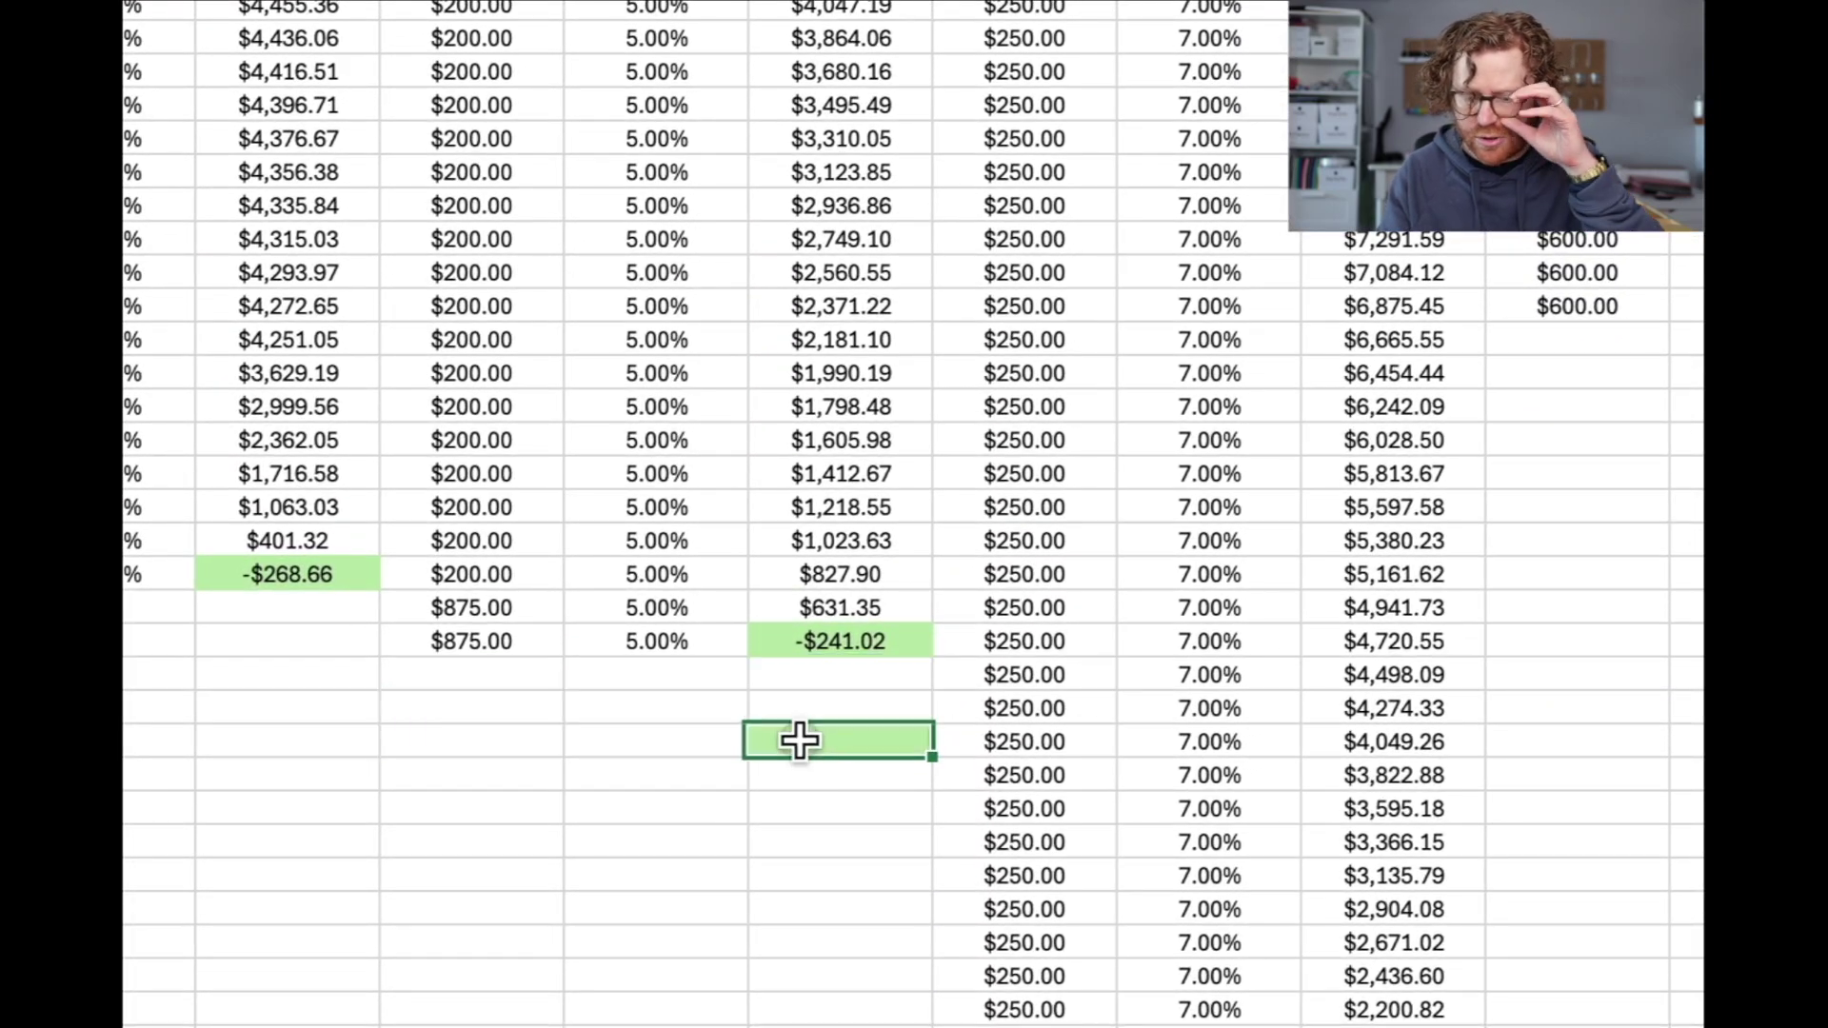
{"action": "scroll", "coordinate": [866, 717], "scroll_direction": "down", "scroll_amount": 2}
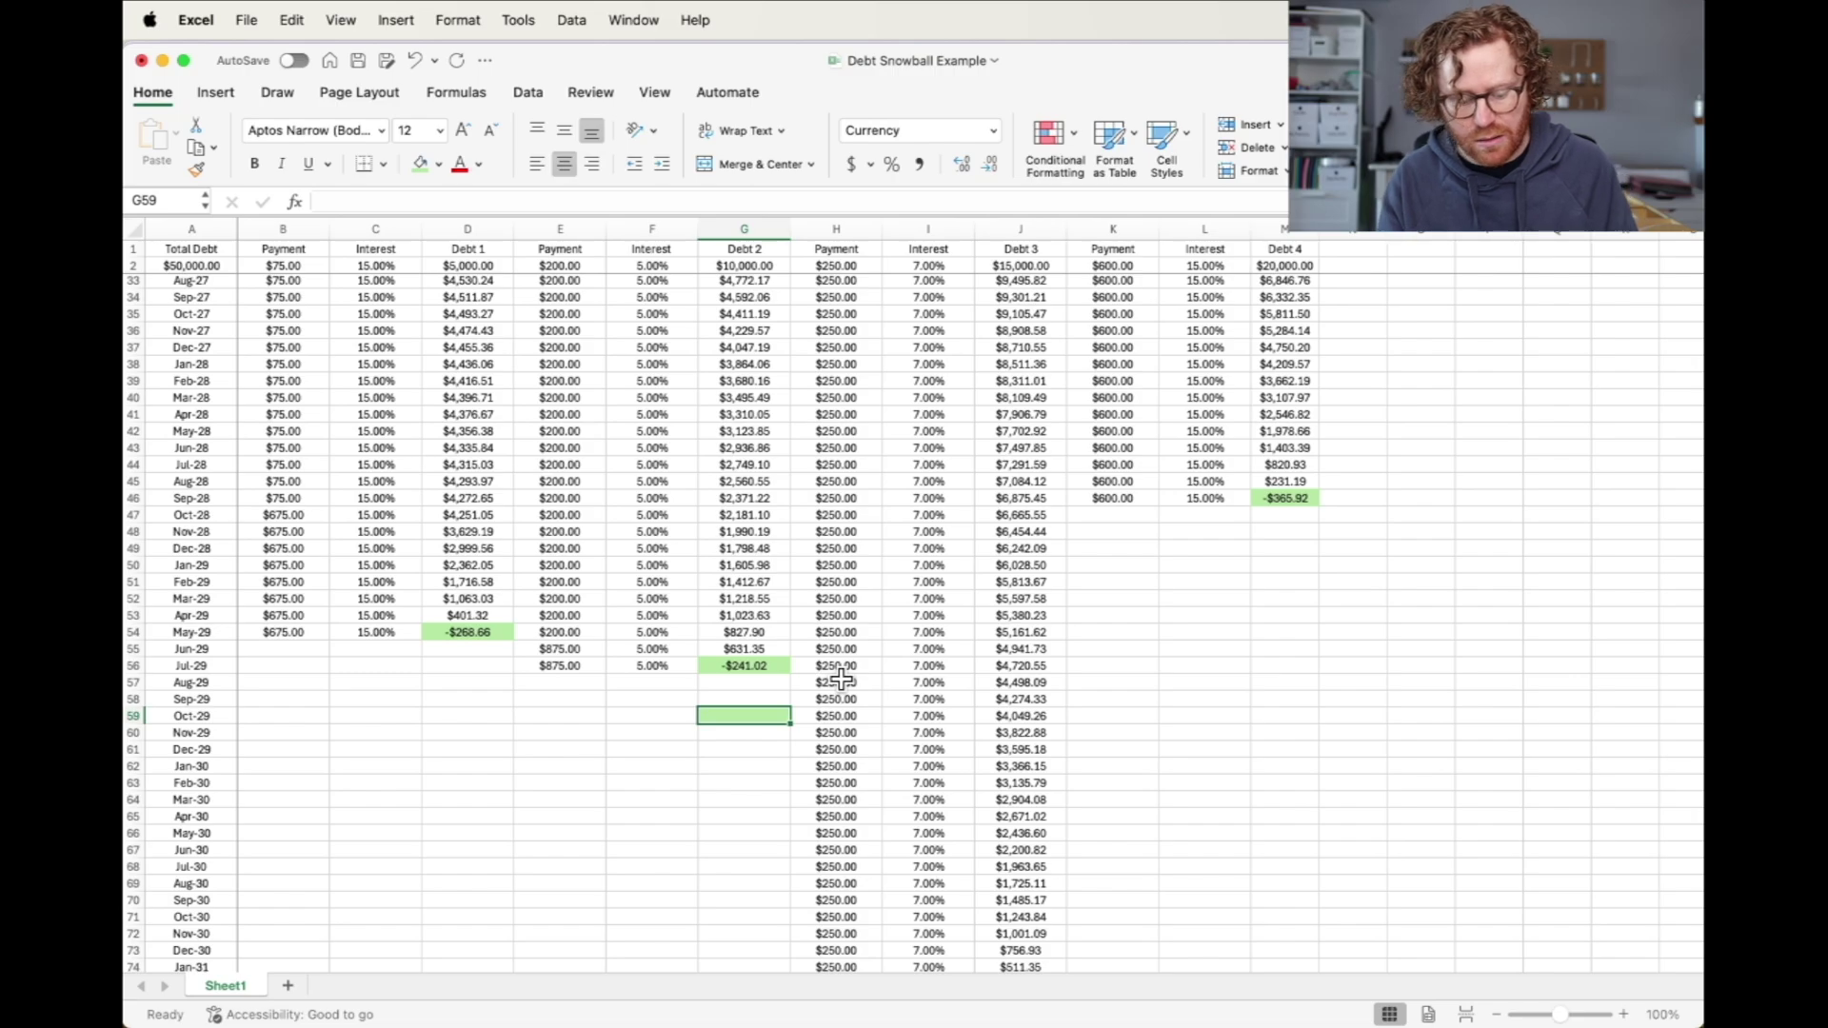
Step: Carry Debt 3's $1,125 payment from Aug-29 through Jan-30 and select the rows after its -$1,060.19 payoff
{"action": "left_click", "coordinate": [840, 679]}
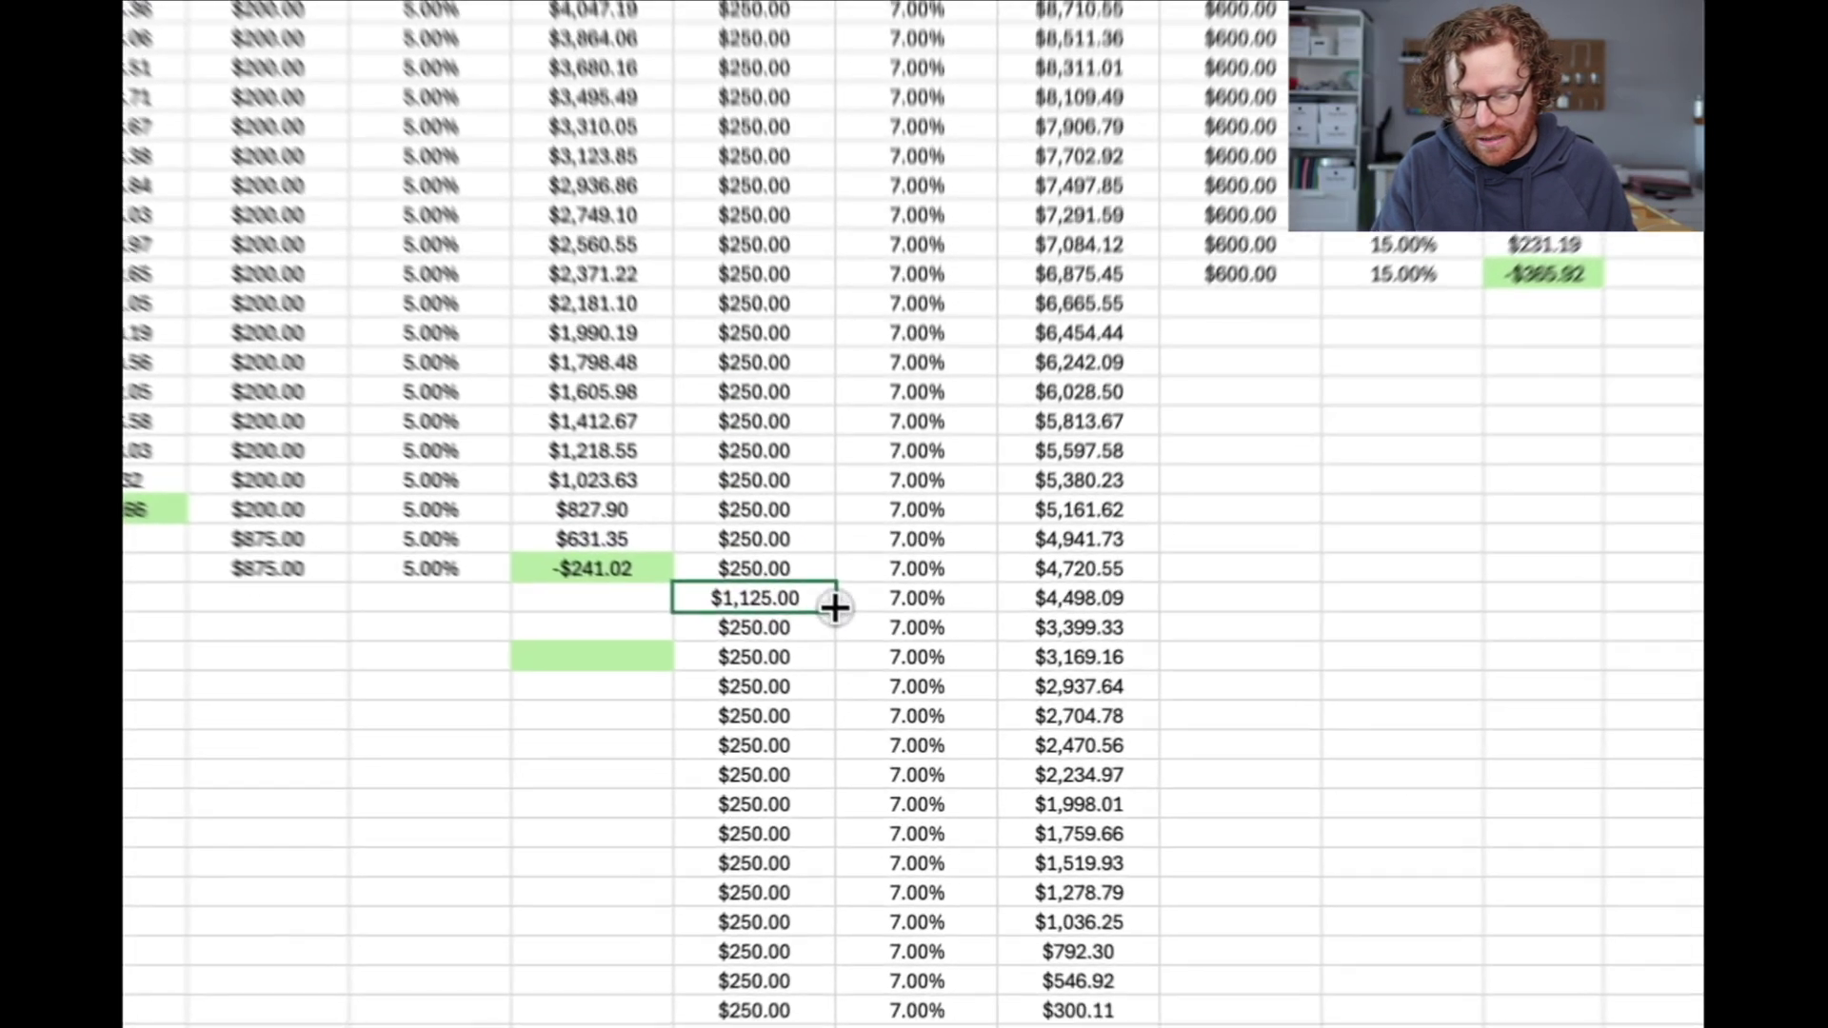
{"action": "left_click_drag", "start_coordinate": [882, 687], "coordinate": [881, 798]}
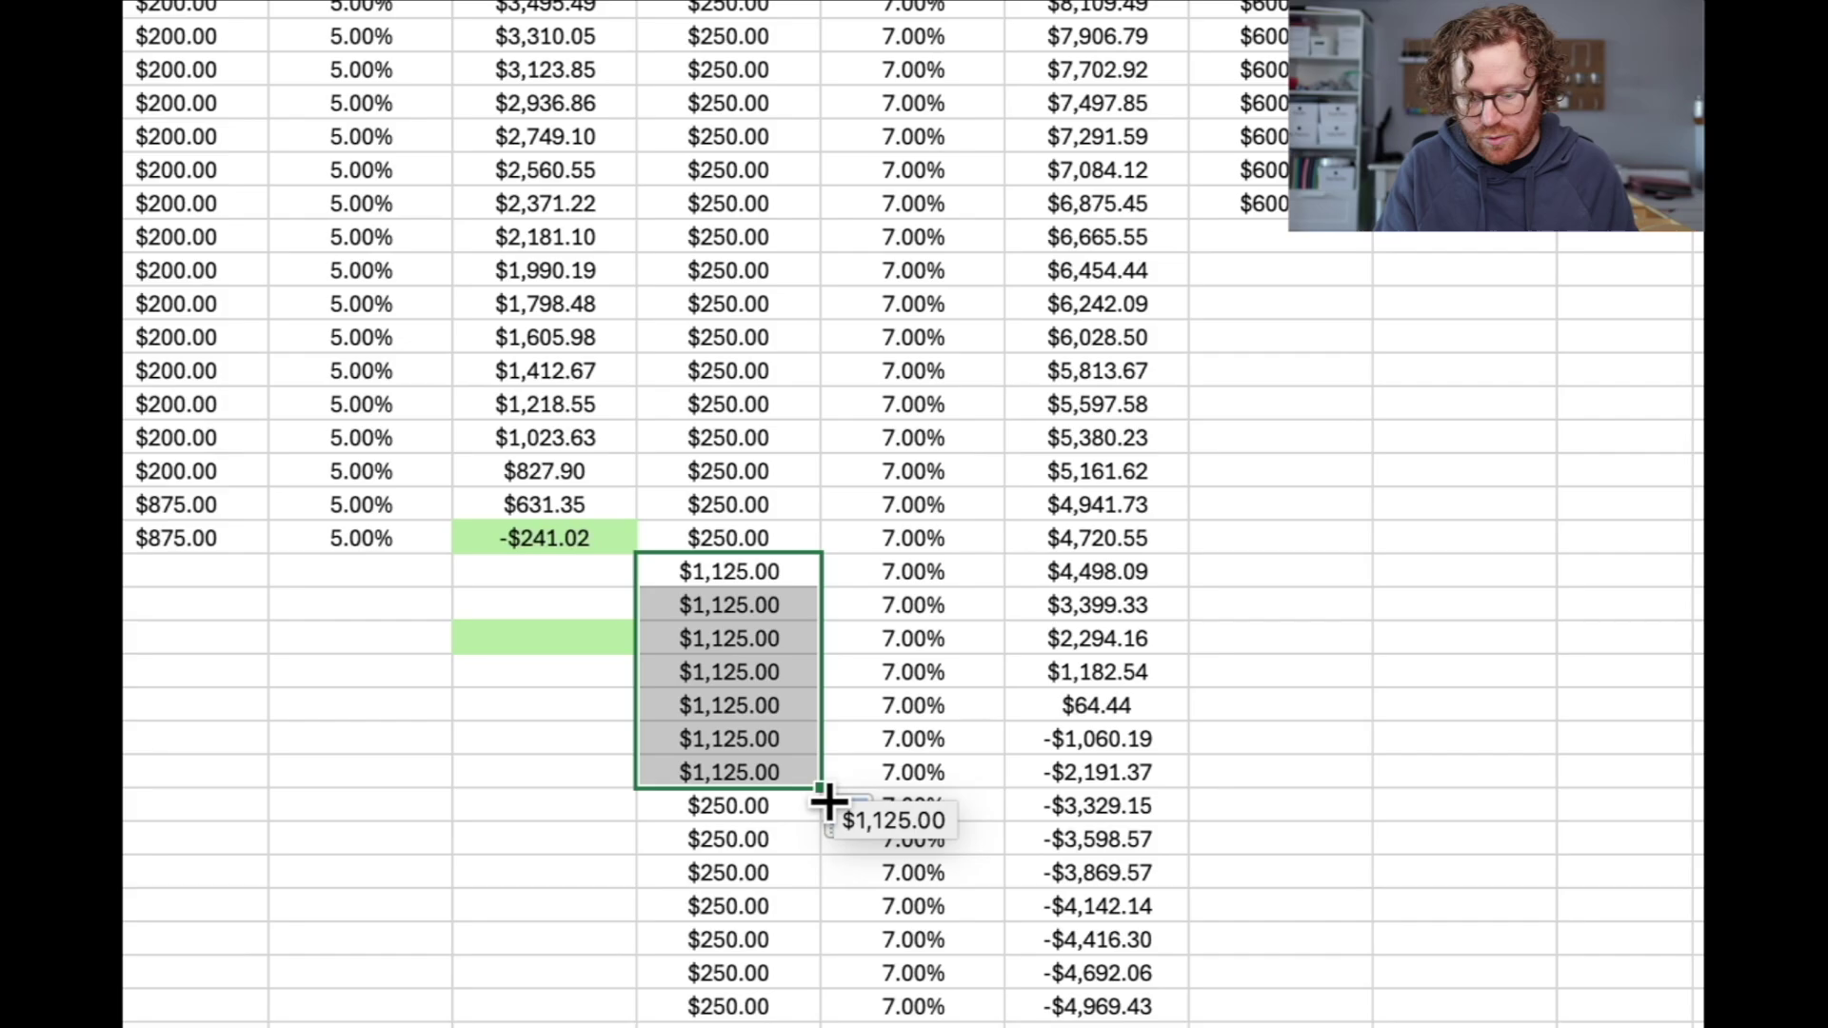
{"action": "left_click", "coordinate": [1057, 649]}
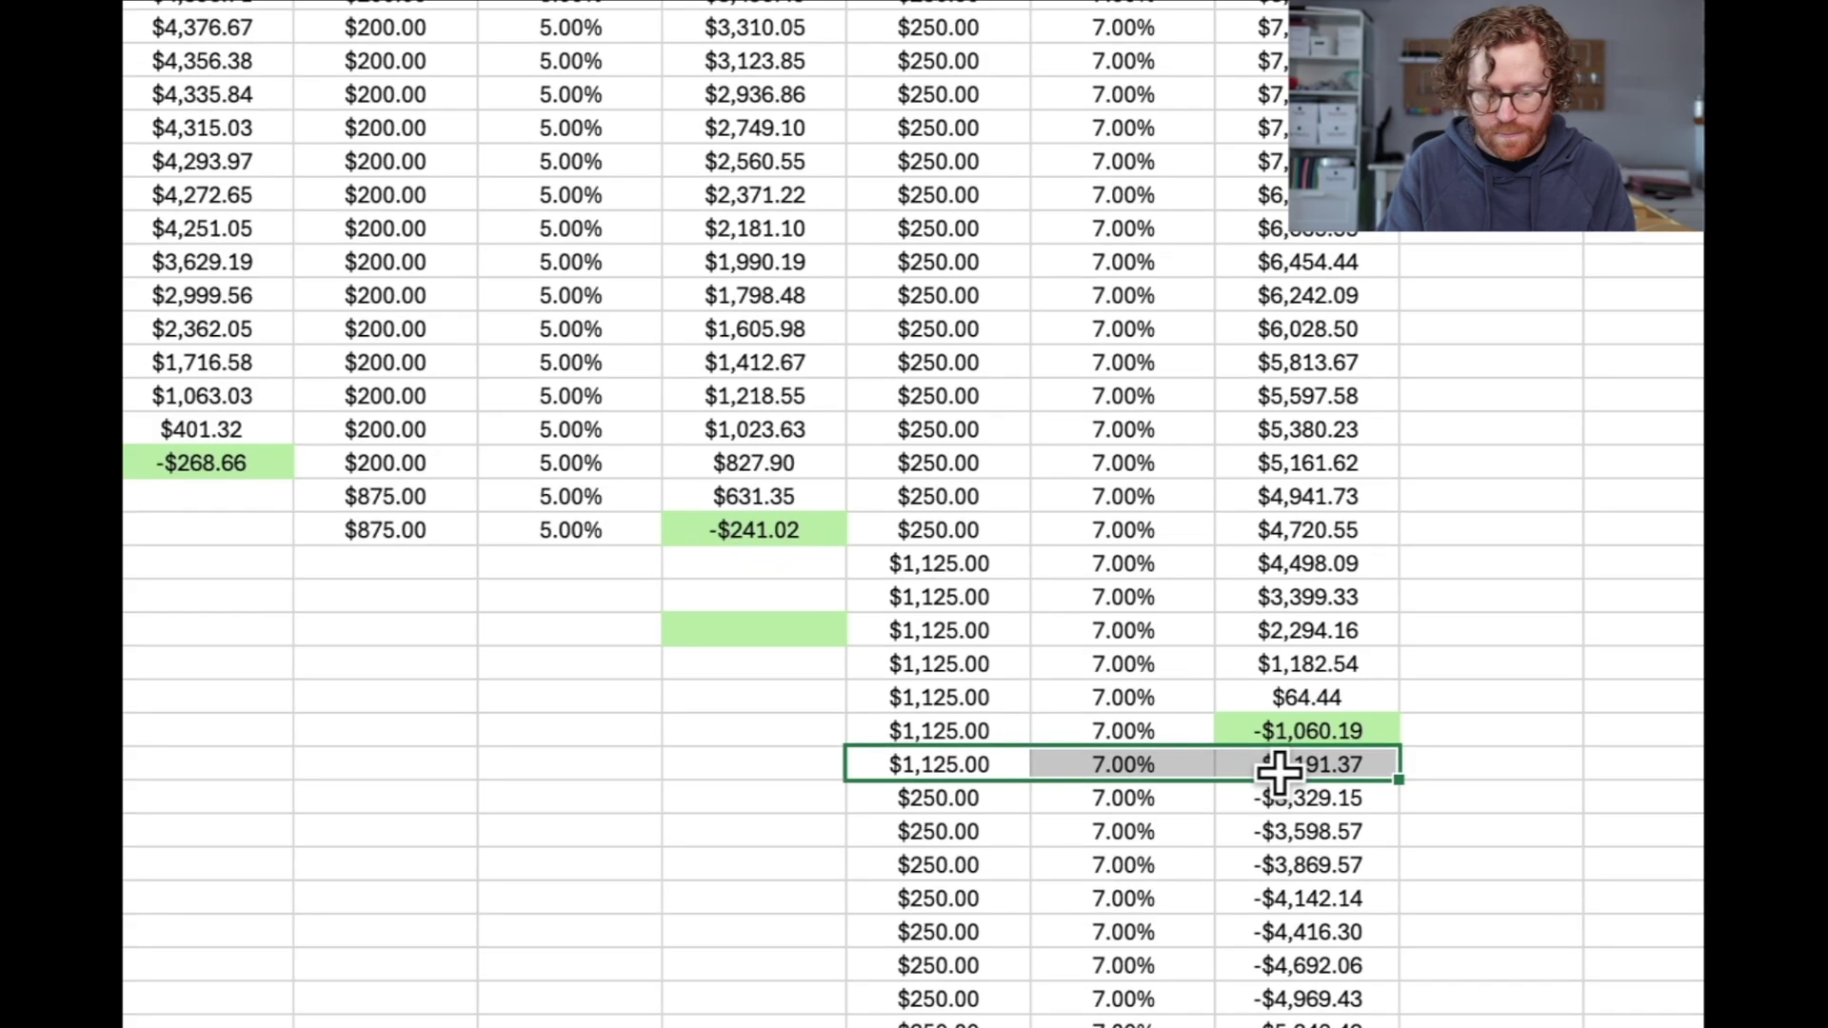
{"action": "key", "text": "ctrl+shift+Down"}
{"action": "left_click", "coordinate": [298, 518]}
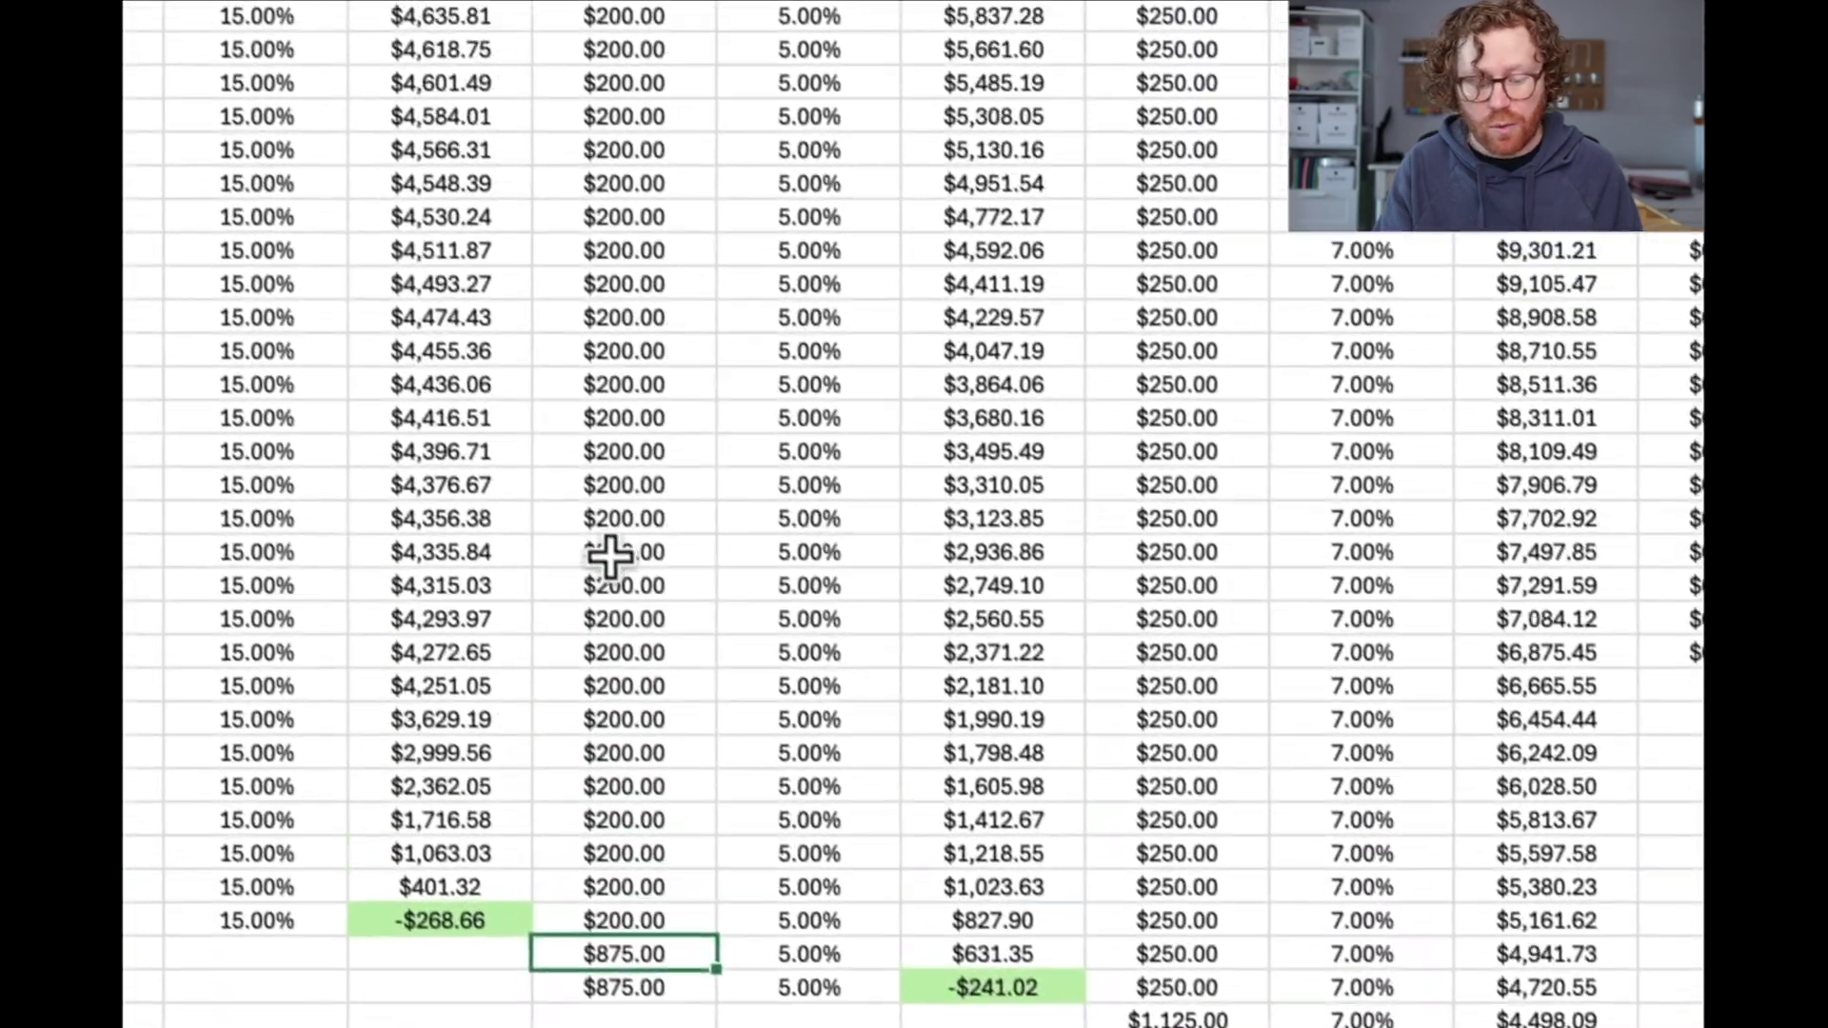
Step: Scroll down and select the old Feb-37 debt-free row to check its highlight
{"action": "scroll", "coordinate": [1057, 600], "scroll_direction": "right", "scroll_amount": 5}
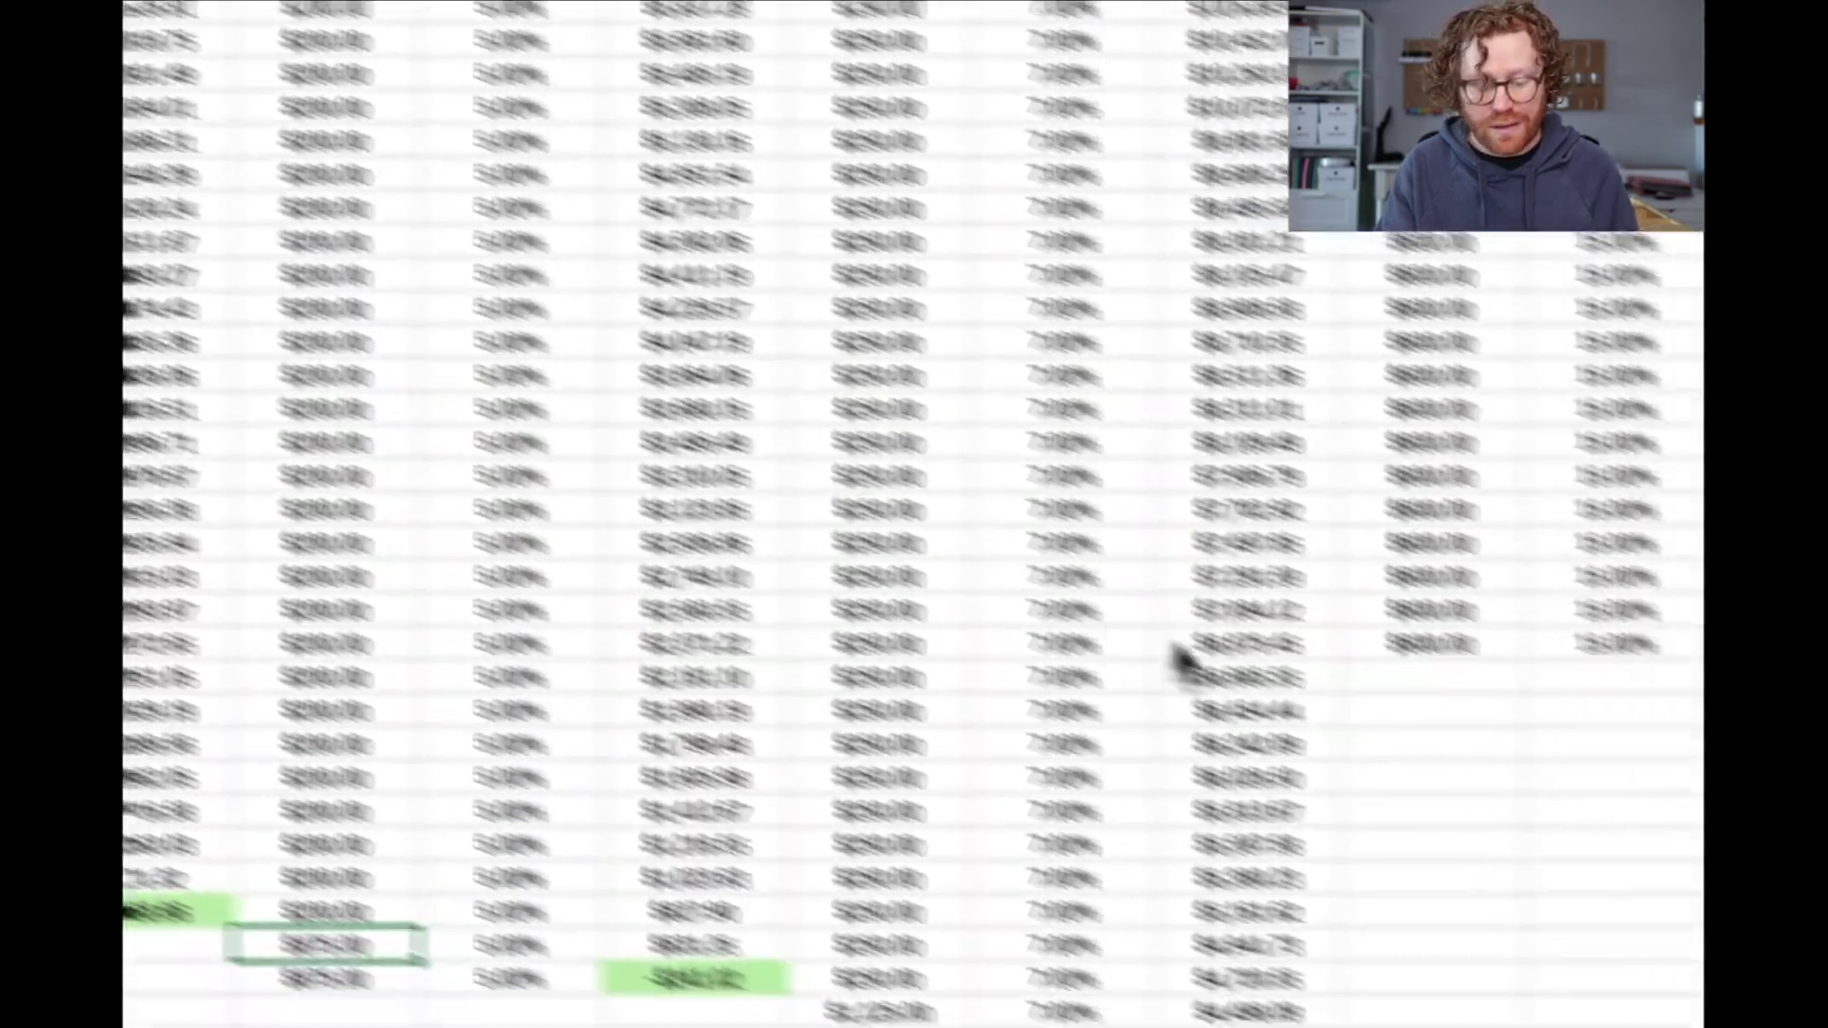
{"action": "scroll", "coordinate": [1033, 592], "scroll_direction": "down", "scroll_amount": 10}
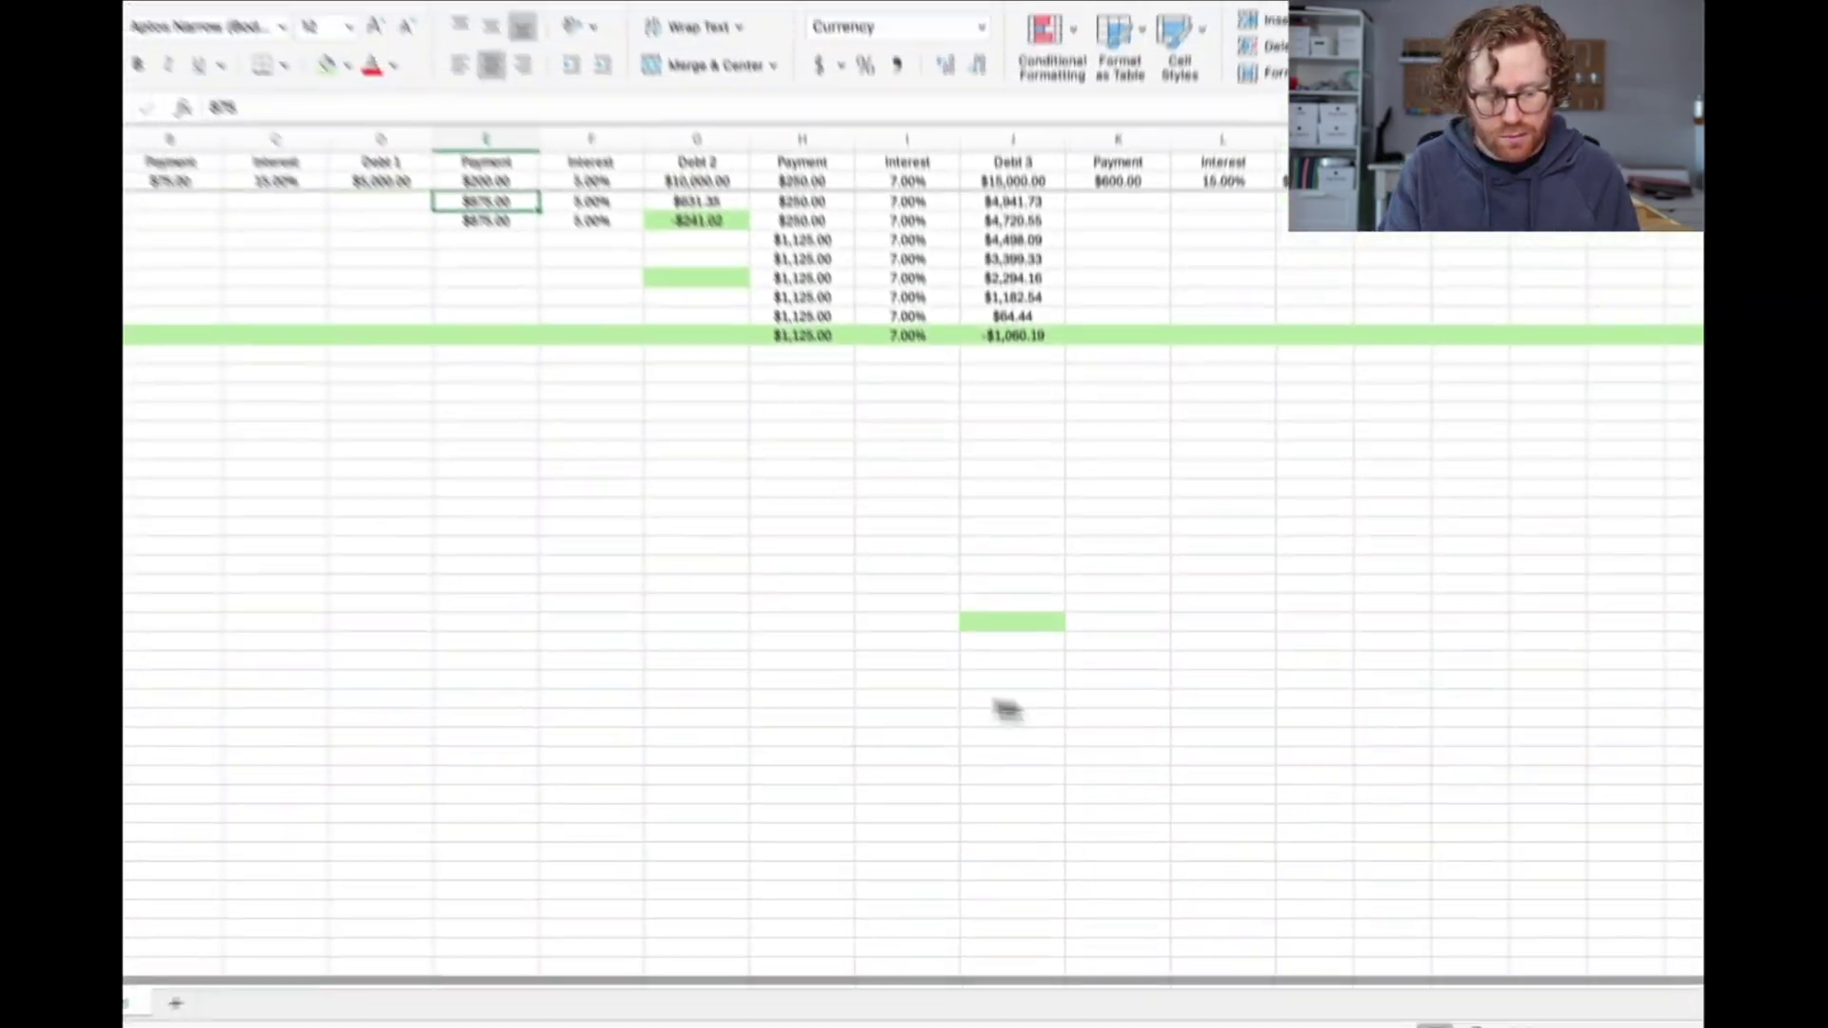
{"action": "scroll", "coordinate": [1030, 574], "scroll_direction": "down", "scroll_amount": 15}
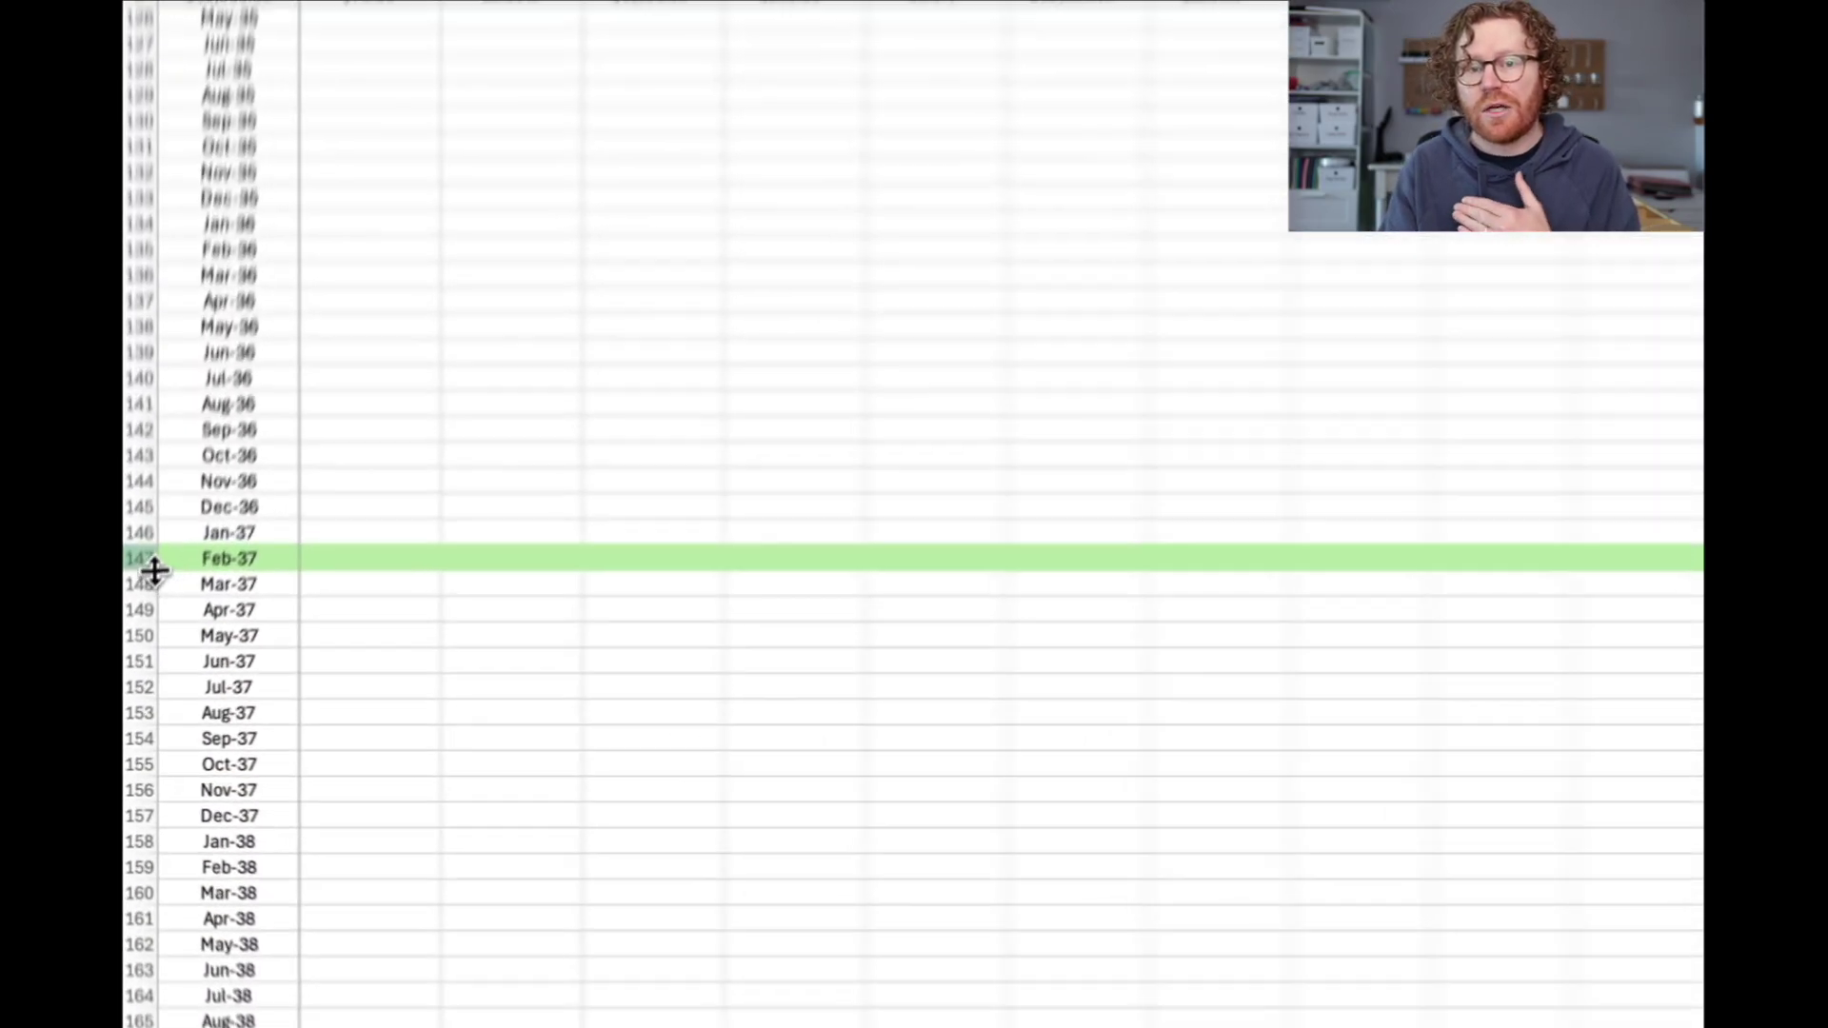
{"action": "left_click", "coordinate": [133, 650]}
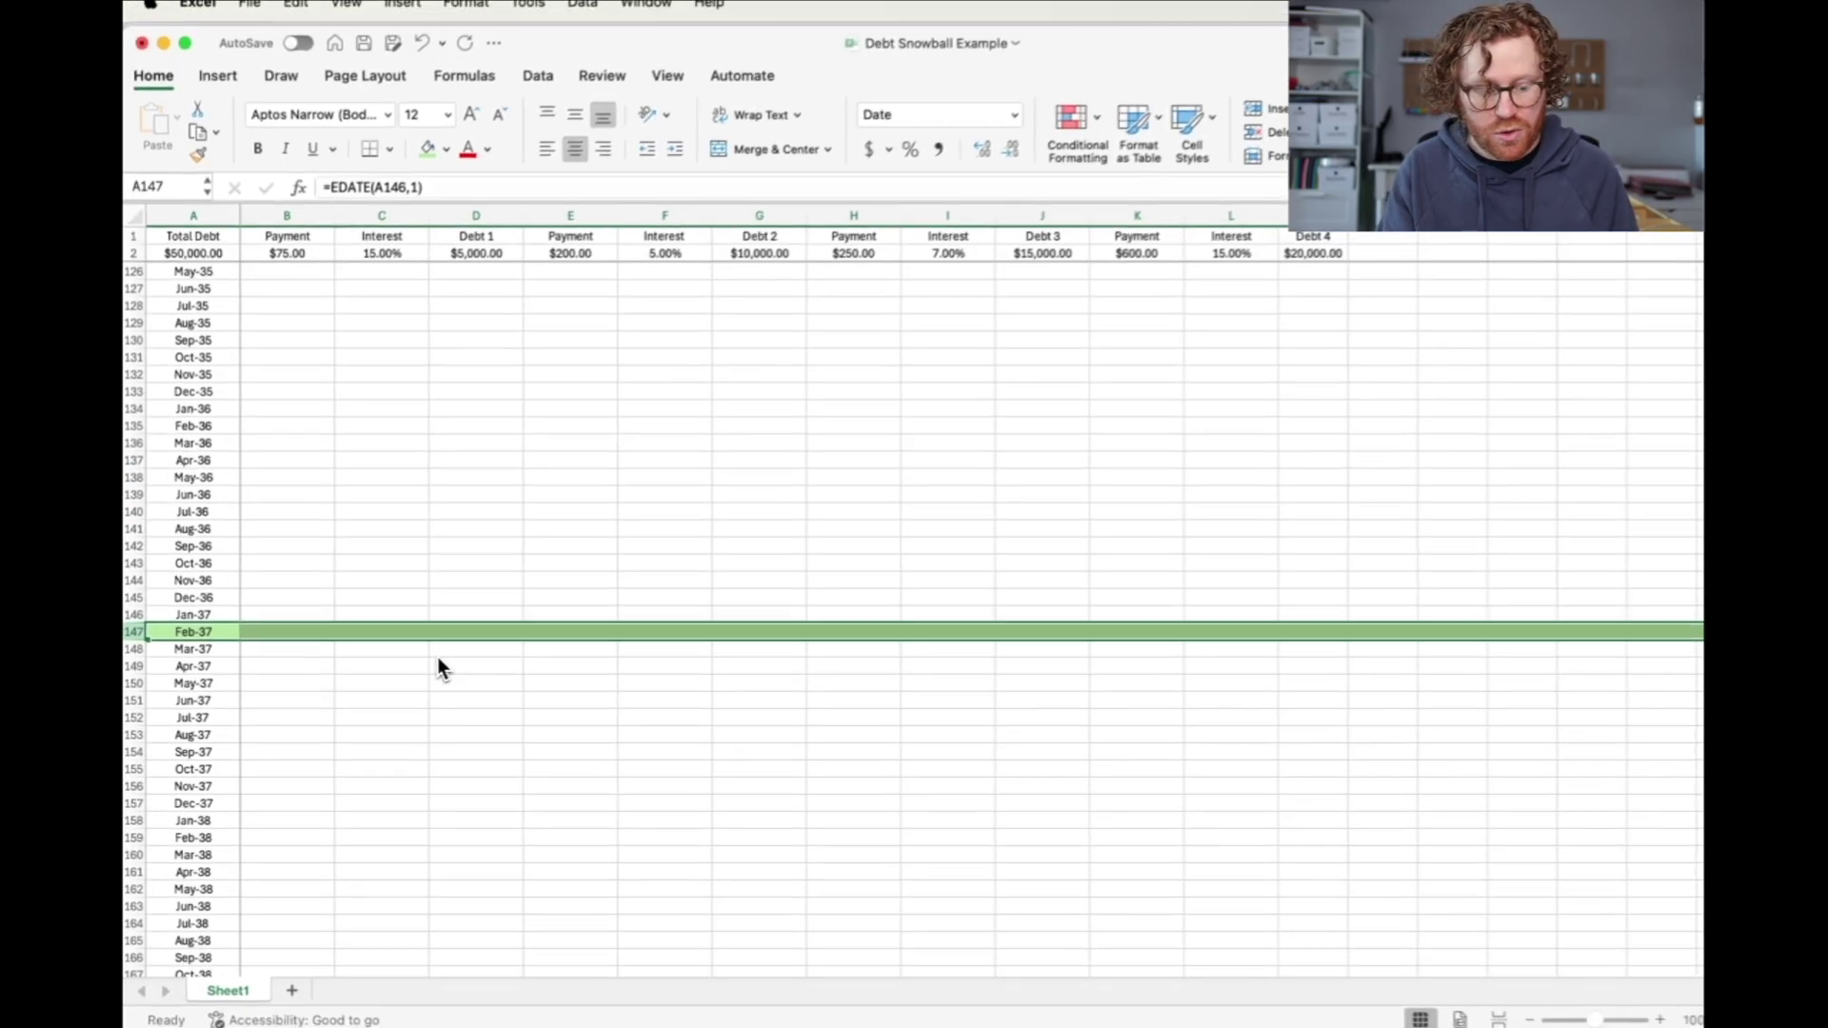
{"action": "scroll", "coordinate": [739, 554], "scroll_direction": "up", "scroll_amount": 20}
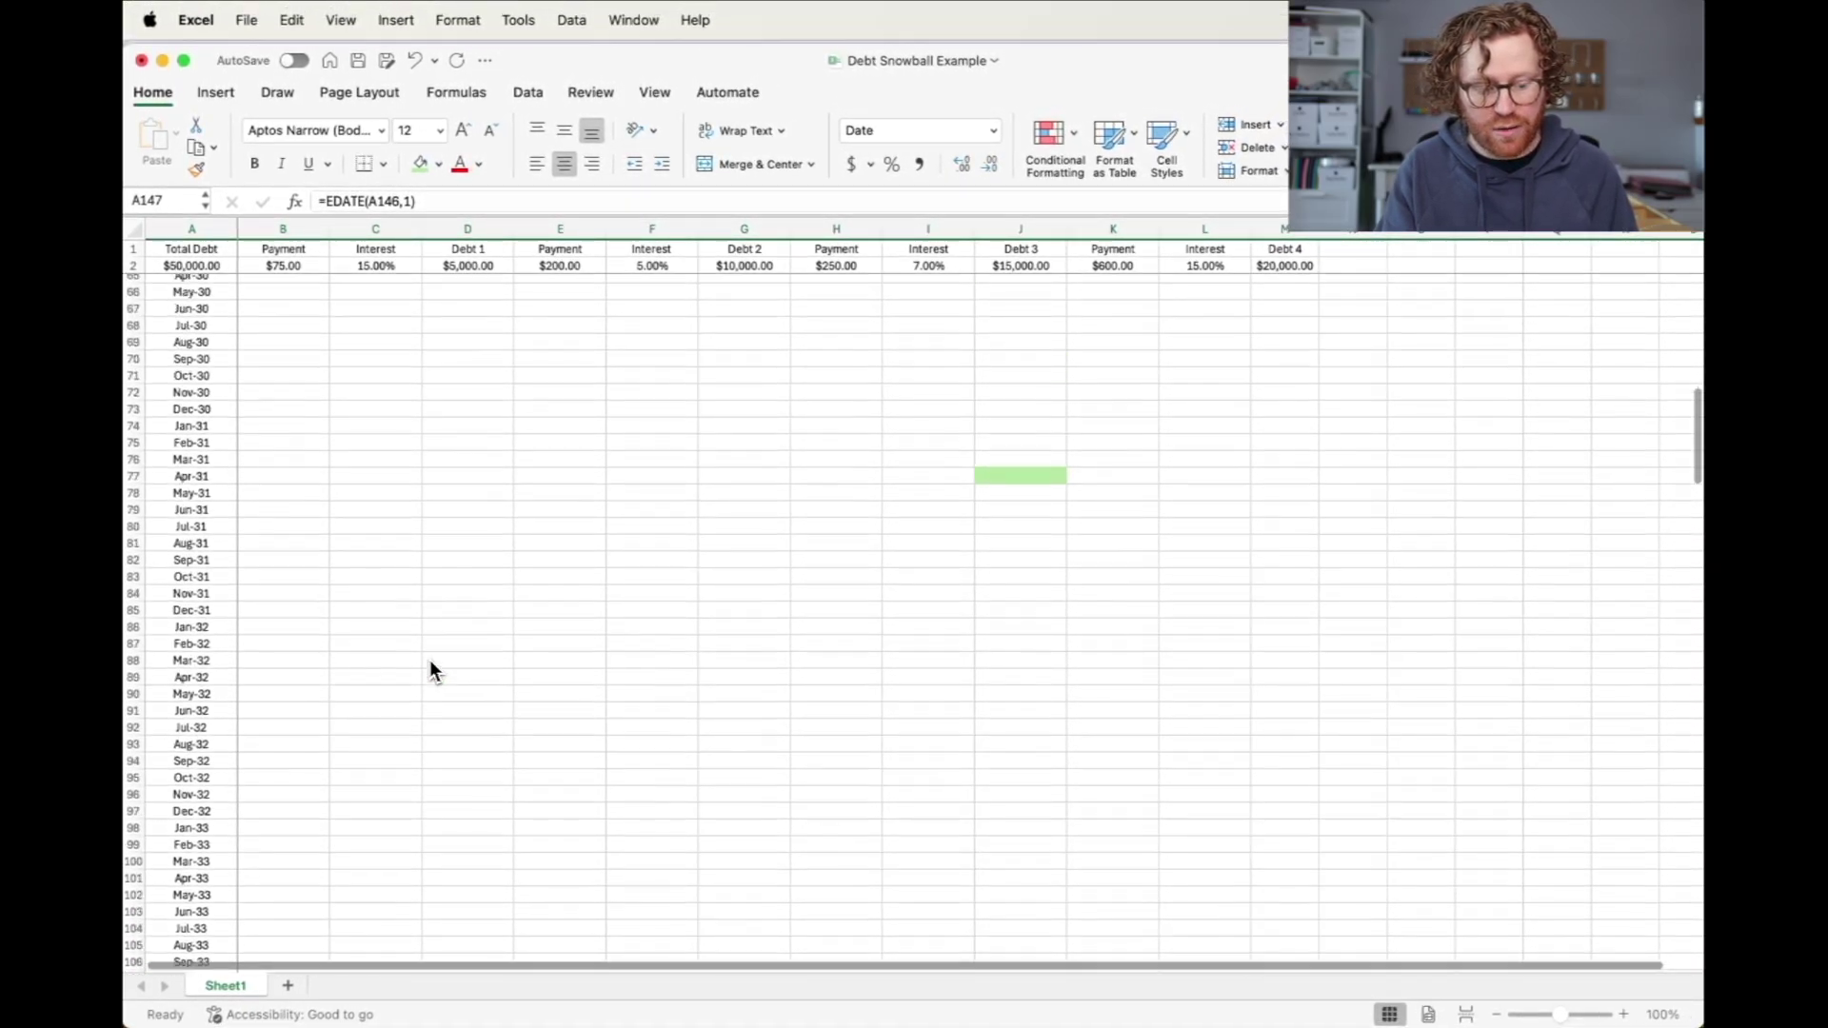
{"action": "scroll", "coordinate": [431, 659], "scroll_direction": "up", "scroll_amount": 1}
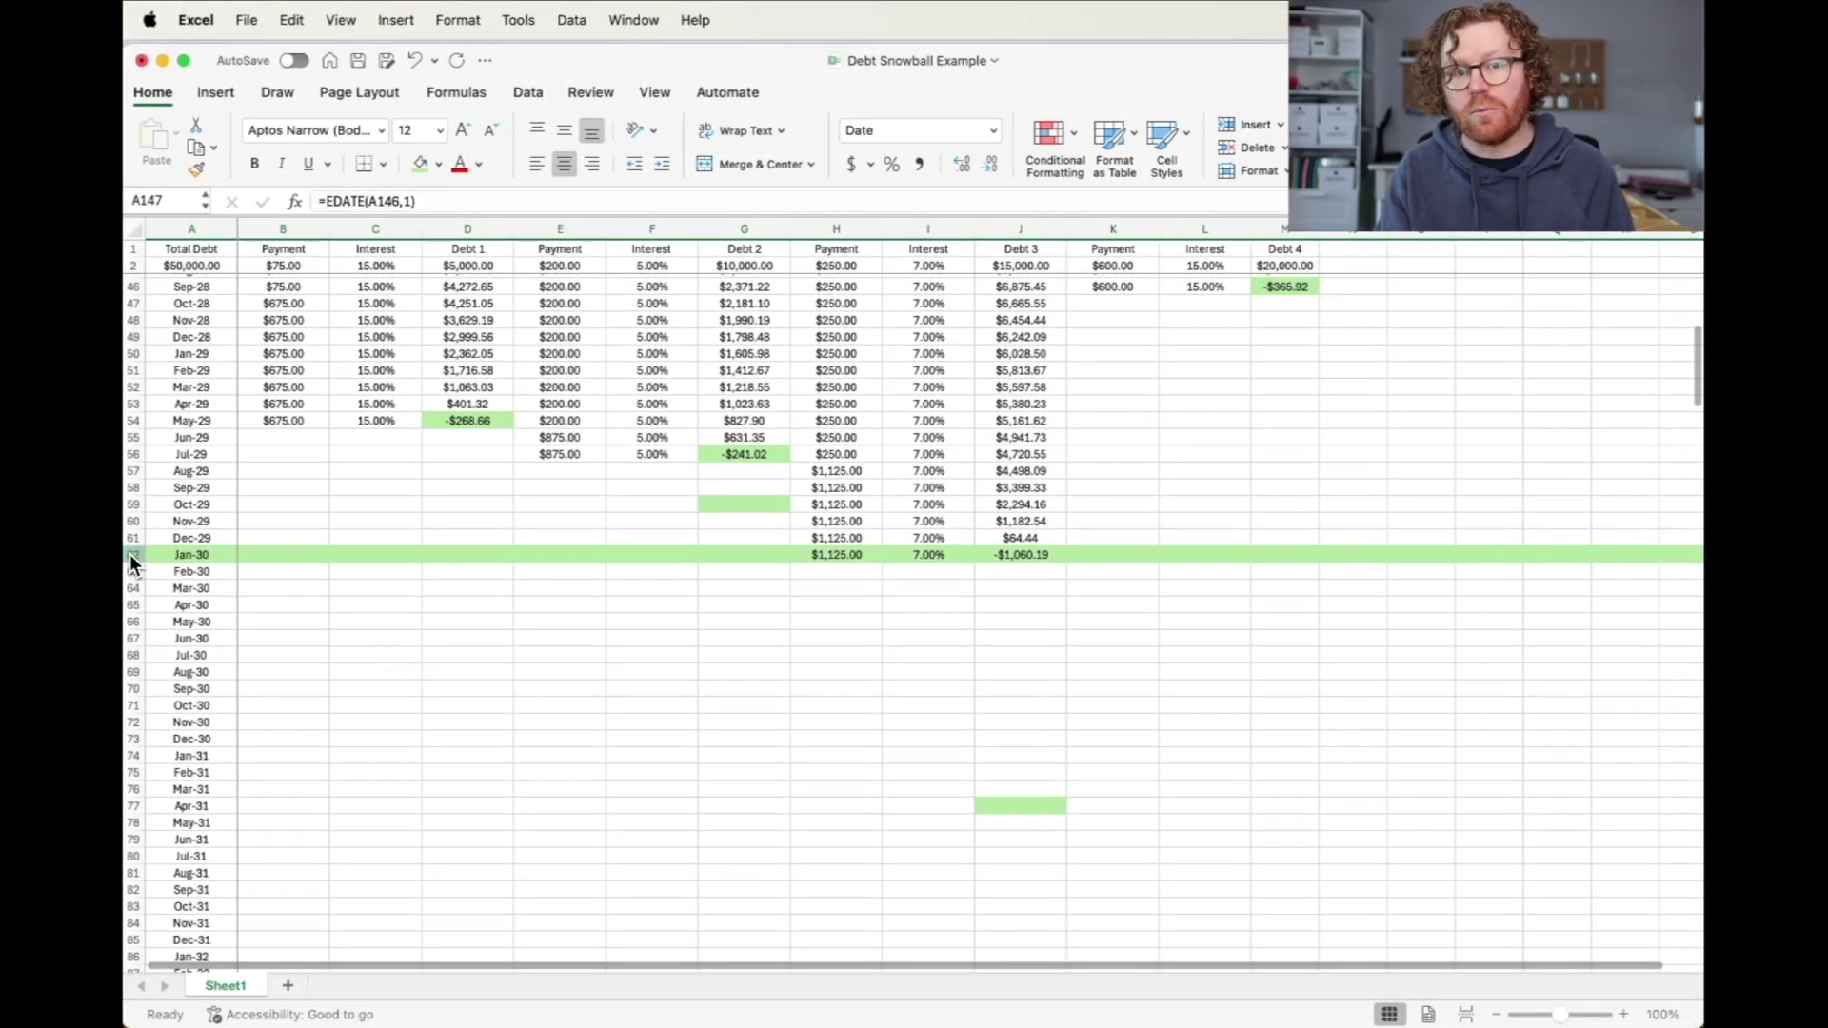